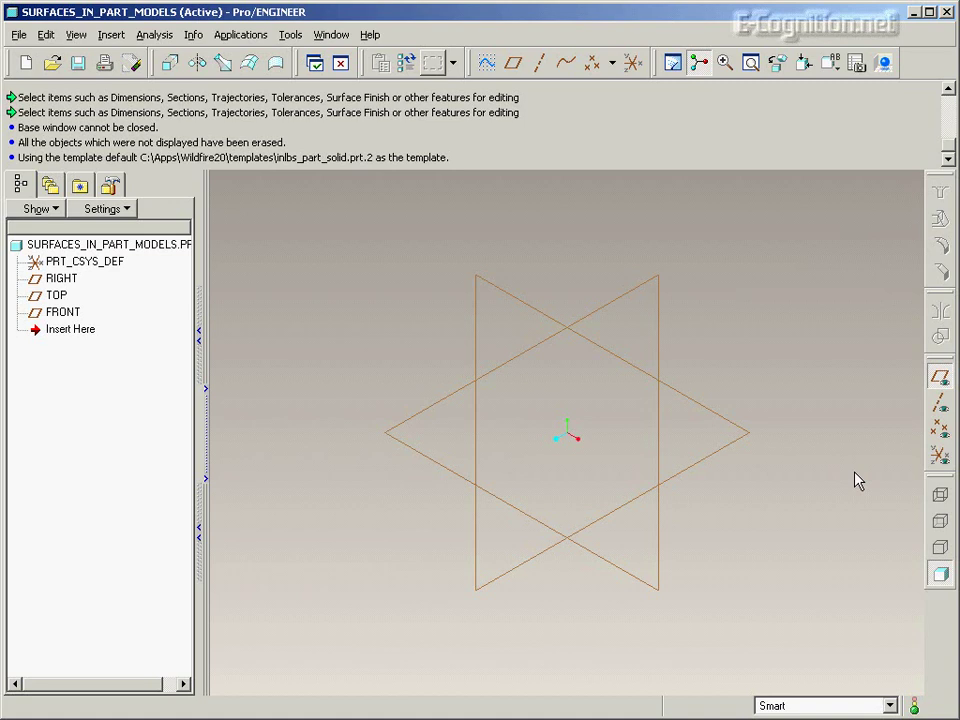
- Start an extrusion with an internal sketch on the FRONT datum plane, accepting the default sketch orientation
left_click(571, 331)
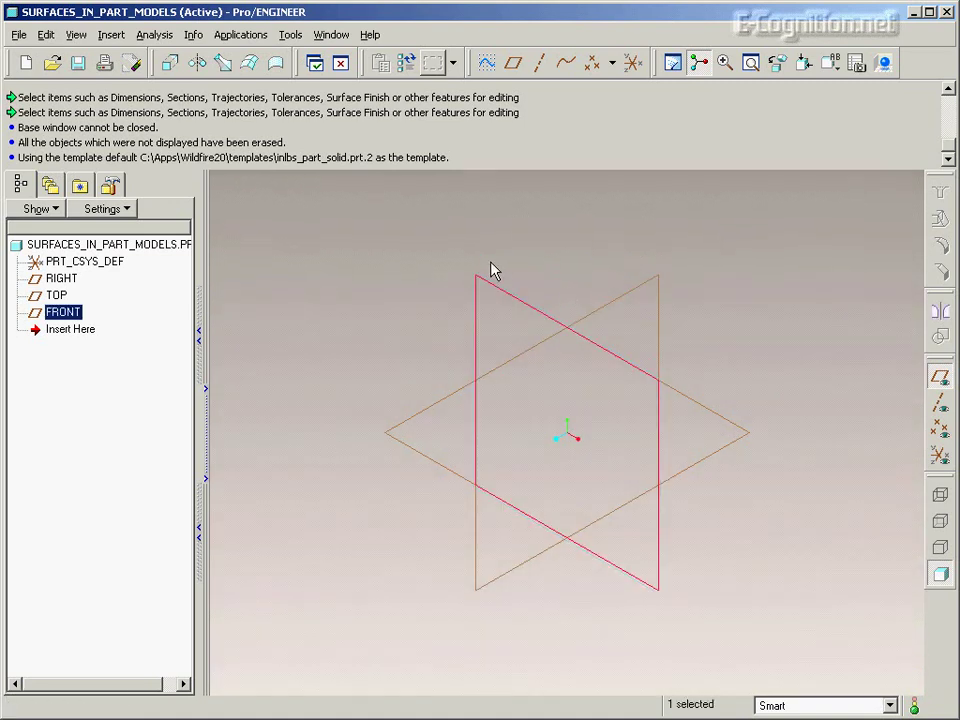
left_click(172, 64)
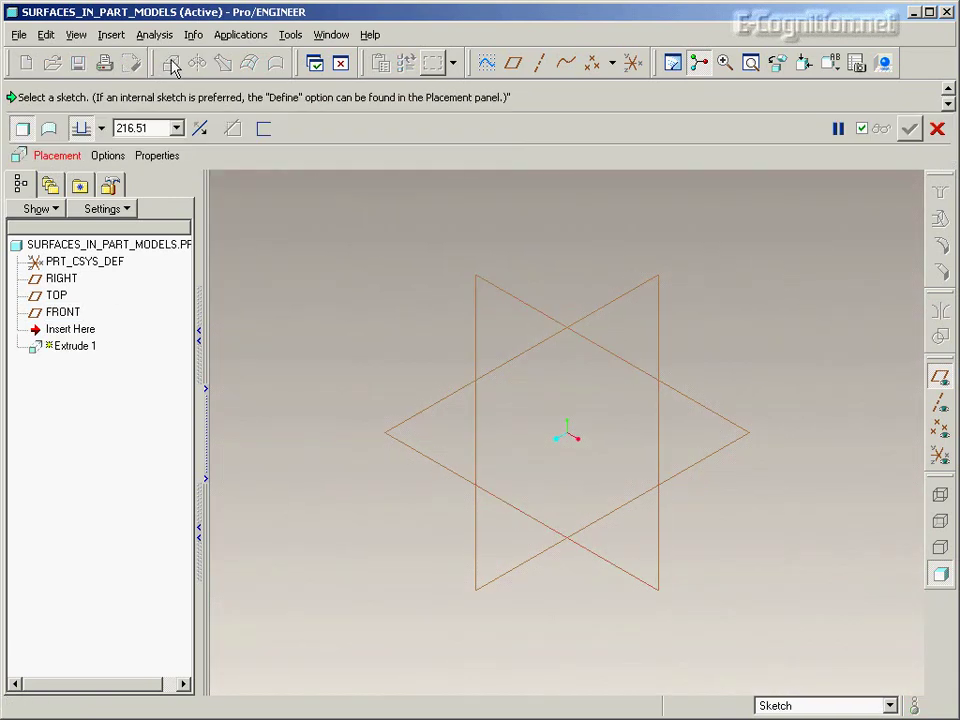
left_click(72, 157)
left_click(214, 204)
left_click_drag(959, 28, 833, 12)
left_click(850, 222)
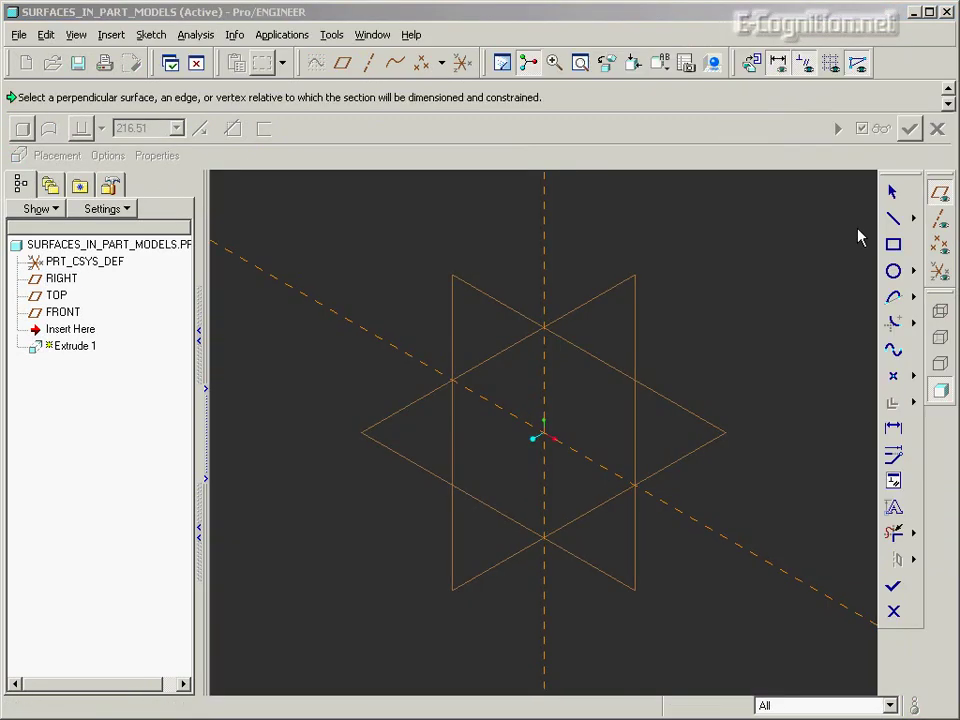
- Sketch a vertical line about 239 long down to the origin and a horizontal line about 411 long from there along the reference
right_click(684, 244)
left_click(700, 244)
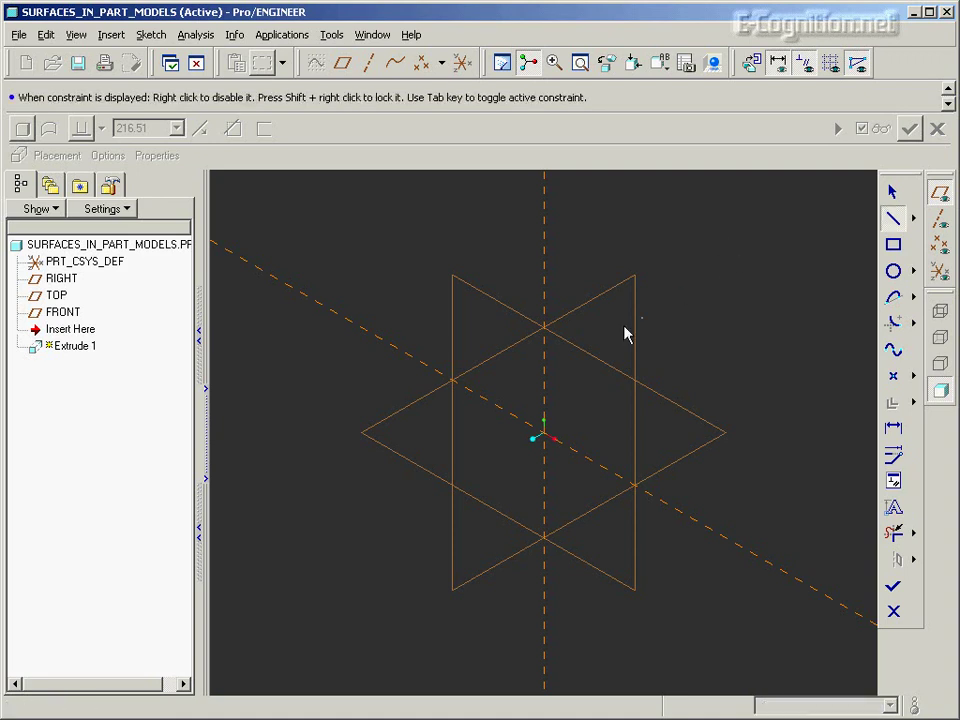
left_click(545, 334)
left_click(545, 436)
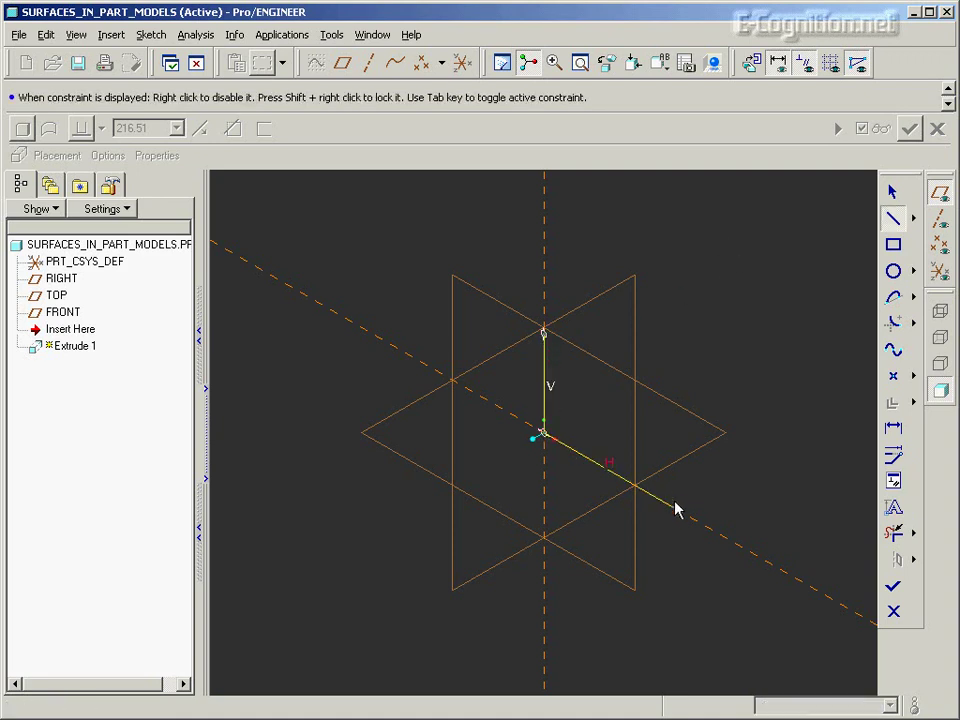
left_click(692, 517)
middle_click(756, 422)
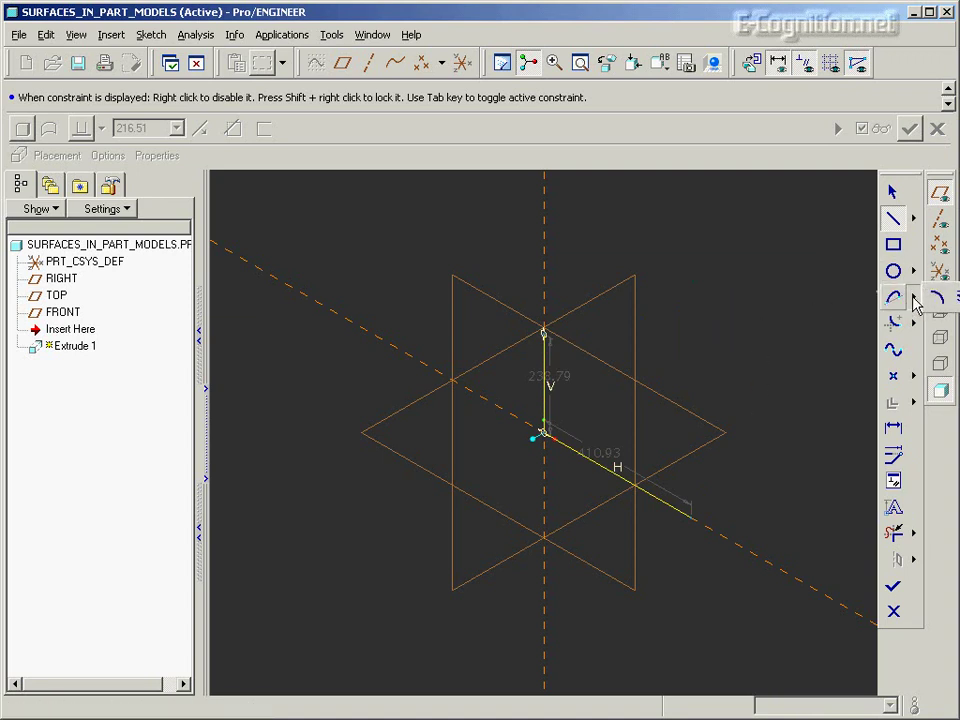
- Close the profile with a conic arc of rho about 0.50 between the two free line ends and delete its diagonal centerline
left_click(913, 298)
left_click(895, 300)
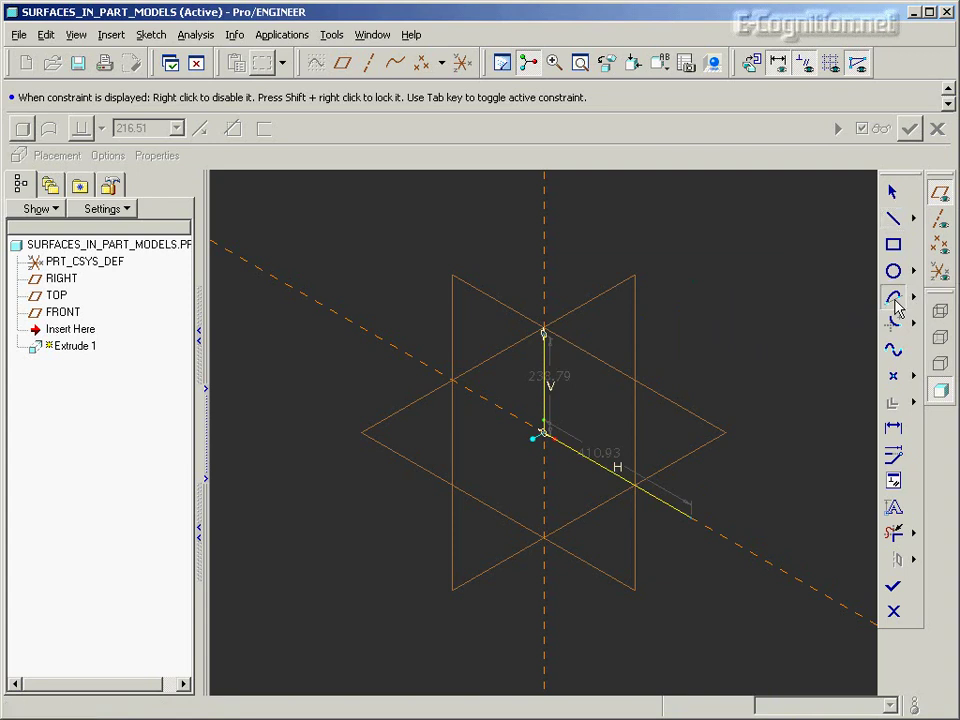
left_click(691, 517)
left_click(543, 333)
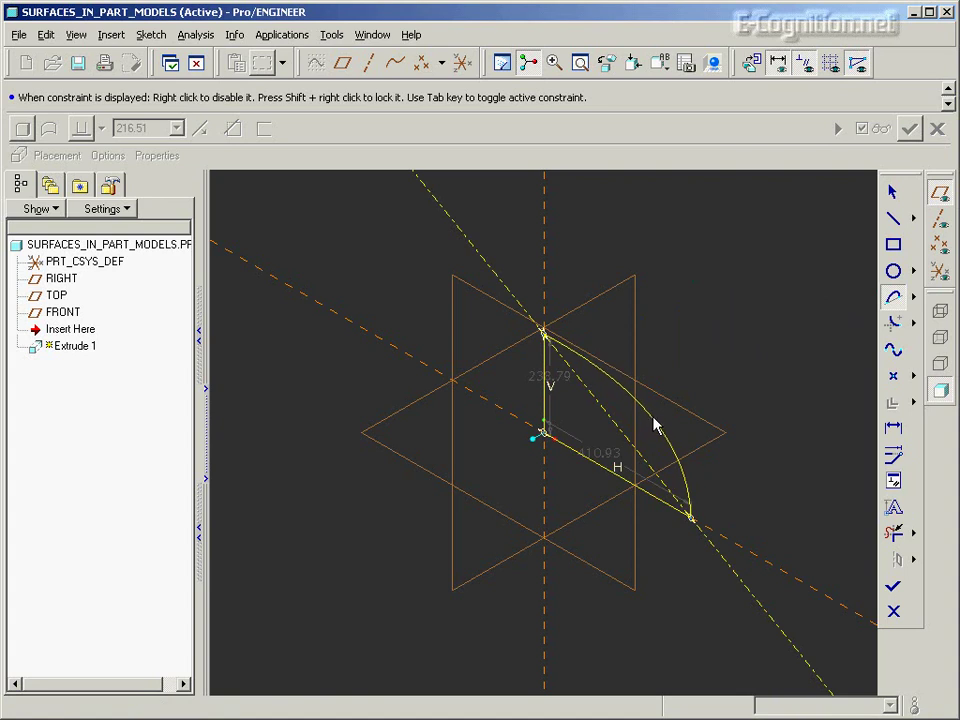
left_click(656, 422)
middle_click(698, 380)
left_click(600, 402)
key("Delete")
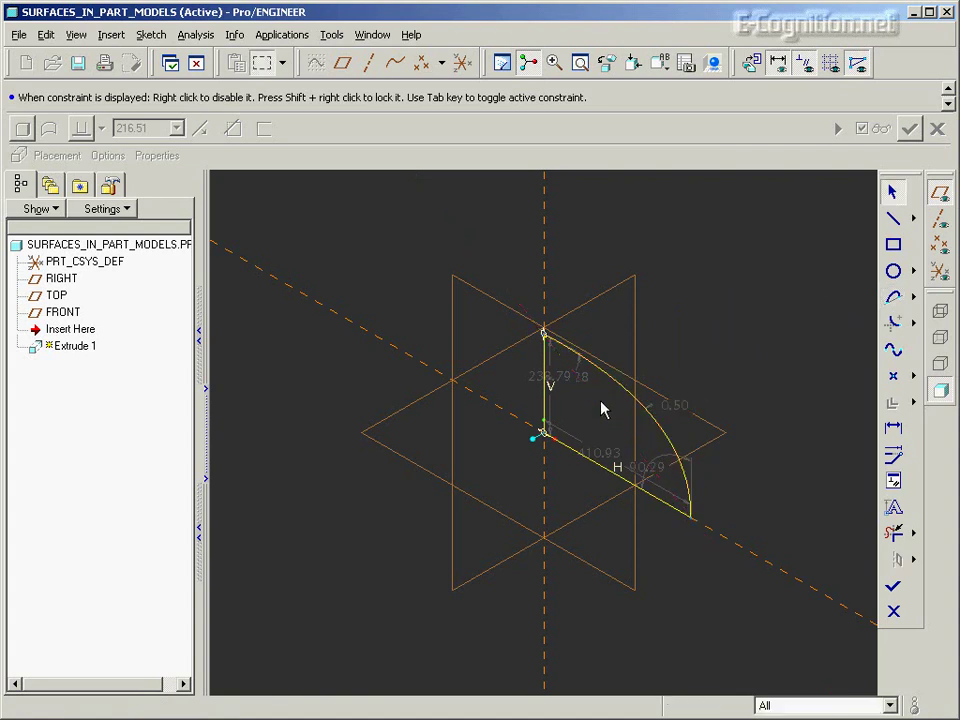
- Reorient the sketch to 2D and modify all its dimensions together, setting both end angles of the conic arc to 90 degrees
left_click(757, 64)
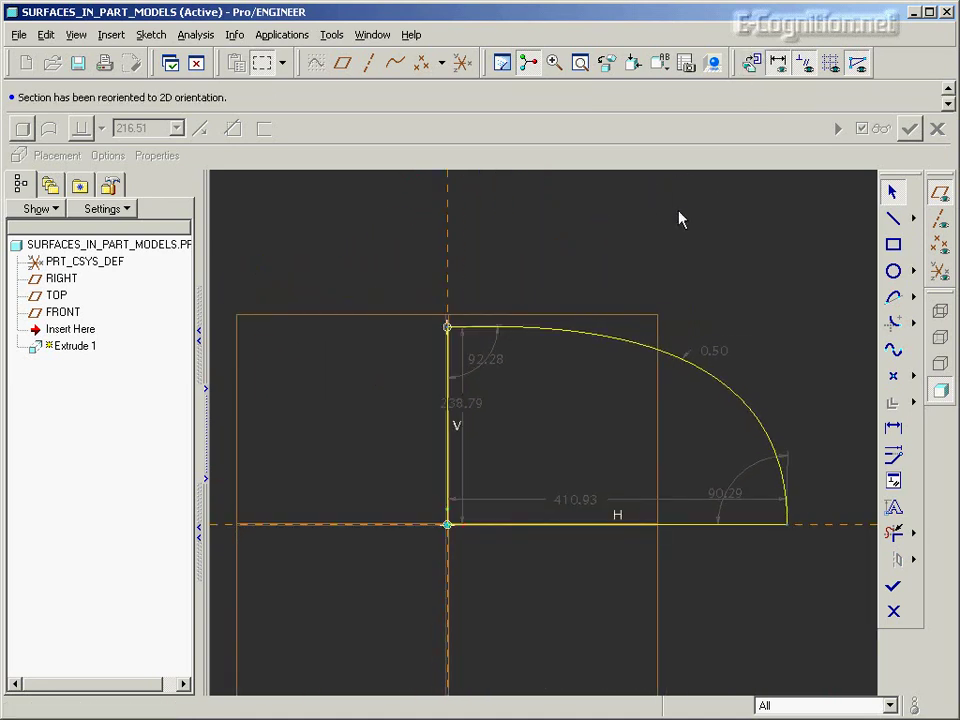
mouse_move(357, 217)
left_mouse_down()
mouse_move(690, 553)
mouse_move(843, 637)
left_mouse_up()
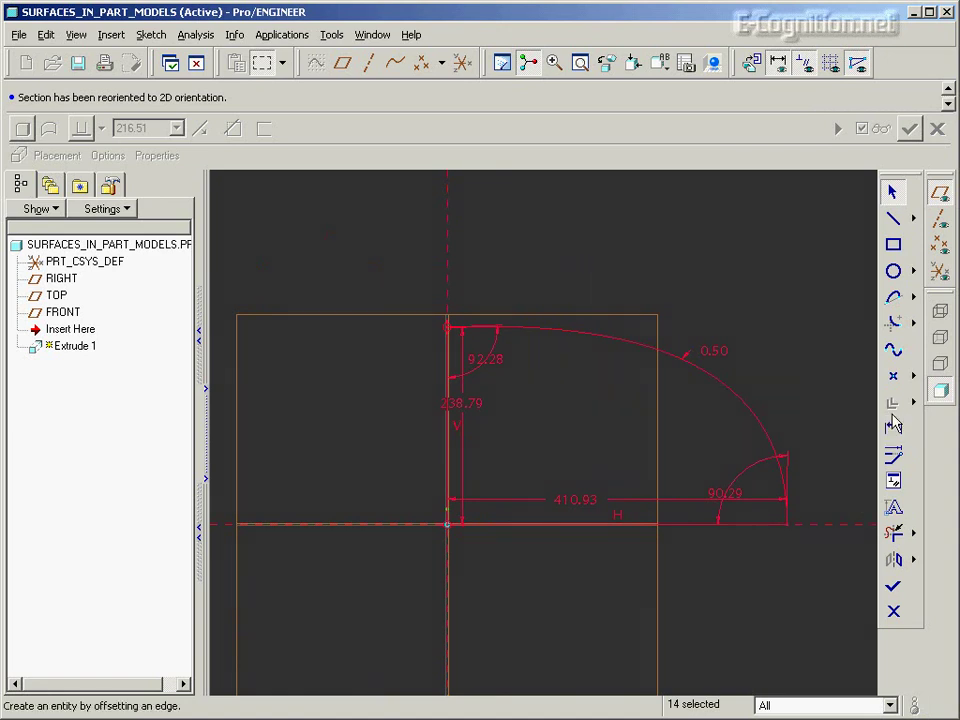
left_click(896, 457)
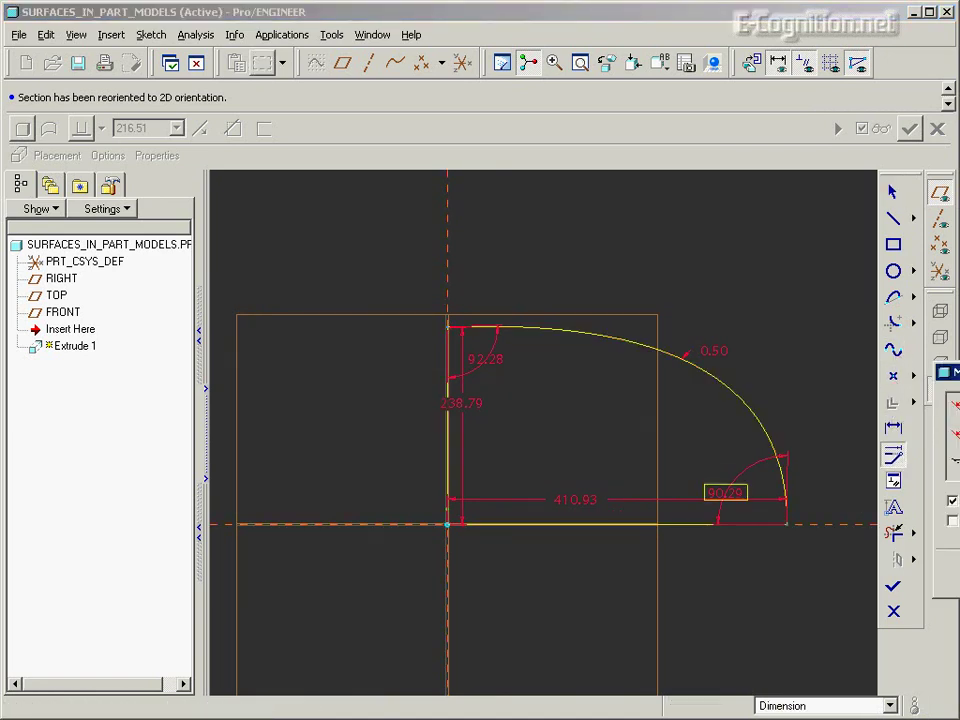
left_click_drag(948, 372, 744, 101)
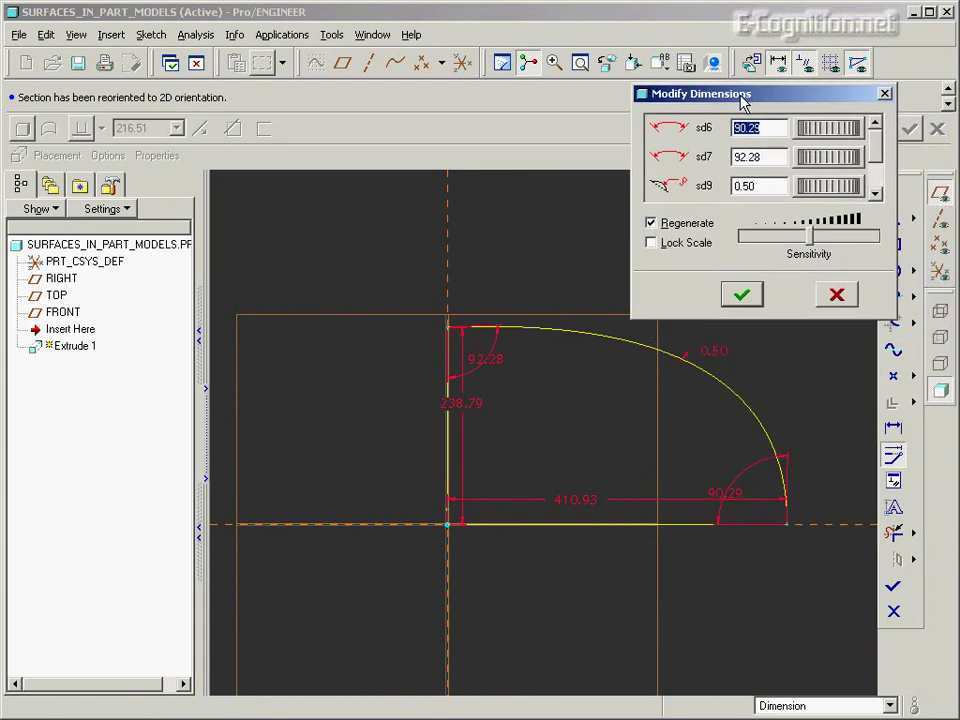
type("90")
key("Return")
type("90")
key("Return")
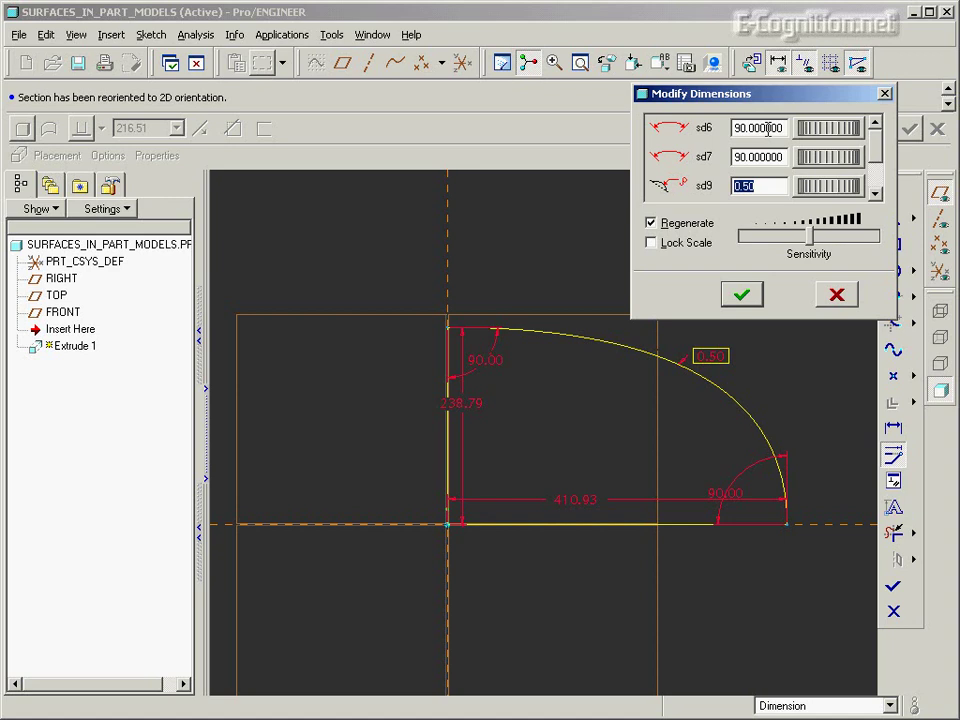
- Set the conic's rho to 0.414, the profile height to 3 and its length to 5, and apply the dimension changes
key("BackSpace")
type(".414")
key("Tab")
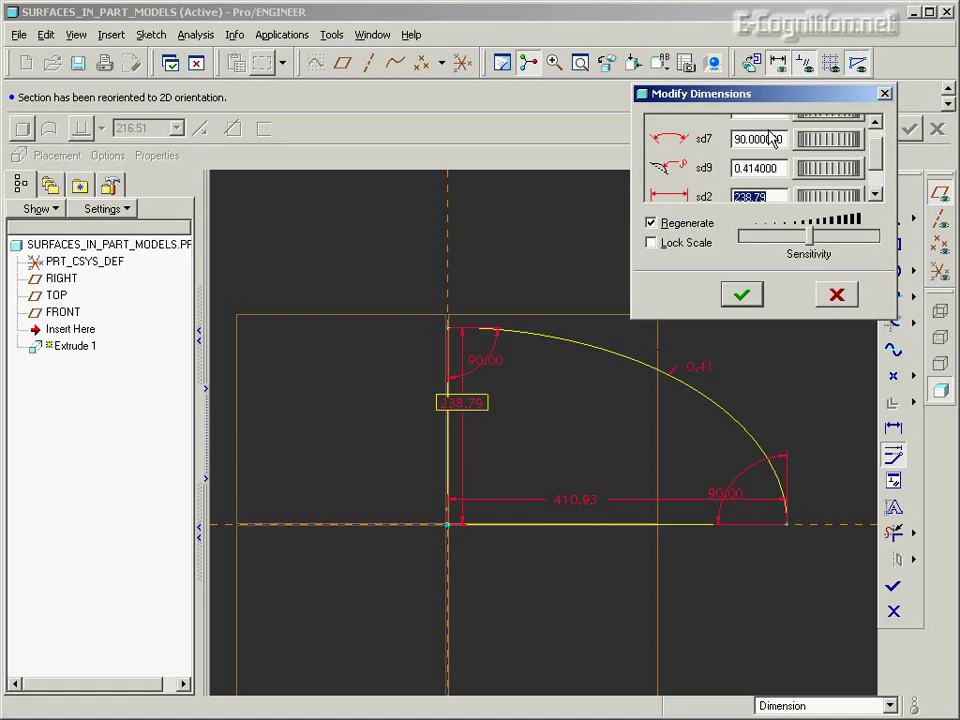
type("3")
key("Tab")
type("5")
key("Tab")
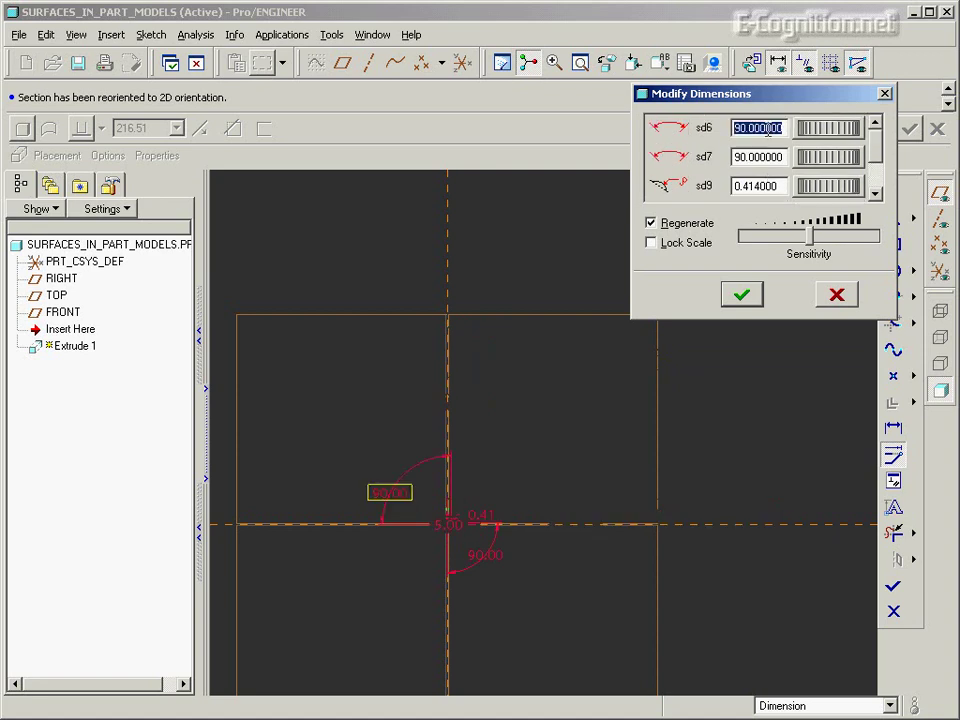
left_click(741, 294)
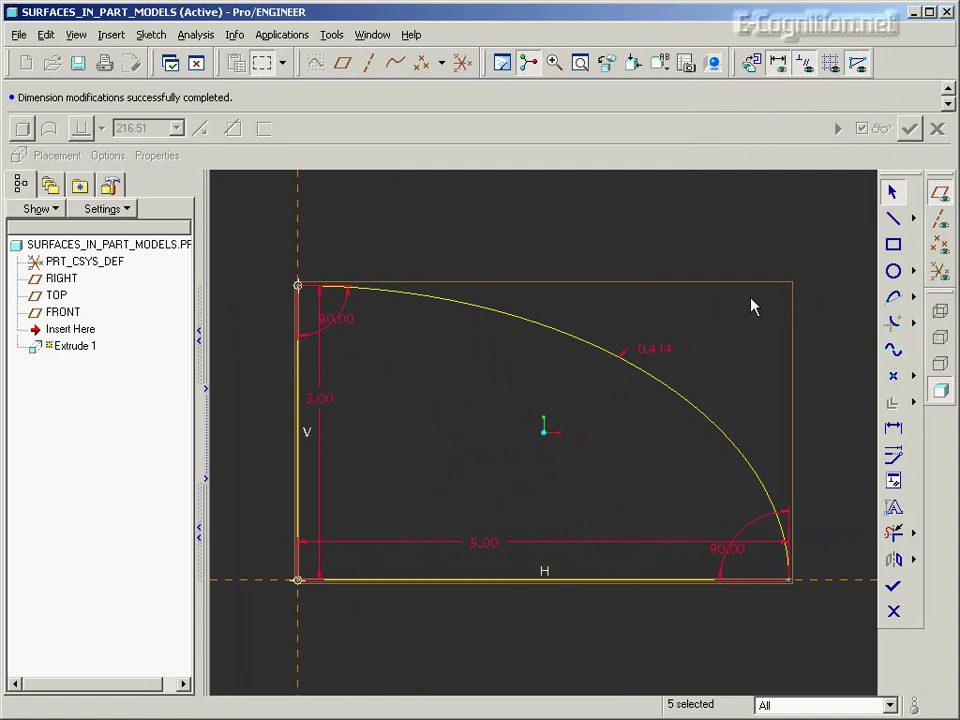
- Finish the sketch and extrude the profile symmetrically about the sketch plane to a depth of 6
left_click(892, 586)
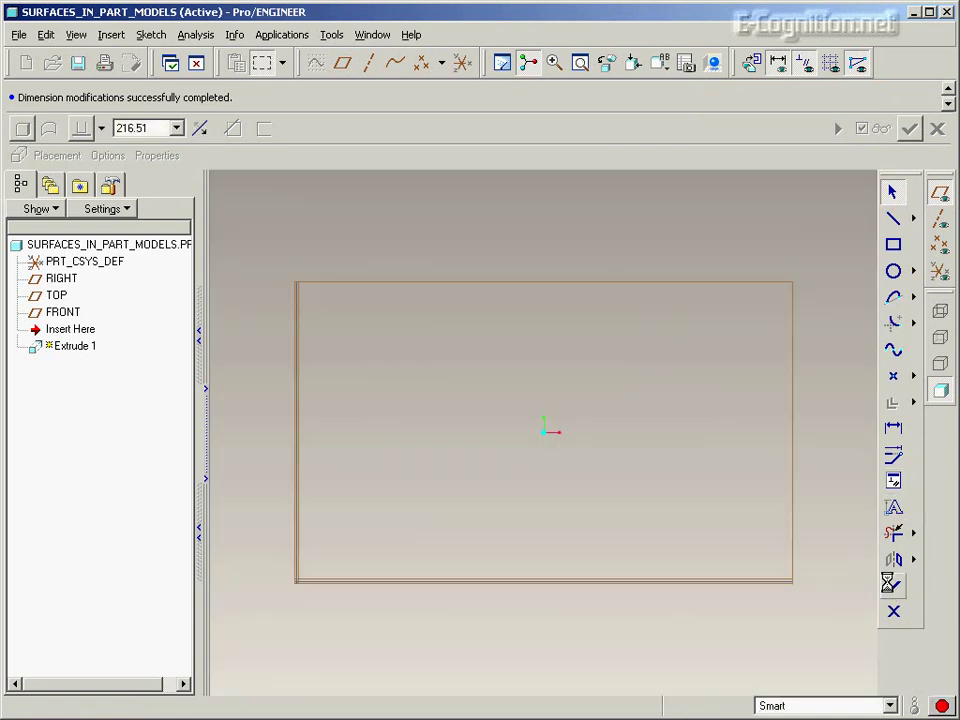
left_click(100, 129)
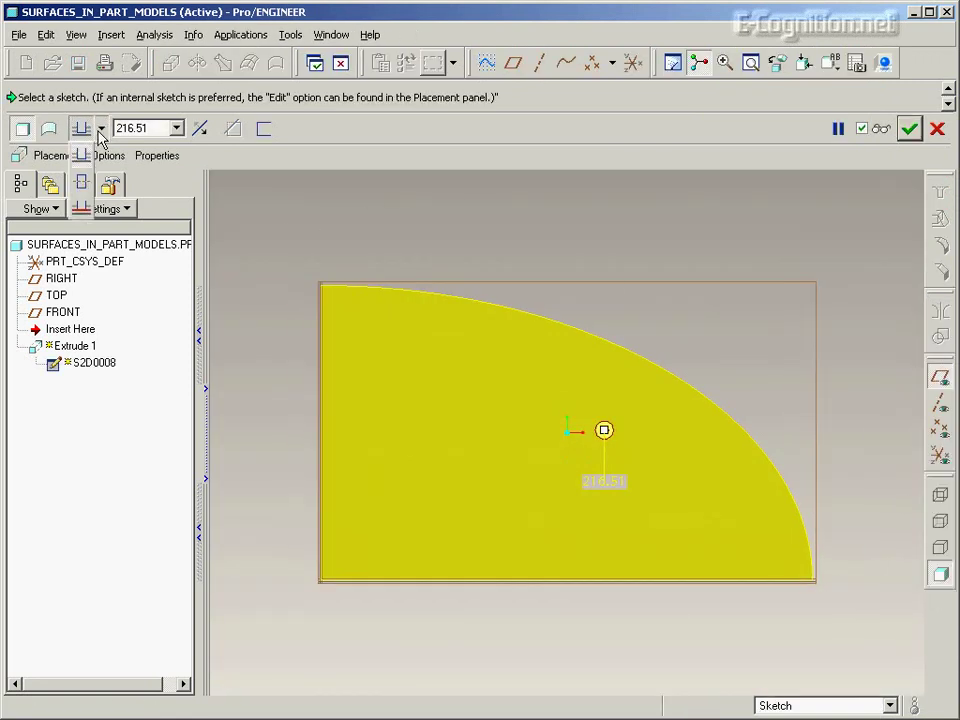
left_click(82, 183)
left_click(148, 128)
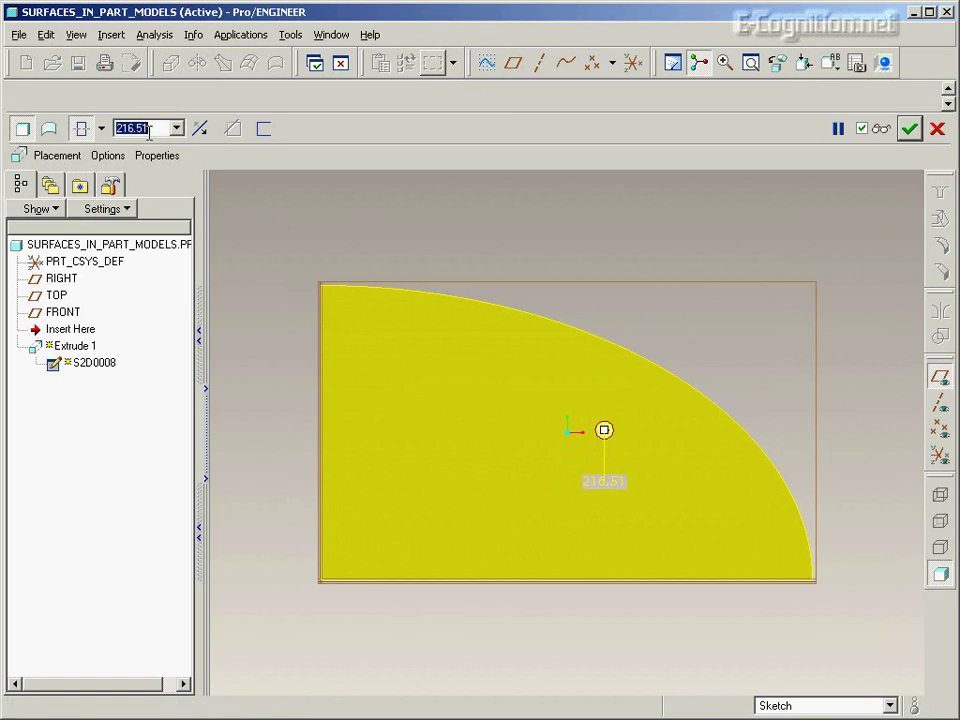
type("8")
key("Return")
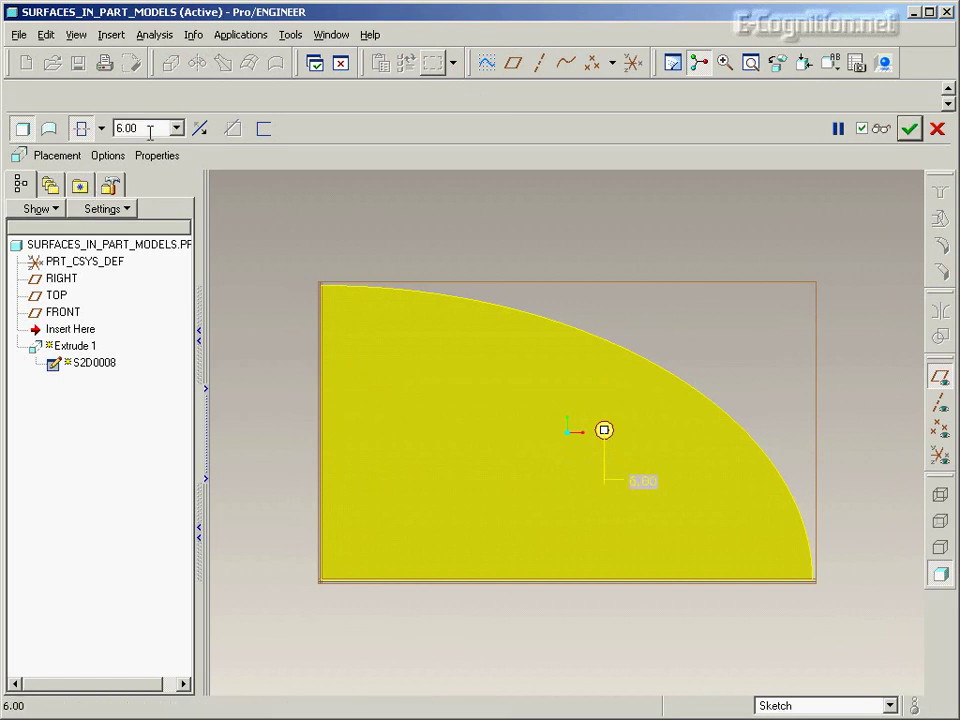
middle_click(527, 248)
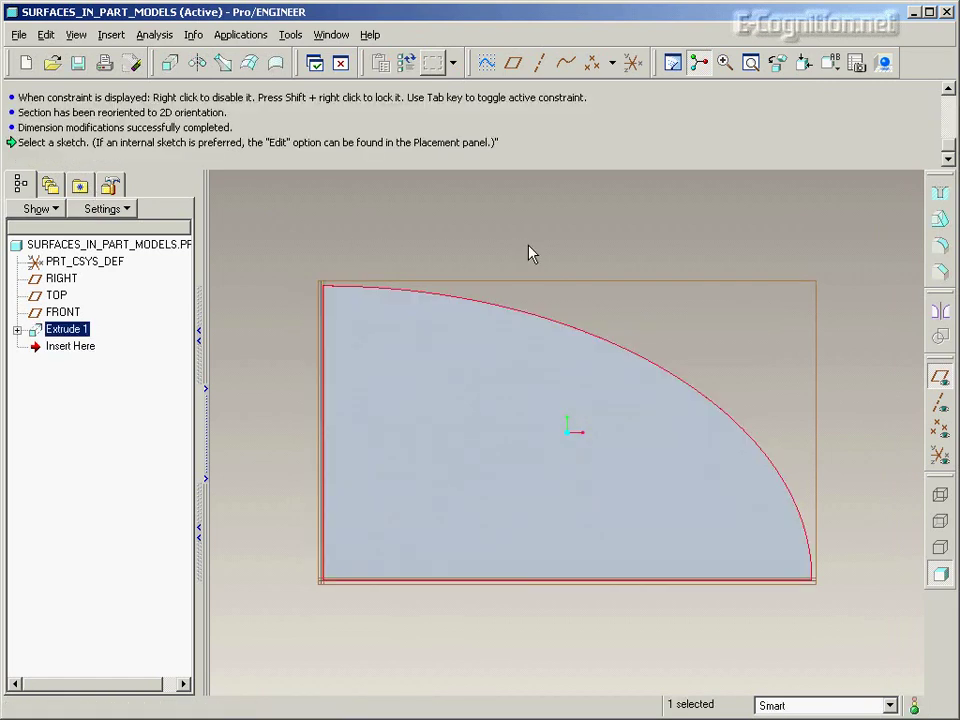
- Draft the two flat end faces of the extrusion inward by 30 degrees, using the TOP plane as draft hinge
key("ctrl+d")
left_click(731, 246)
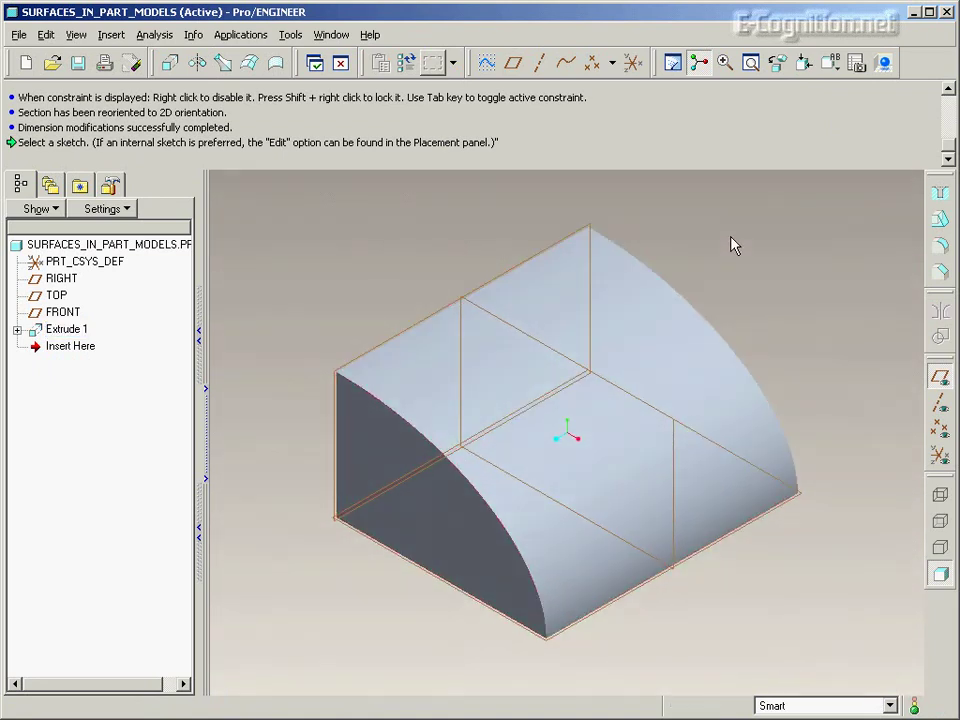
left_click(375, 431)
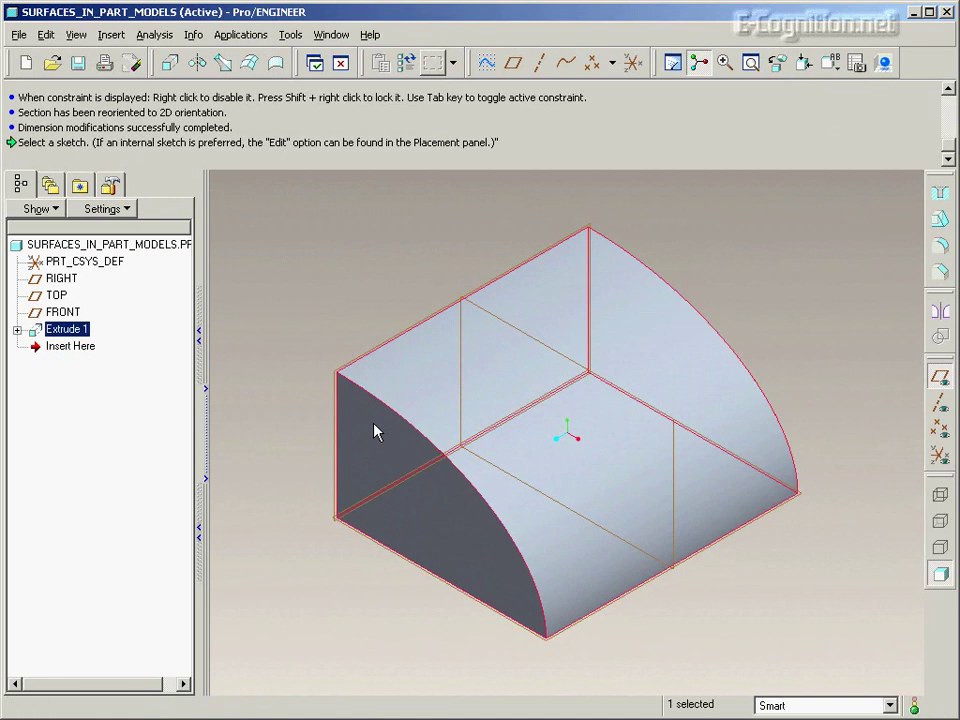
left_click(372, 446)
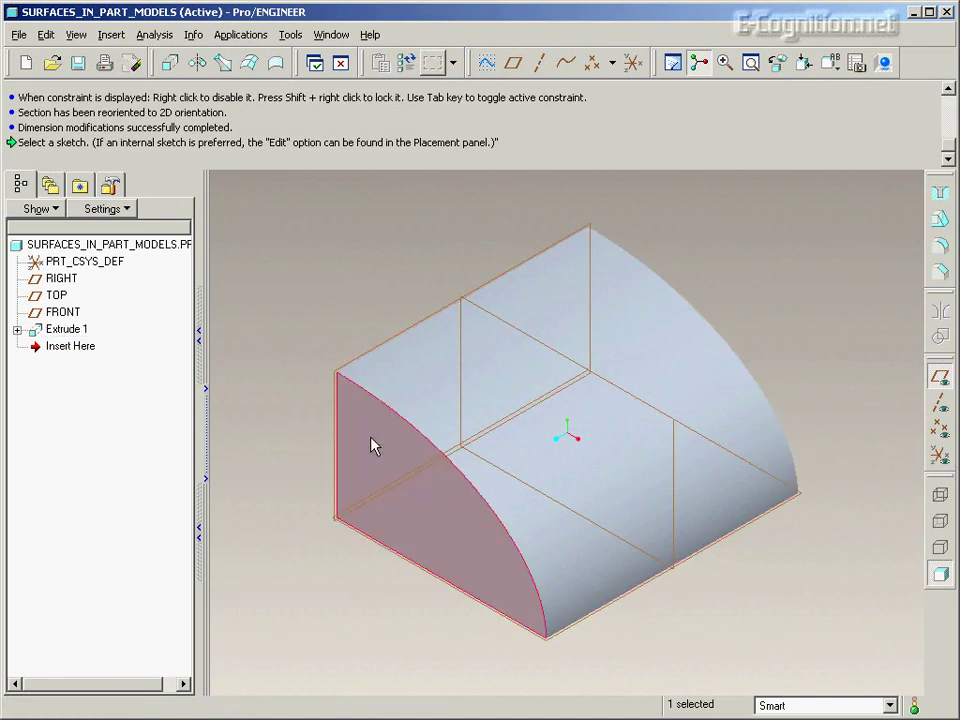
left_click(667, 322, "ctrl")
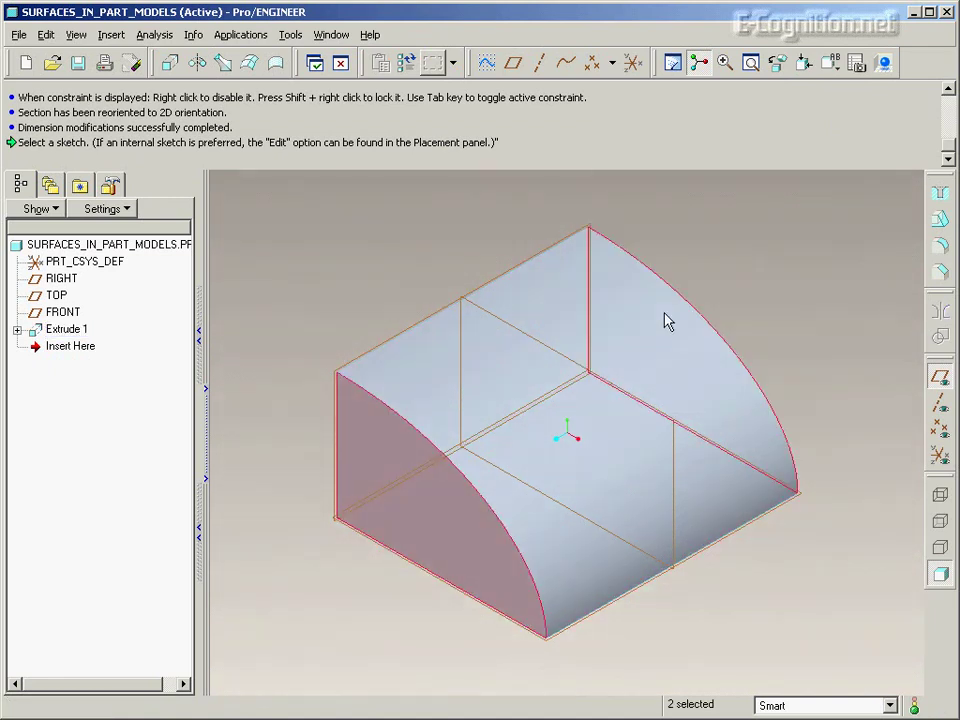
left_click(940, 220)
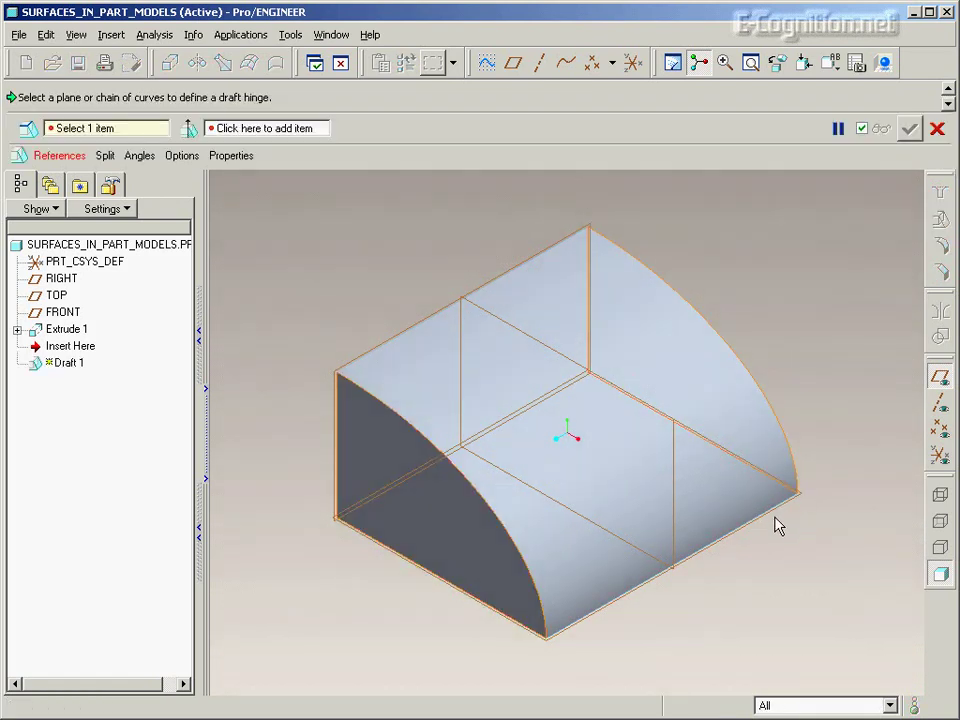
left_click(364, 542)
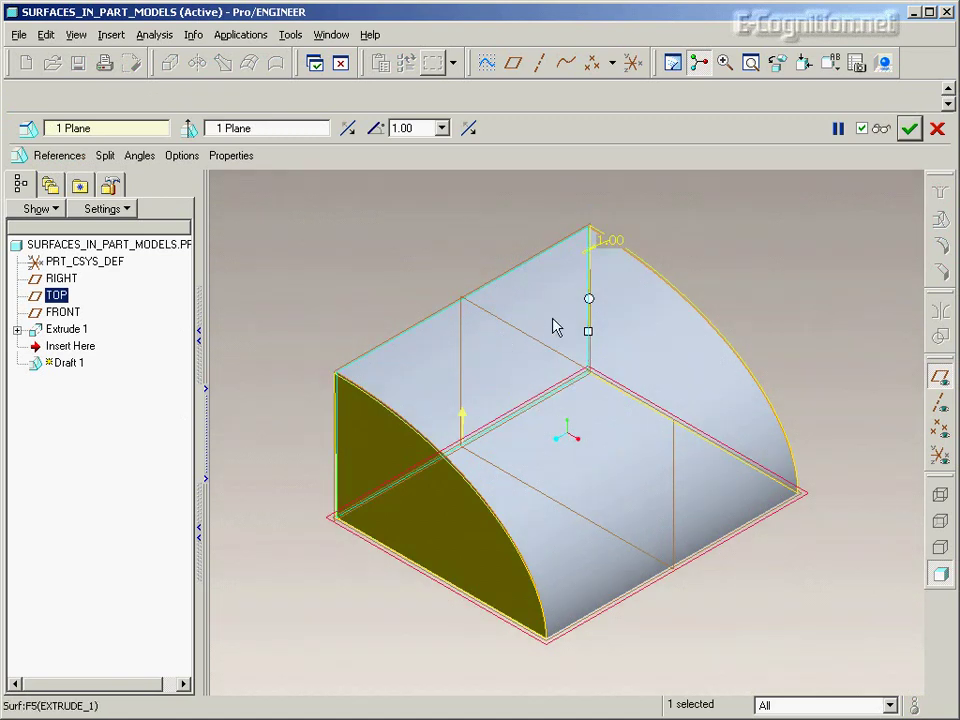
left_click_drag(589, 335, 570, 354)
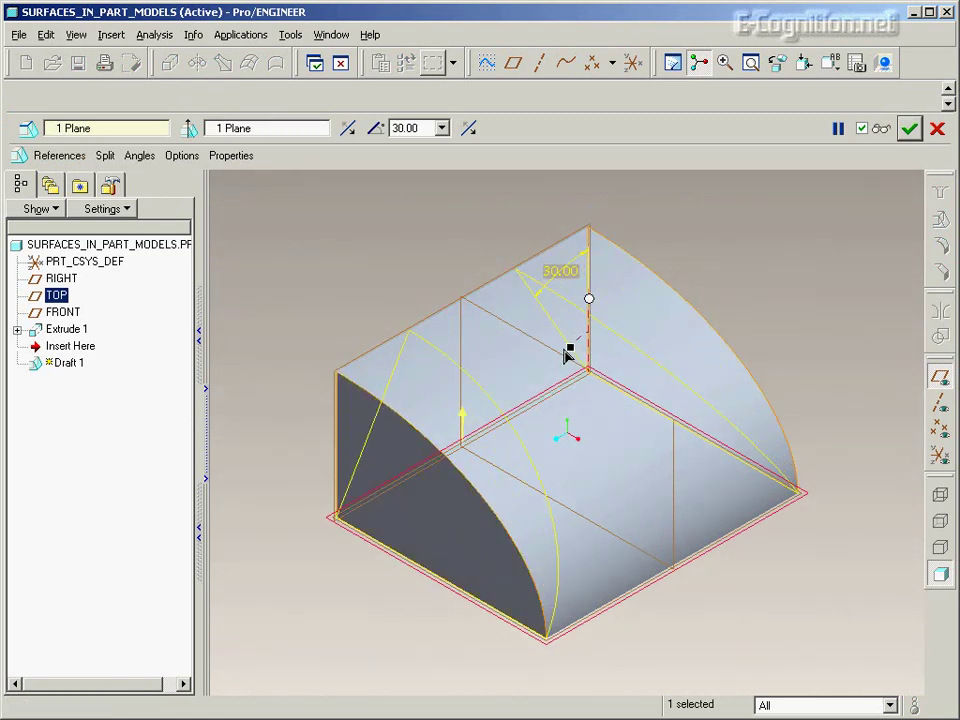
middle_click(645, 283)
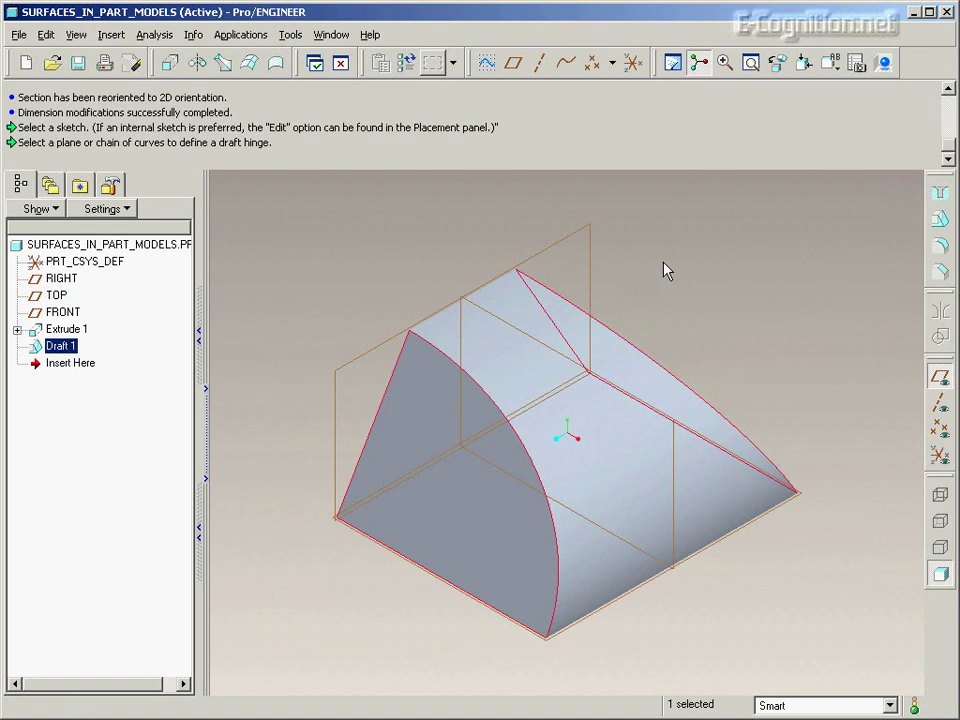
- Round the two curved edges where the drafted end faces meet the conic surface, enlarging the radius well beyond its initial size
left_click(493, 403)
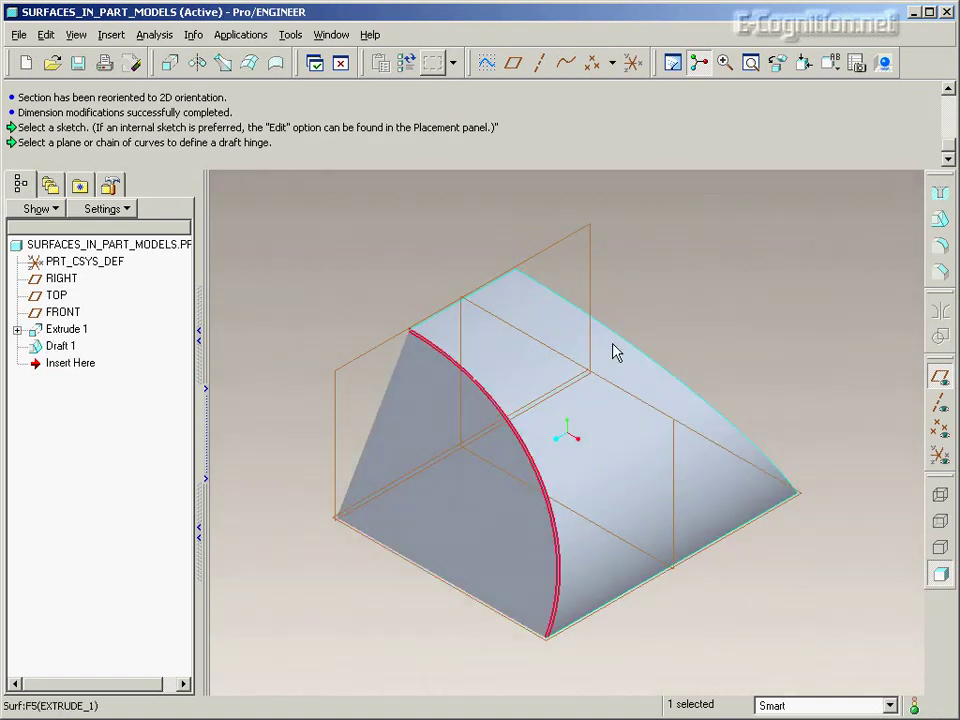
left_click(639, 363, "ctrl")
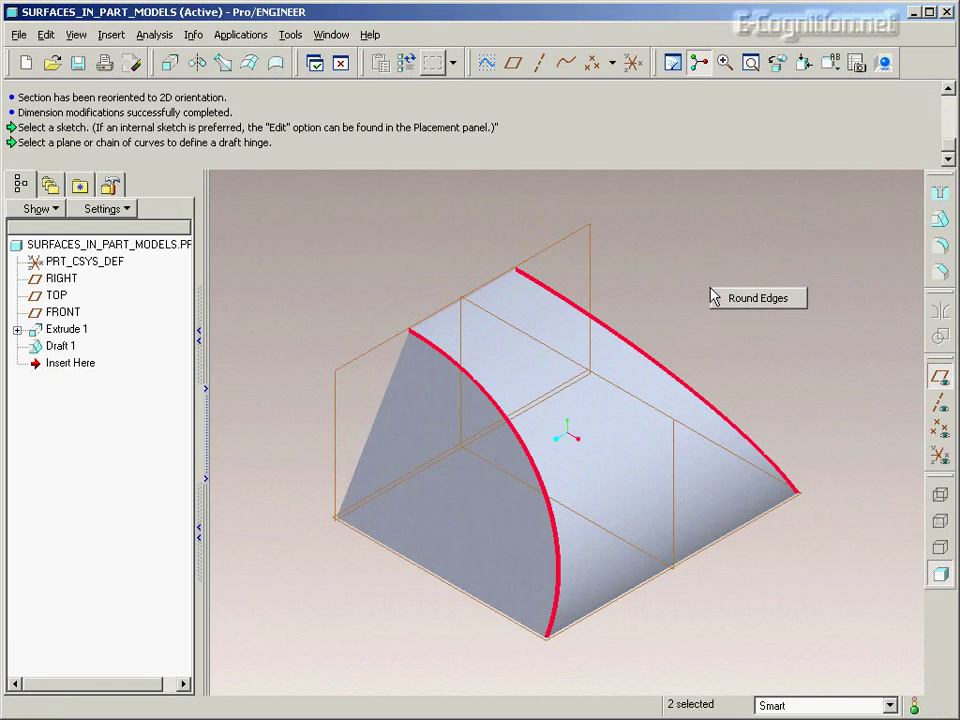
left_click(671, 298)
left_click_drag(568, 502, 594, 497)
middle_click(615, 487)
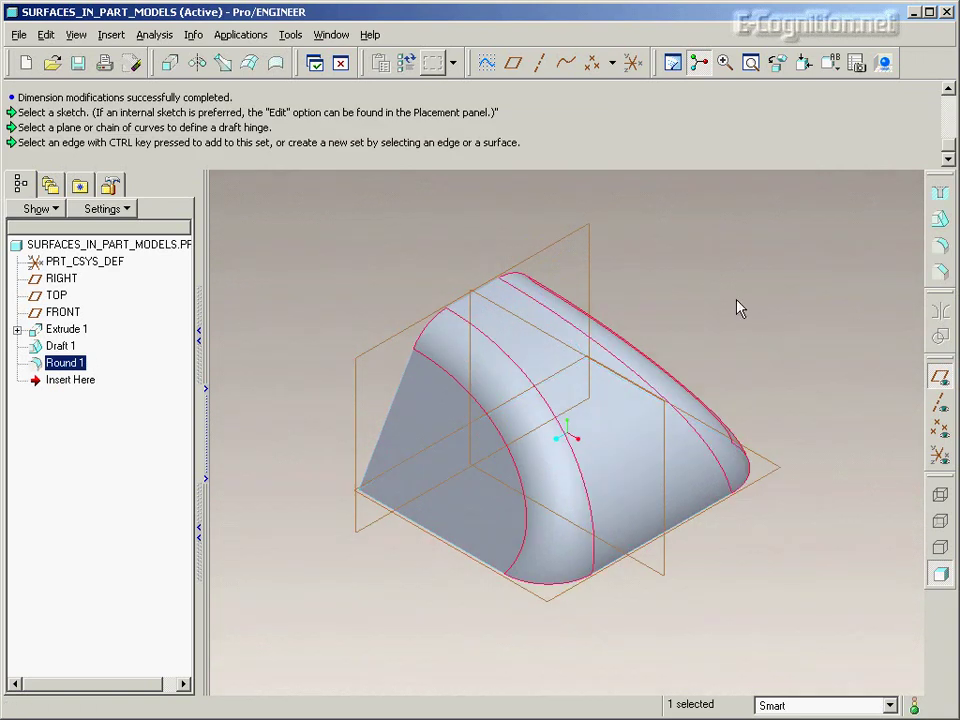
left_click(738, 301)
middle_click_drag(737, 302, 737, 301)
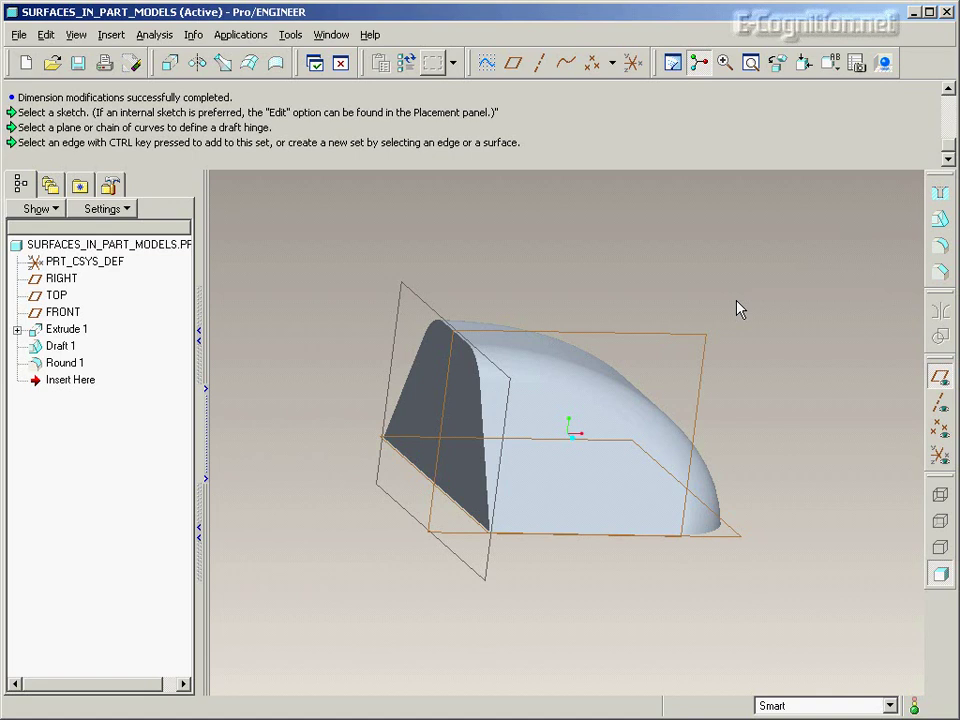
middle_click_drag(736, 300, 736, 300)
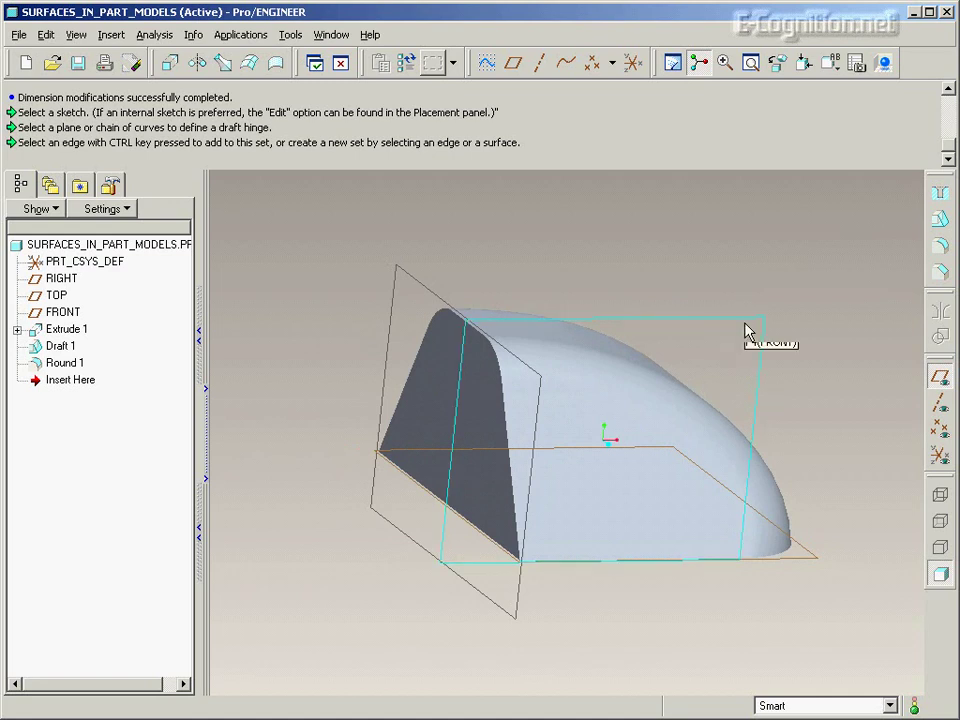
- Show the model in wireframe, start a Revolve as a surface, and open its internal sketch on the FRONT plane in 2D orientation
left_click(940, 496)
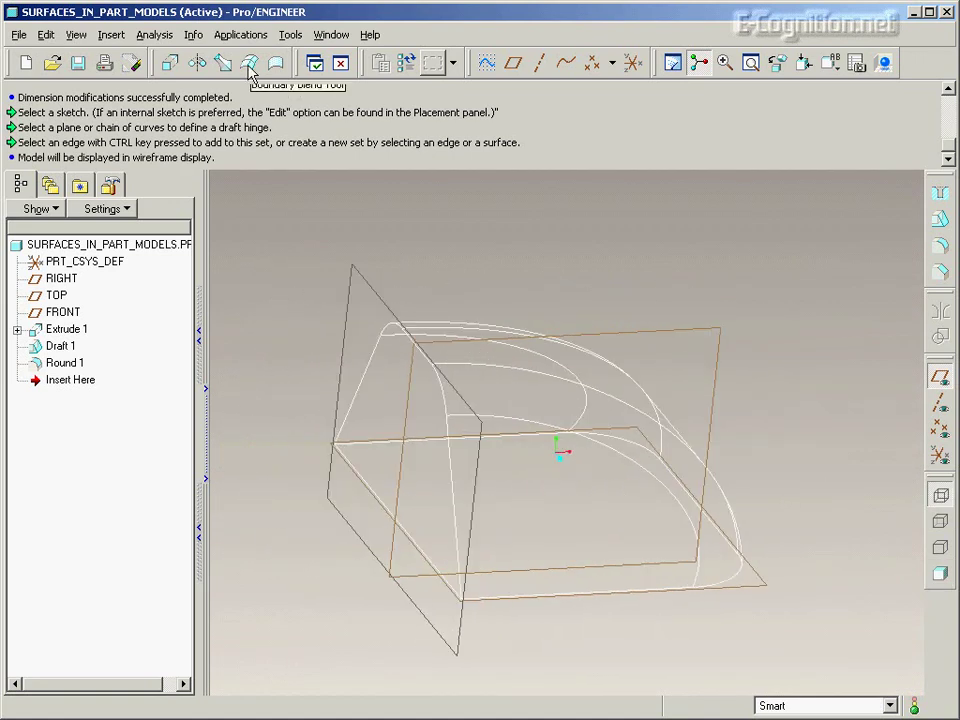
left_click(197, 63)
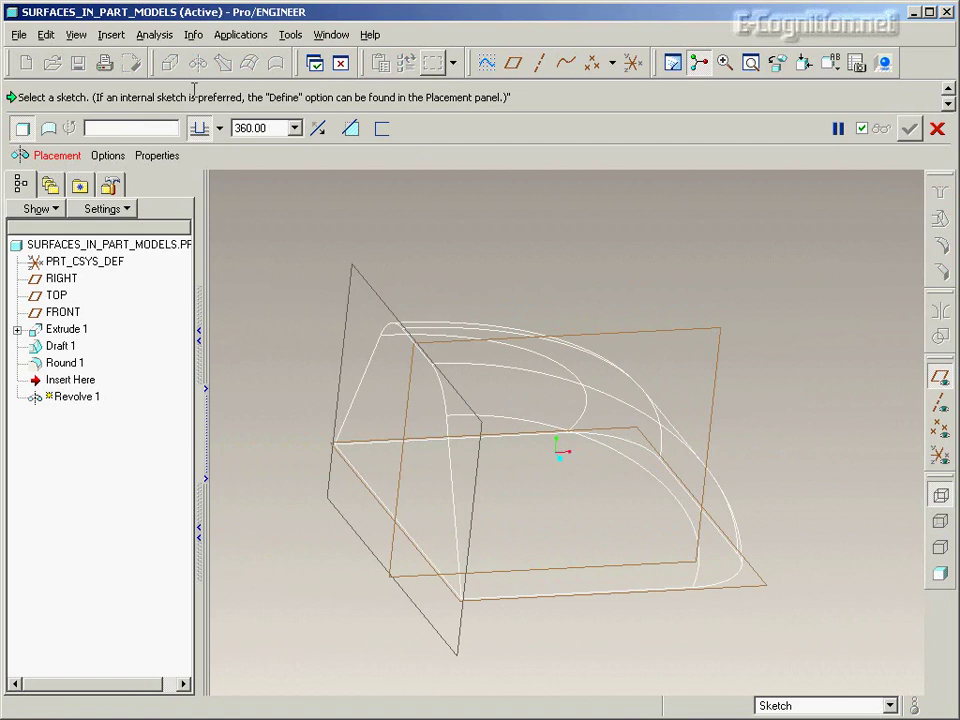
left_click(47, 128)
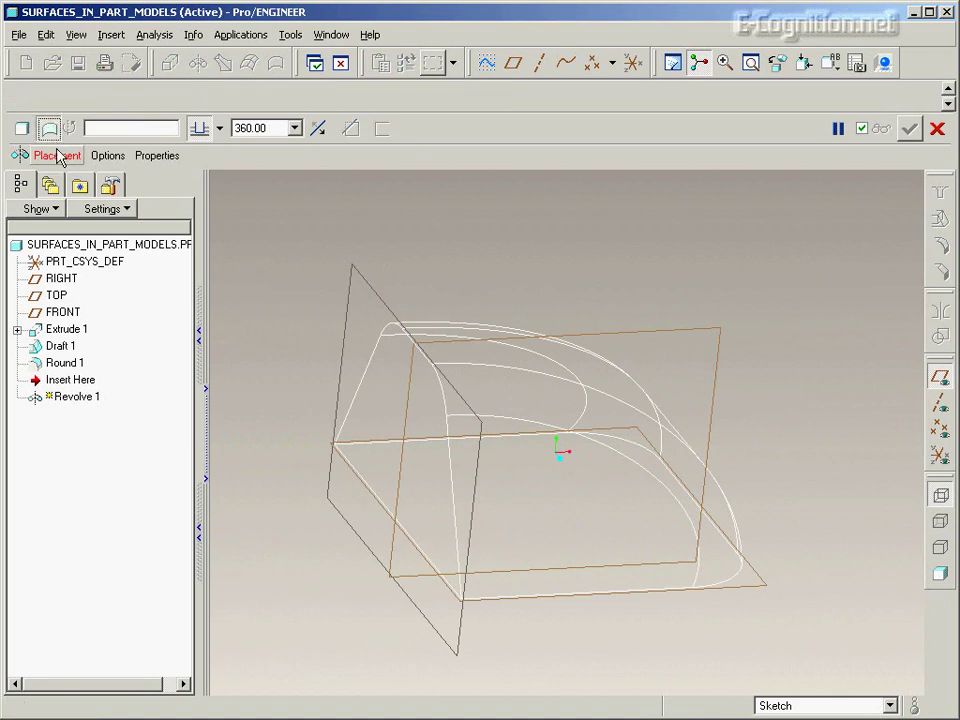
left_click(57, 155)
left_click(161, 201)
left_click(650, 330)
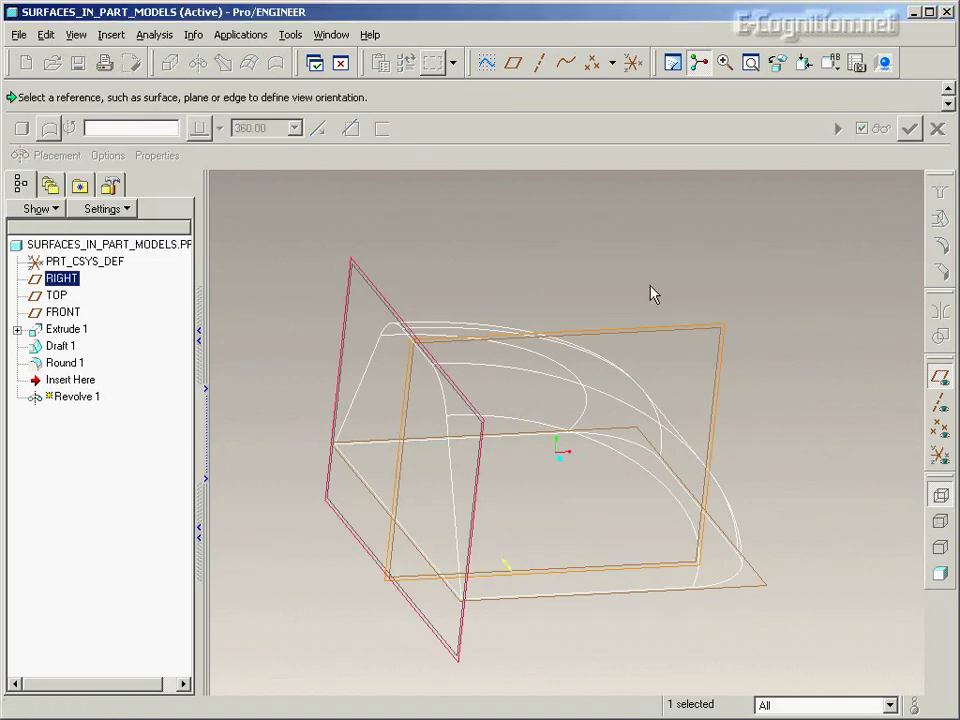
middle_click(639, 230)
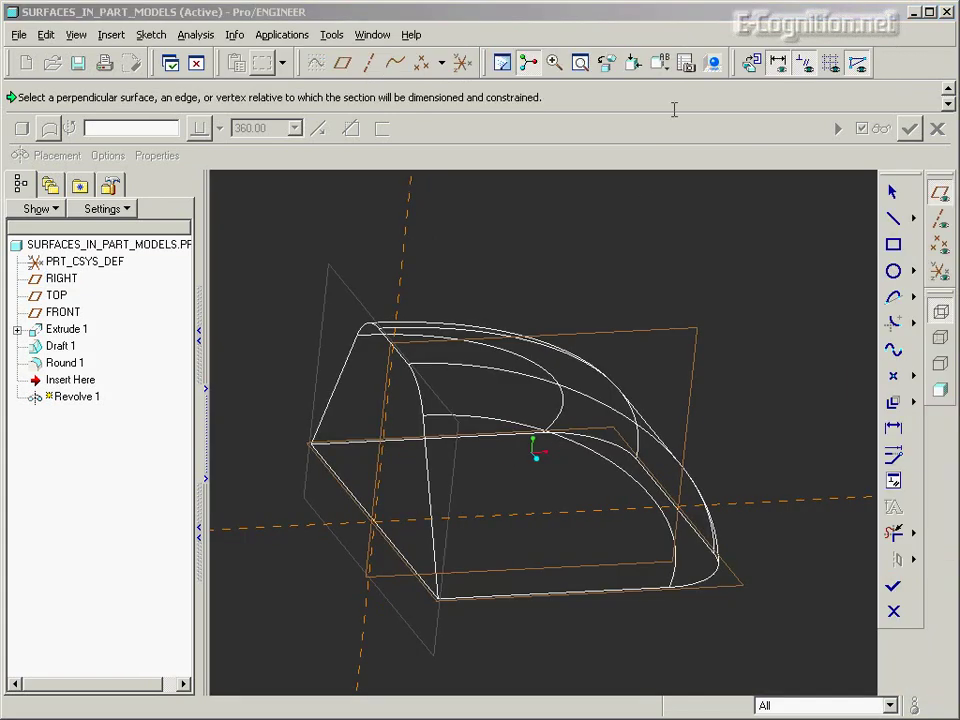
left_click(751, 63)
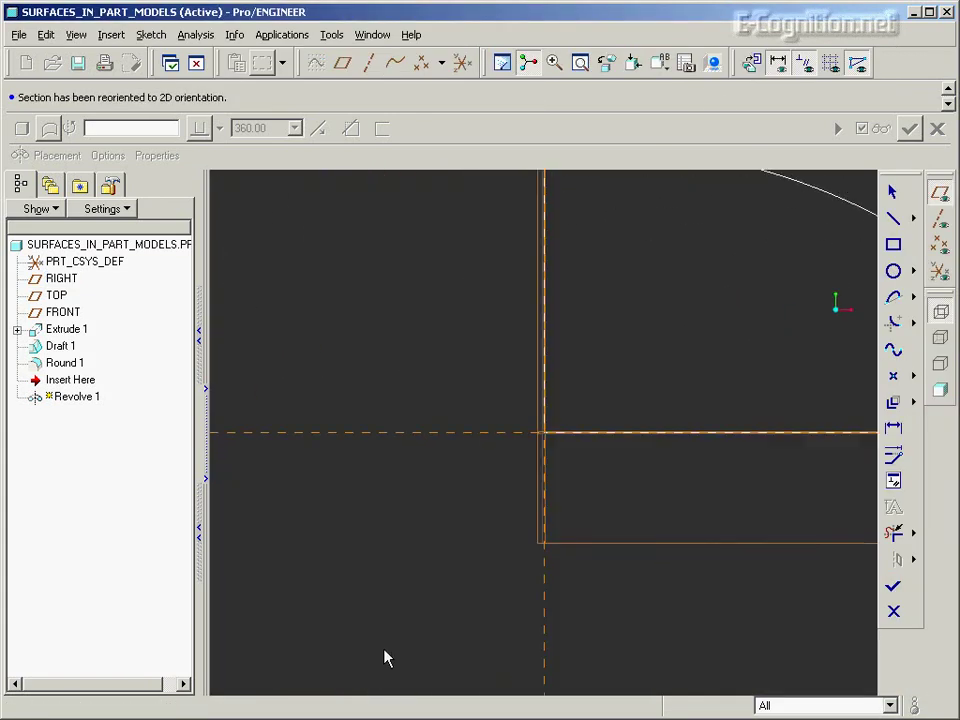
- Sketch a horizontal centerline about 1.63 above the TOP plane and a rectangle about 0.72 wide standing on it
right_click(534, 274)
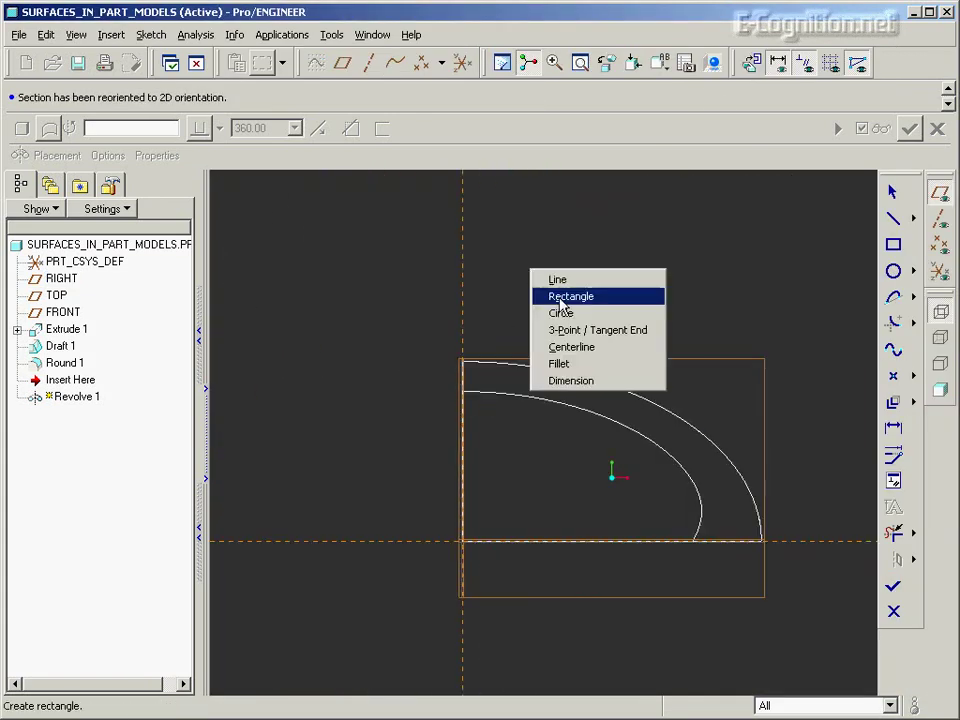
left_click(572, 347)
left_click(463, 444)
left_click(549, 443)
right_click(522, 265)
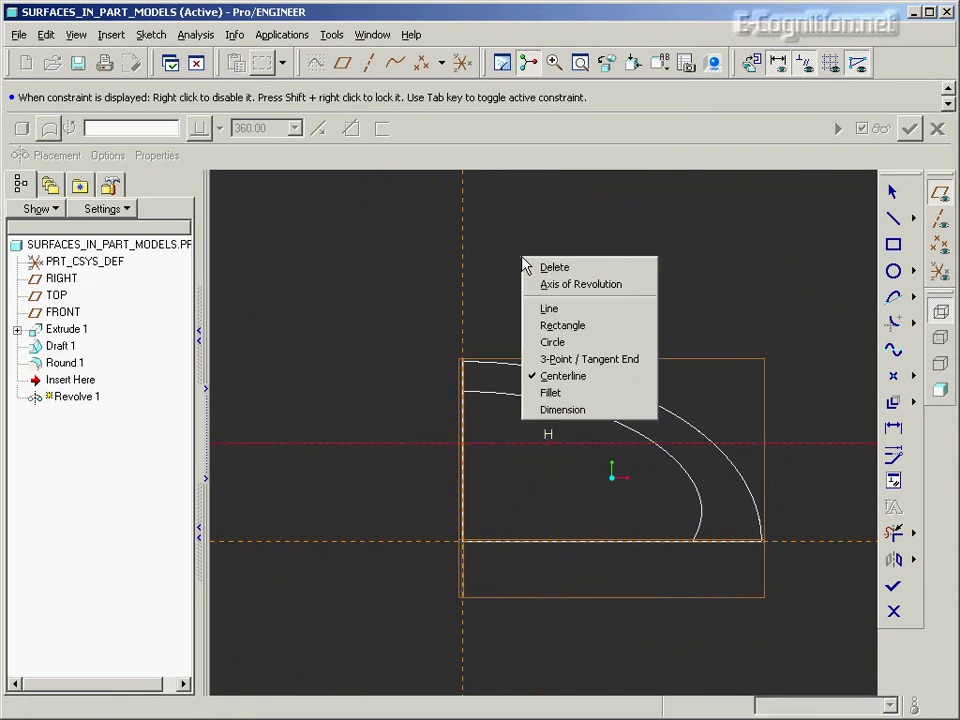
left_click(561, 328)
left_click(500, 376)
left_click(541, 442)
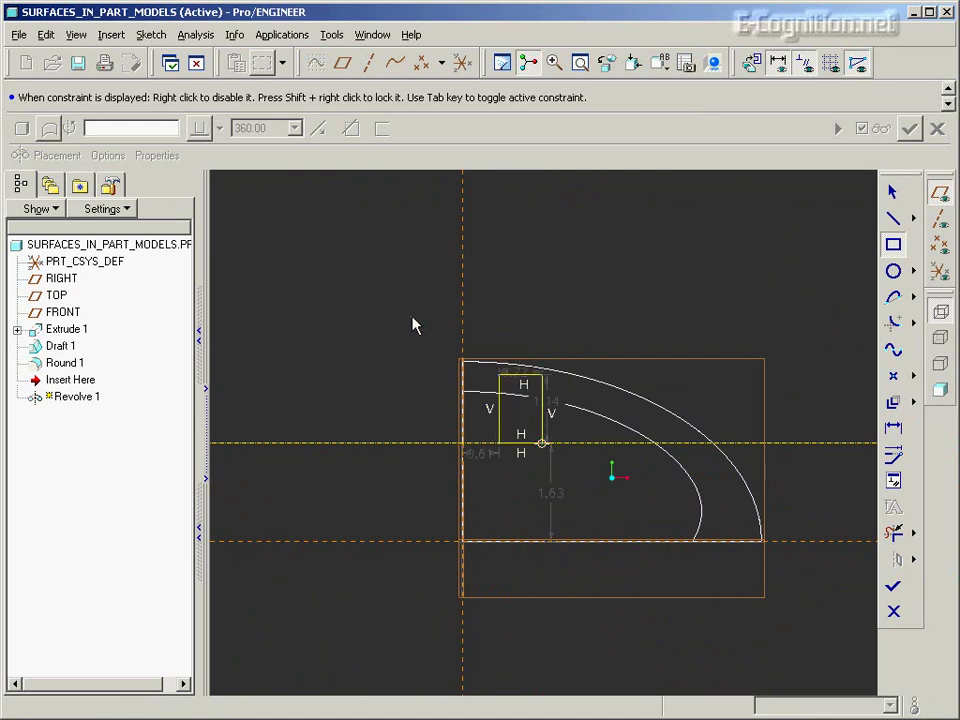
- Dimension the rectangle's upper edge as a diameter about the centerline, the rectangle's width, and the centerline's height above the horizontal reference
right_click(414, 281)
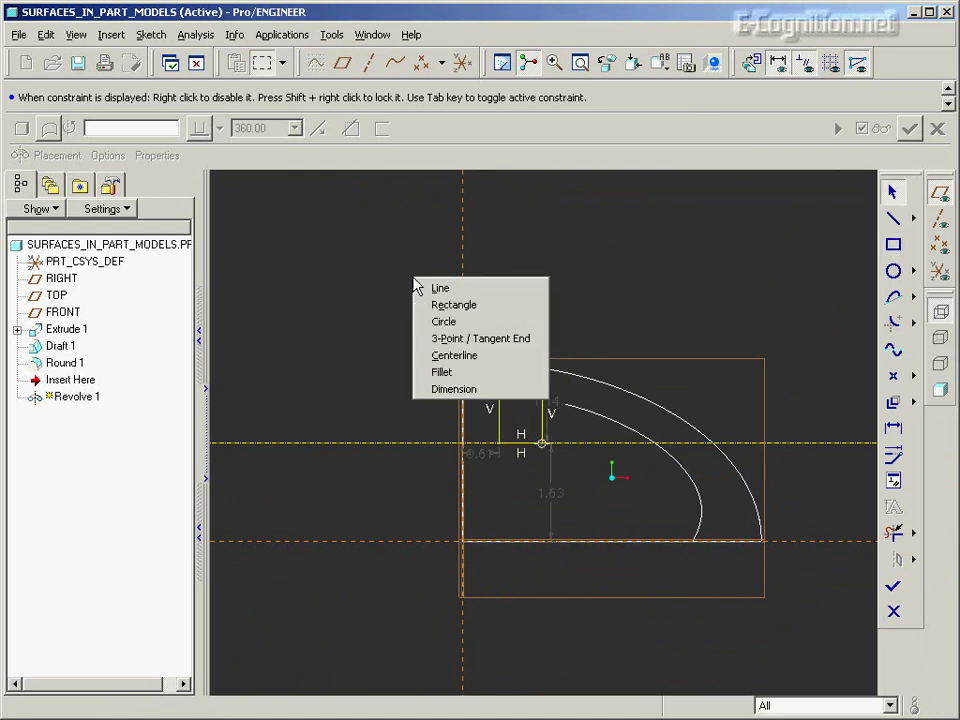
left_click(499, 390)
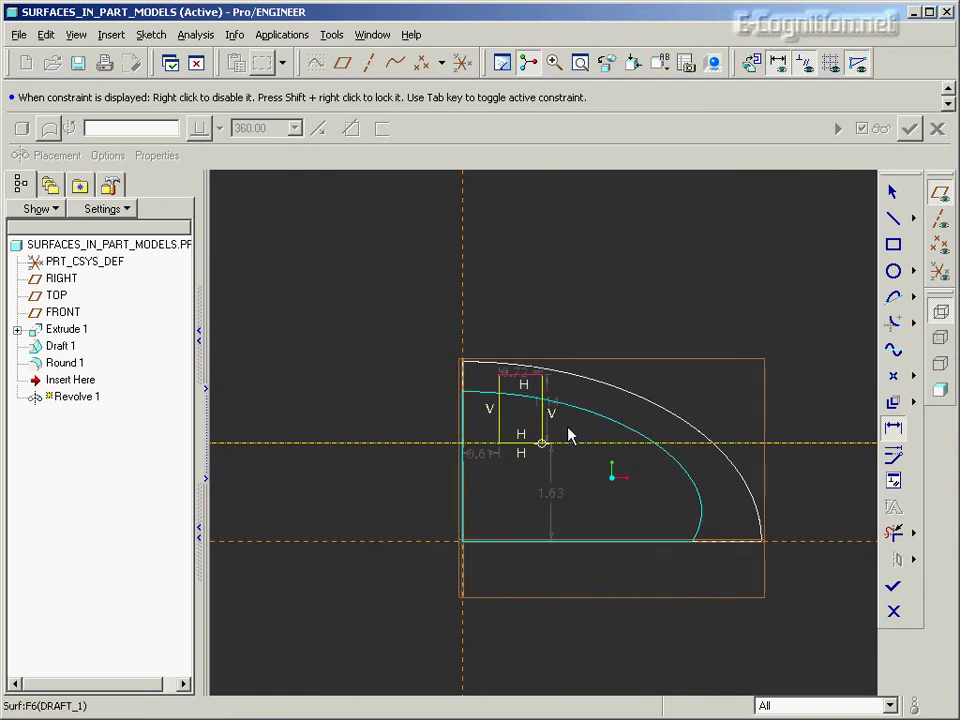
left_click(579, 440)
left_click(548, 398)
middle_click(570, 416)
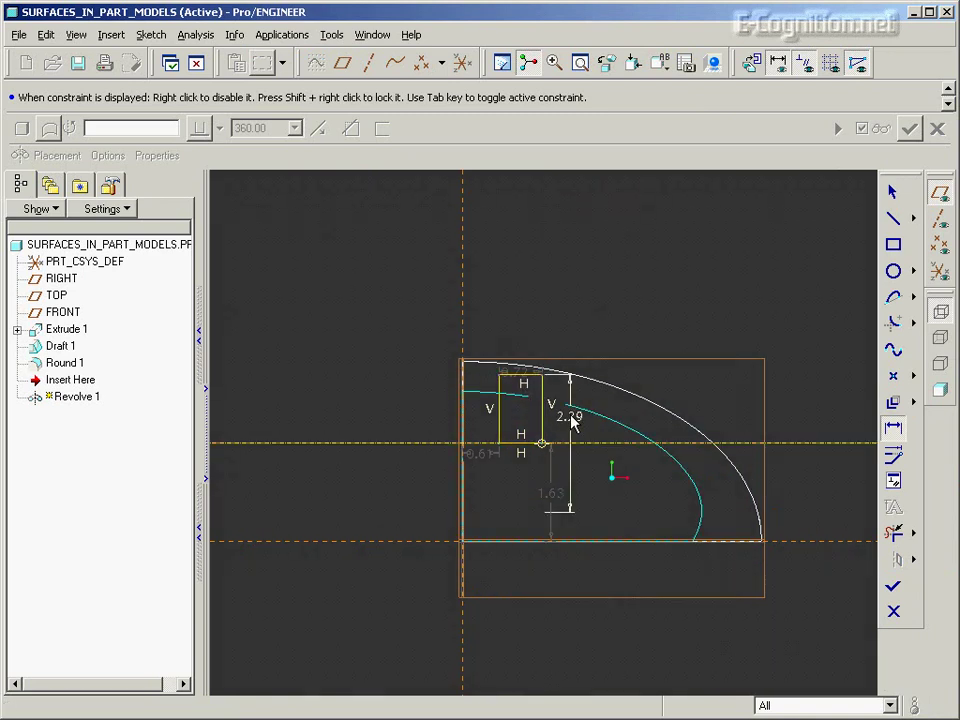
left_click(527, 381)
middle_click(519, 313)
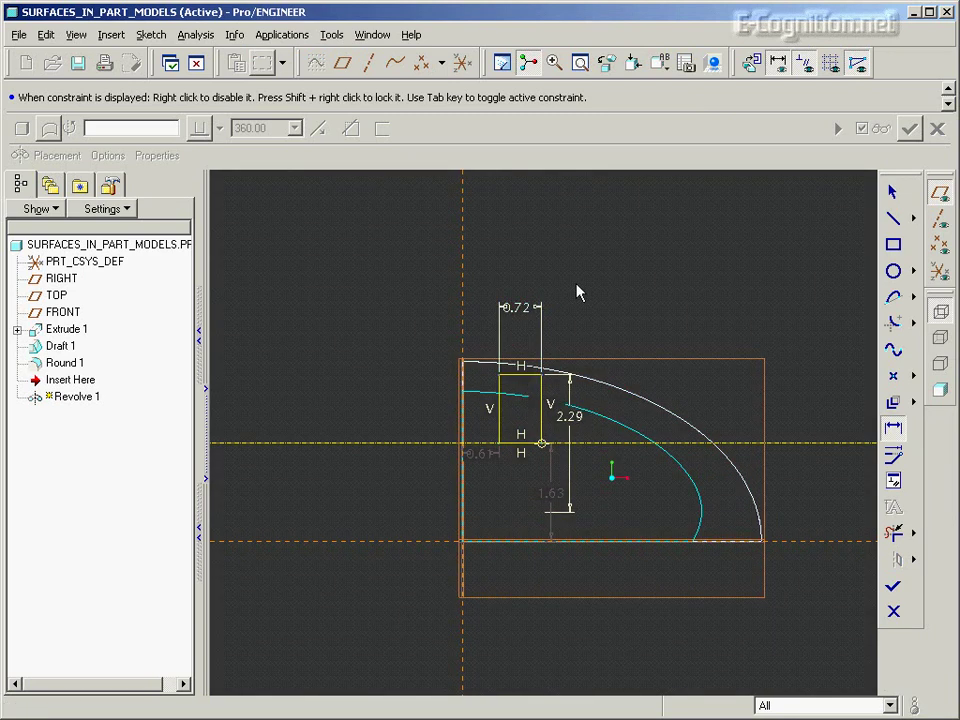
scroll(576, 291, "up", 2)
left_click(381, 485)
left_click(343, 605)
middle_click(330, 568)
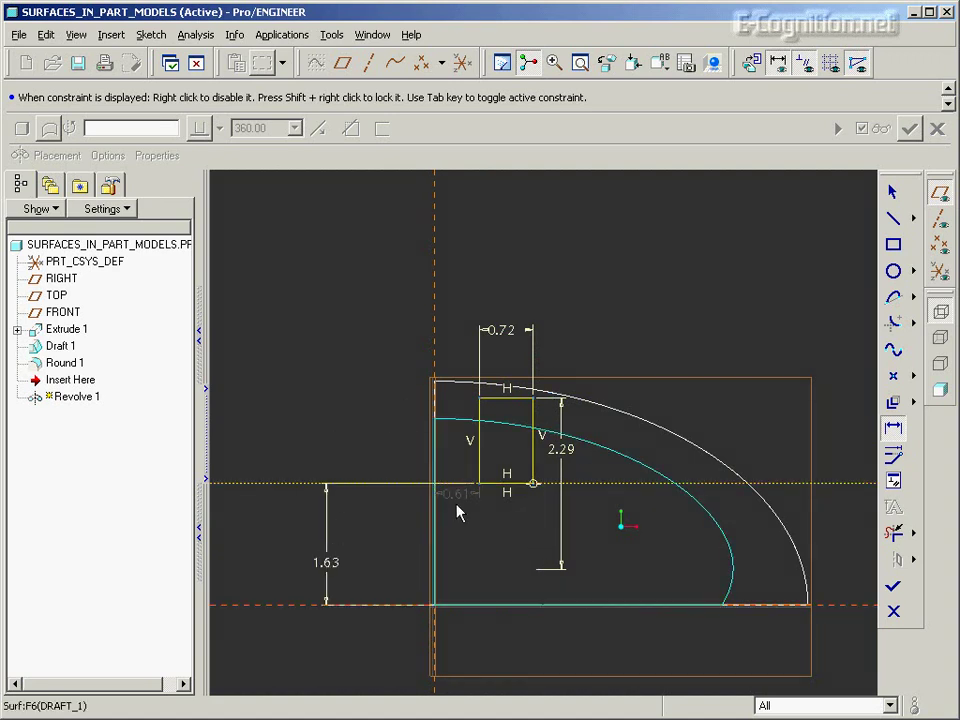
middle_click(336, 374)
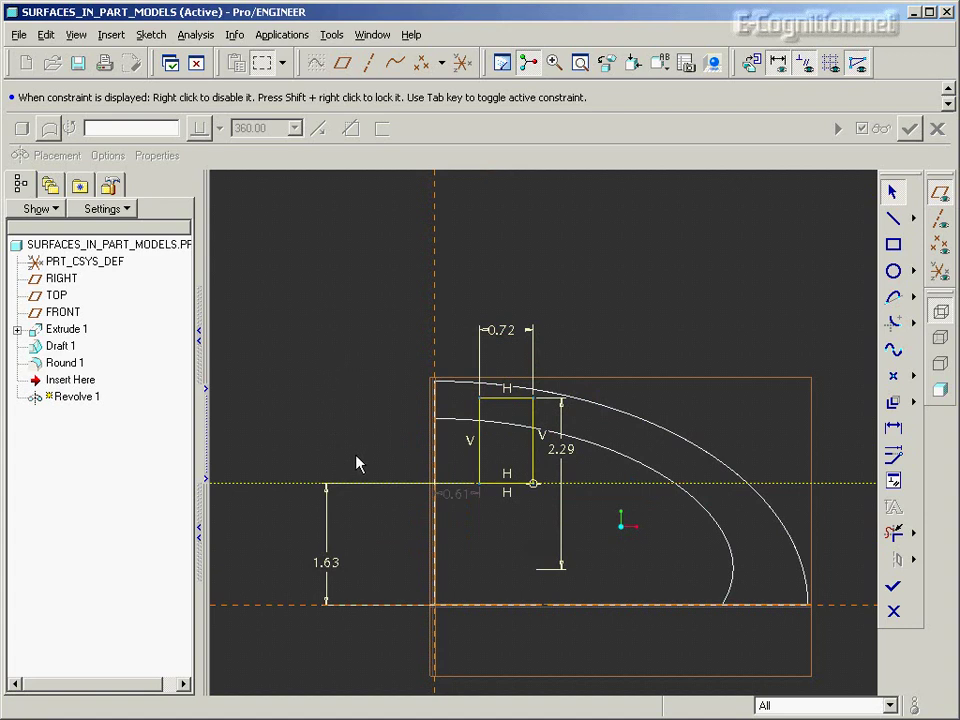
- Set the diameter to 2.25, the rectangle width to 0.75, the centerline height to 1.5 and the offset from the vertical reference to 0.5
left_click_drag(260, 260, 636, 662)
left_click(899, 458)
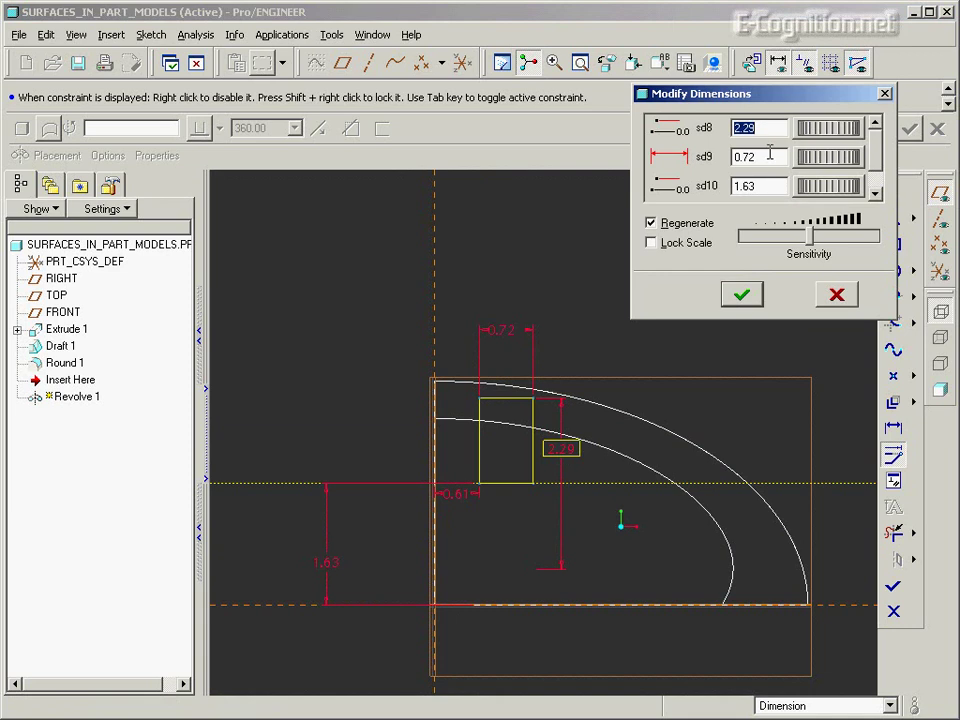
type("2")
key("Tab")
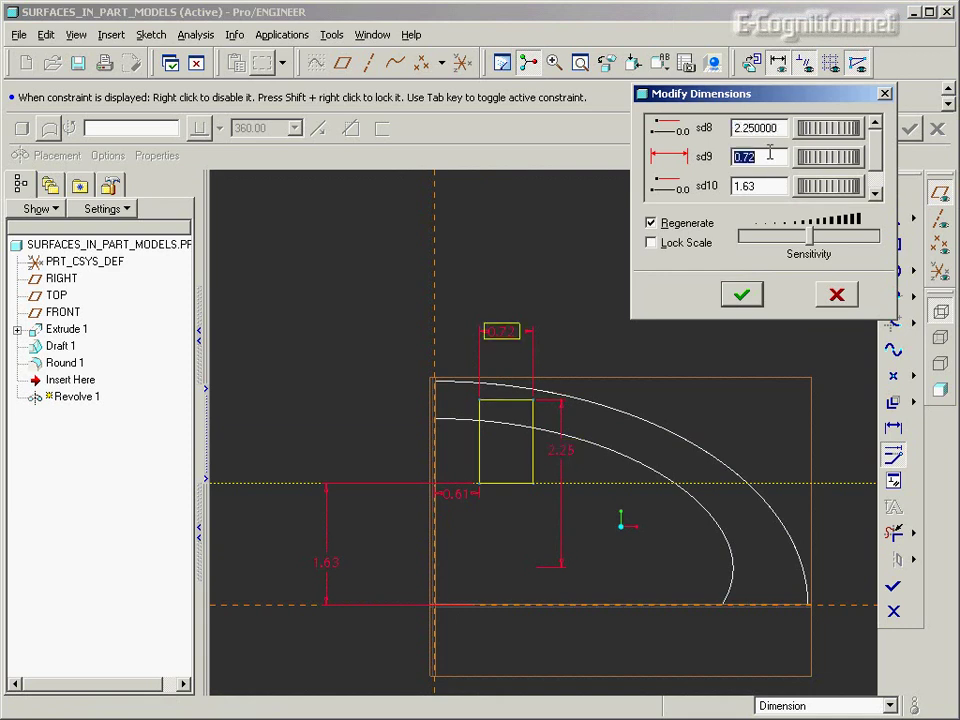
type(".75")
key("Tab")
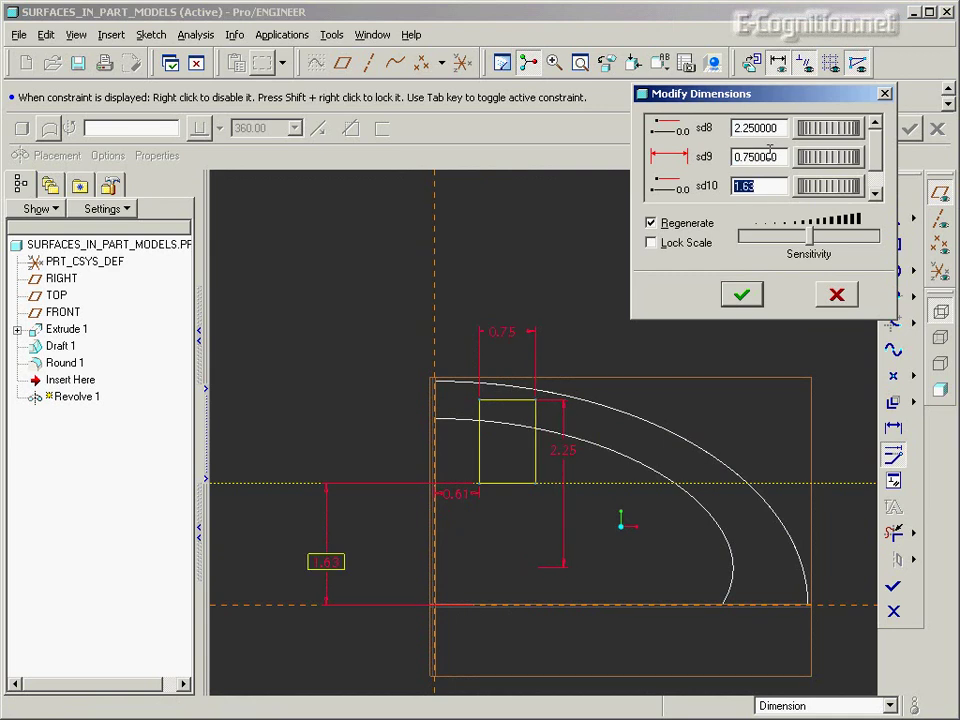
type("1.5")
key("Tab")
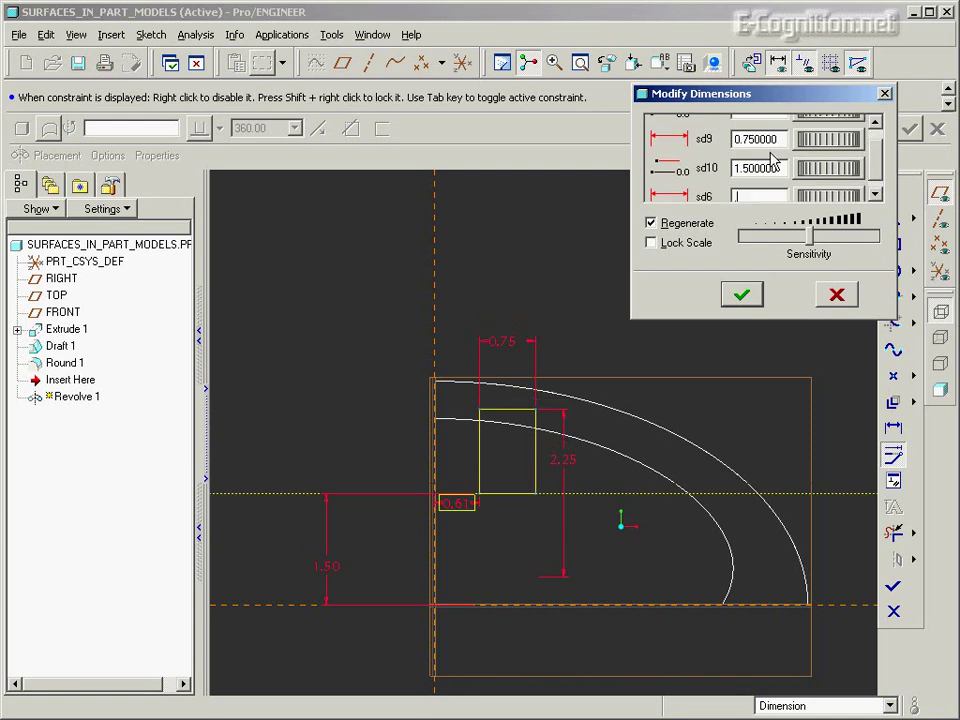
type("0.5")
key("Tab")
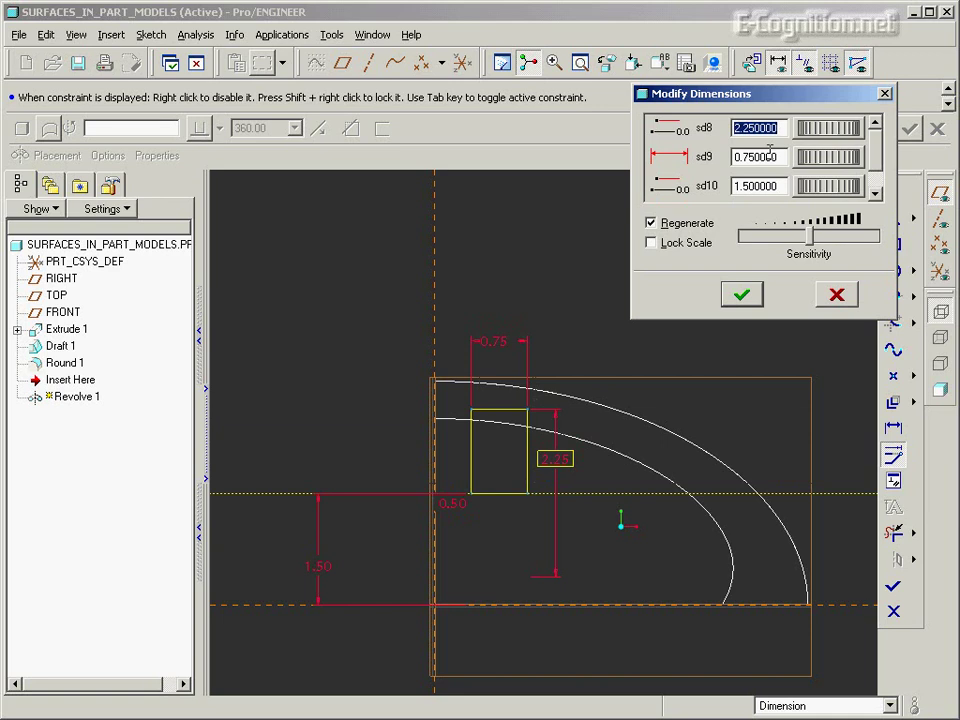
left_click(748, 294)
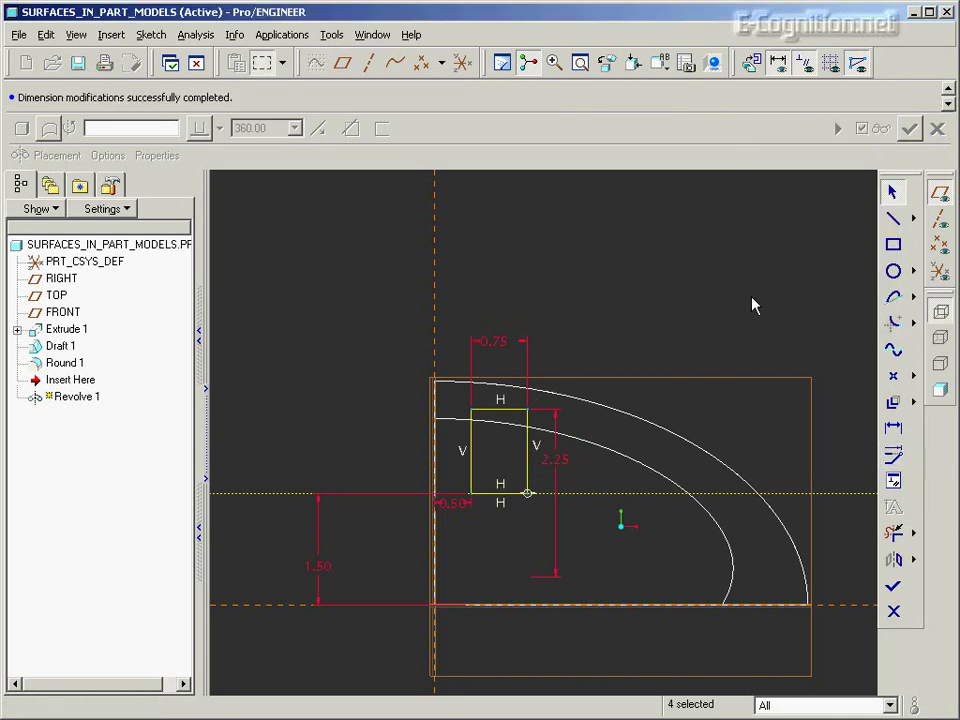
- Finish the sketch and revolve the rectangle 360 degrees about its centerline as a surface
left_click(893, 586)
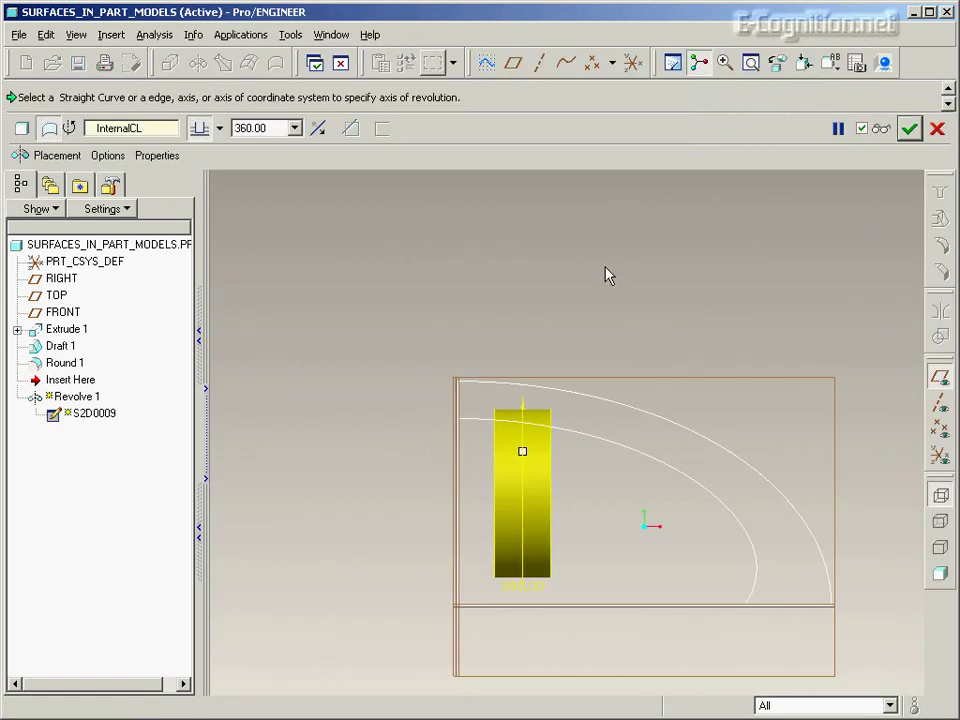
middle_click(605, 268)
middle_click_drag(605, 268, 604, 268)
left_click(604, 268)
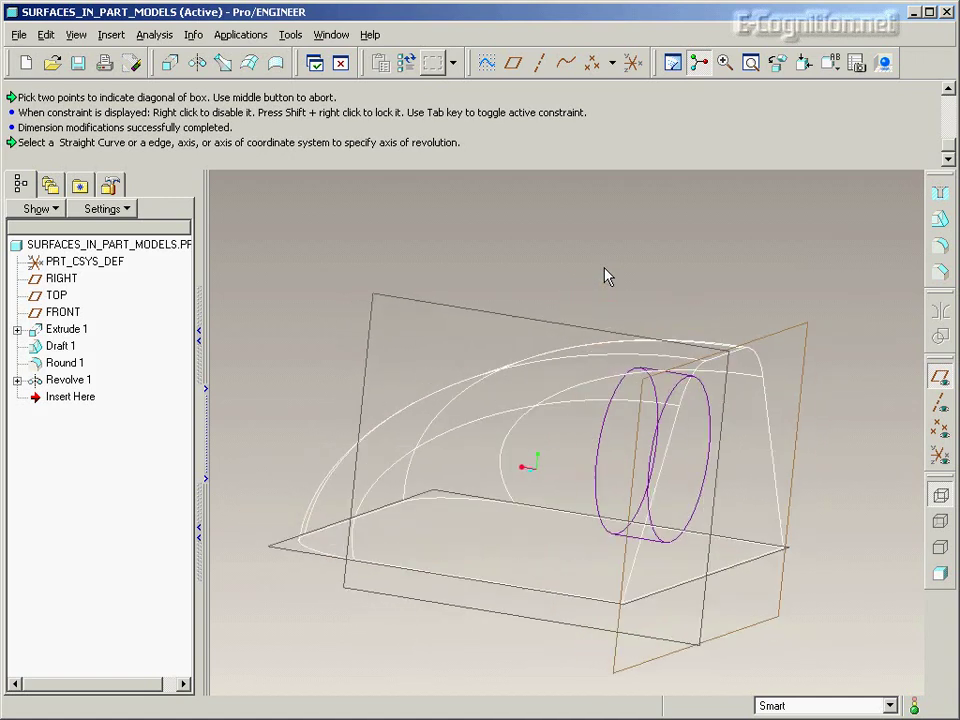
- Display the axes, start a solid Extrude sketched on the RIGHT plane, and add the revolved surface's axis as a sketch reference
left_click(940, 403)
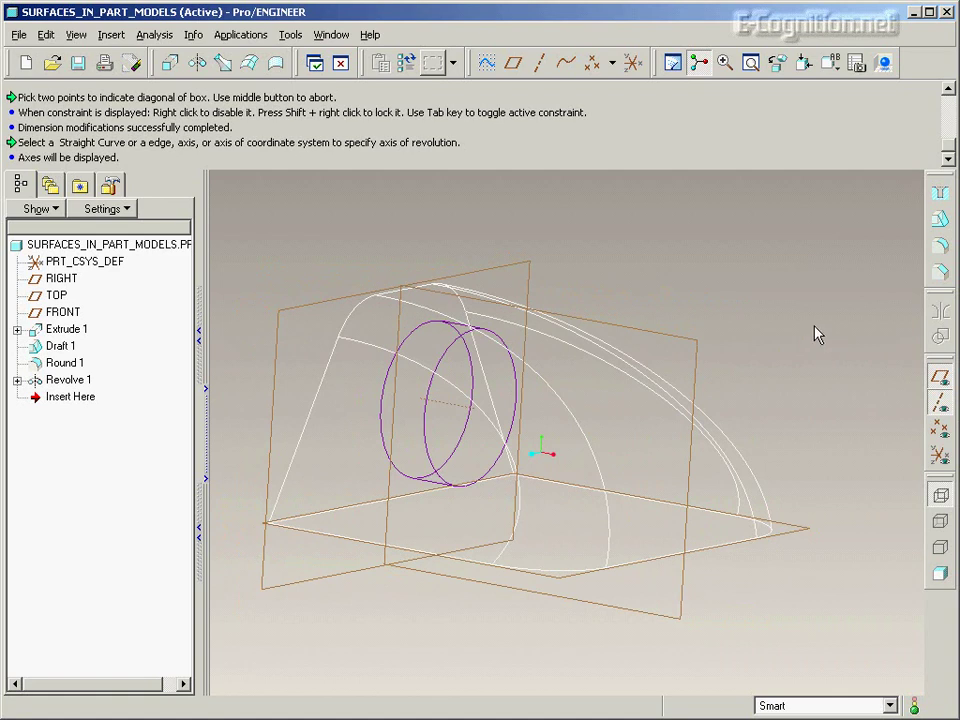
left_click(170, 64)
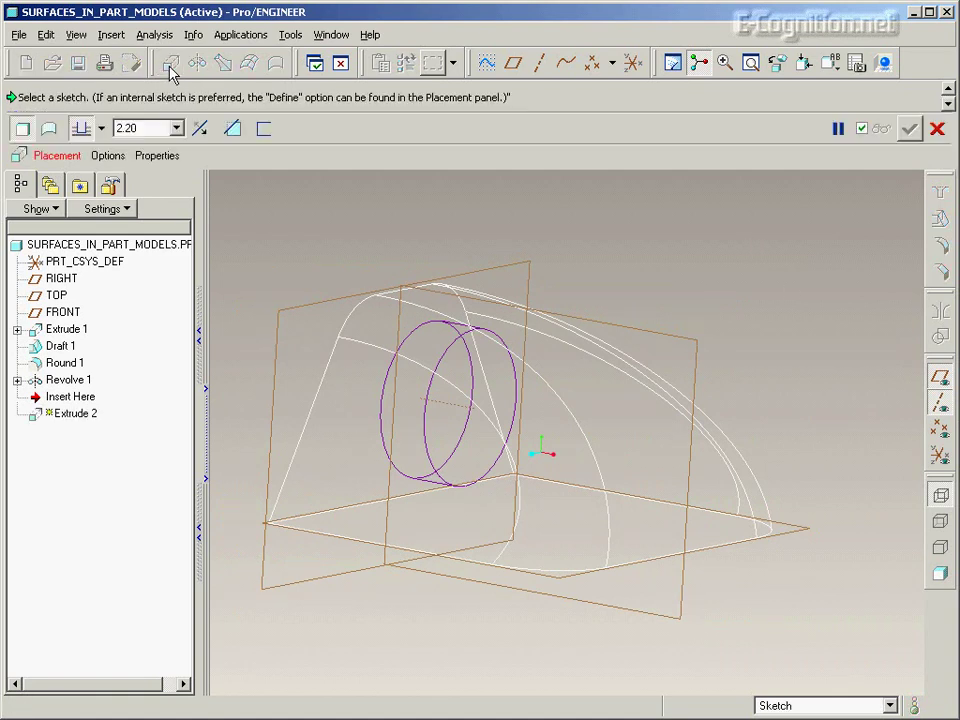
left_click(57, 155)
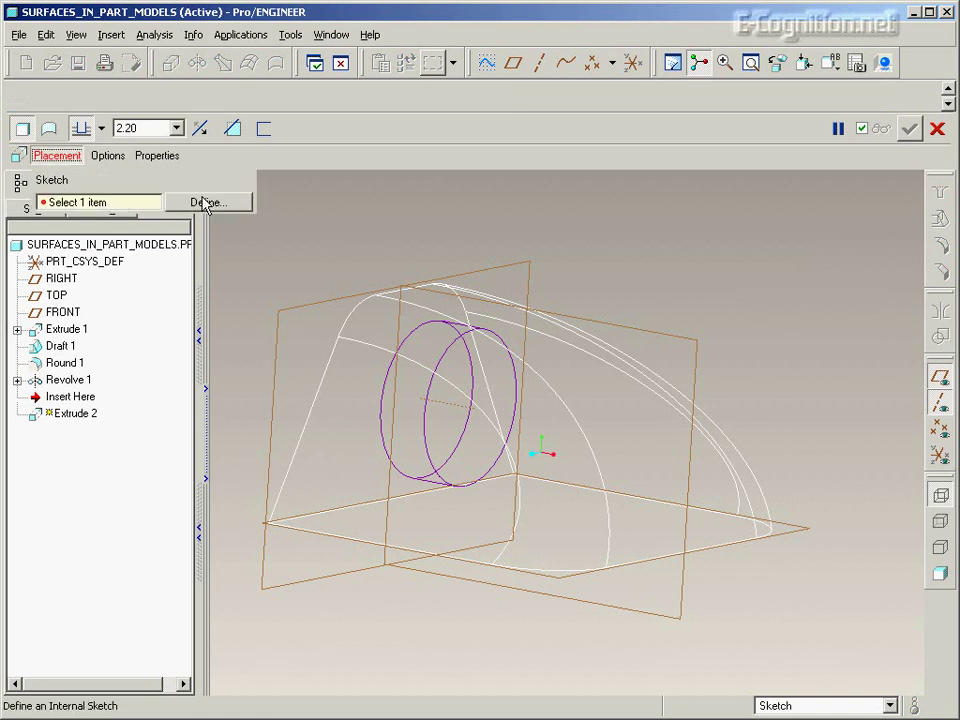
left_click(210, 199)
left_click(497, 272)
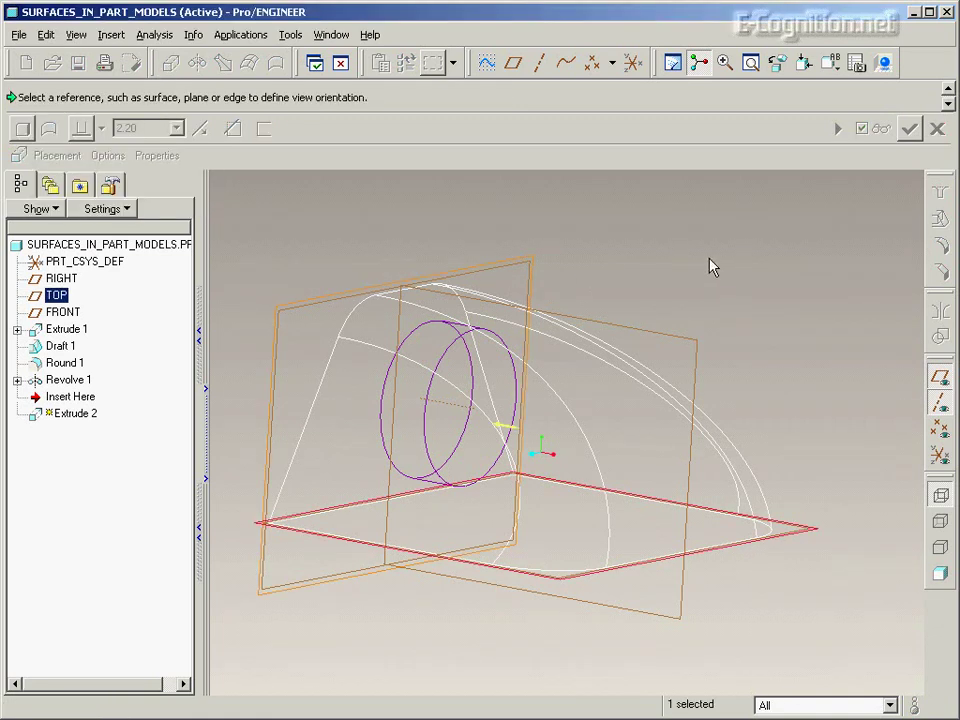
middle_click(709, 266)
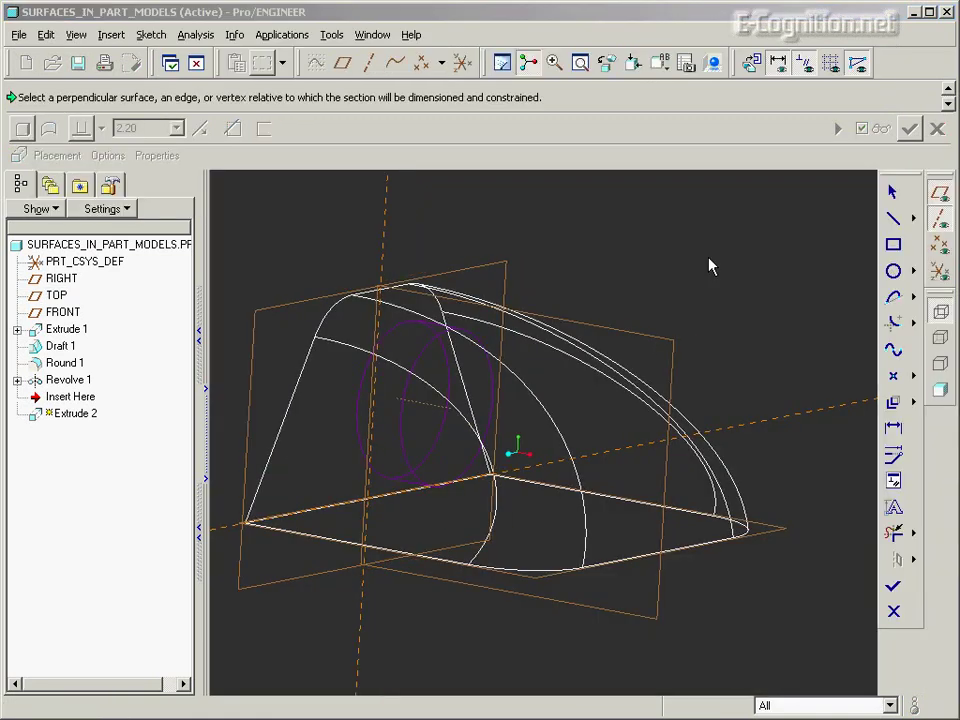
left_click(433, 409)
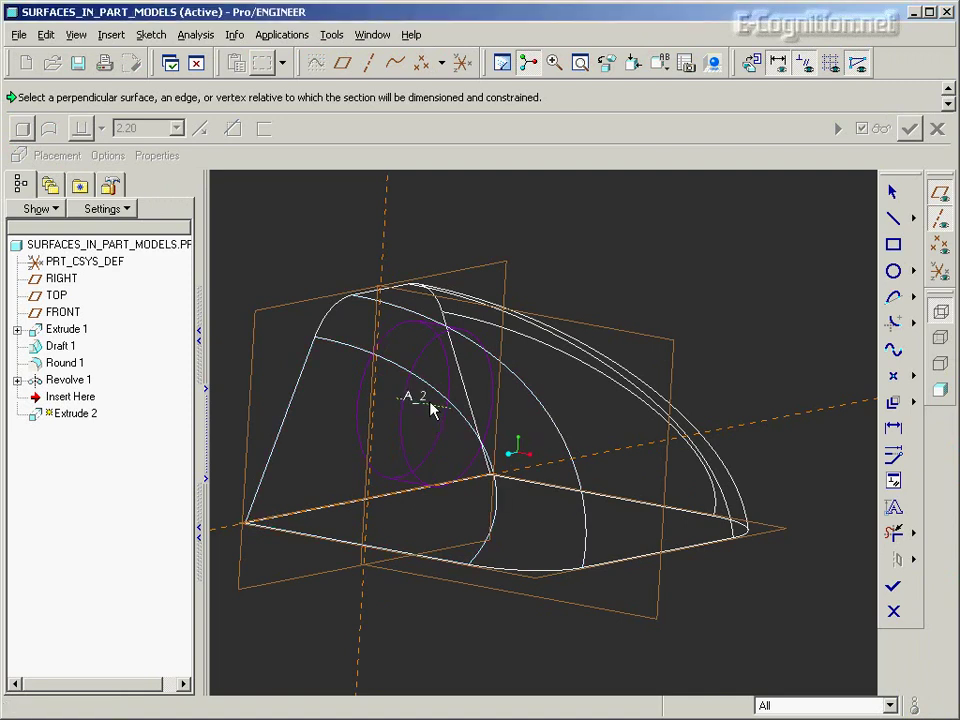
- Sketch a circle centered on the revolved surface's axis and set its diameter to 2
right_click(566, 268)
left_click(628, 313)
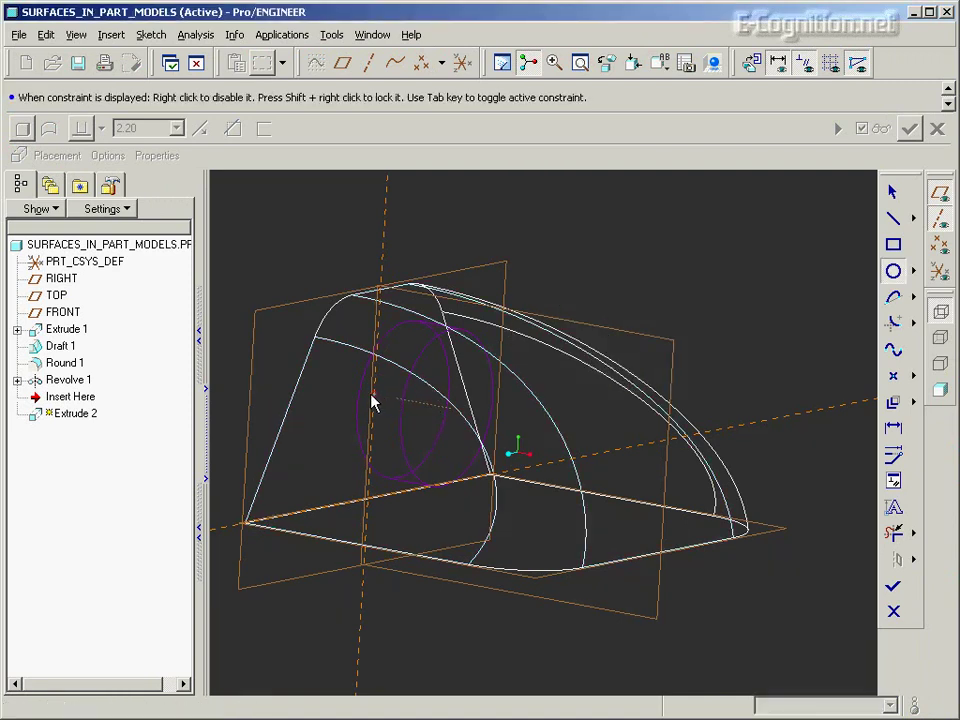
left_click(373, 395)
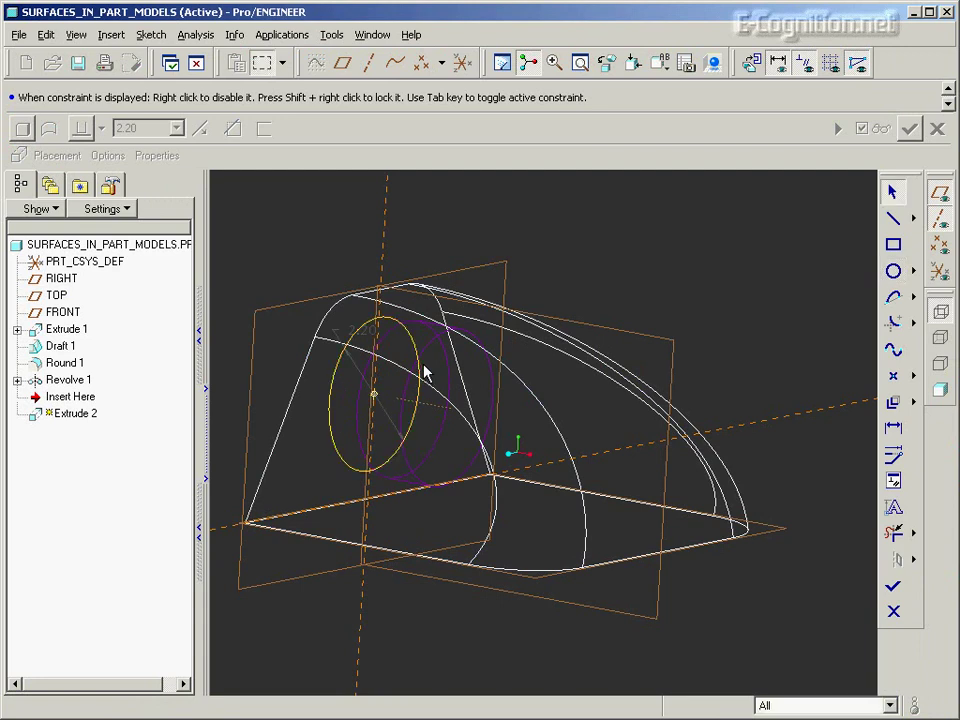
left_click(345, 342)
double_click(360, 326)
type("2")
key("Return")
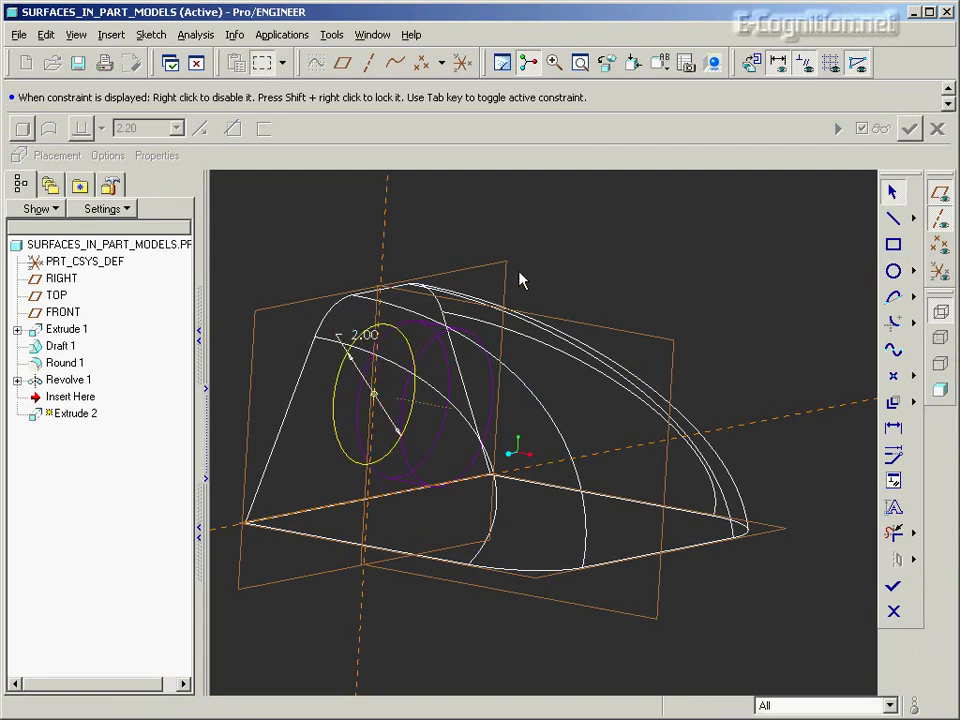
- Finish the sketch and extrude the circle as a solid to a depth of 3.75
left_click(893, 586)
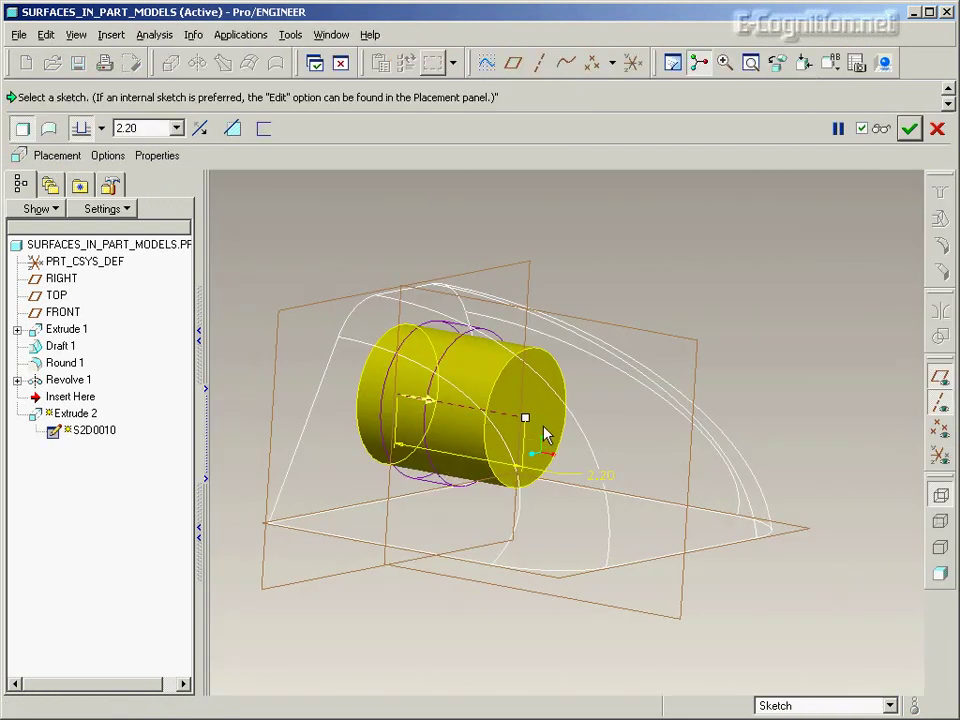
left_click_drag(527, 419, 618, 430)
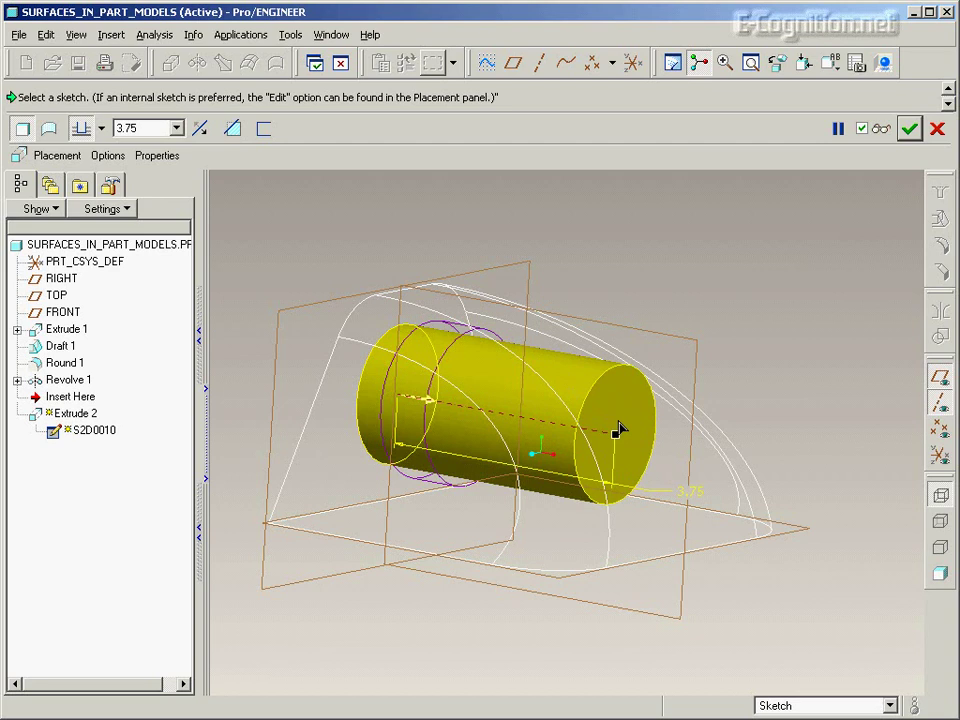
middle_click(770, 432)
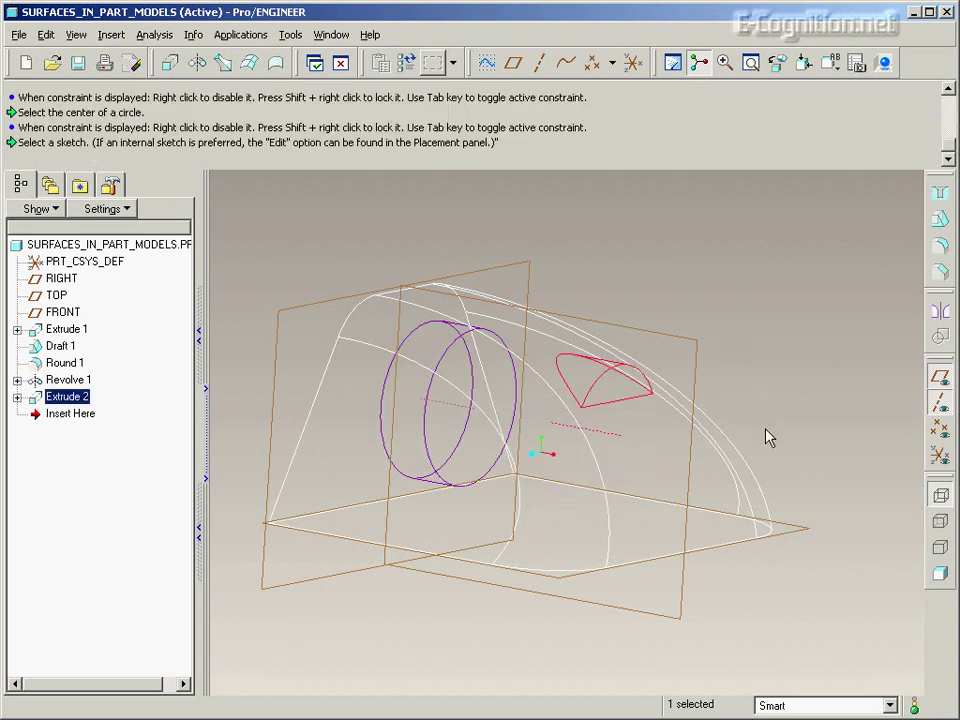
- Shade the model and start an Extrude that removes material, sketched on the exposed flat end face of the extruded cylinder
left_click(940, 573)
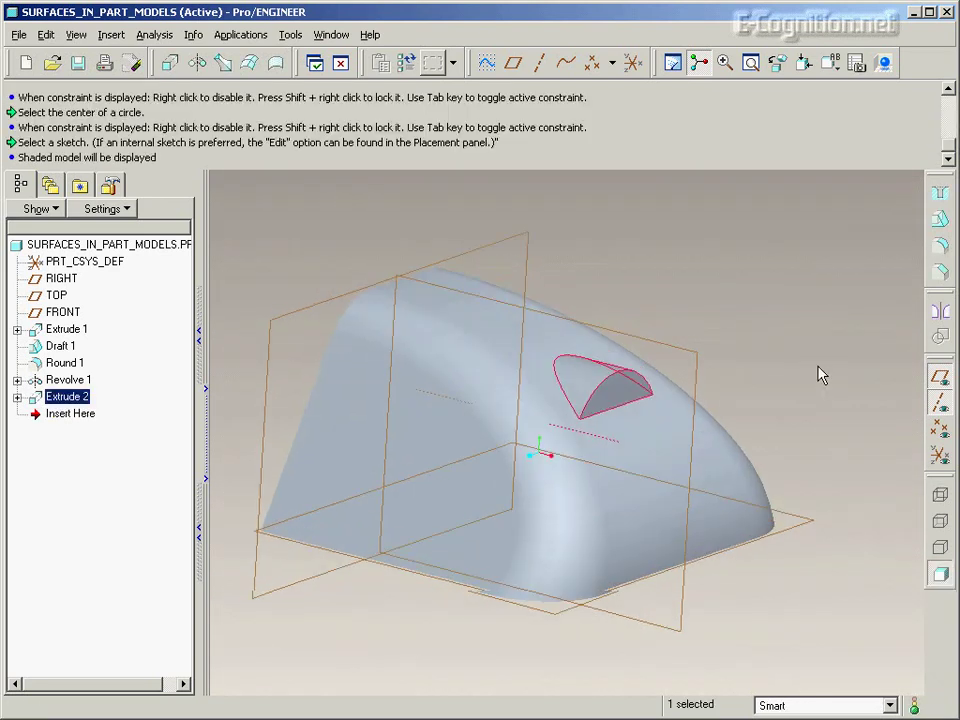
middle_click_drag(822, 330, 822, 330)
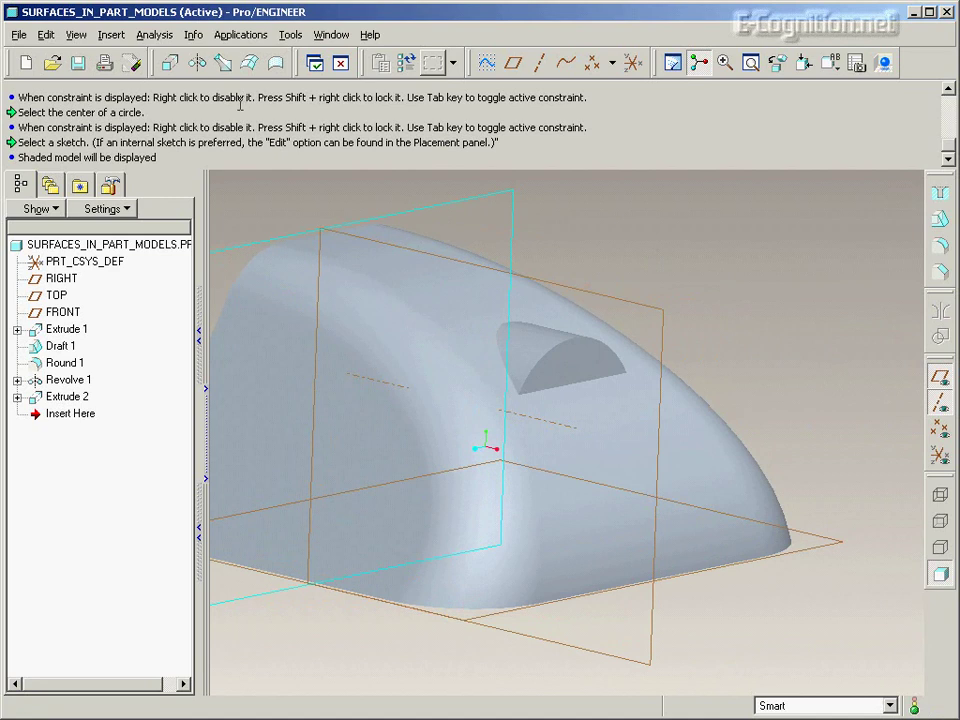
left_click(170, 63)
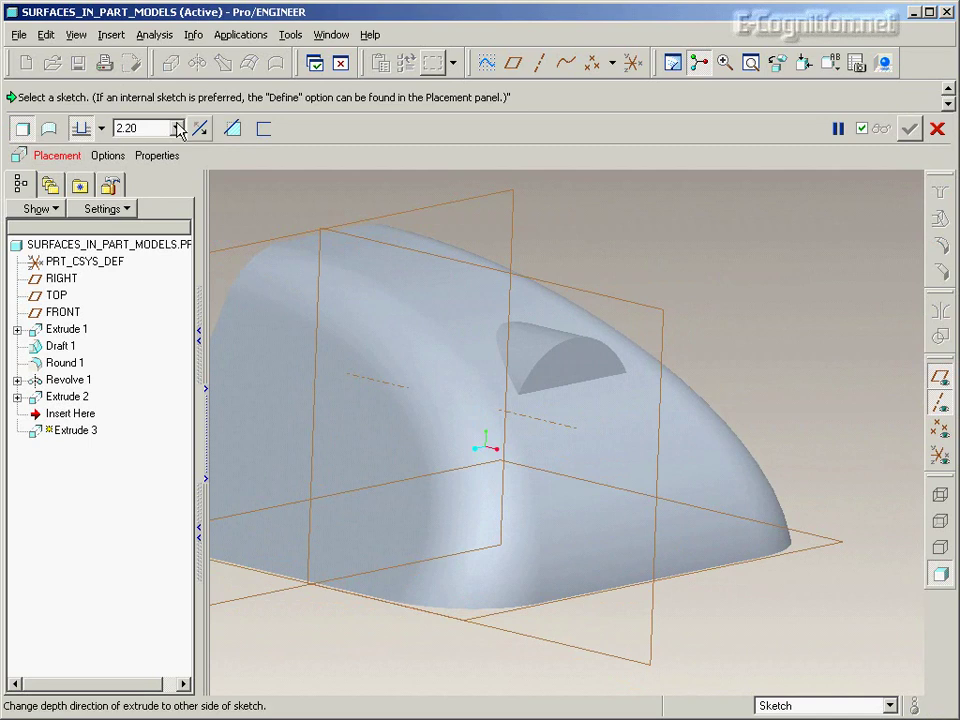
left_click(233, 128)
left_click(57, 156)
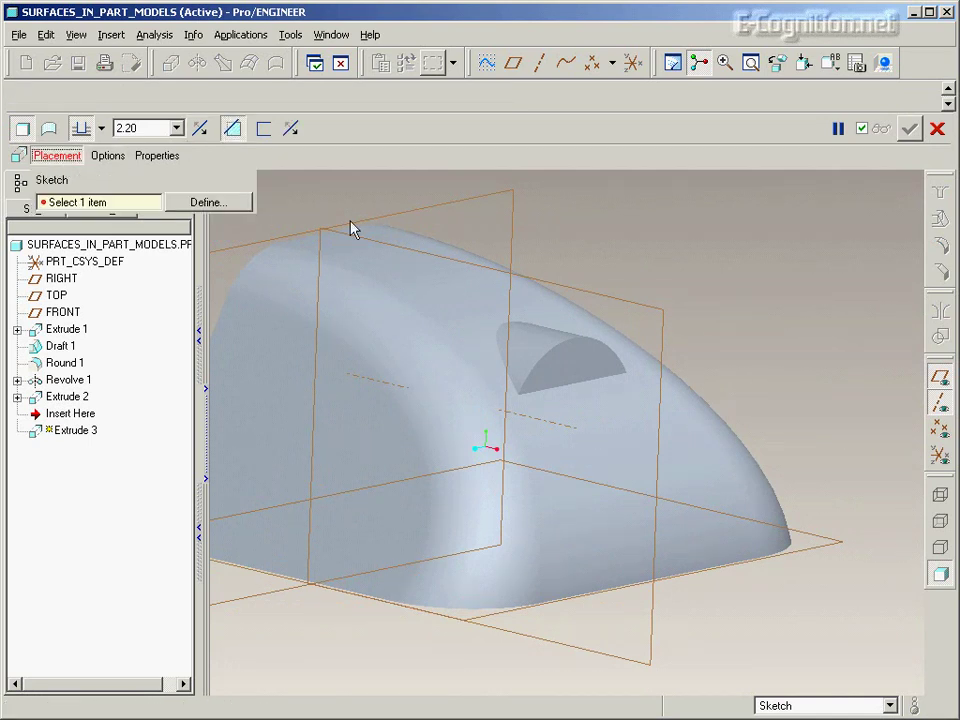
left_click(231, 203)
left_click(572, 356)
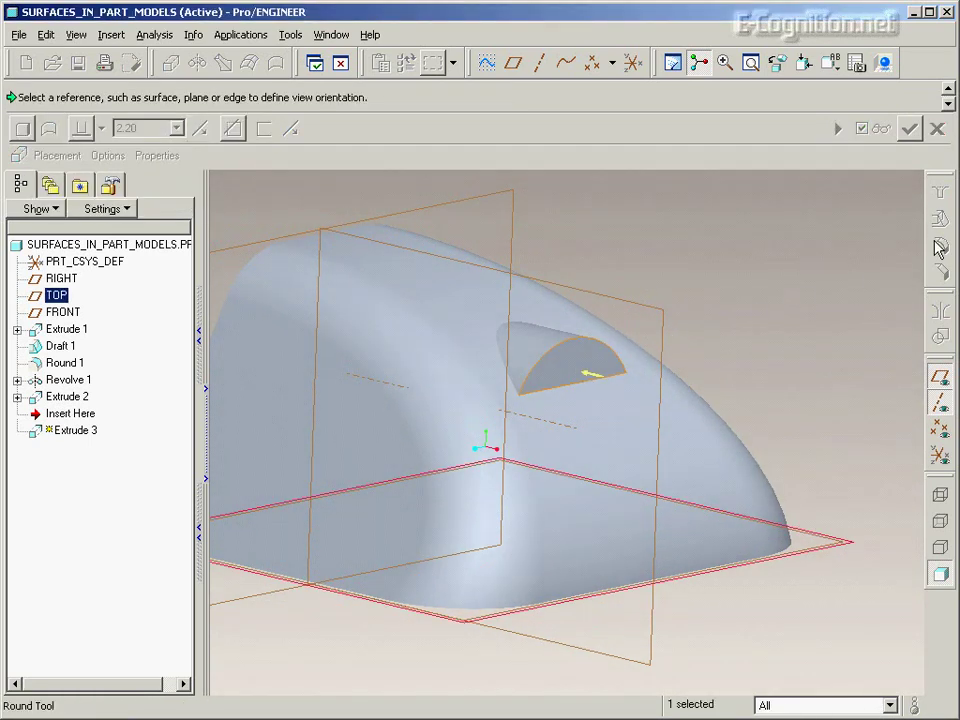
middle_click(901, 254)
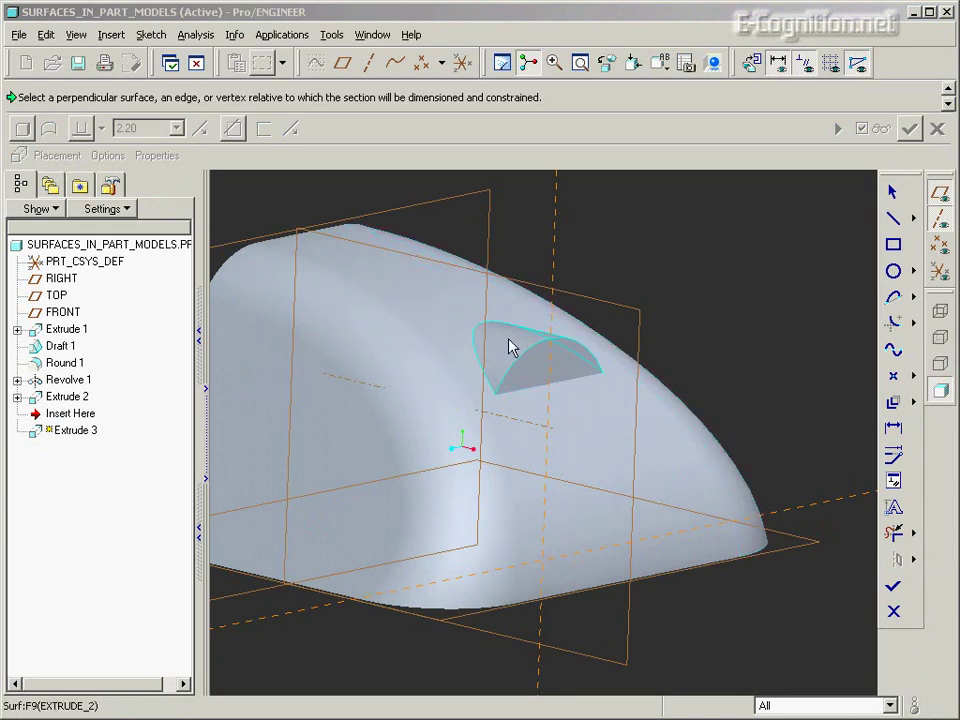
- Sketch a circle centered on the cylinder's axis matching its end face, and cut it outward through the conic solid to a depth of 2.20
right_click(719, 298)
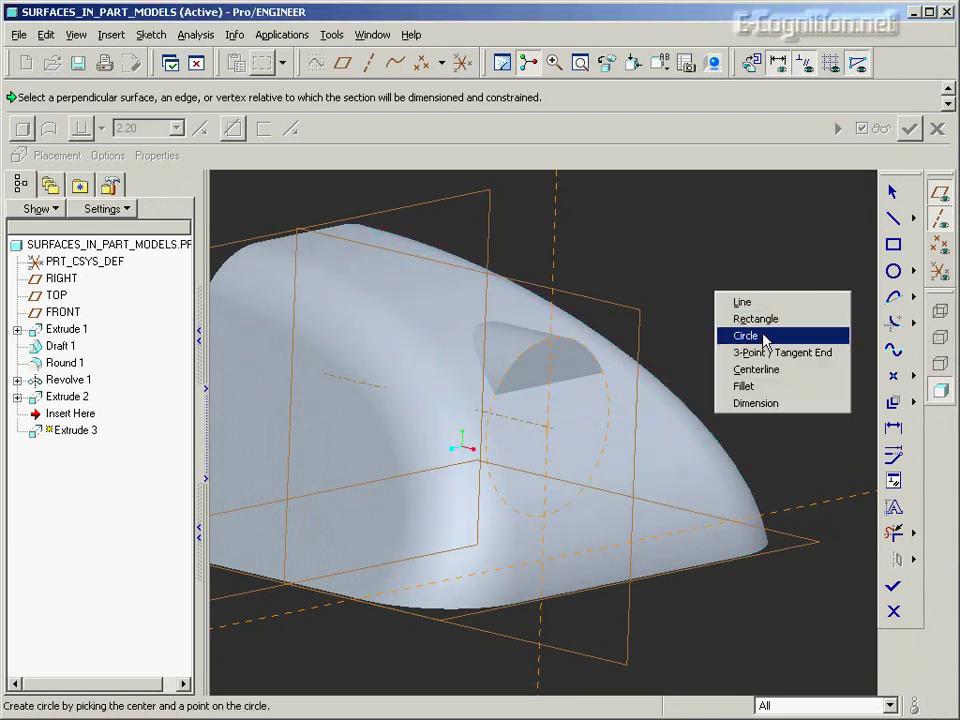
left_click(765, 337)
left_click(548, 428)
left_click(609, 388)
left_click(893, 586)
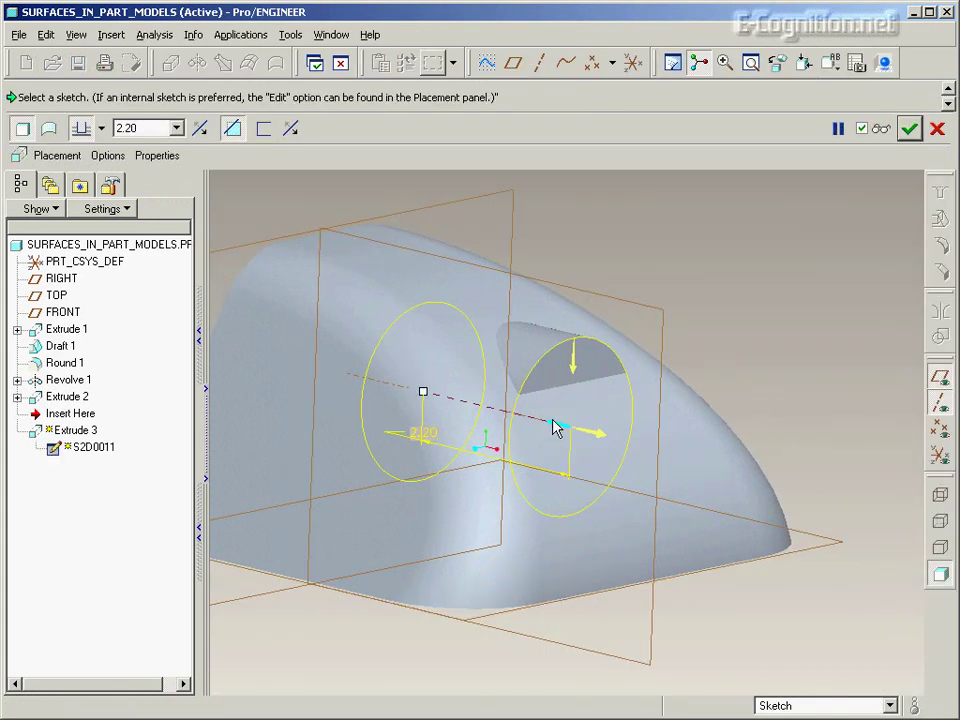
left_click_drag(557, 428, 716, 461)
middle_click(735, 318)
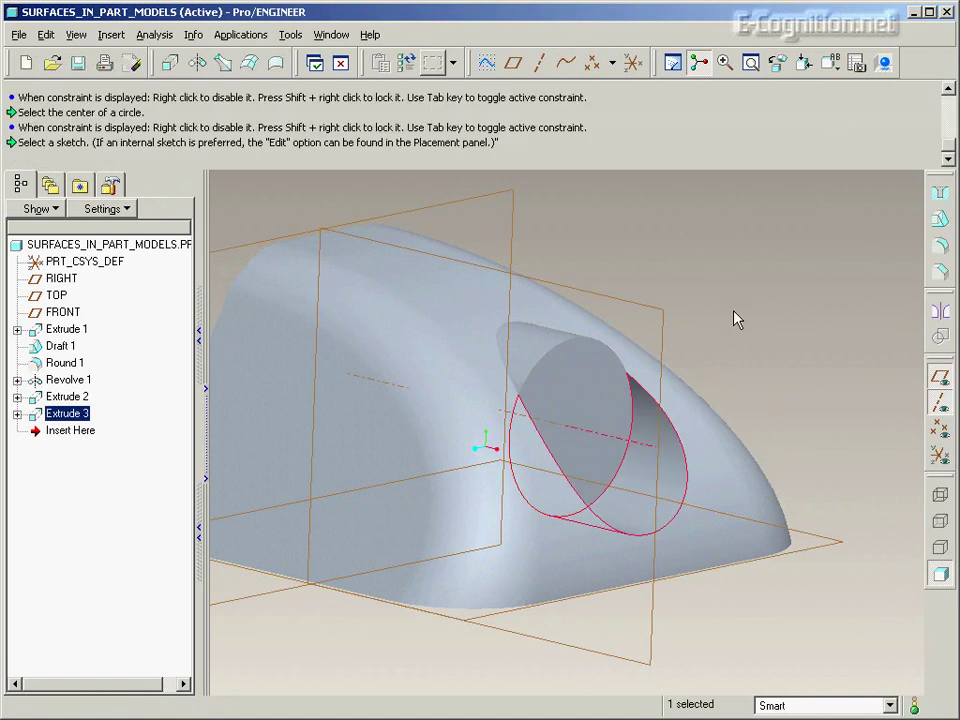
- Hide the datum planes and axes around the new circular cut
middle_click_drag(734, 311, 804, 301)
left_click(804, 301)
middle_click_drag(850, 425, 926, 384)
left_click(940, 377)
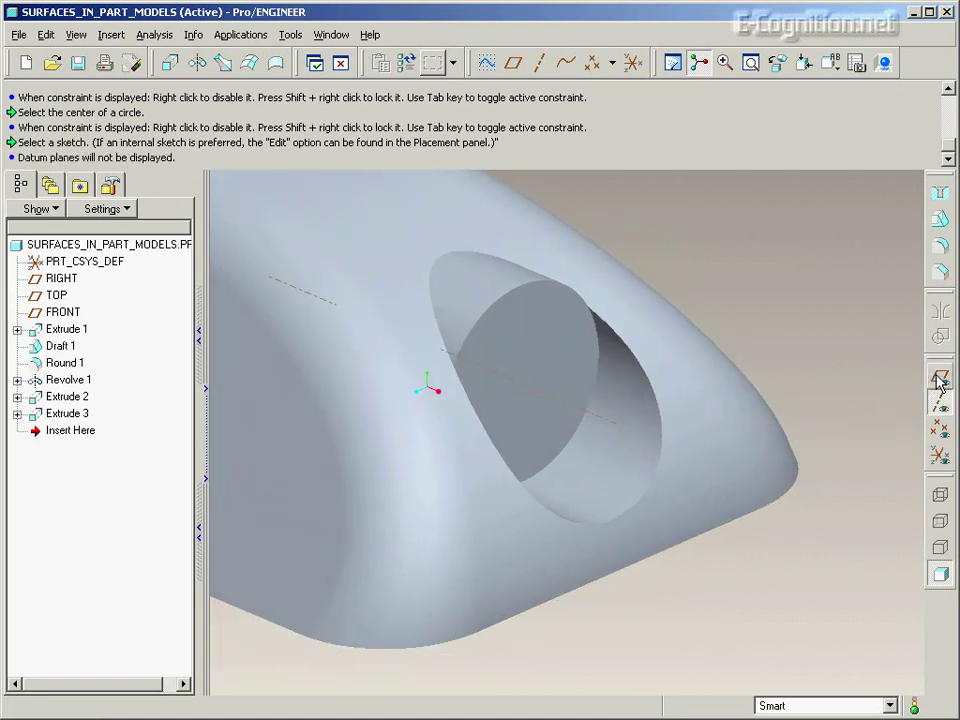
left_click(940, 402)
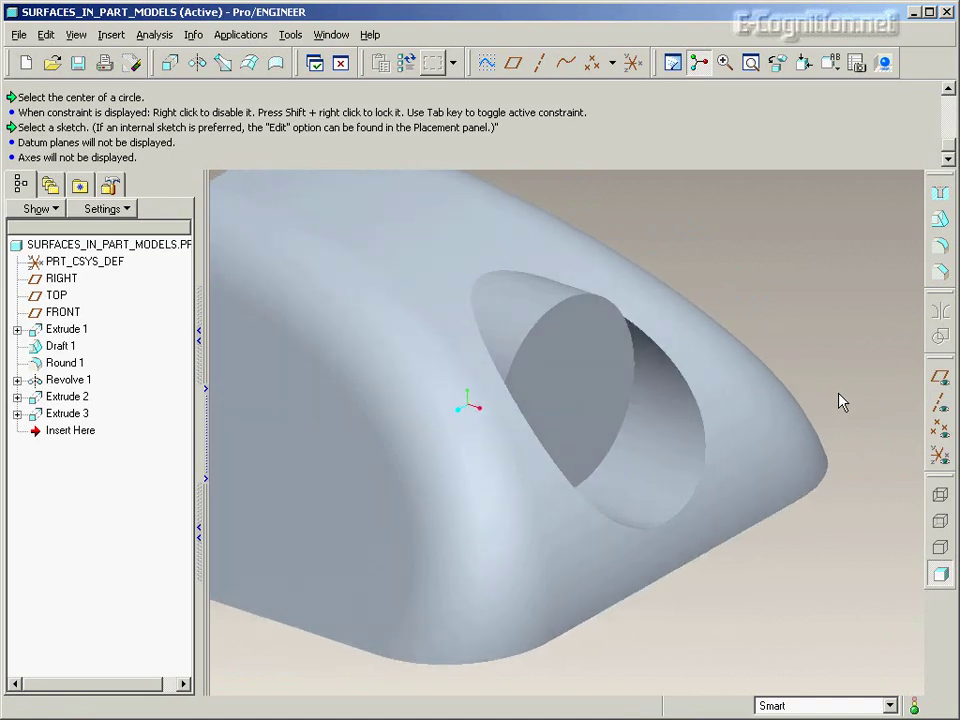
- Round the upper curved edge of the cylinder's end face with a radius of about 0.13
left_click(938, 250)
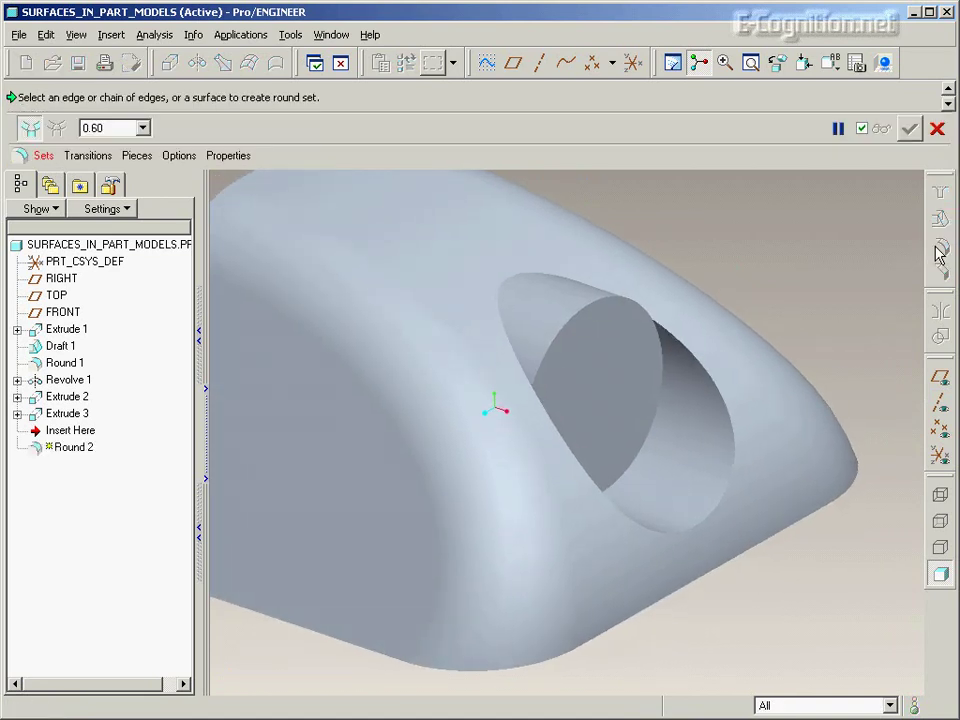
left_click(585, 320)
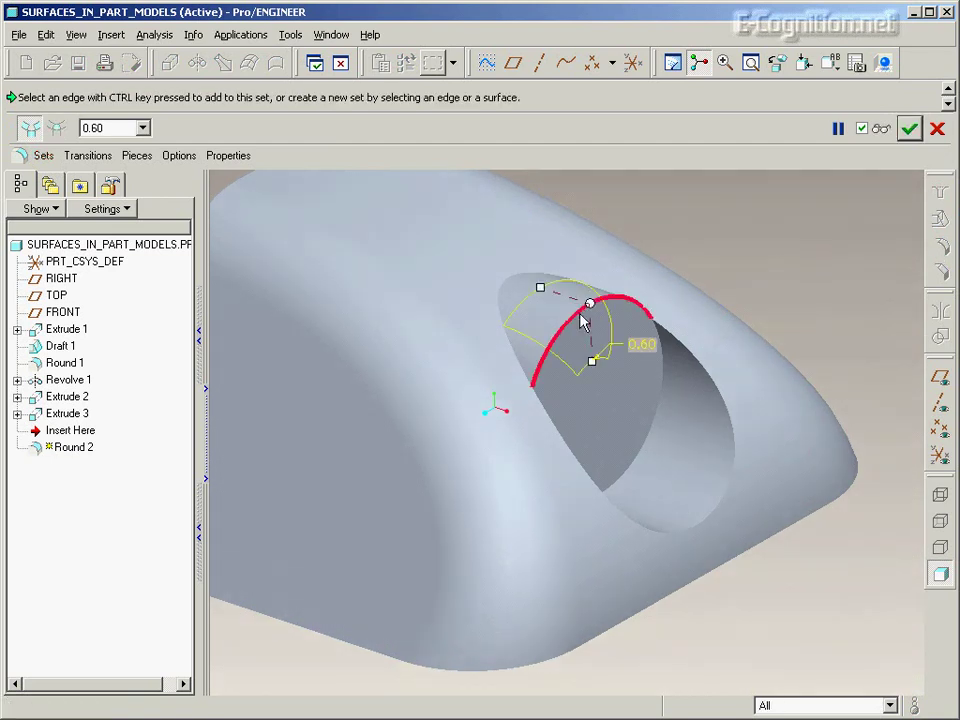
left_click_drag(592, 362, 598, 315)
middle_click(623, 343)
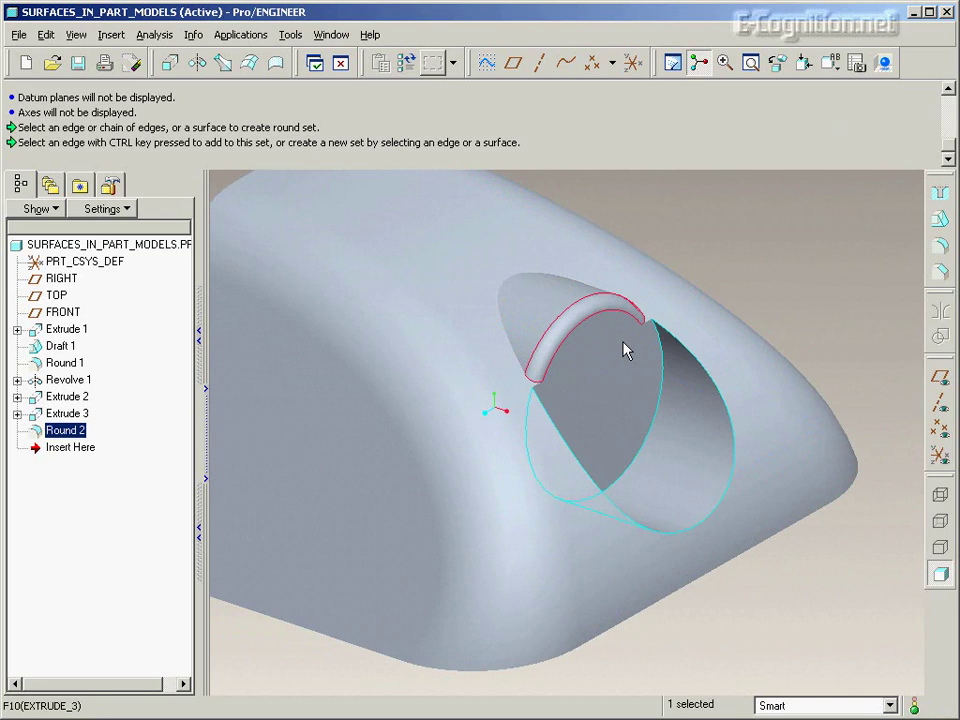
- Redefine the end-face round to include the circle's remaining lower edge
right_click(624, 349)
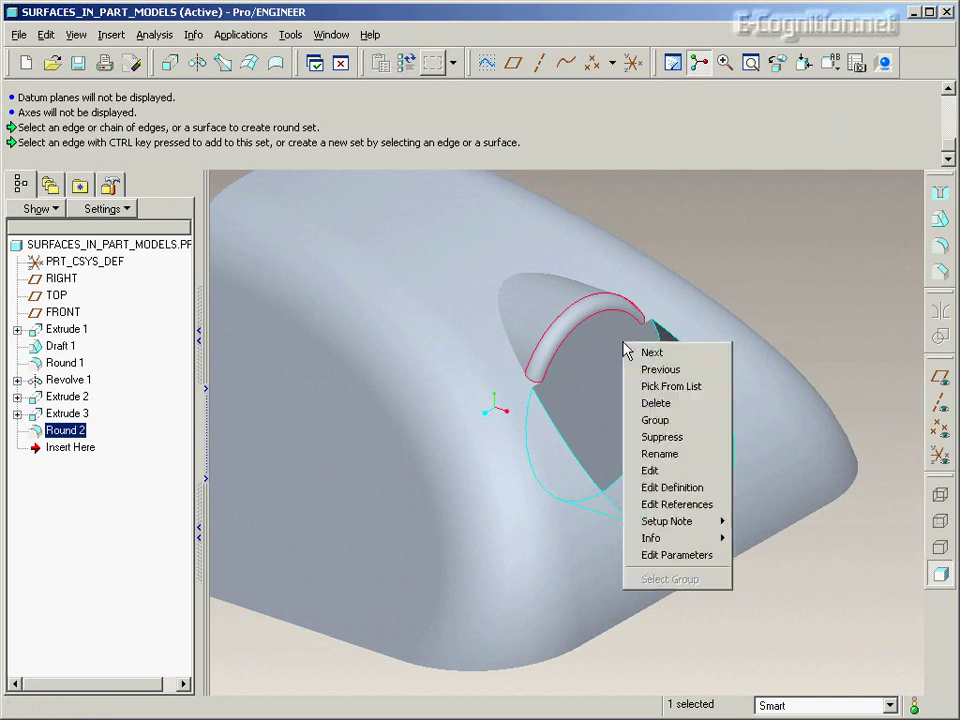
left_click(663, 486)
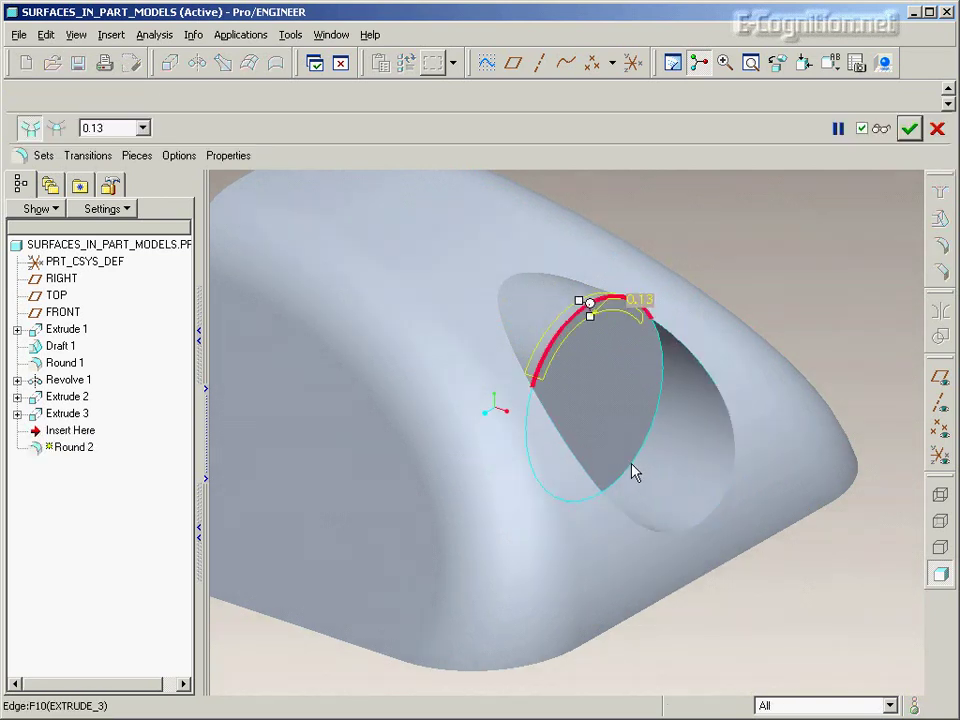
left_click(633, 473, "ctrl")
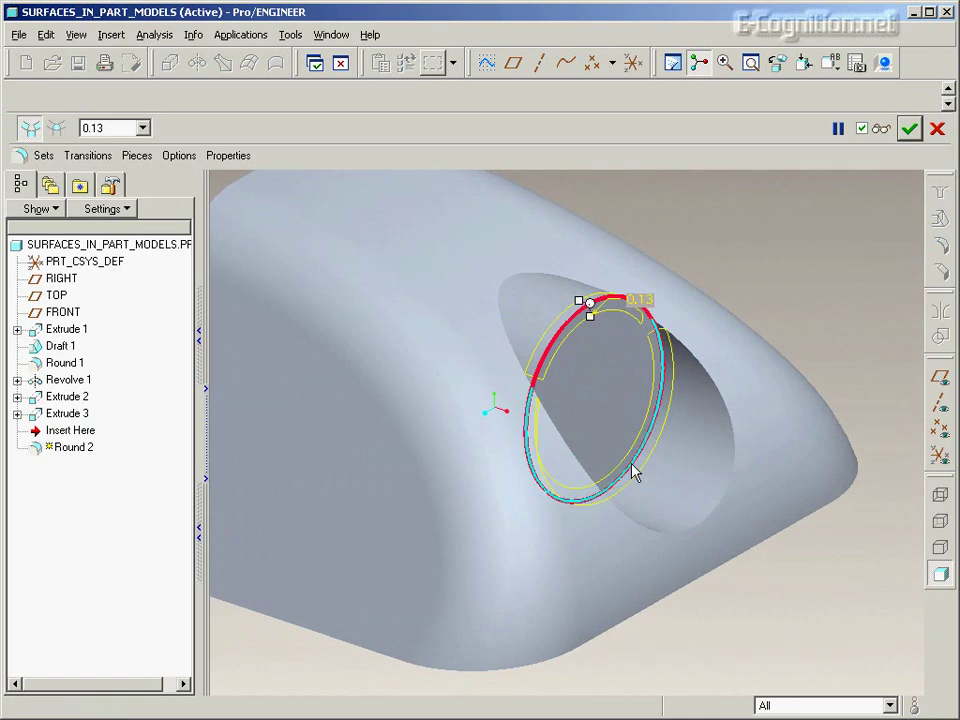
middle_click(630, 461)
- Try to extend the 0.13 round to the edges where the cut and the cylinder meet the conic body
middle_click_drag(634, 445, 627, 455)
scroll(627, 455, "down", 4)
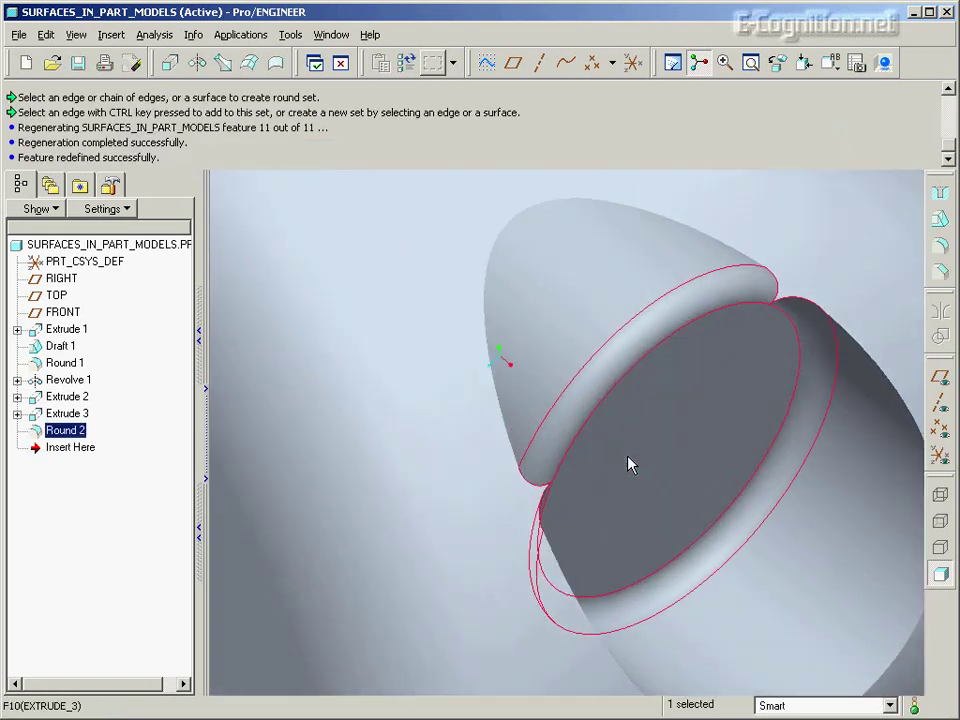
scroll(628, 464, "down", 3)
middle_click_drag(675, 424, 810, 313)
right_click(808, 294)
left_click(855, 378)
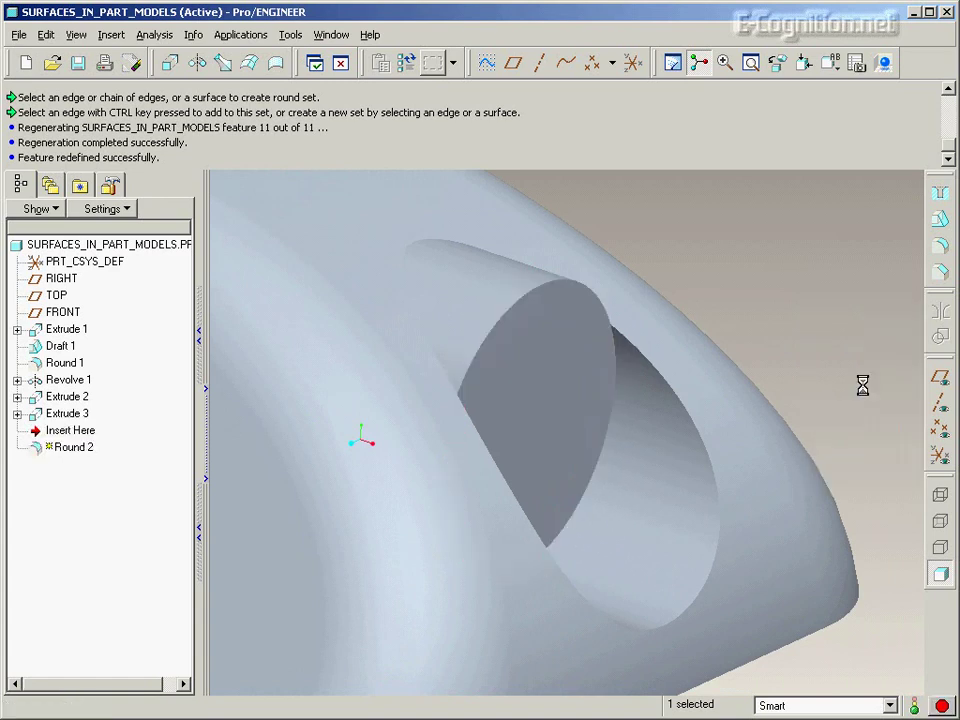
left_click(689, 424, "ctrl")
left_click(418, 283, "ctrl")
right_click(738, 260)
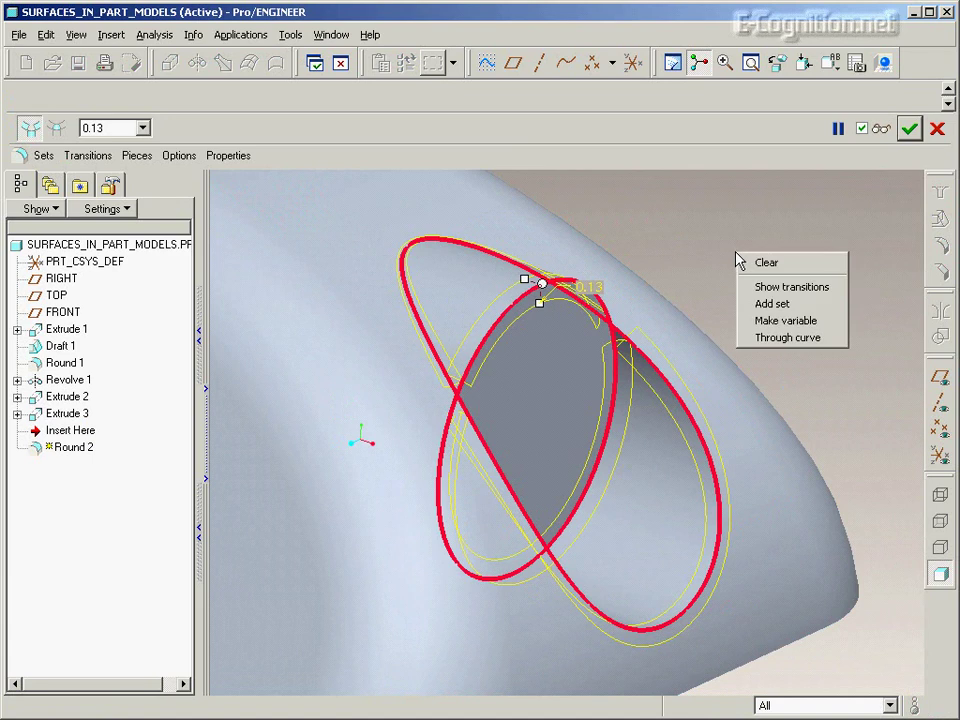
left_click(741, 261)
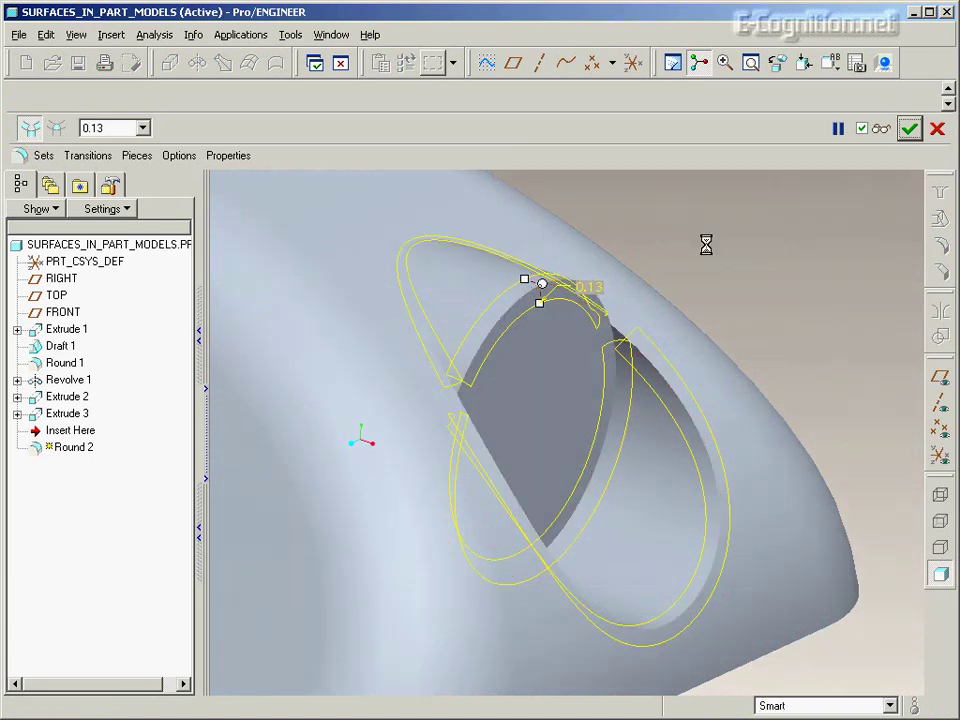
- Dismiss the Troubleshooter, resume the paused round and cancel its redefinition
left_click_drag(831, 39, 817, 17)
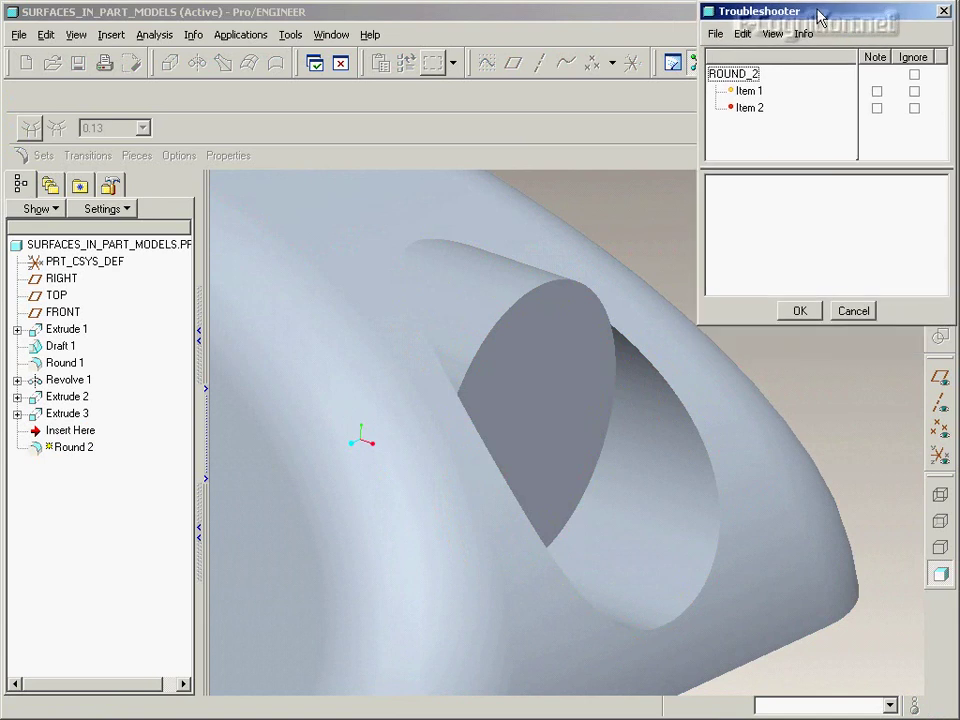
left_click(797, 311)
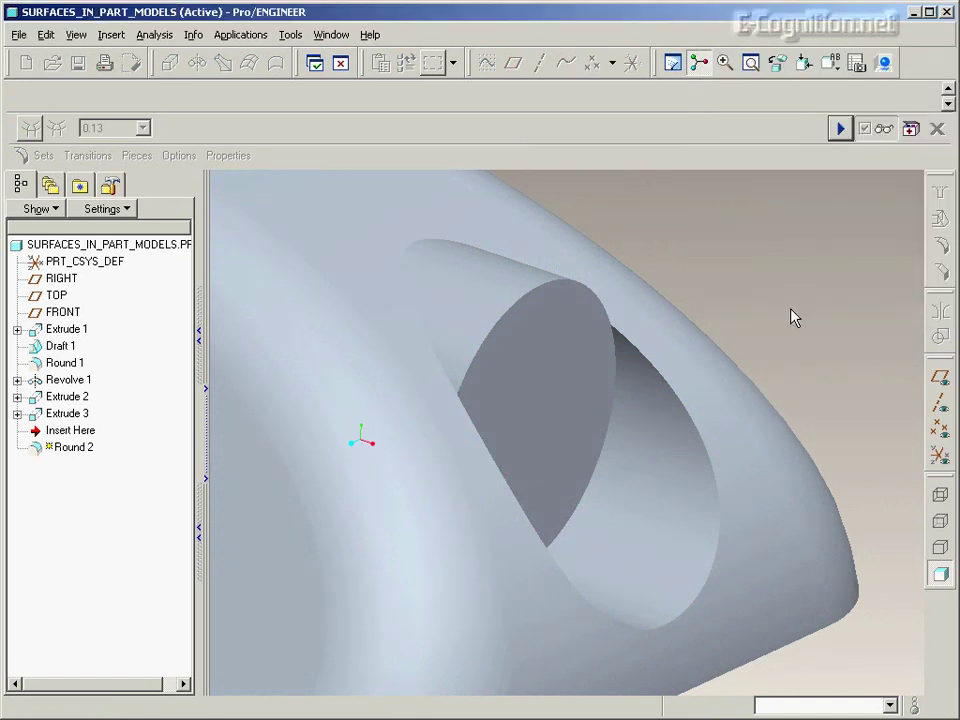
left_click(840, 129)
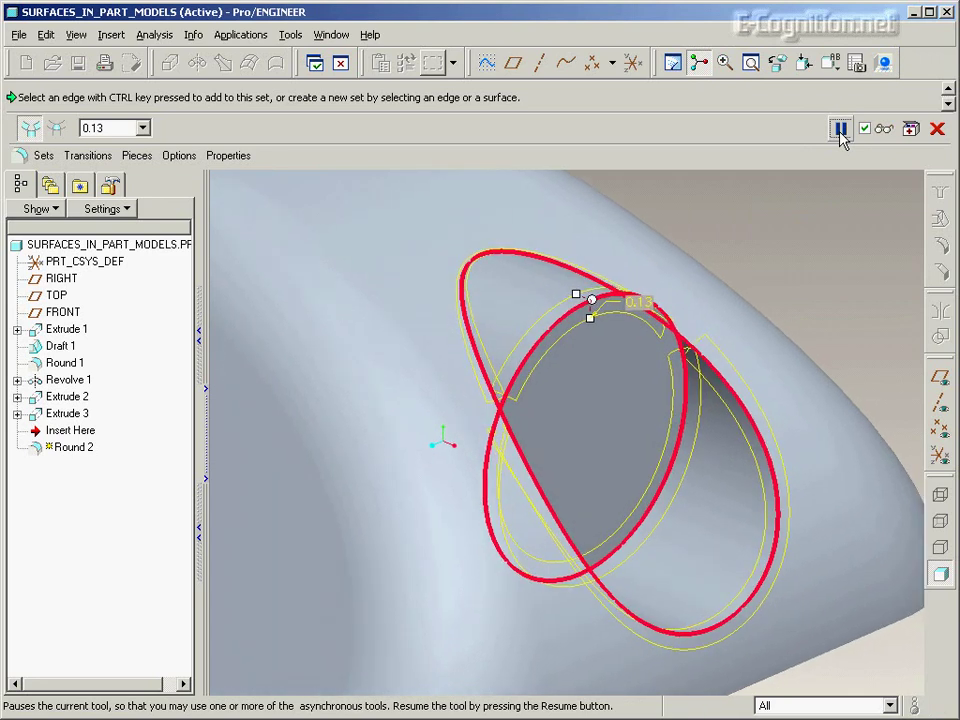
left_click(937, 128)
left_click(570, 510)
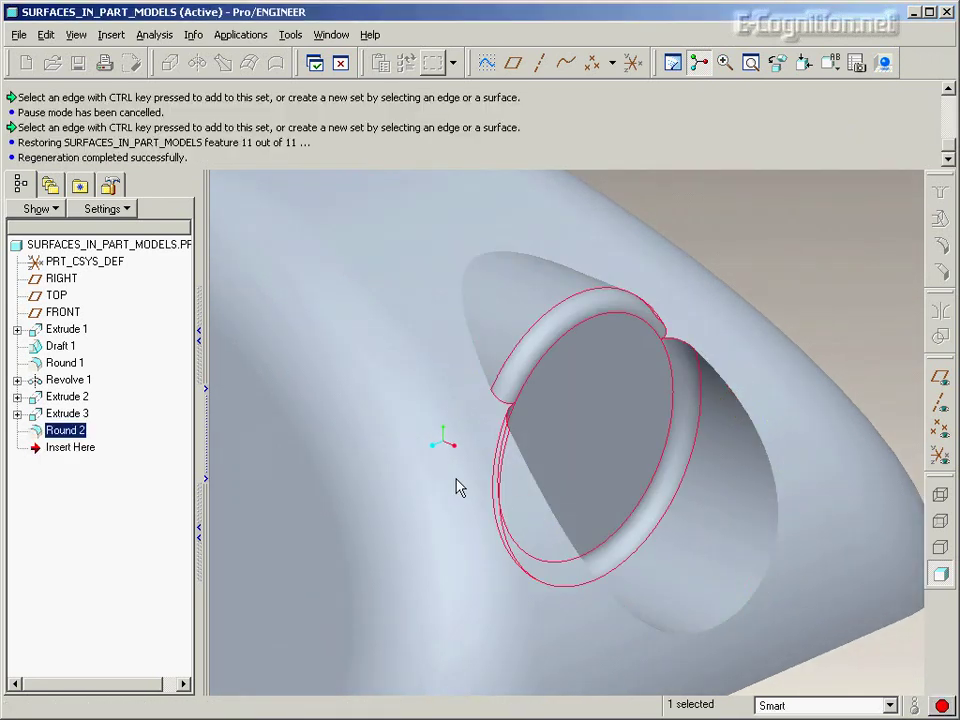
- Delete the round on the cylinder's end face
right_click(58, 430)
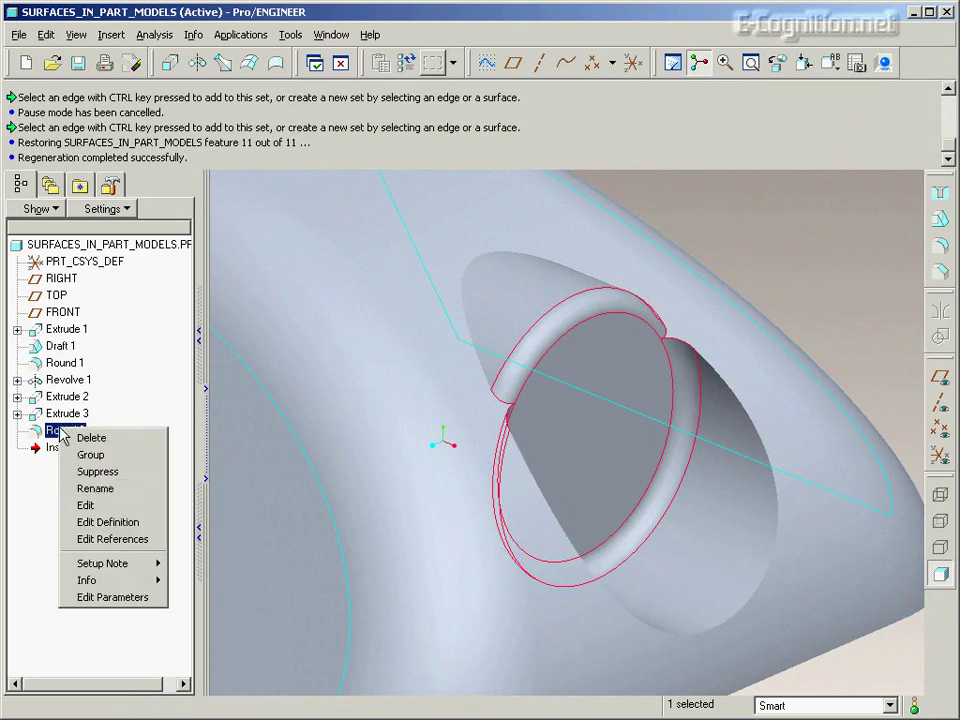
left_click(120, 438)
left_click(560, 508)
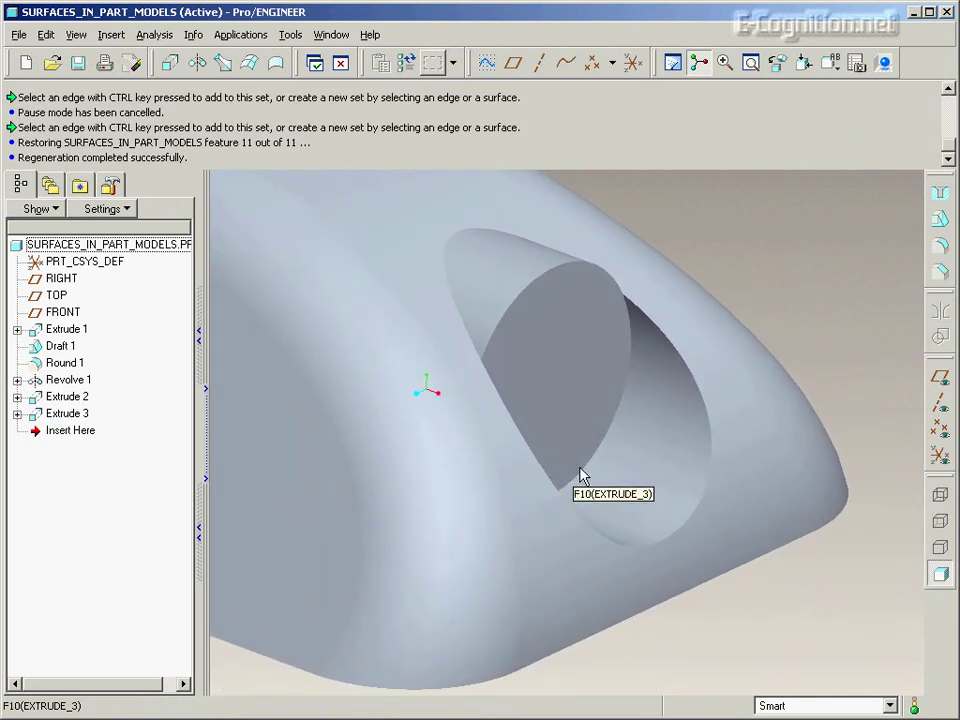
- Show the model in wireframe and redefine the circular cut as an extruded surface that does not remove material
left_click(940, 495)
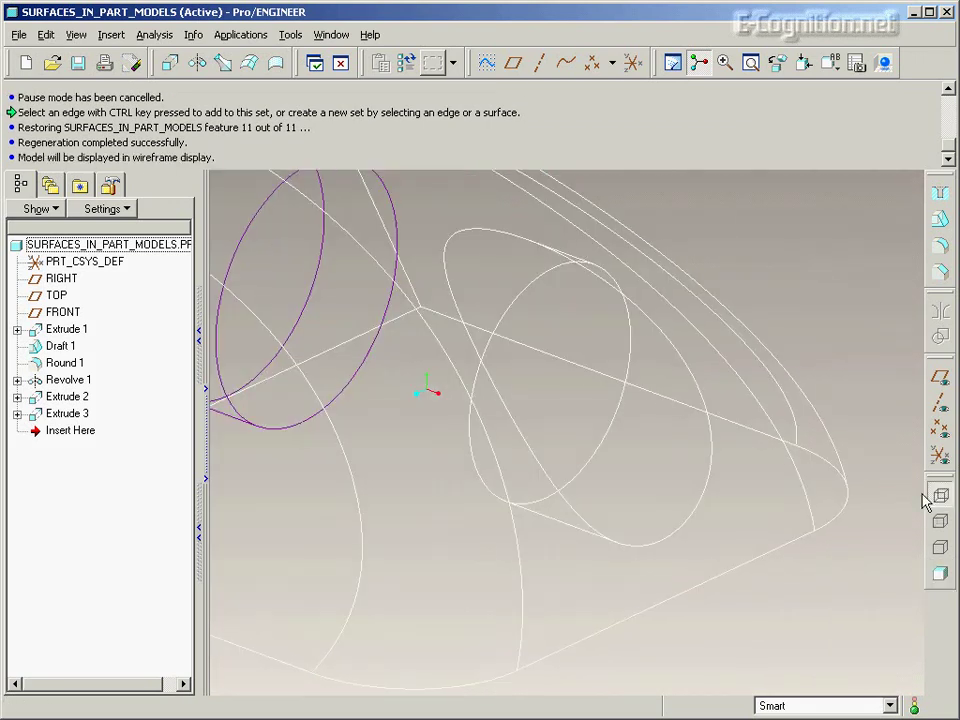
right_click(58, 420)
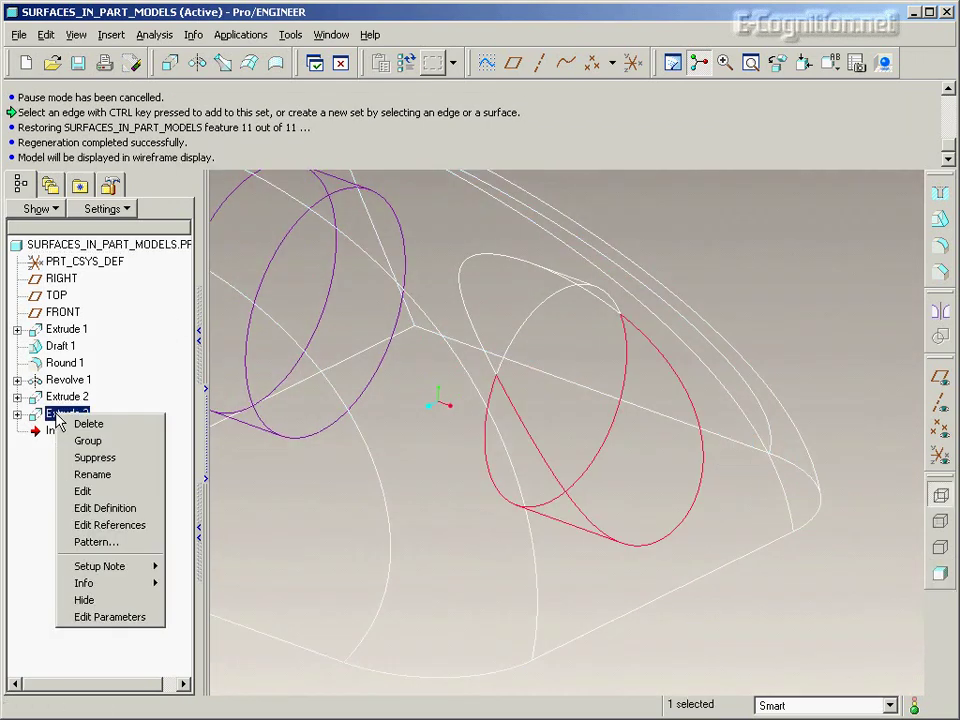
left_click(120, 507)
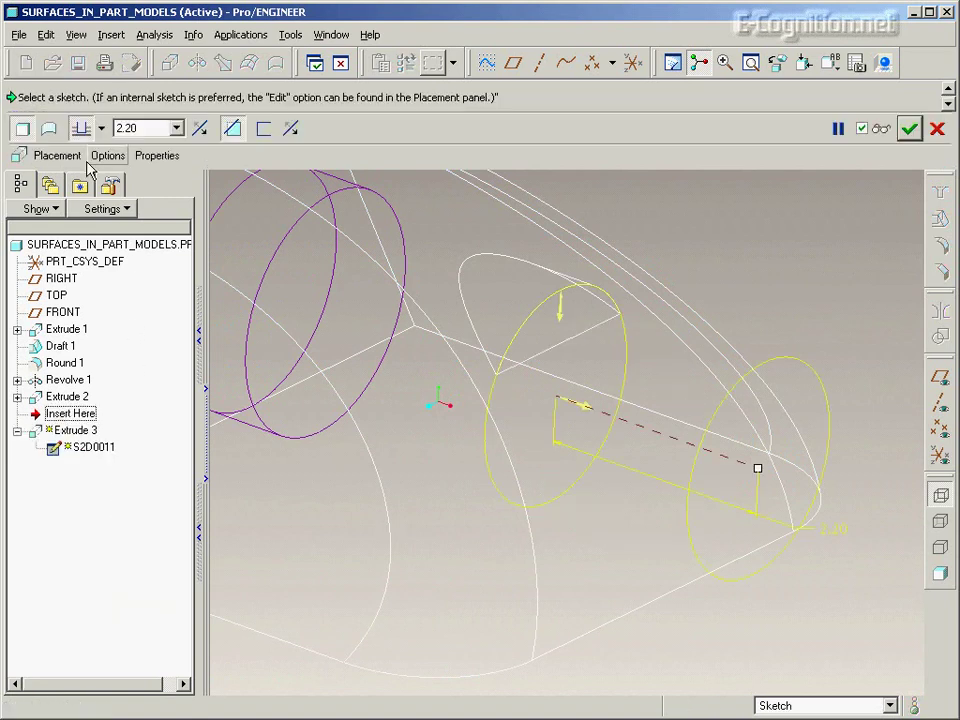
left_click(47, 131)
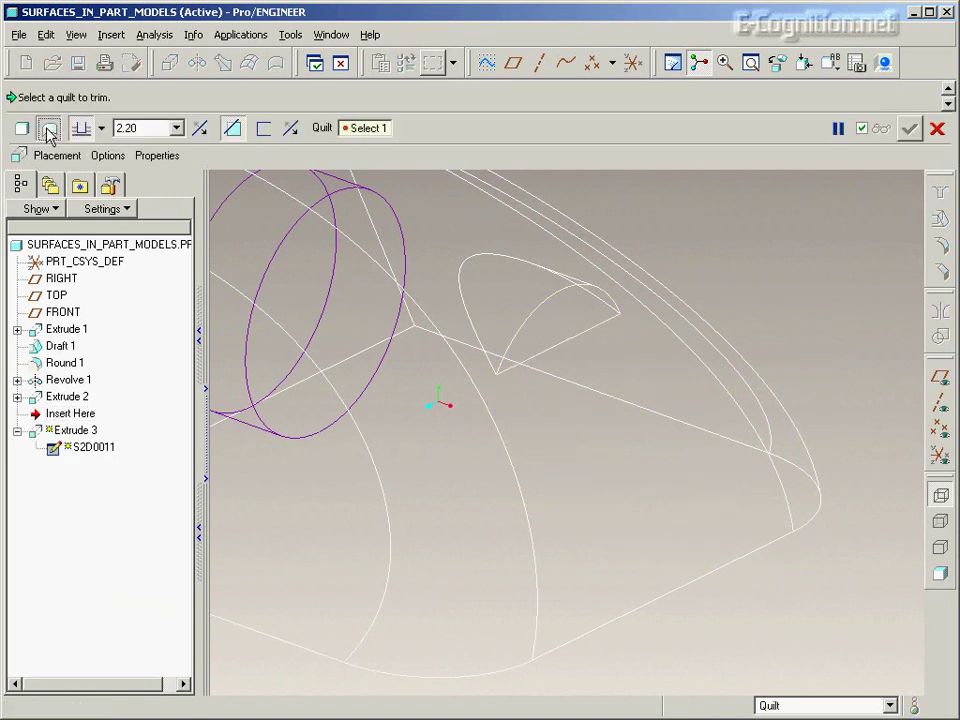
left_click(231, 128)
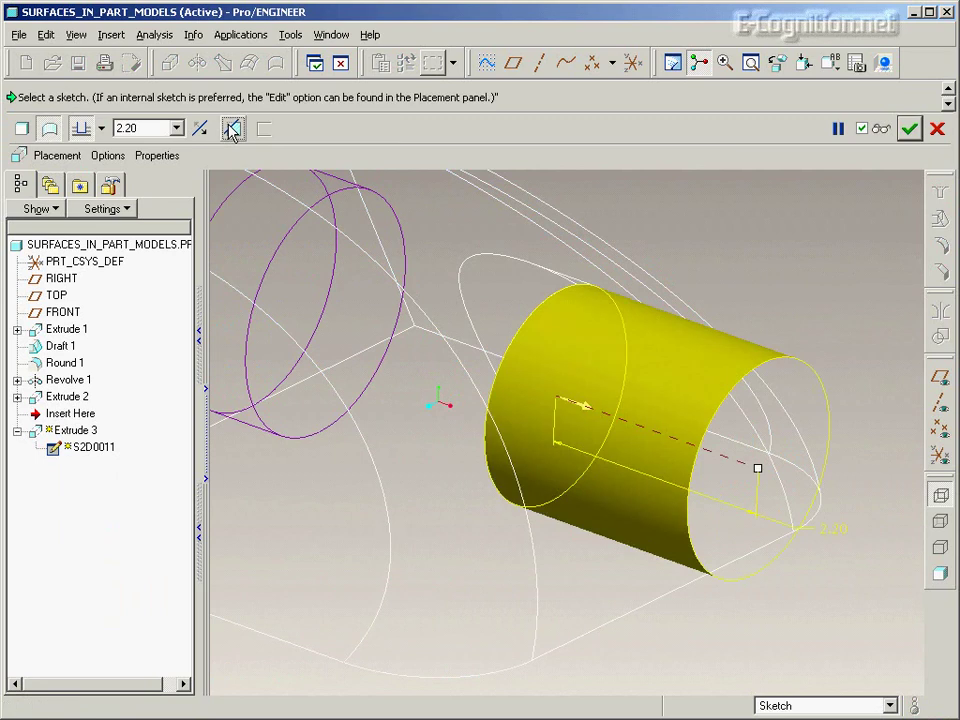
- Enable capped ends for the extruded circular surface and complete the redefined feature
left_click(106, 156)
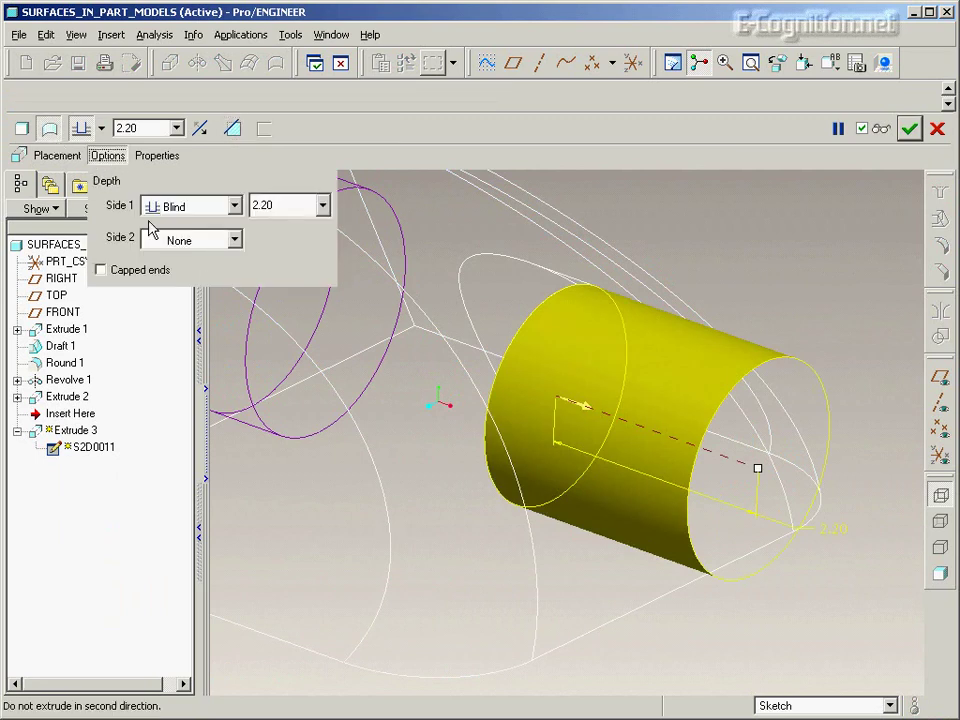
left_click(101, 270)
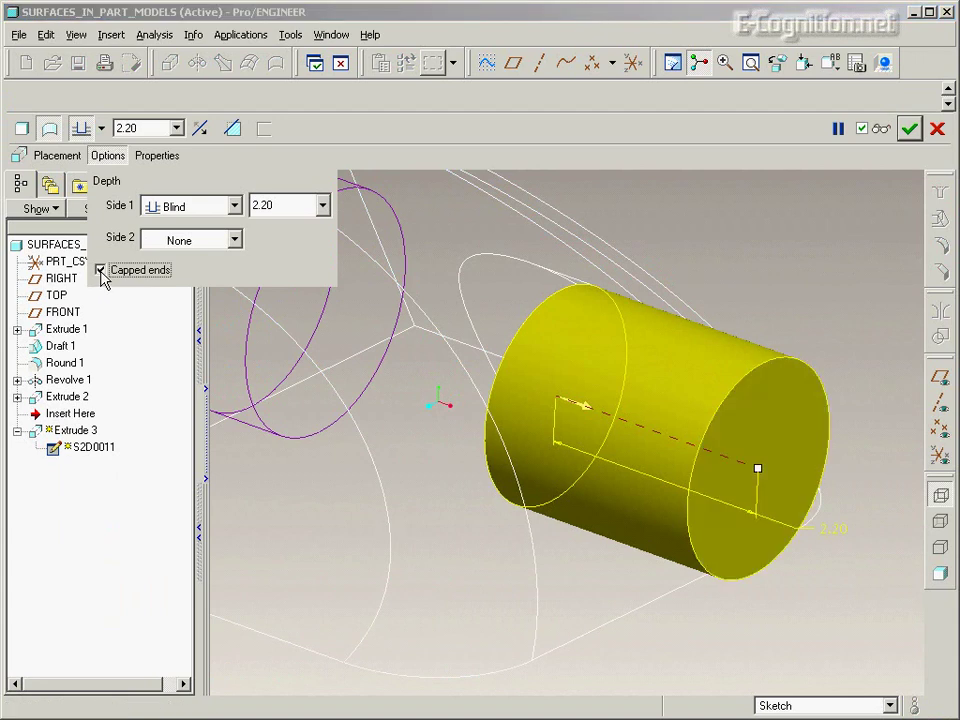
middle_click(250, 398)
middle_click_drag(836, 252, 836, 252)
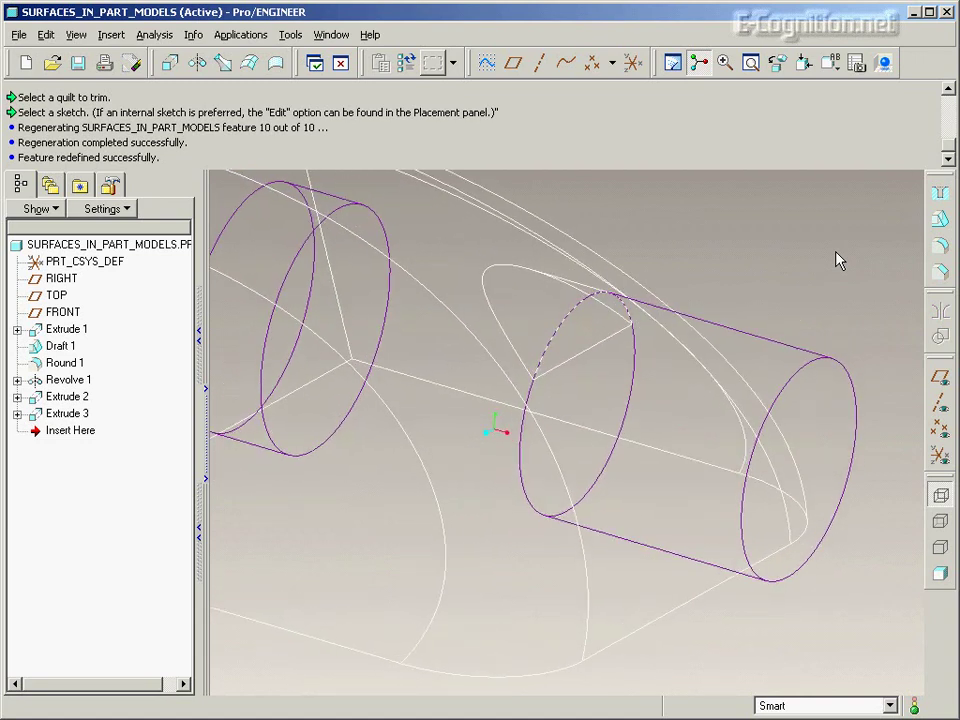
- Redefine the circular protrusion Extrude 2 as an extruded surface with capped ends
left_click(60, 397)
right_click(60, 397)
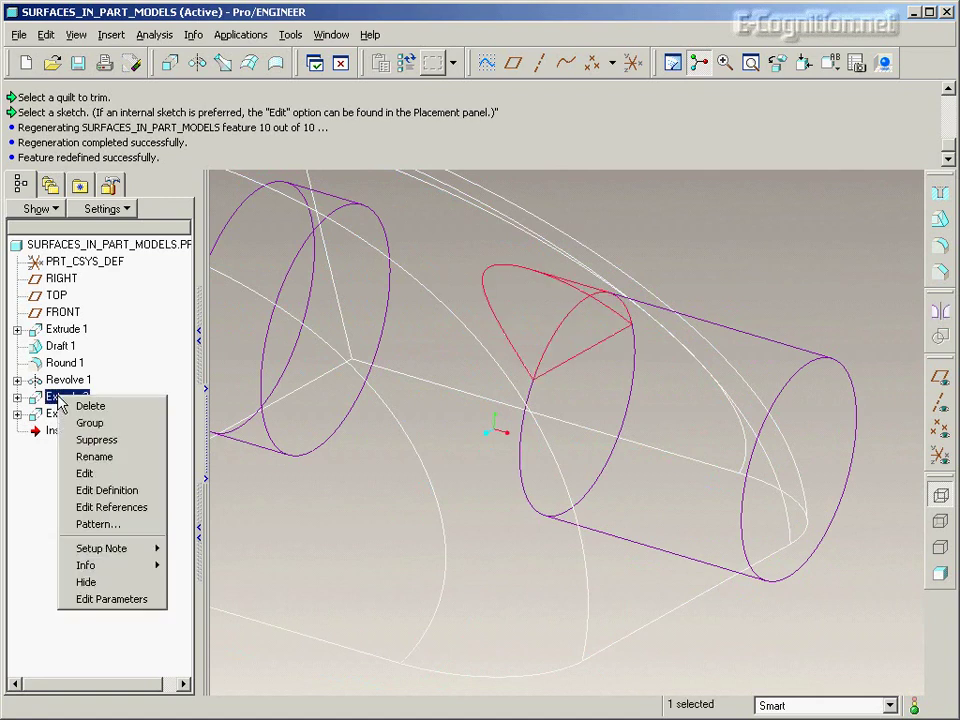
left_click(130, 490)
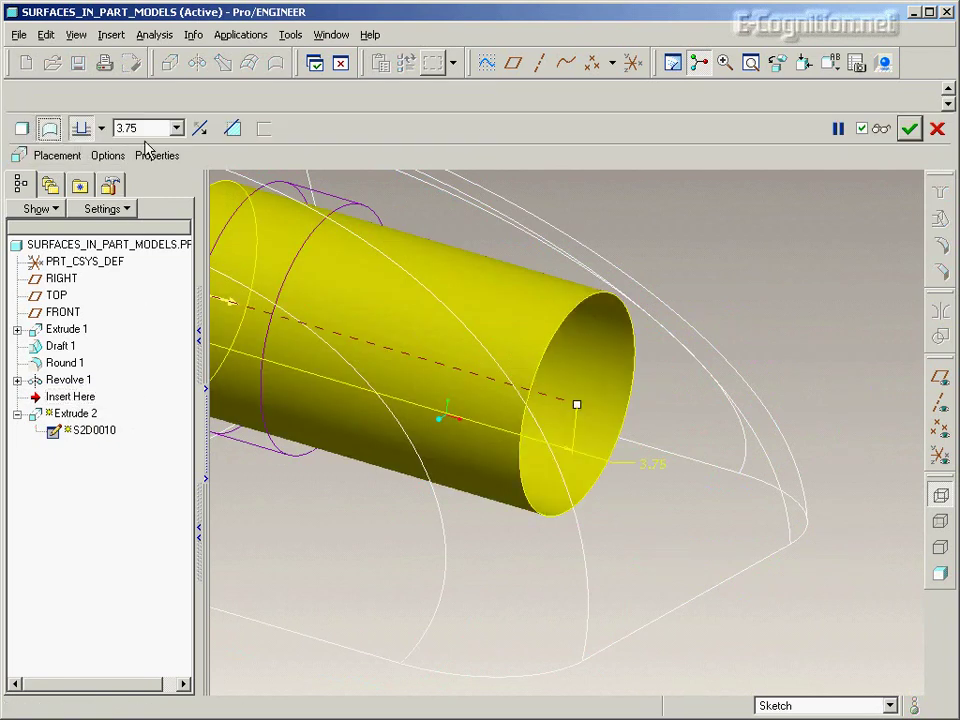
left_click(108, 157)
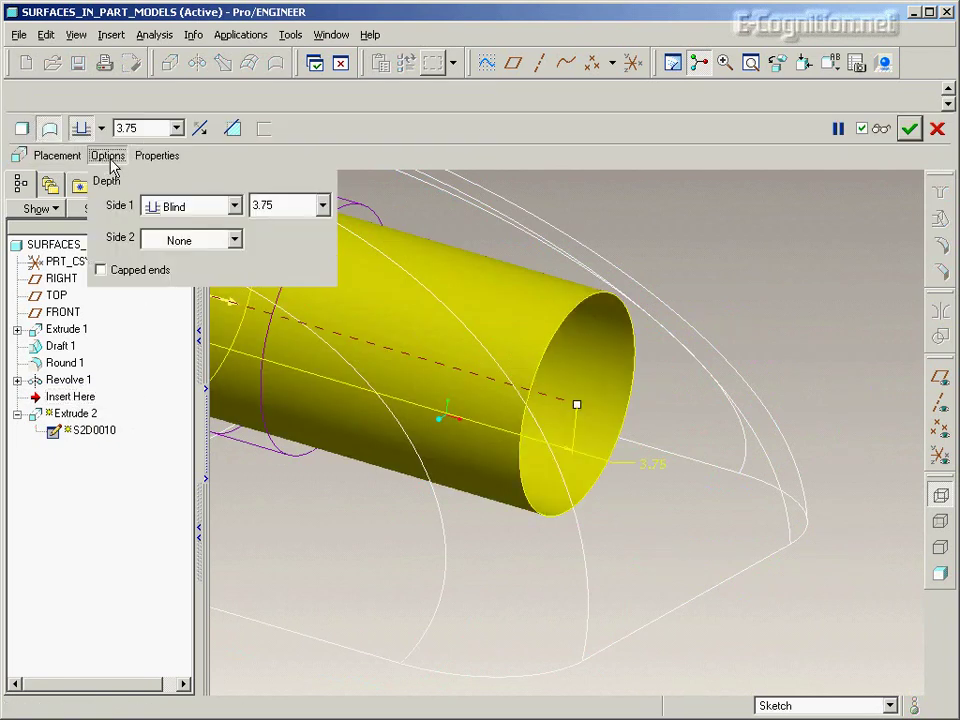
left_click(102, 270)
middle_click(250, 484)
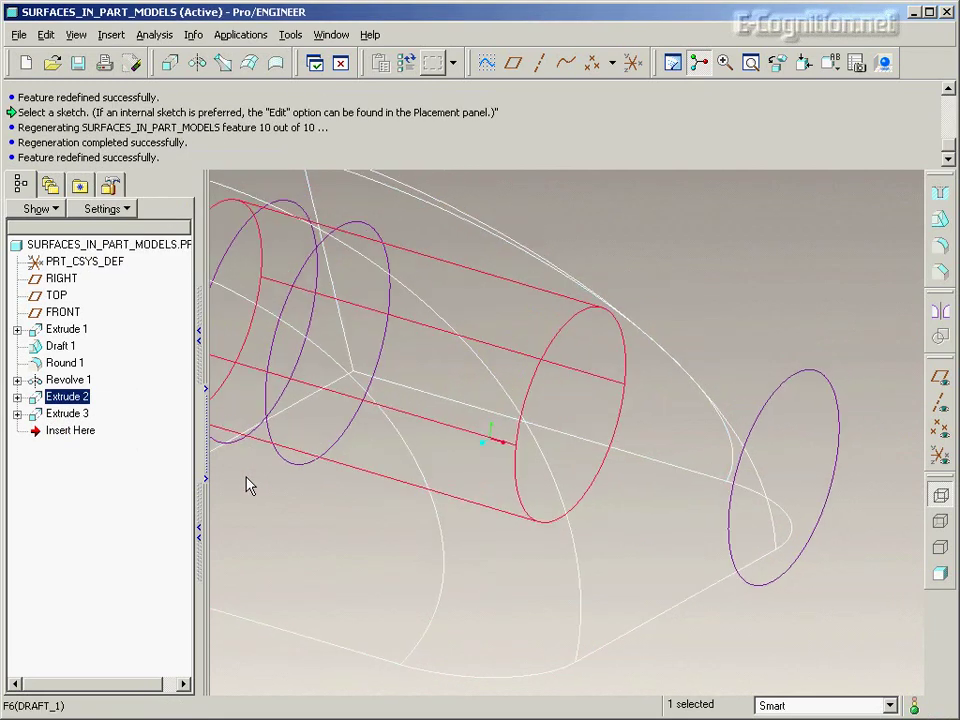
left_click(722, 243)
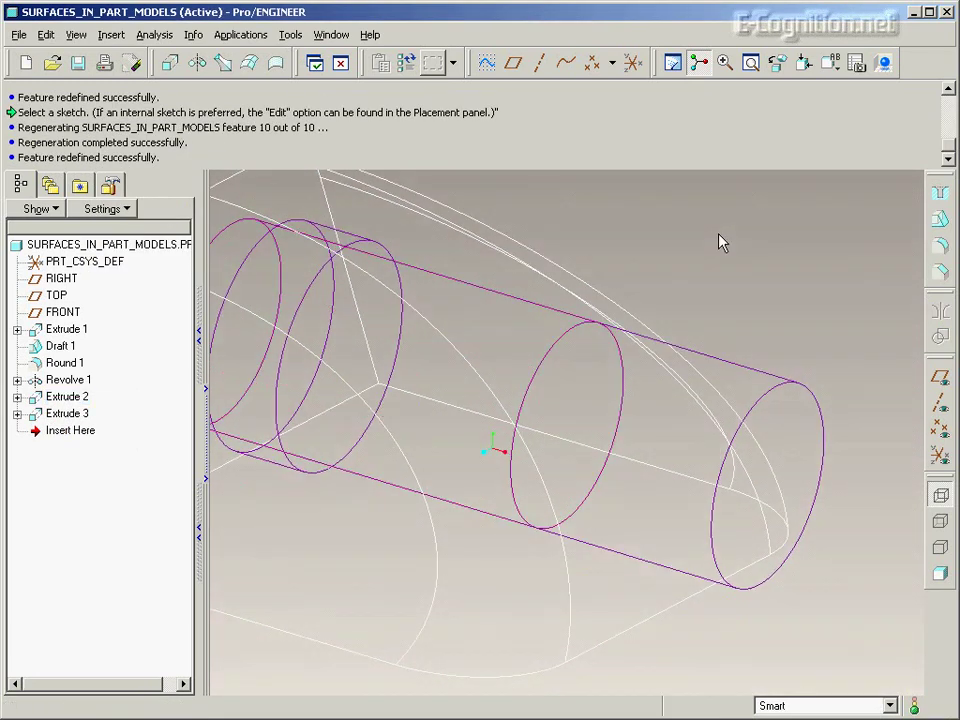
- Round the inner end edge of the Extrude 3 circular surface with a radius of 0.25
middle_click_drag(719, 235, 719, 235)
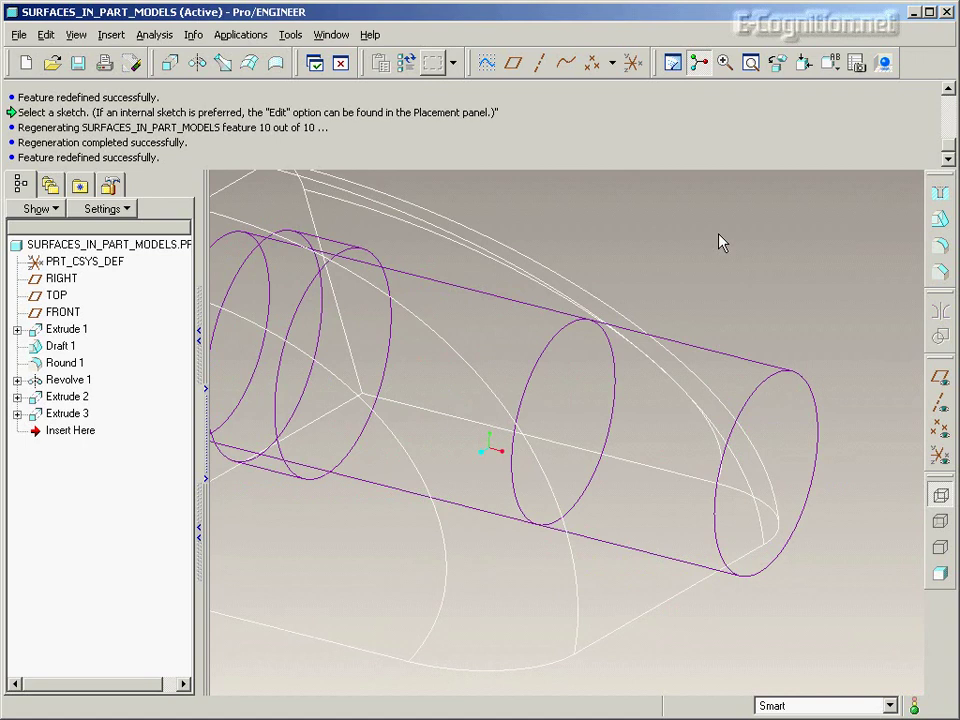
middle_click_drag(719, 235, 719, 235)
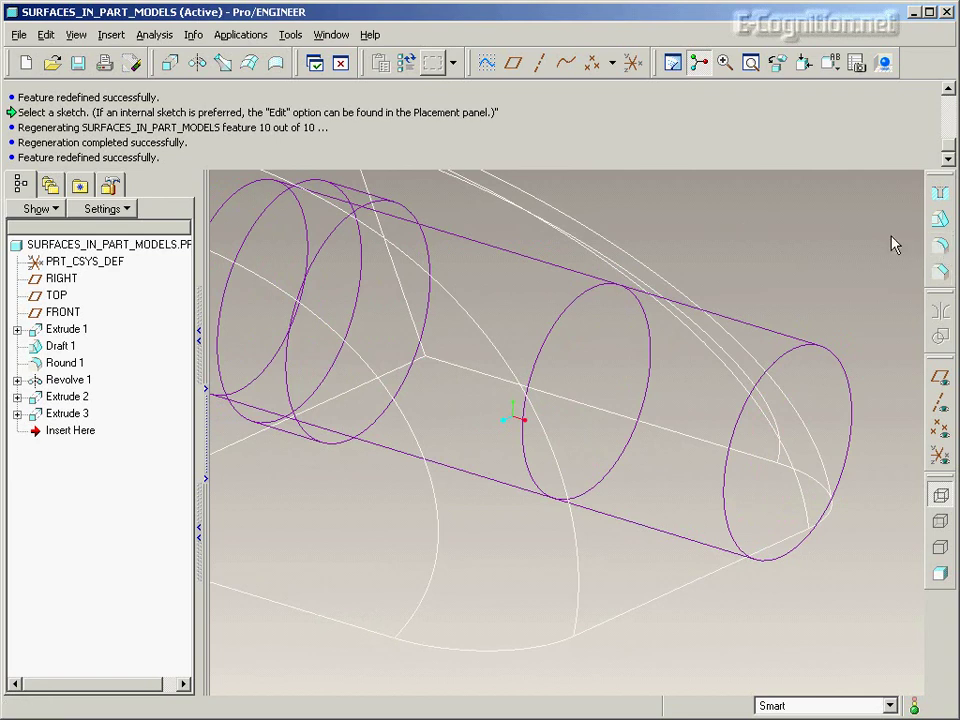
middle_click_drag(869, 233, 866, 231)
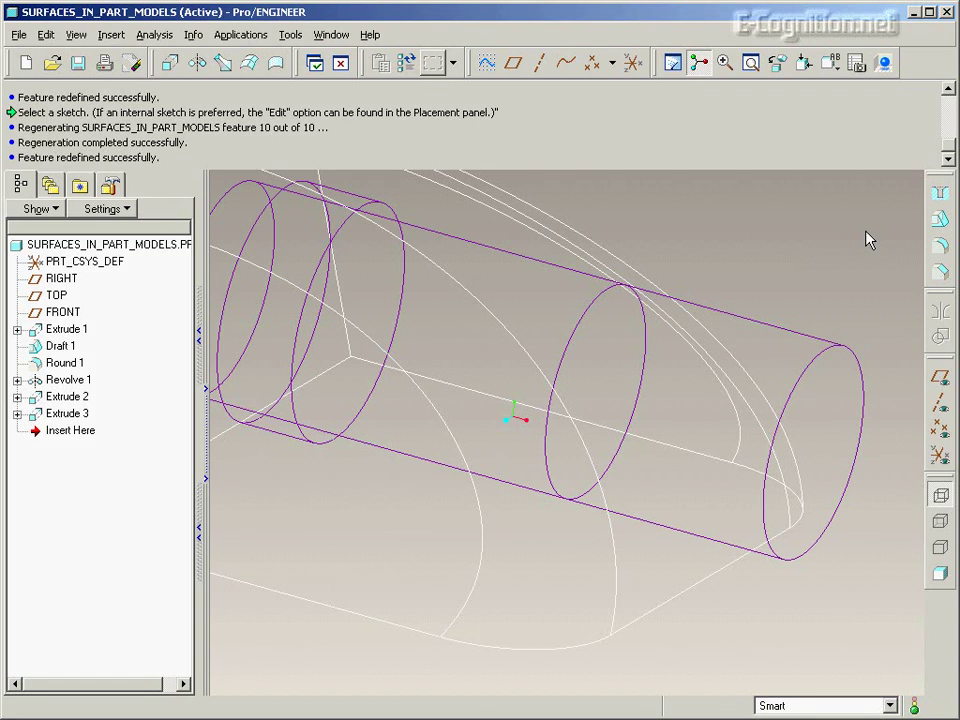
left_click(940, 246)
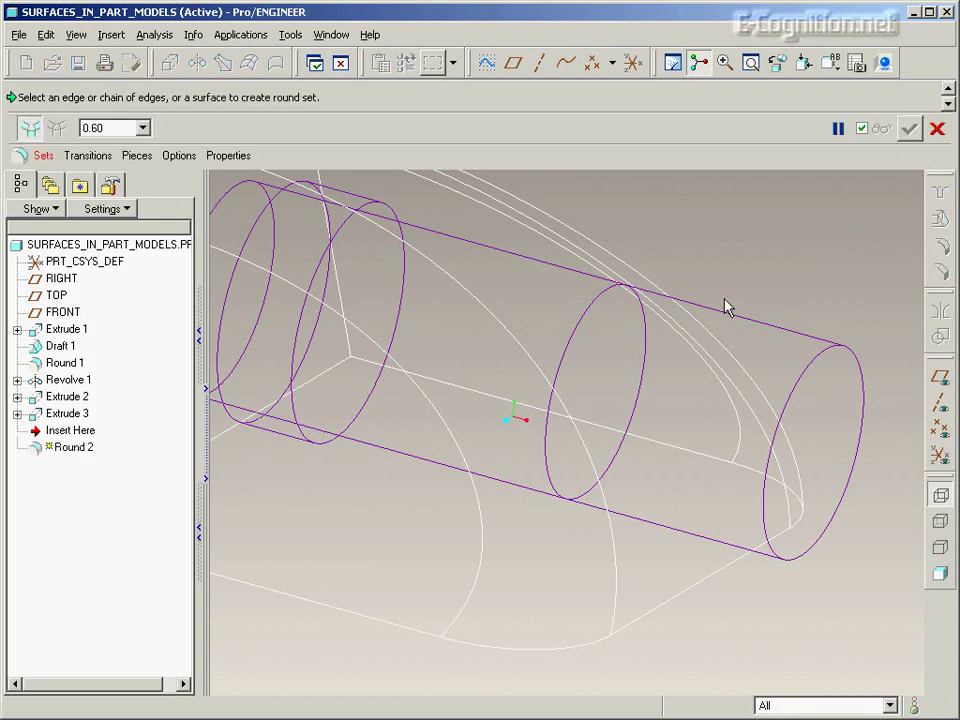
left_click(593, 318)
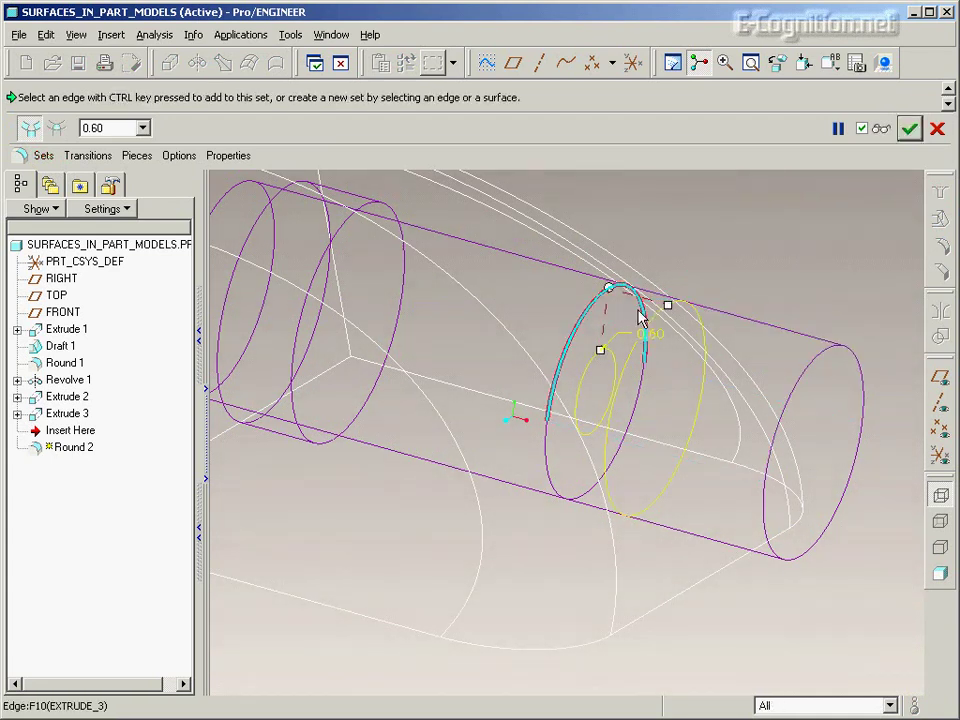
left_click_drag(655, 312, 634, 304)
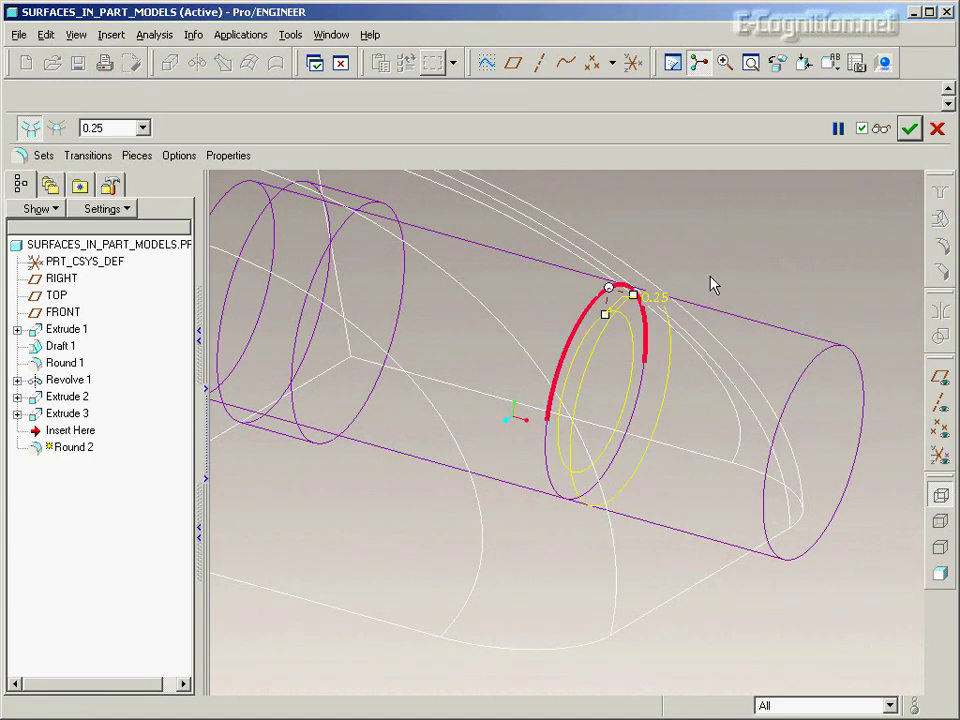
middle_click(711, 278)
- Round the end edge of the Extrude 2 cylinder surface where it meets Extrude 3, with a radius of about 0.13
middle_click_drag(711, 278, 768, 235)
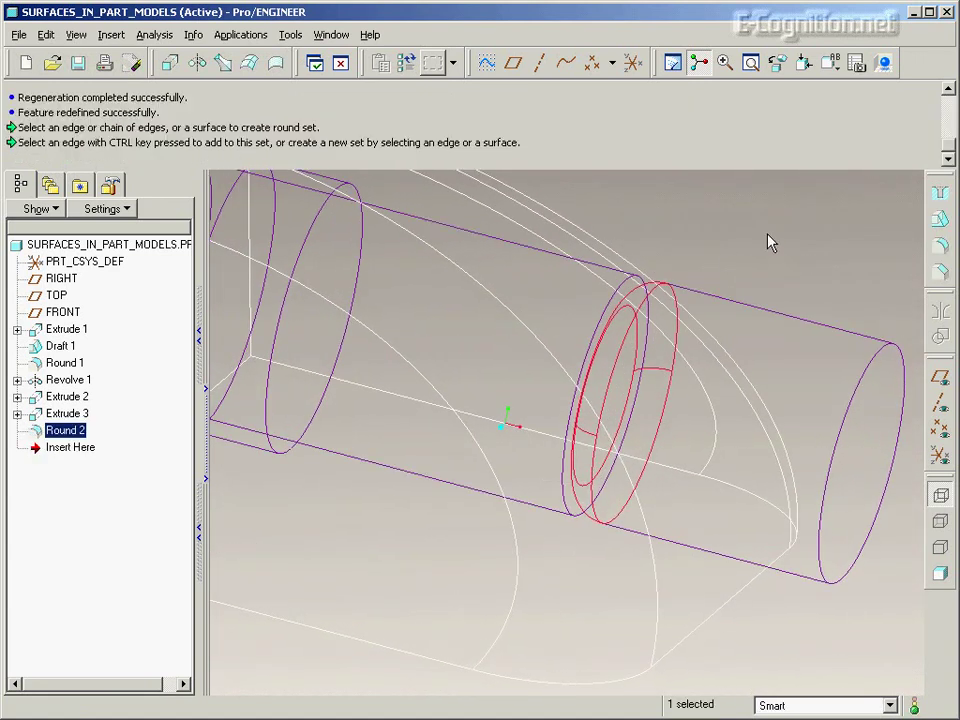
left_click(939, 245)
left_click(622, 300)
scroll(624, 270, "down", 3)
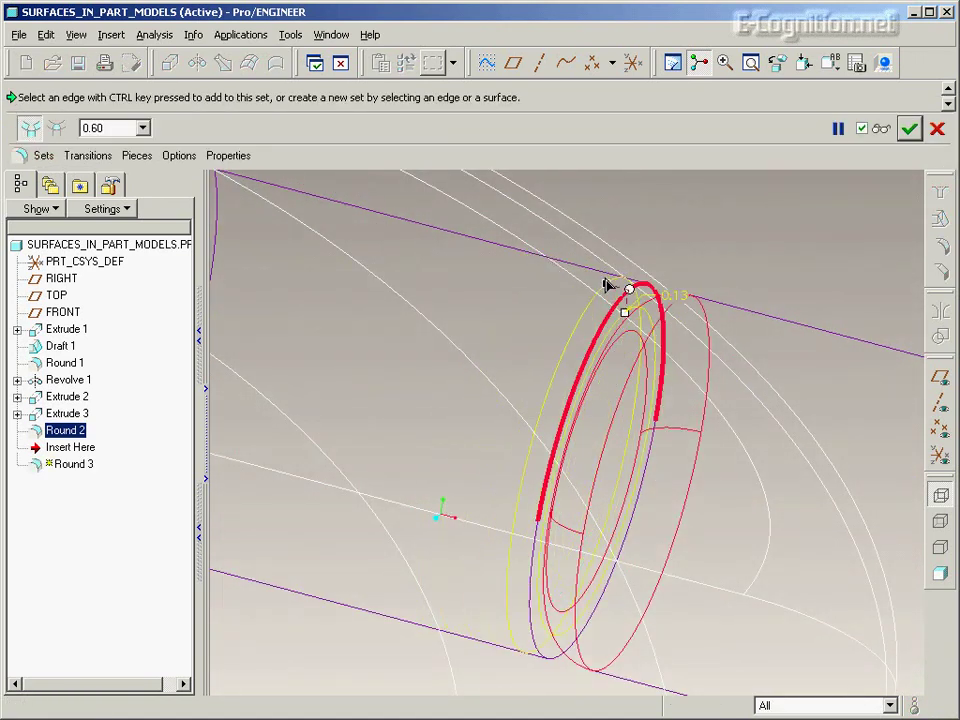
left_click(606, 281)
middle_click(773, 235)
scroll(776, 238, "up", 4)
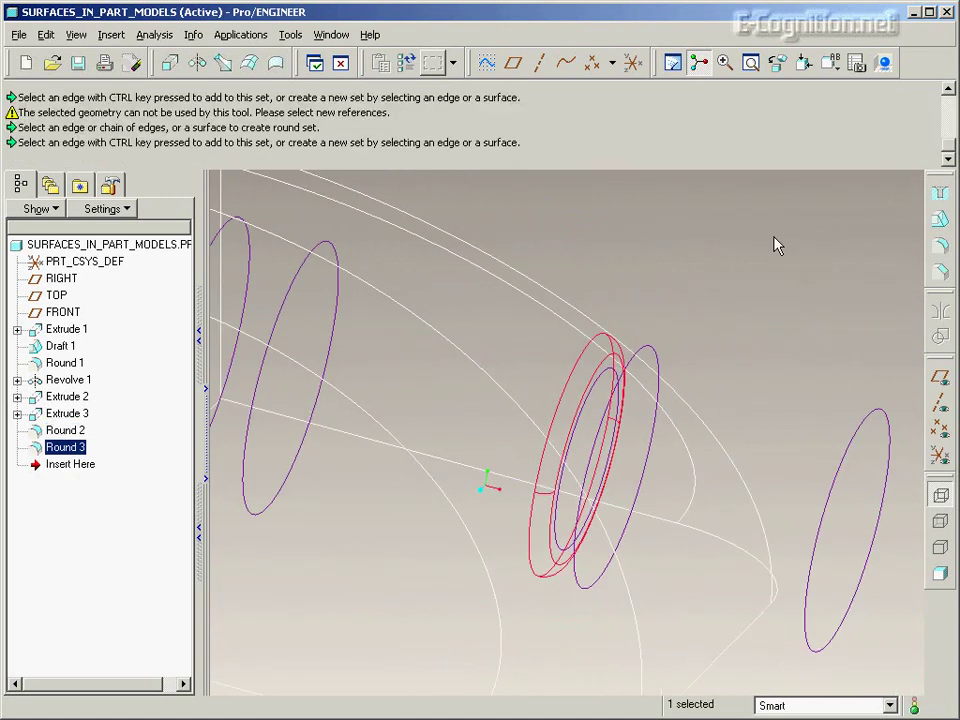
left_click(790, 247)
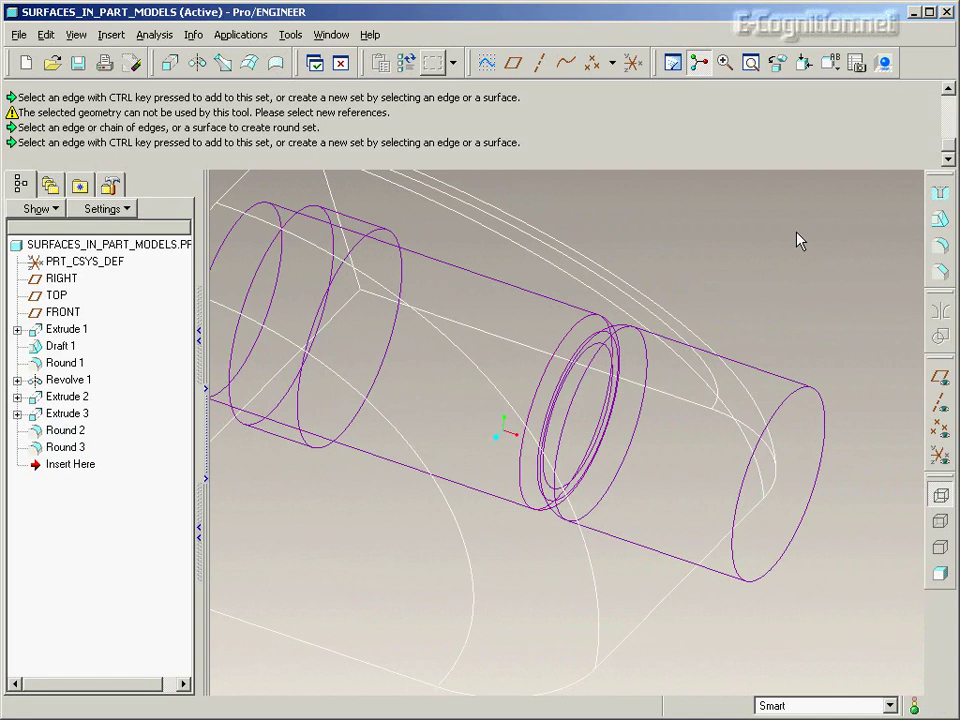
- Solidify the rounded Extrude 3 quilt so that it removes material from the body
left_click(735, 408)
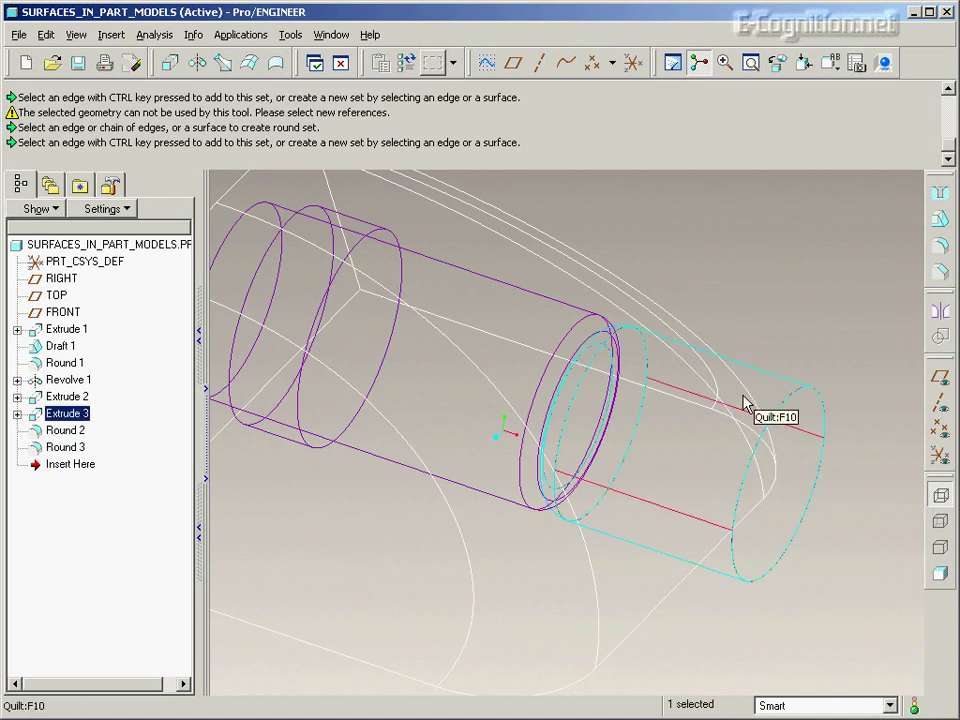
left_click(755, 399)
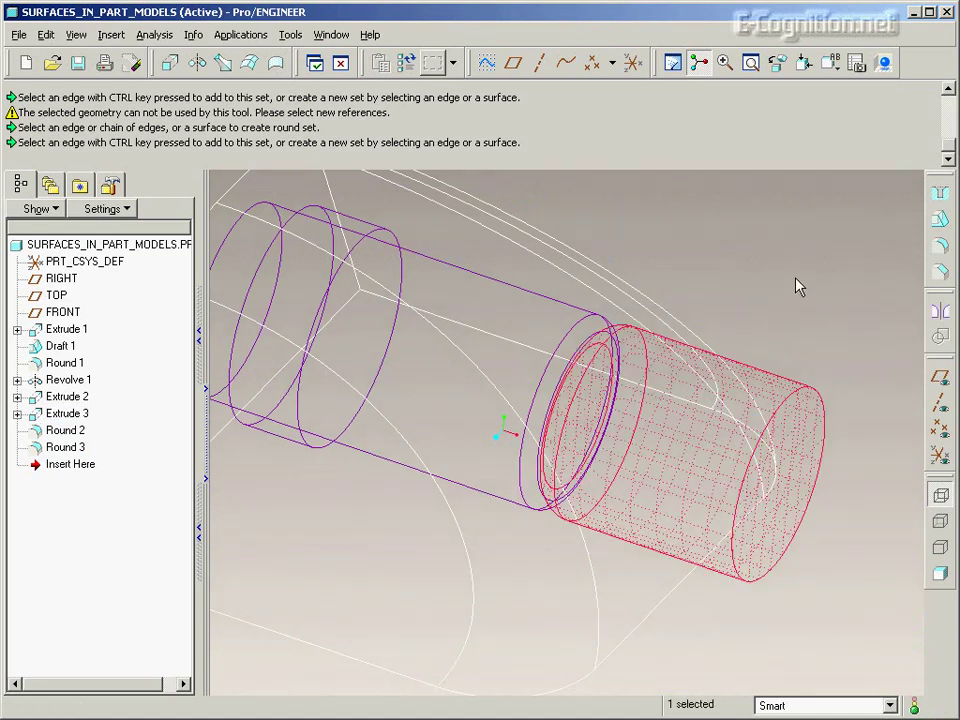
left_click(46, 34)
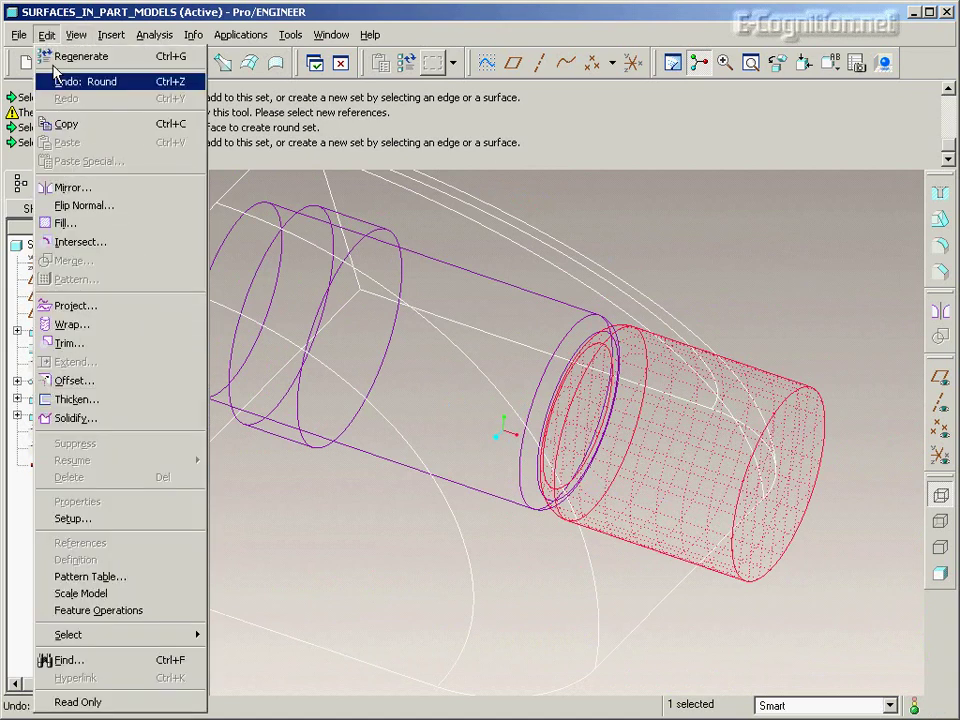
left_click(118, 417)
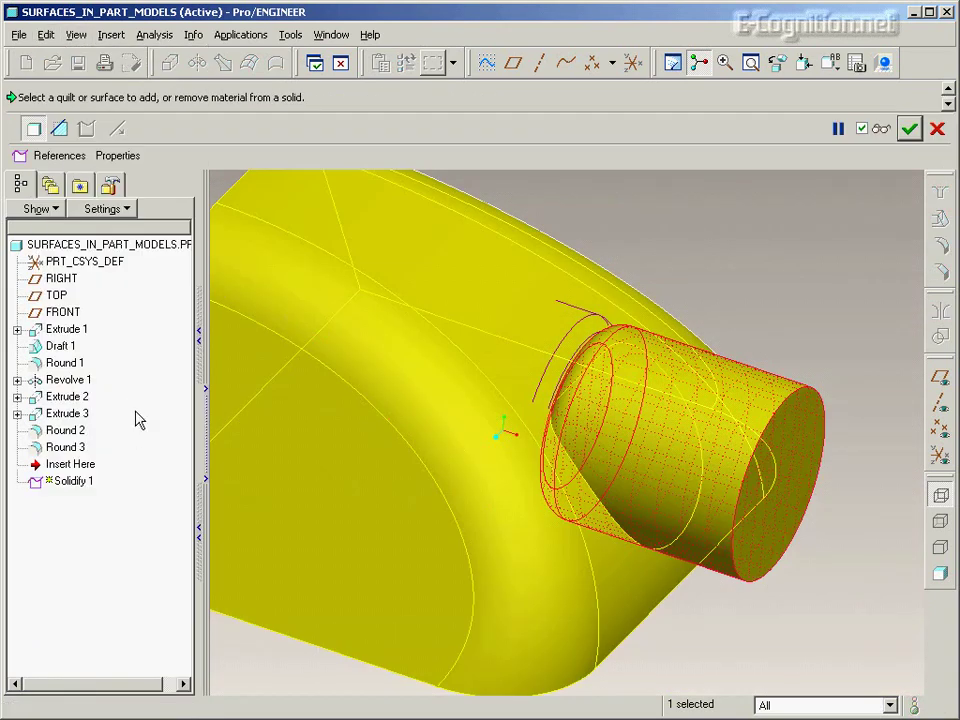
left_click(59, 128)
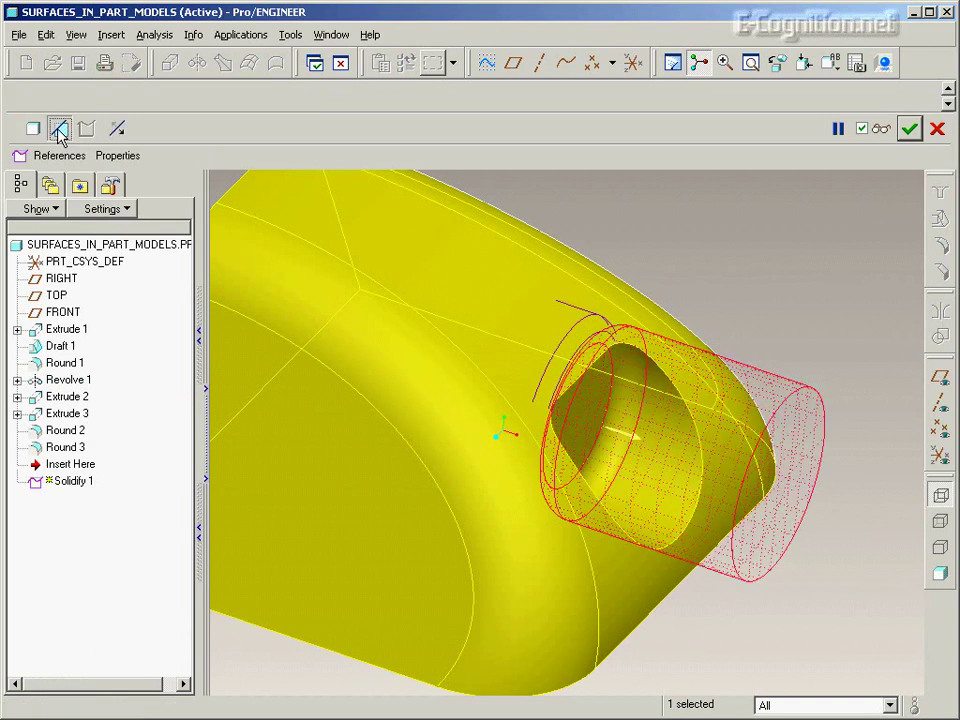
left_click(909, 128)
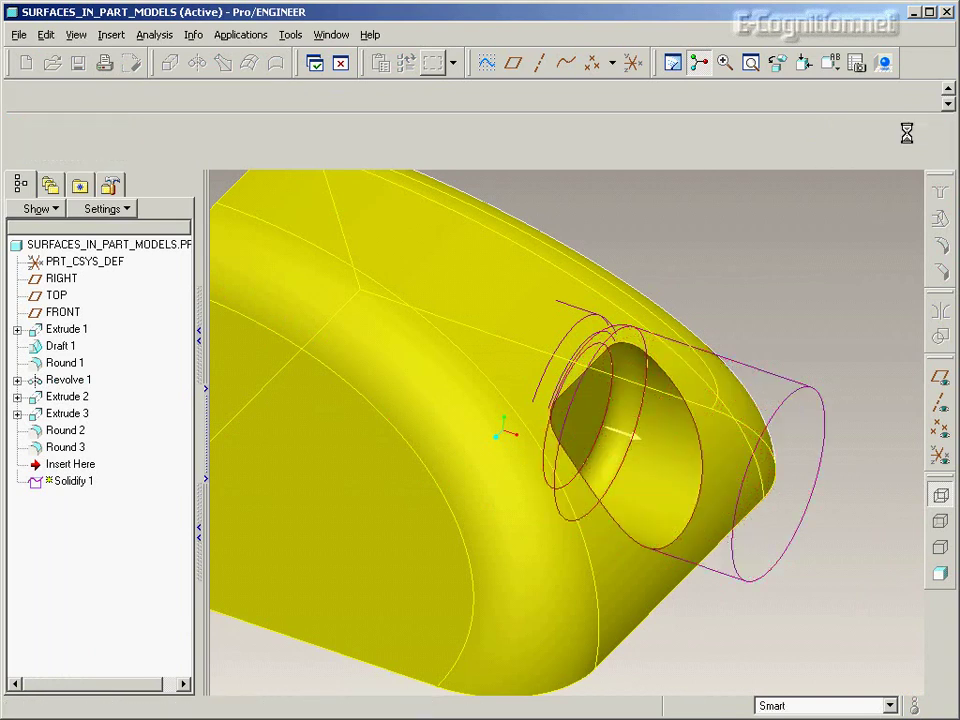
middle_click_drag(827, 243, 831, 239)
left_click(831, 238)
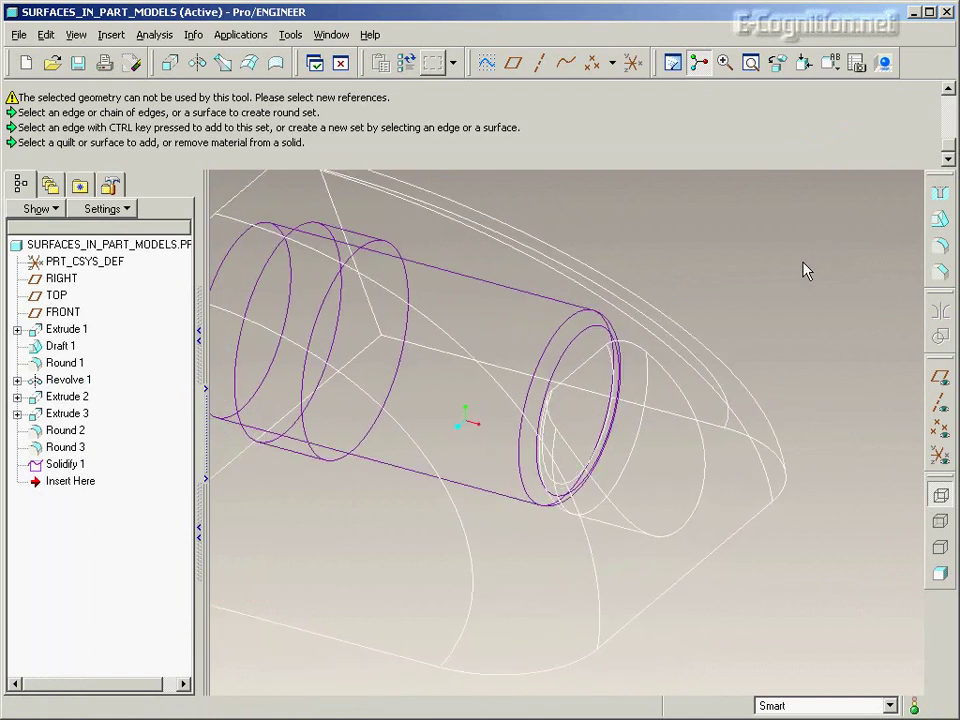
- Solidify the rounded Extrude 2 quilt to add its volume to the body as solid material
left_click(519, 339)
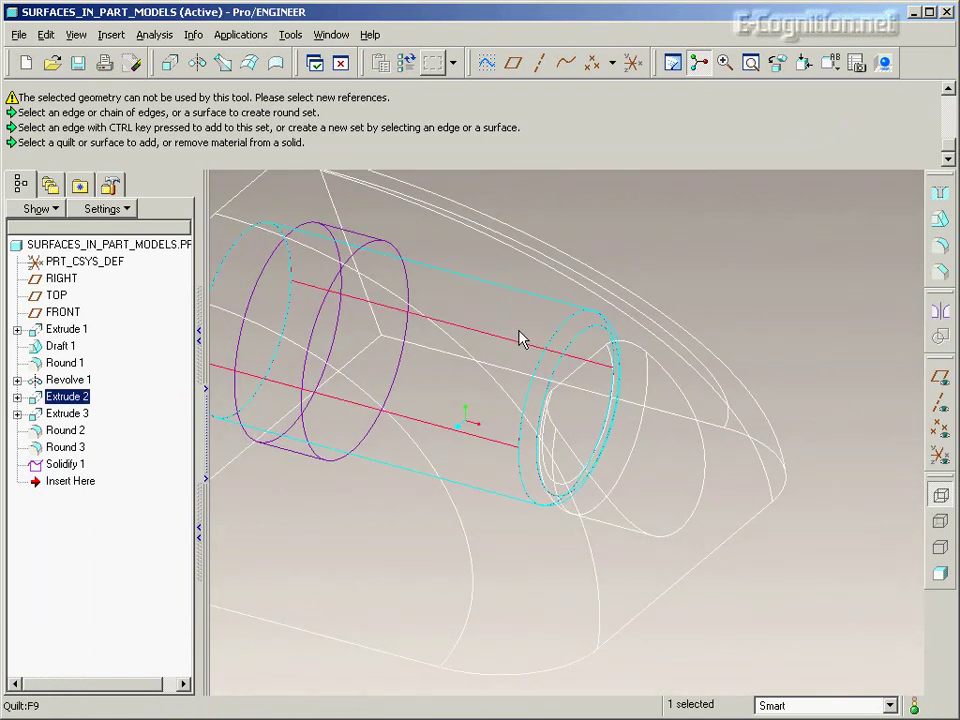
left_click(531, 328)
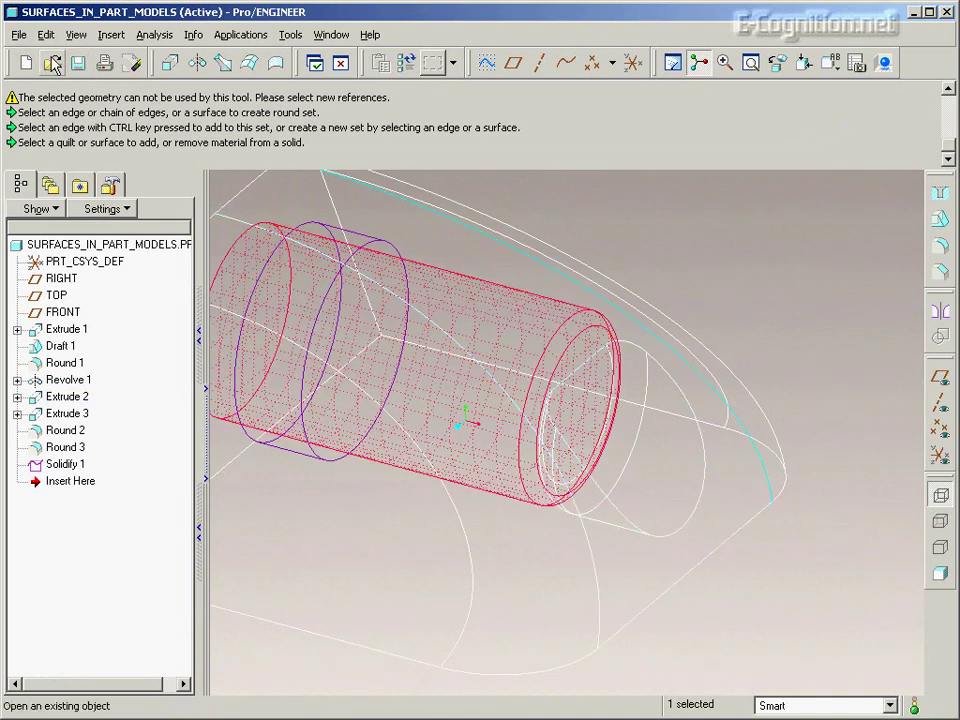
left_click(46, 35)
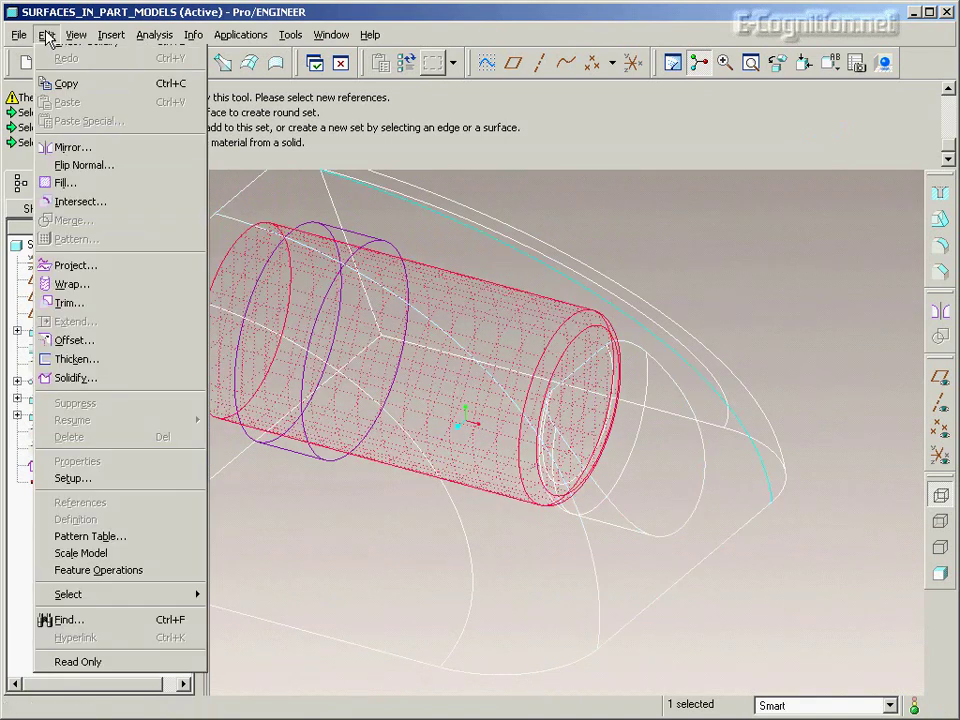
left_click(92, 419)
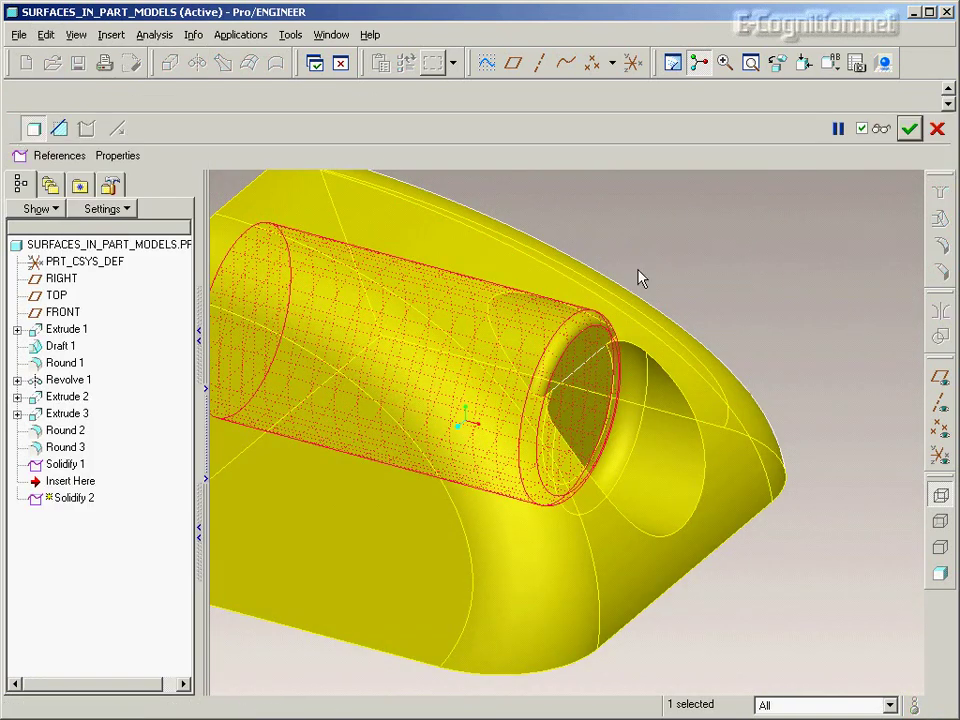
middle_click(715, 280)
middle_click_drag(715, 280, 777, 281)
left_click(777, 280)
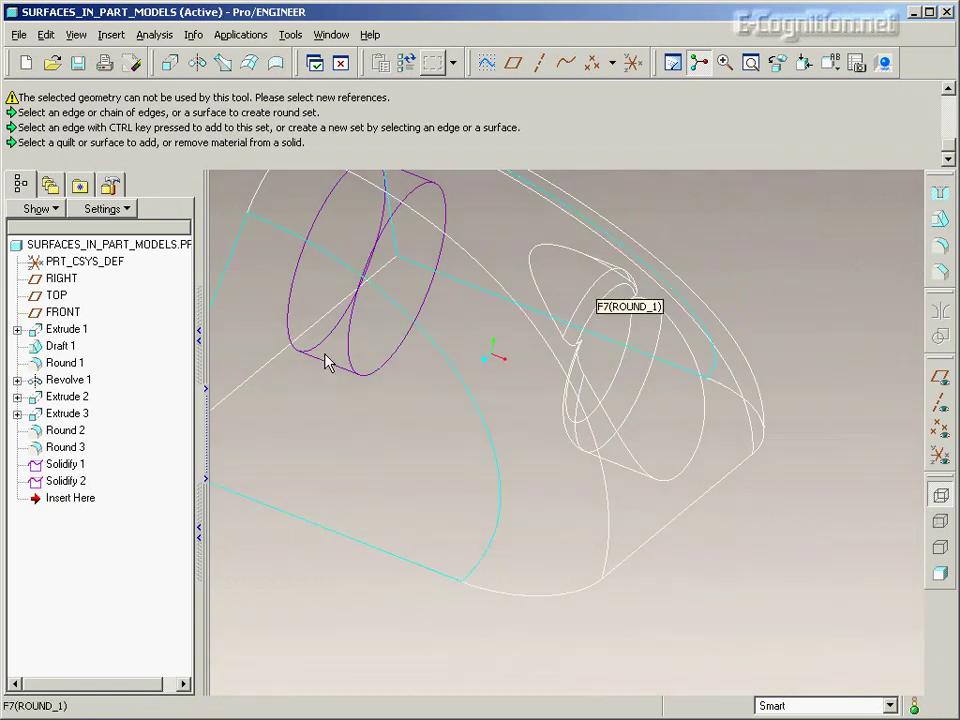
- Redefine Extrude 3 with a blind second-side depth of 0.10 and display the model shaded
left_click(78, 398)
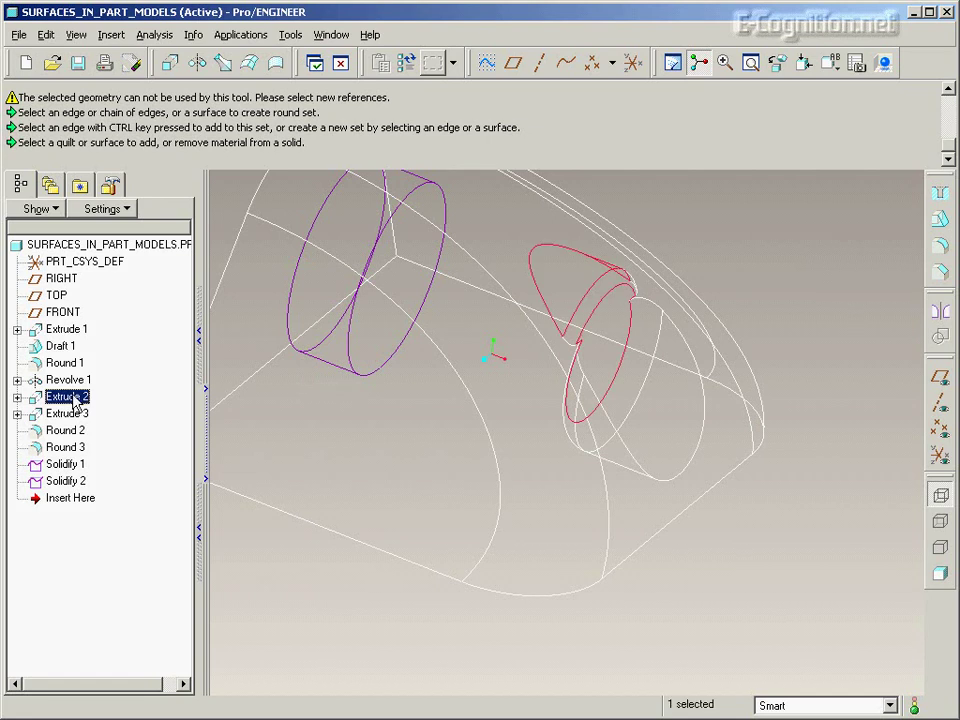
left_click(75, 415)
right_click(75, 418)
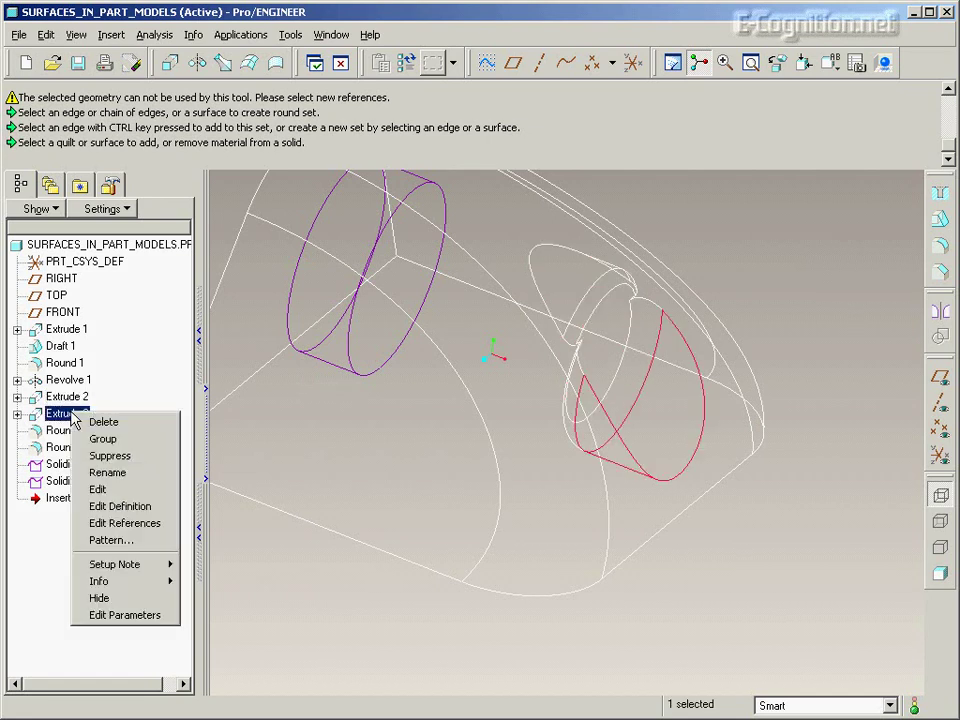
left_click(125, 506)
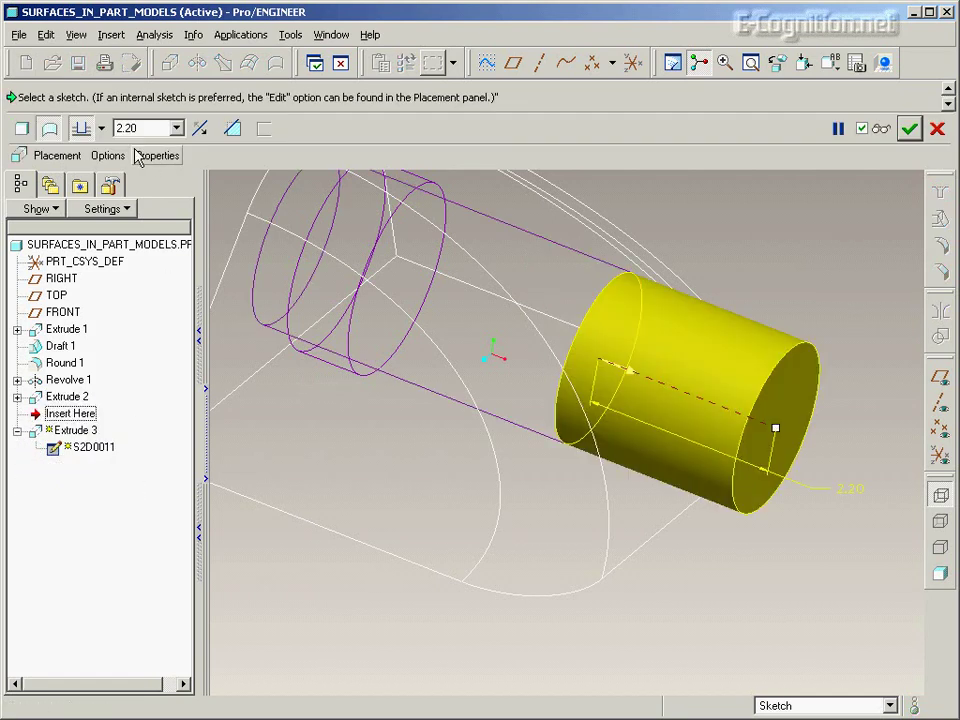
left_click(109, 157)
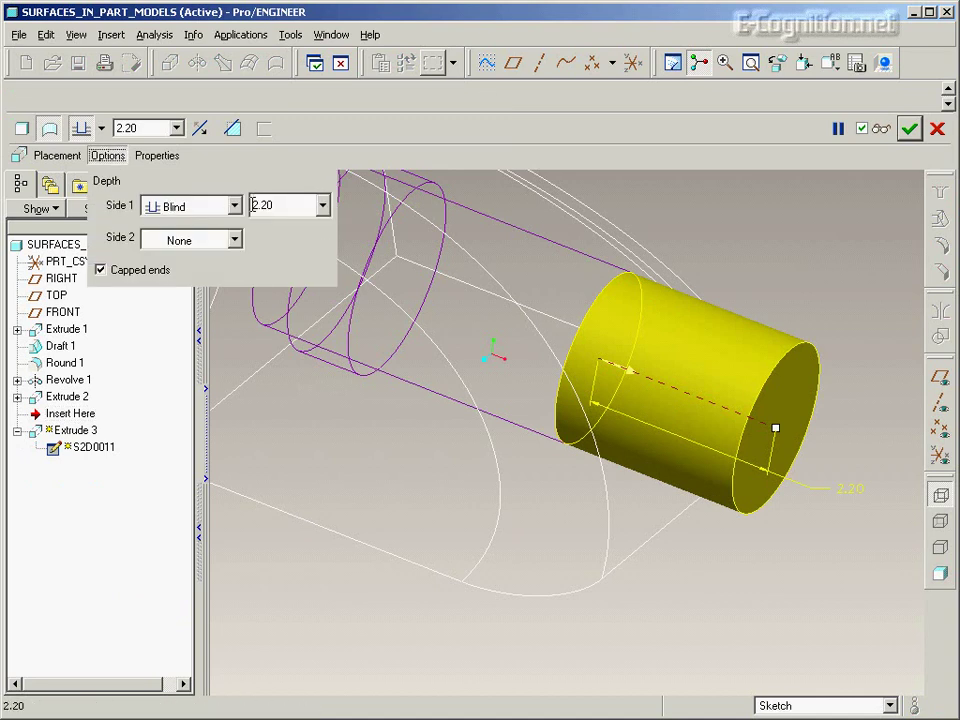
left_click(235, 240)
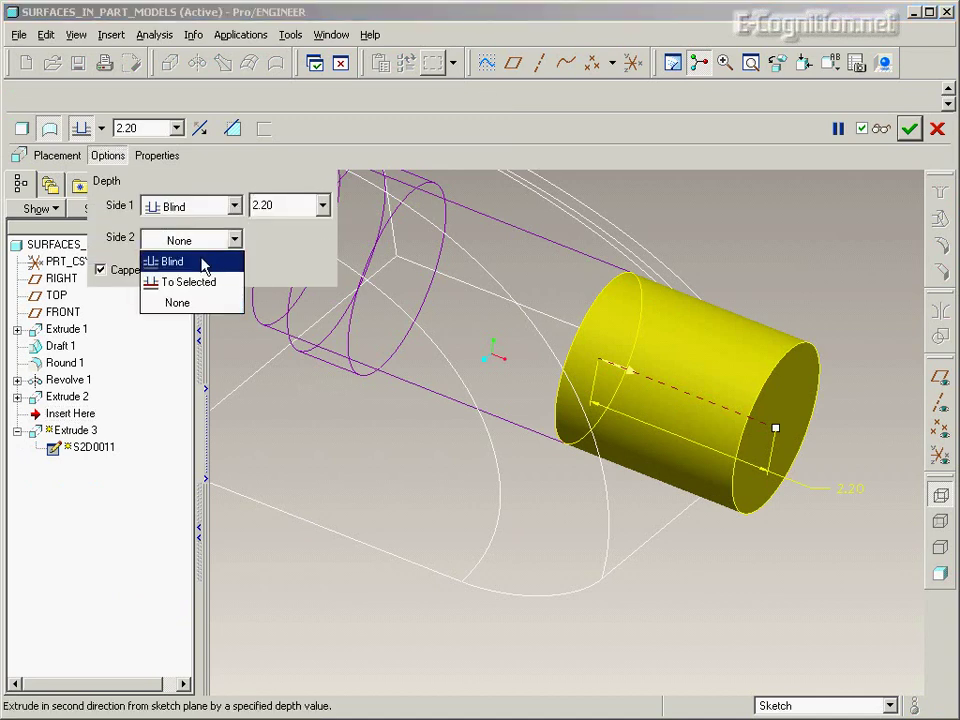
left_click(170, 261)
double_click(266, 239)
type("0.10")
key("Return")
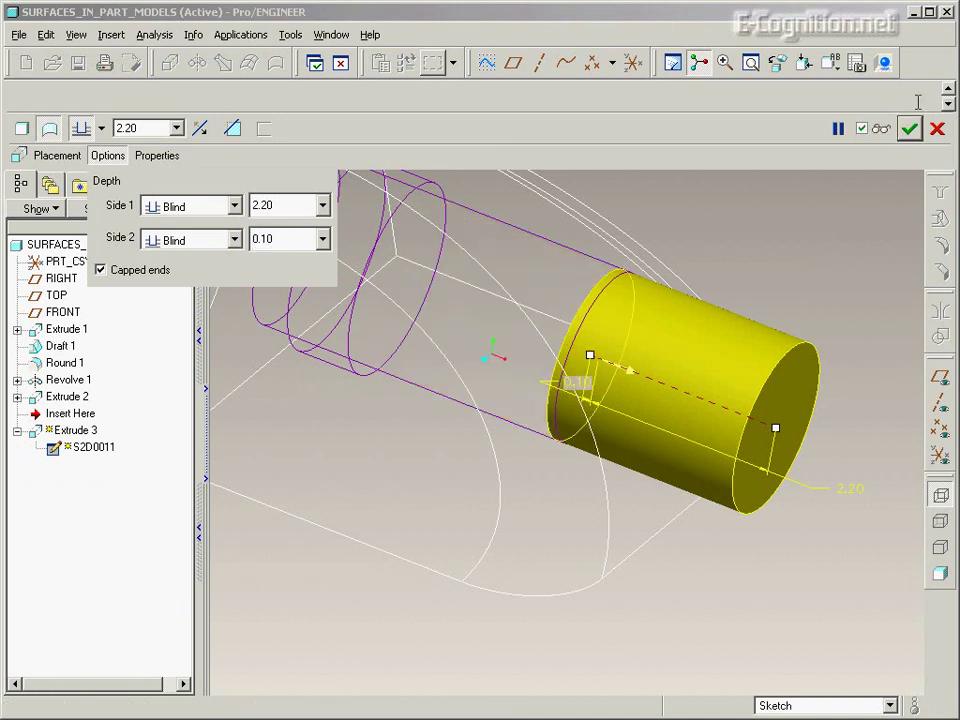
left_click(909, 128)
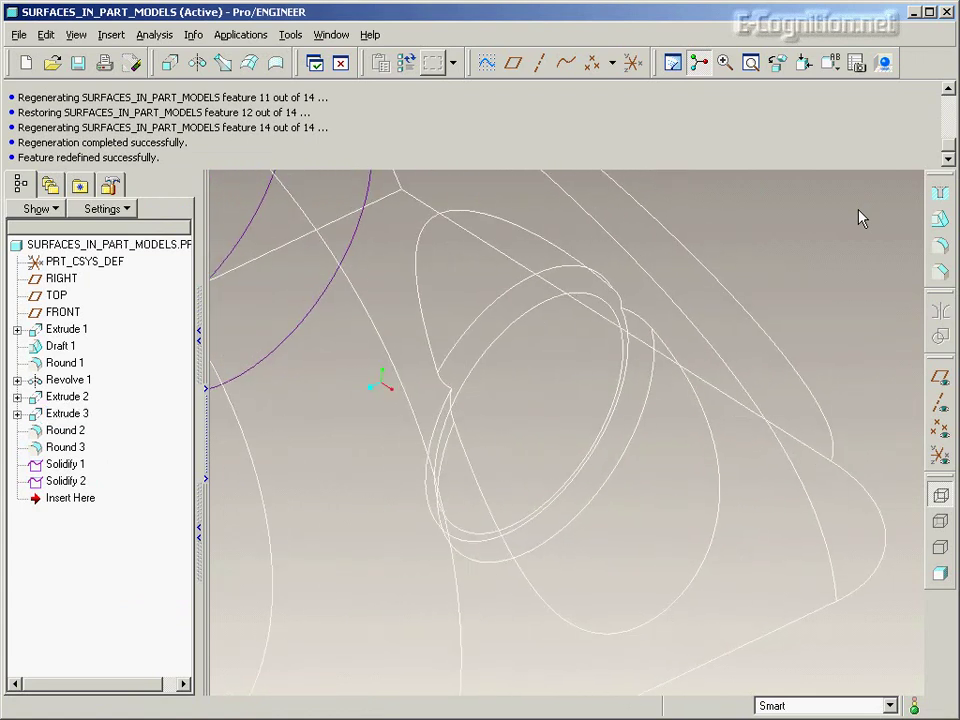
left_click(944, 576)
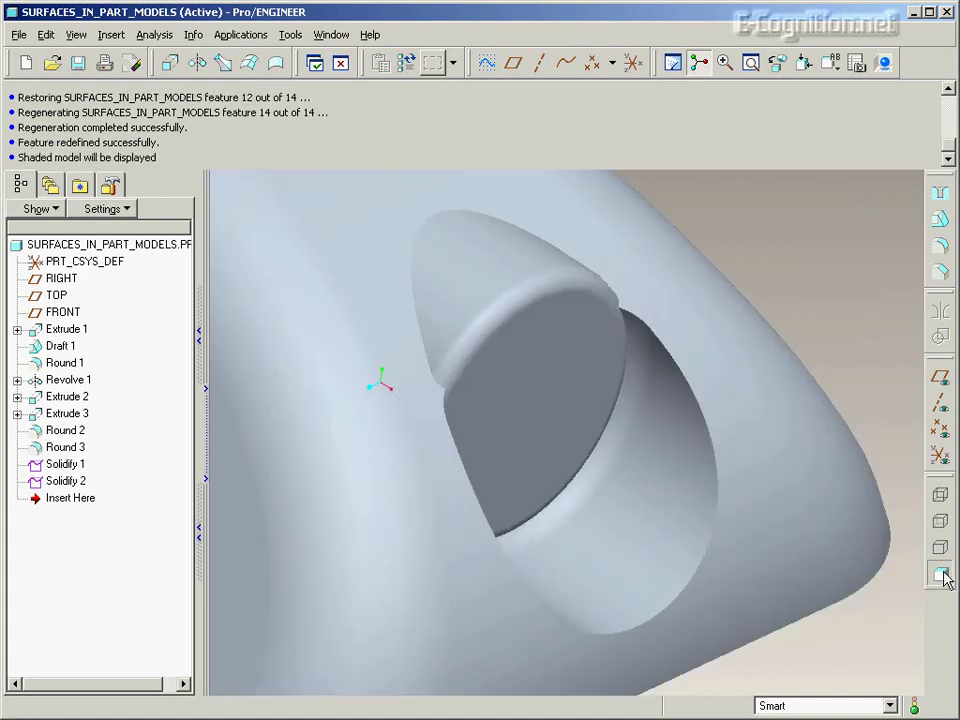
- Display the model in wireframe and move the insertion point to between Solidify 1 and Solidify 2
left_click(939, 495)
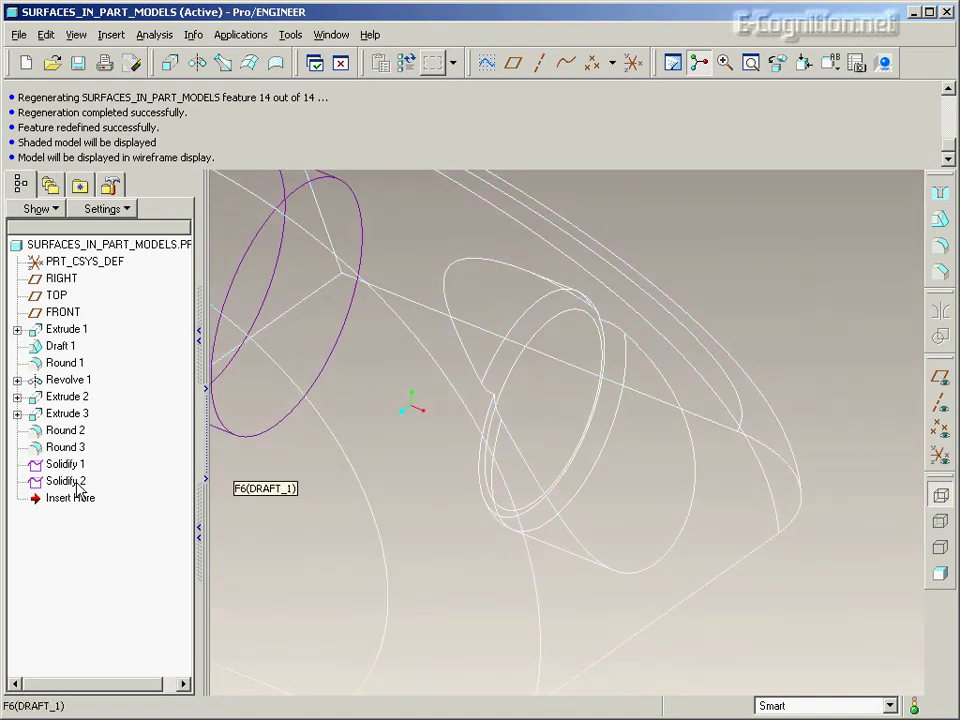
left_click(67, 498)
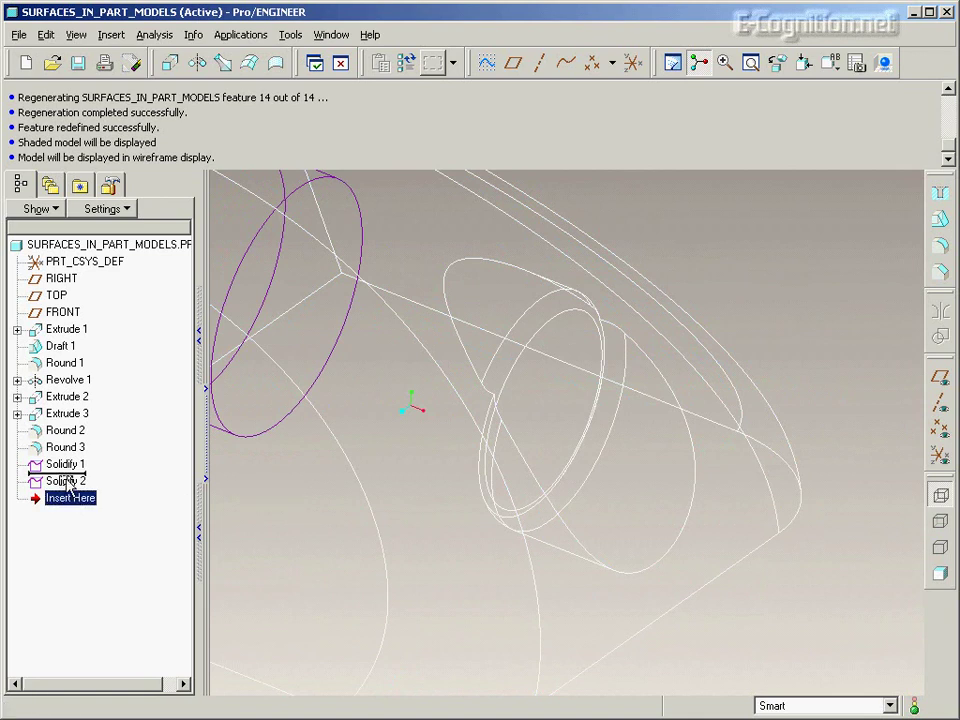
left_click_drag(68, 487, 68, 484)
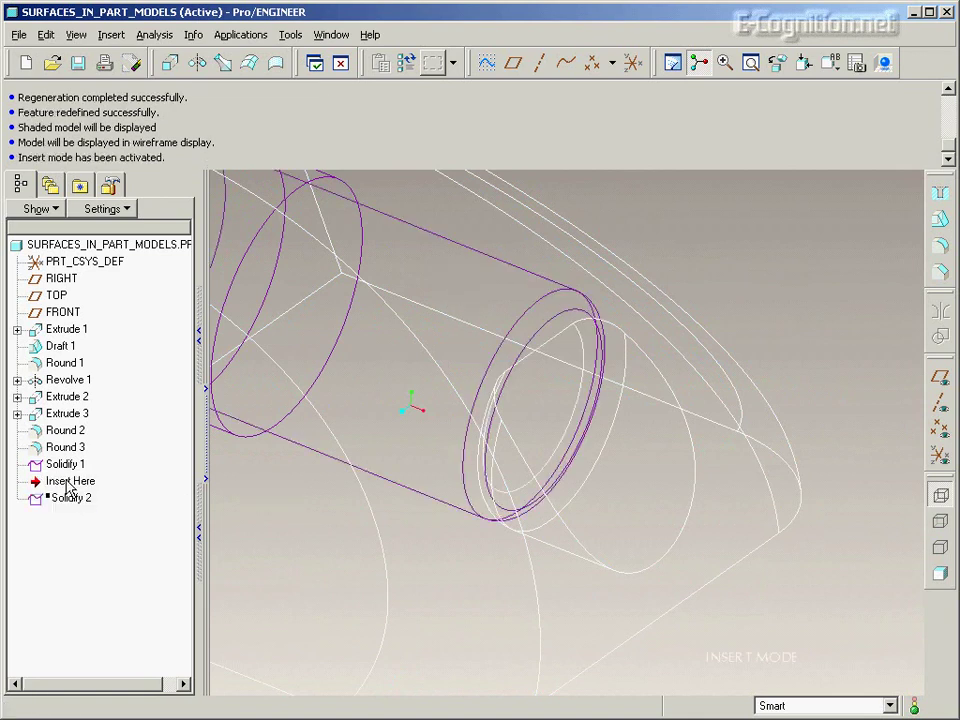
- Round the edge where the circular cut made by Solidify 1 meets the outer body surface
left_click(938, 246)
left_click(658, 336)
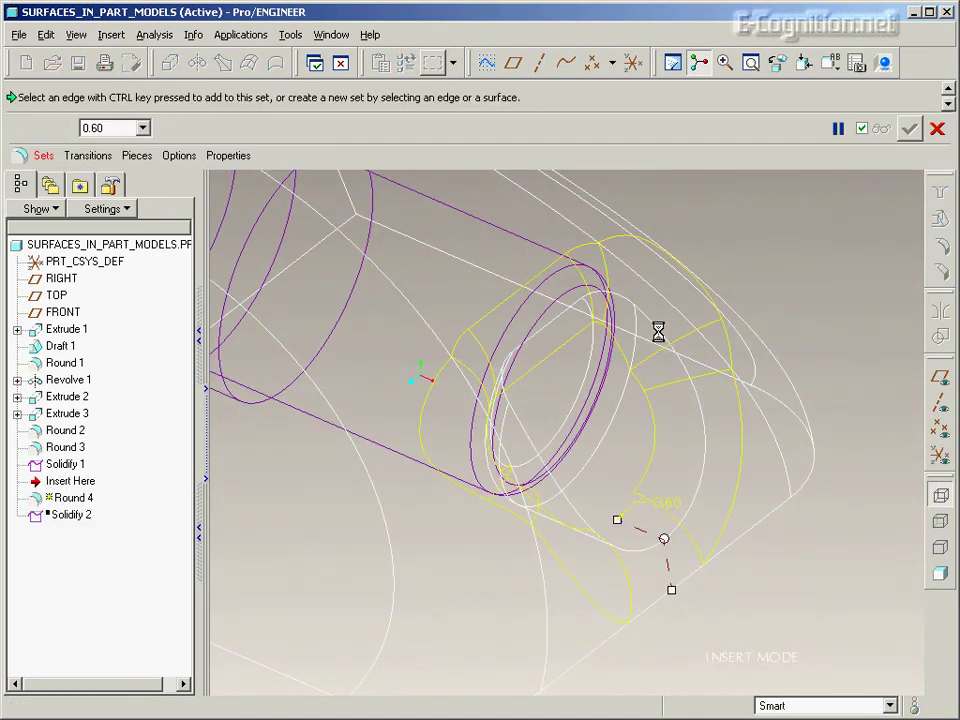
left_click_drag(671, 592, 667, 567)
middle_click(859, 295)
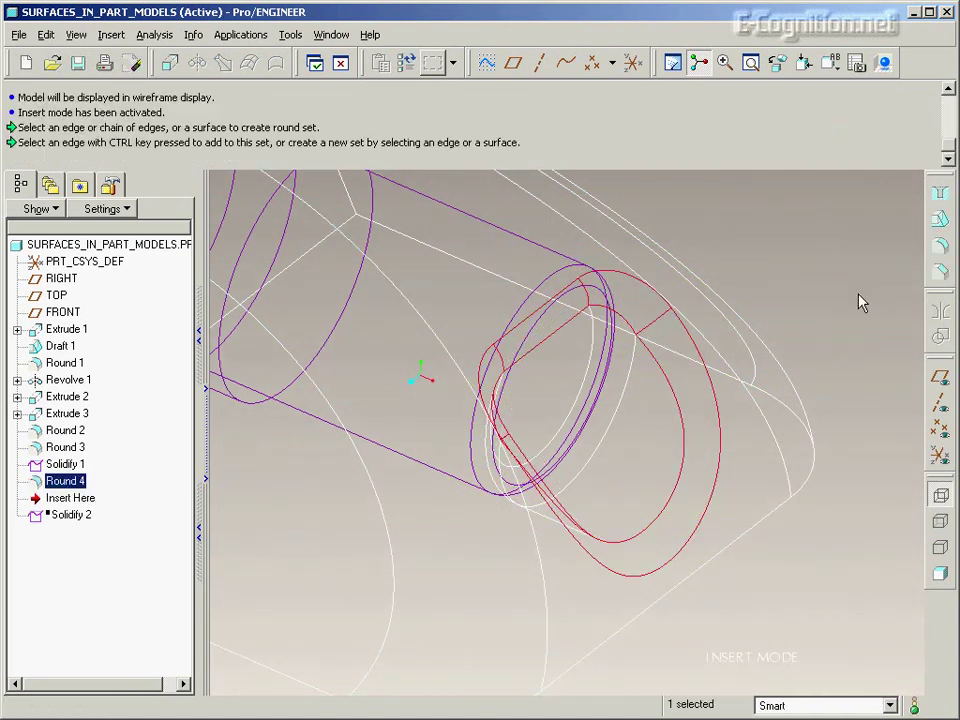
- Resume the suppressed Solidify 2 feature and display the model shaded
right_click(73, 519)
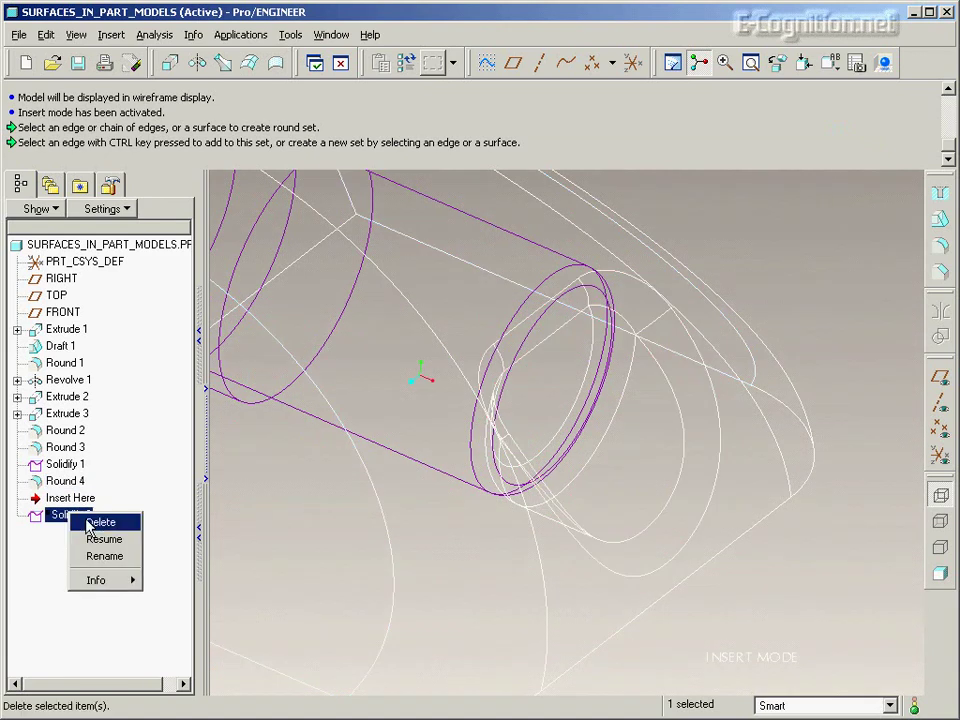
left_click(103, 538)
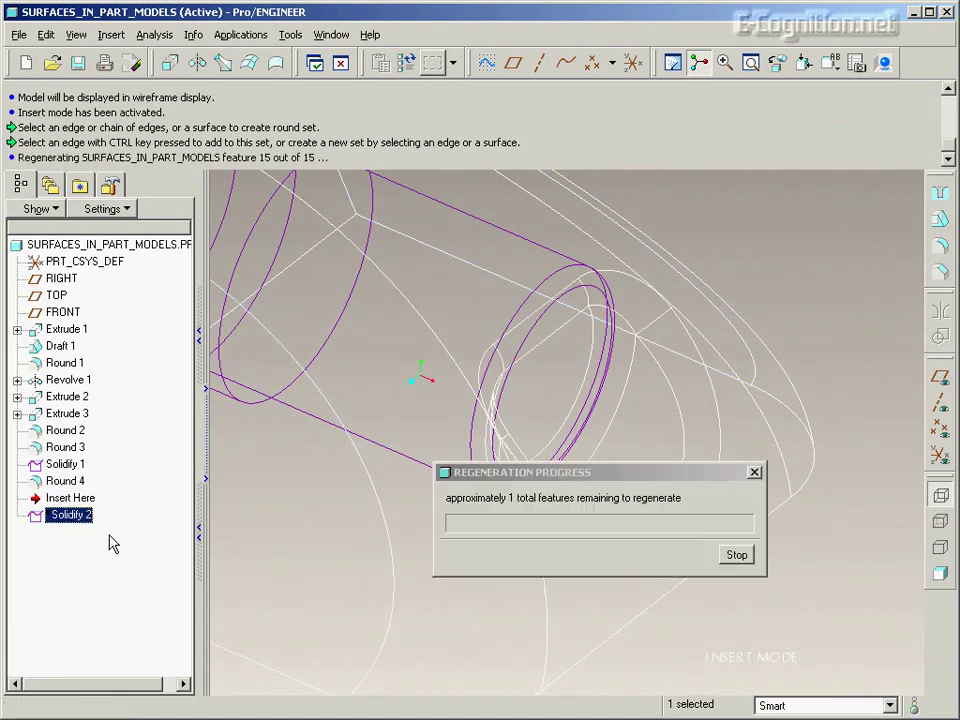
left_click(940, 576)
middle_click_drag(894, 536, 880, 368)
- Round the edge where the Extrude 2 protrusion meets the body, with a radius of about 0.25
left_click(940, 246)
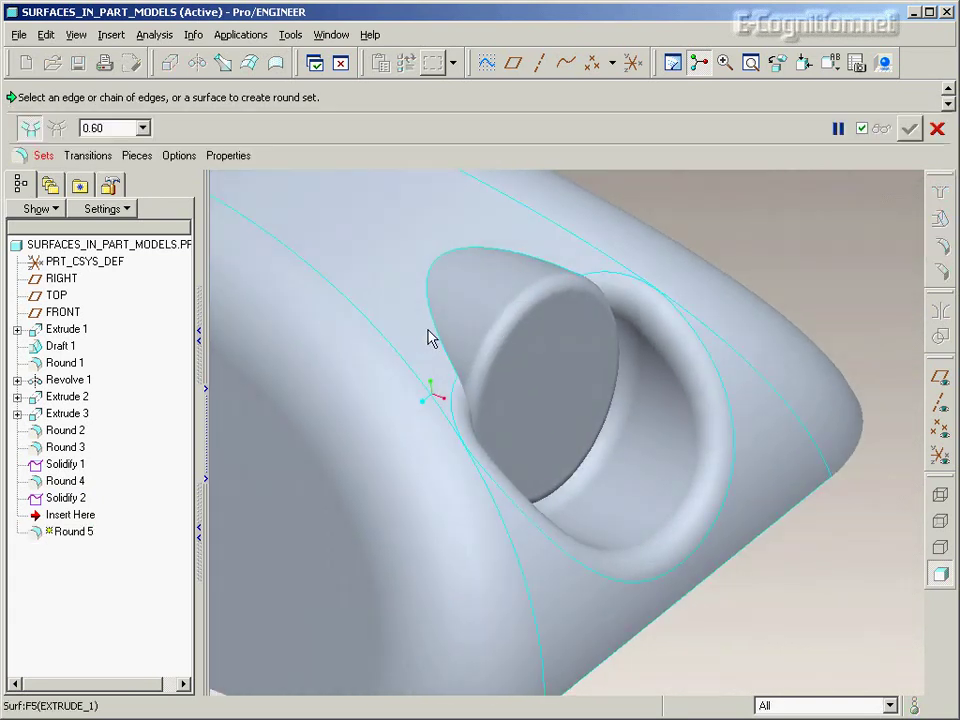
left_click(433, 327)
left_click_drag(428, 249, 438, 254)
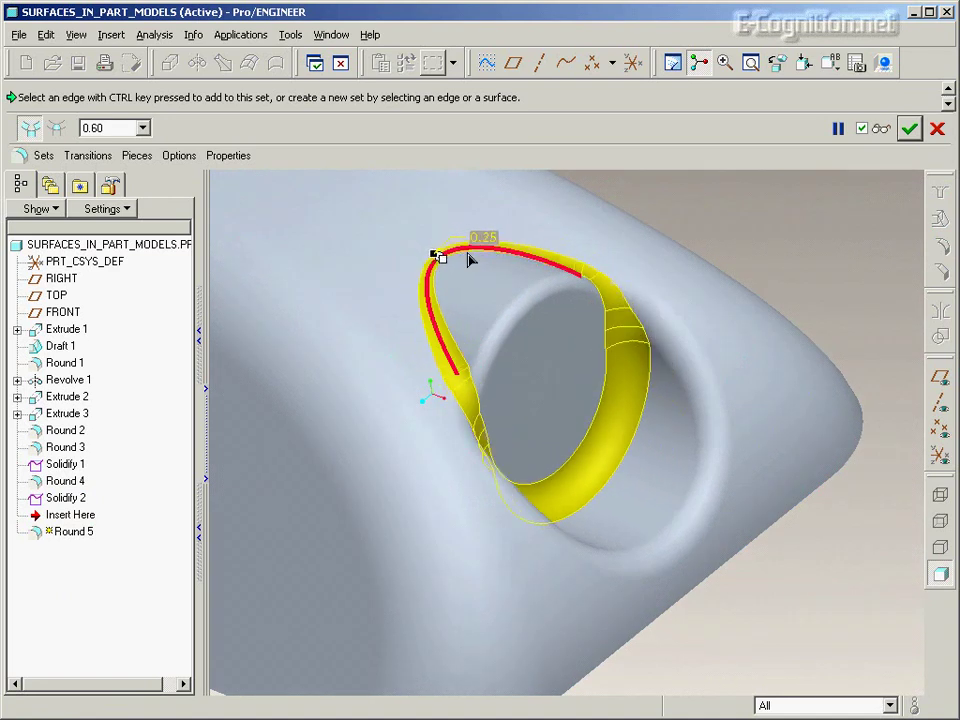
middle_click(778, 257)
middle_click_drag(778, 256, 778, 256)
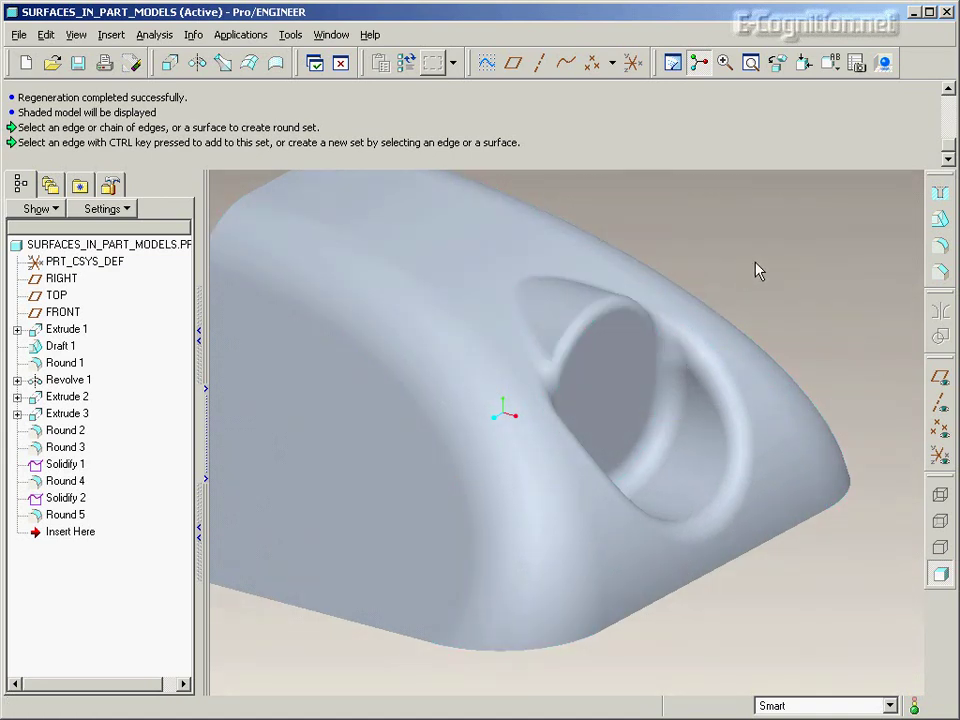
- Roll the model back by moving the insertion point to just after Round 2, and display it in wireframe
left_click(70, 434)
left_click(66, 448)
left_click_drag(80, 536, 71, 446)
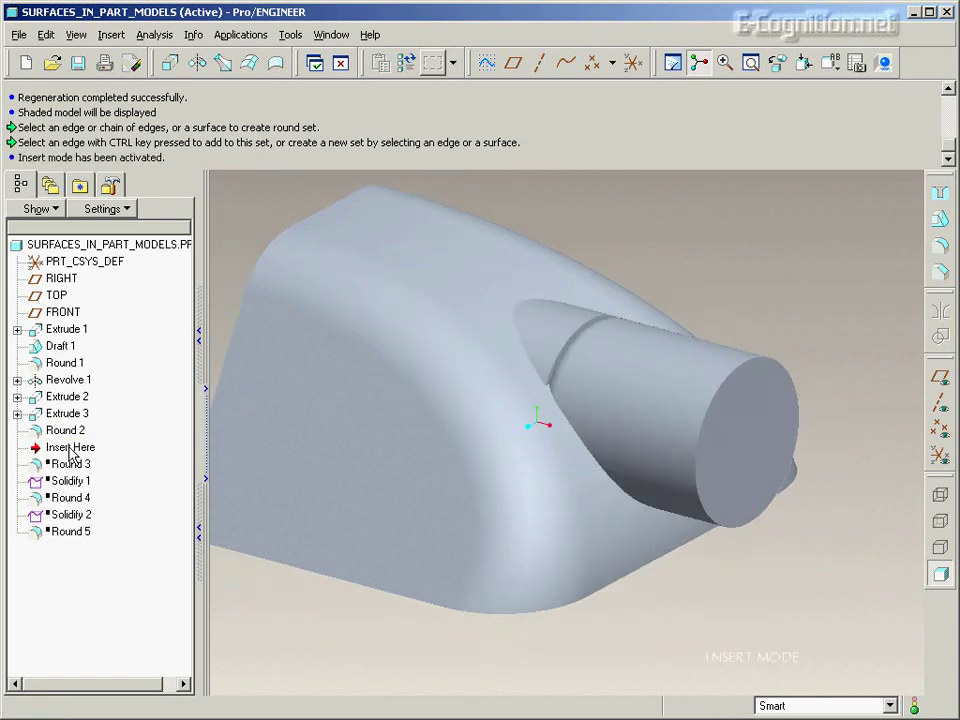
left_click(938, 496)
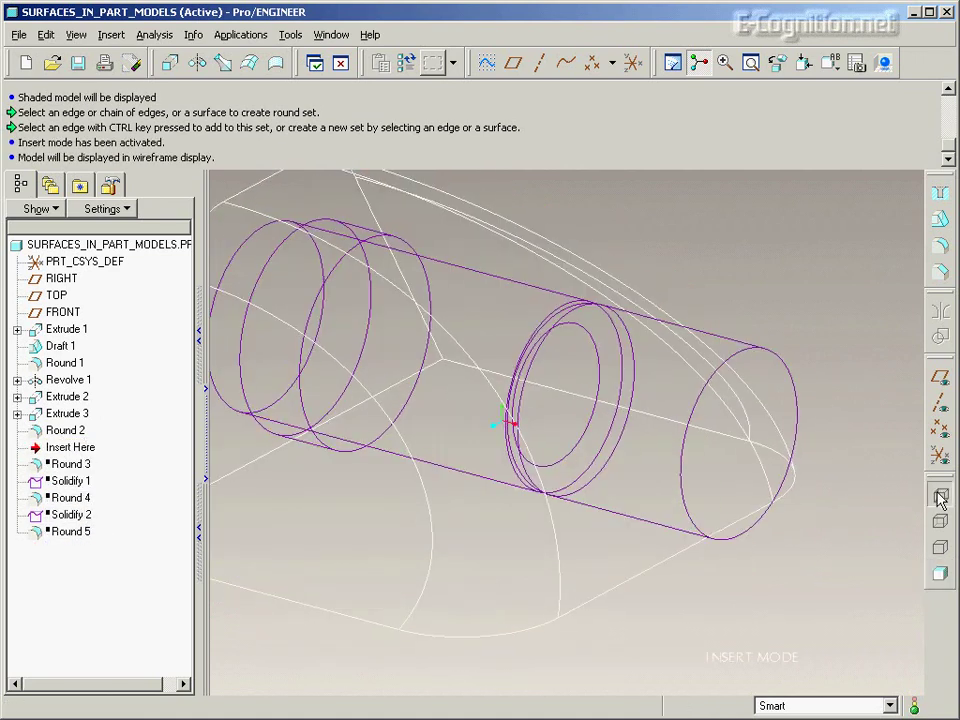
- Start a draft on the flat end surface of the Extrude 2 cylinder and display the datum axes
left_click(941, 220)
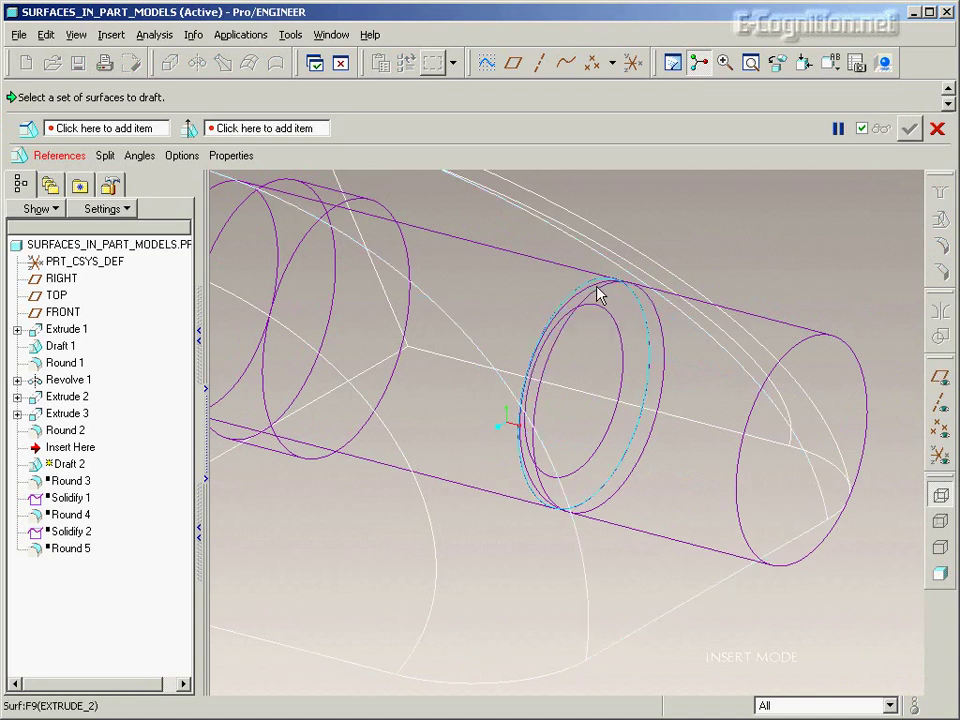
left_click(598, 293)
scroll(632, 358, "down", 2)
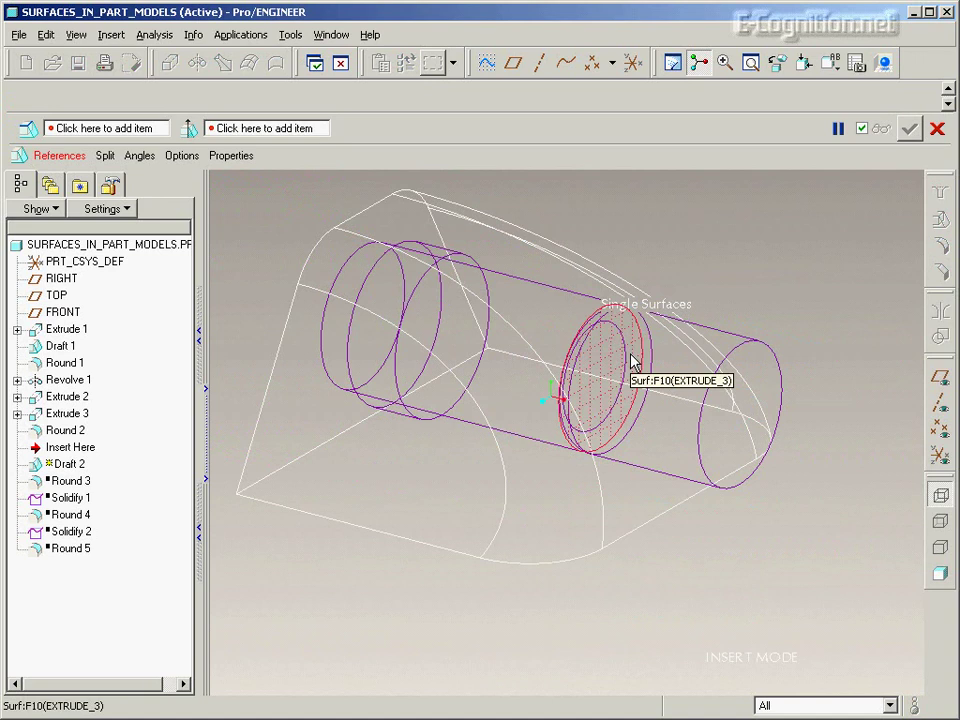
left_click(940, 402)
middle_click_drag(888, 393, 742, 216)
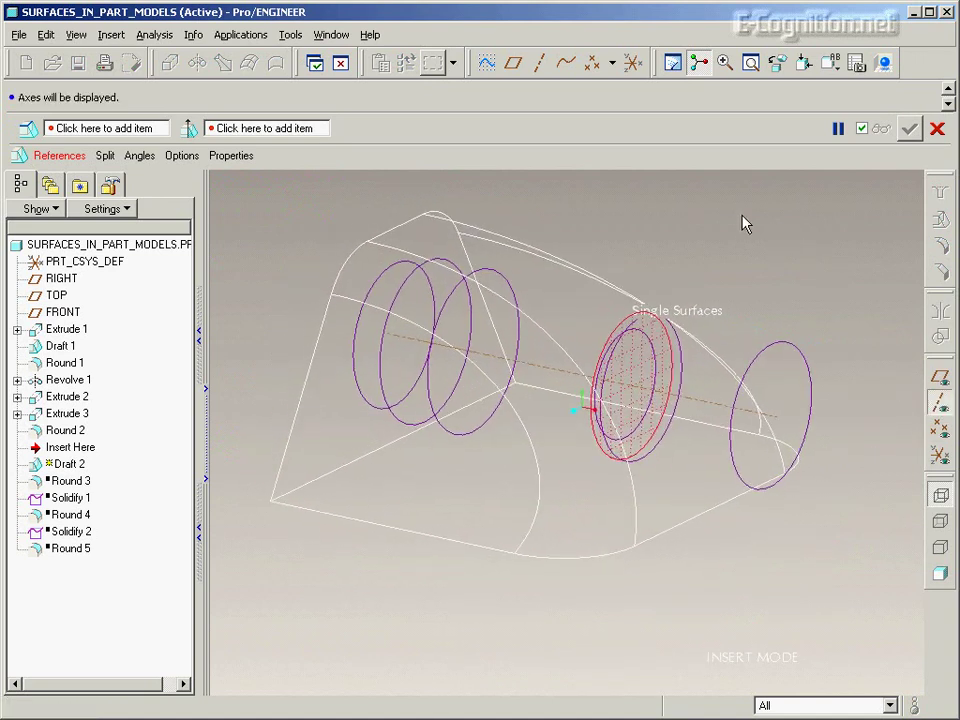
- Within the draft, create a datum plane parallel to the TOP plane and through the Revolve 1 axis A_2
left_click(513, 63)
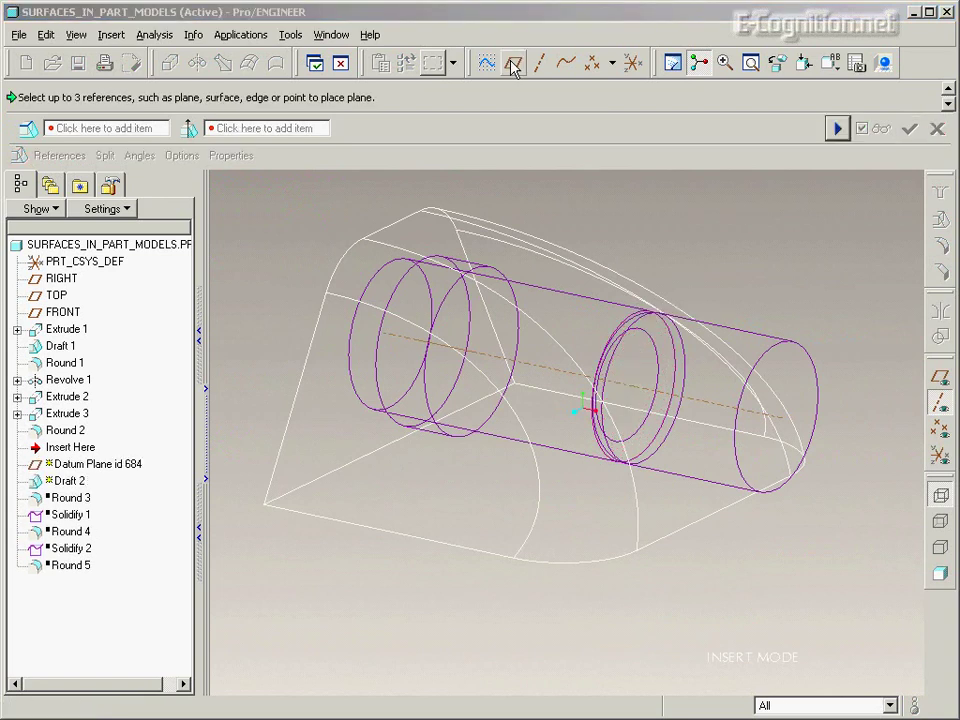
left_click(939, 378)
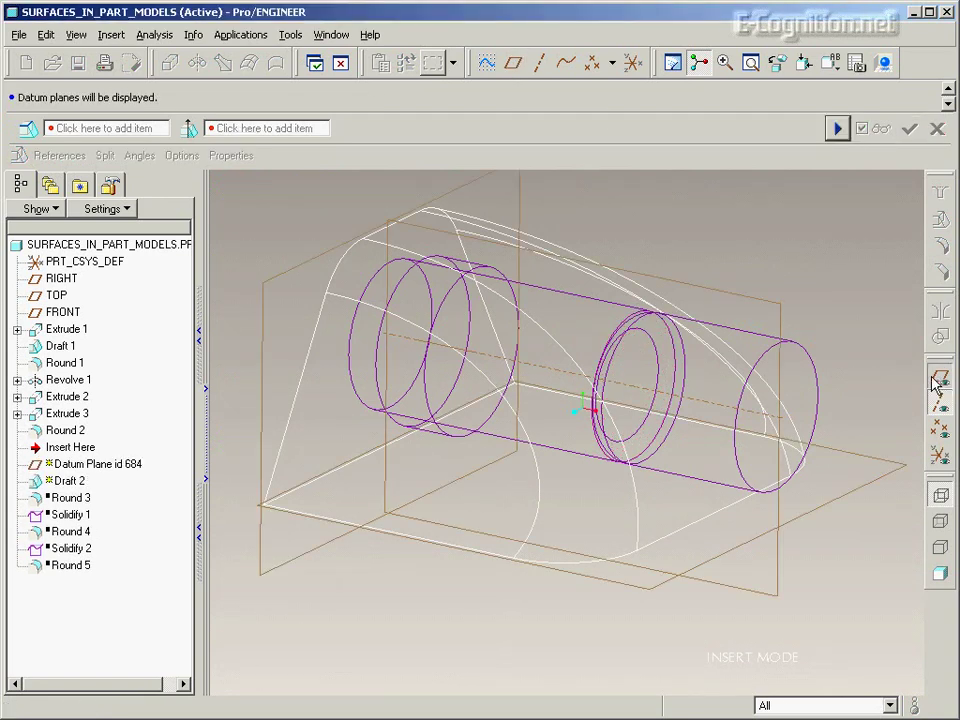
left_click(865, 492)
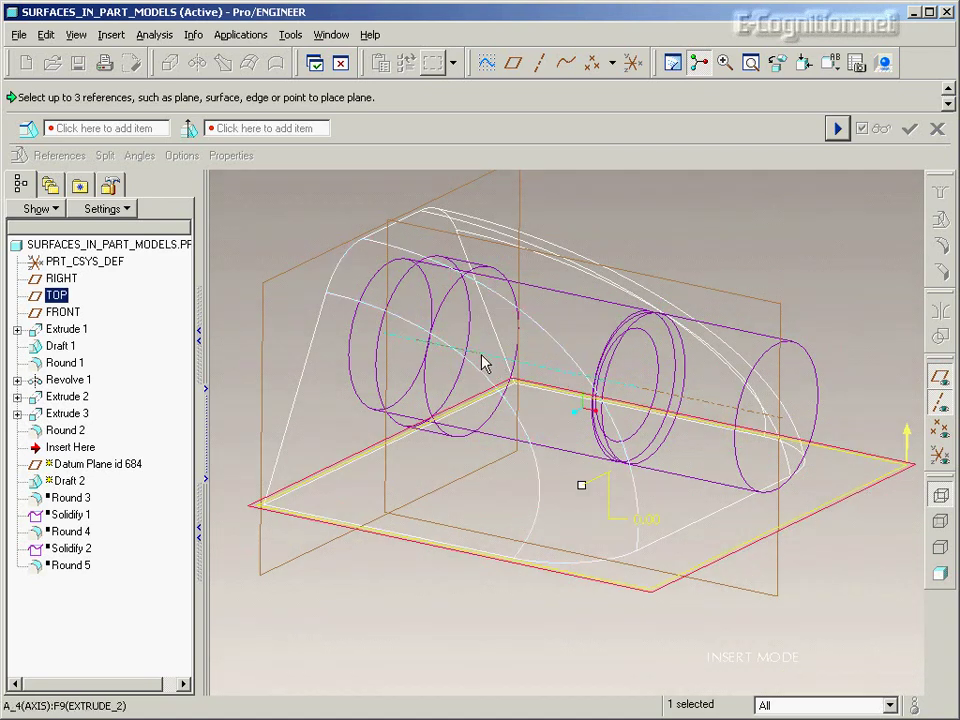
left_click(447, 358, "ctrl")
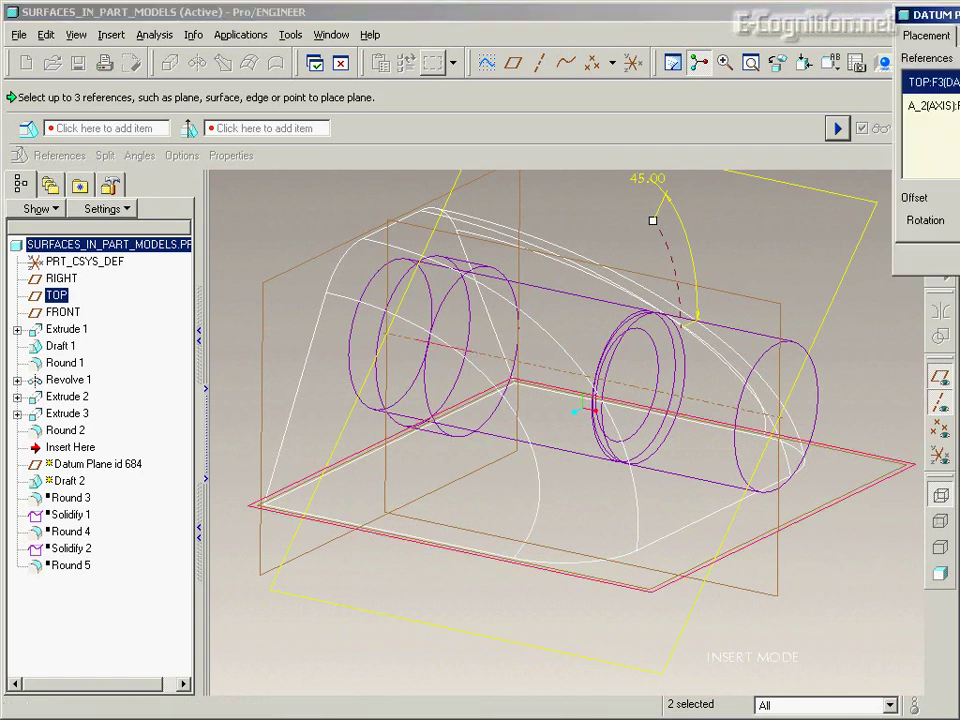
left_click(914, 79)
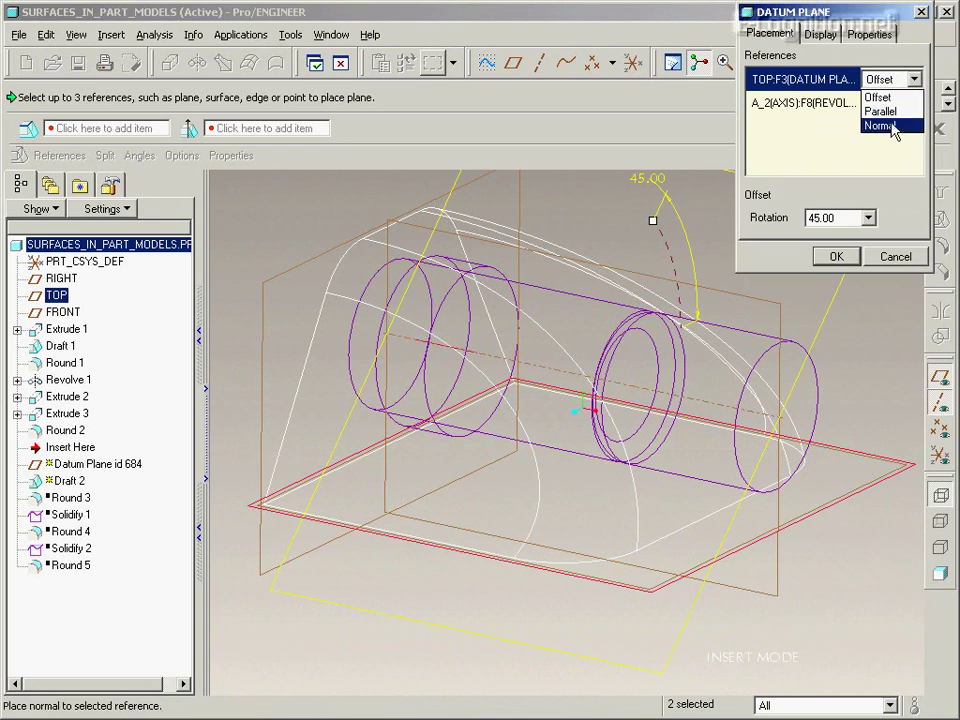
left_click(882, 111)
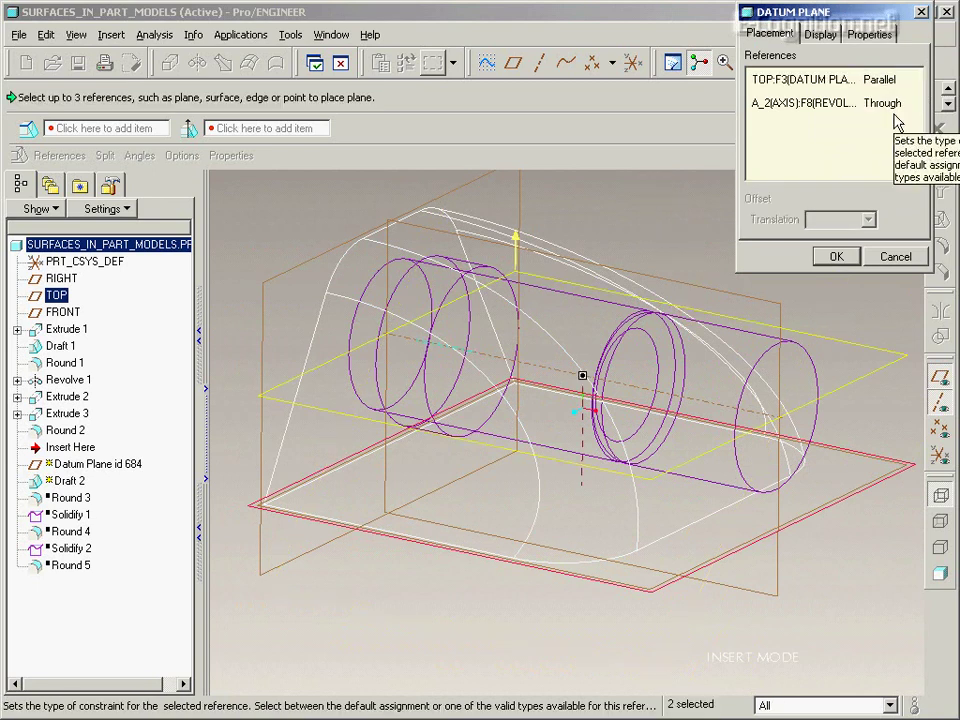
left_click(836, 256)
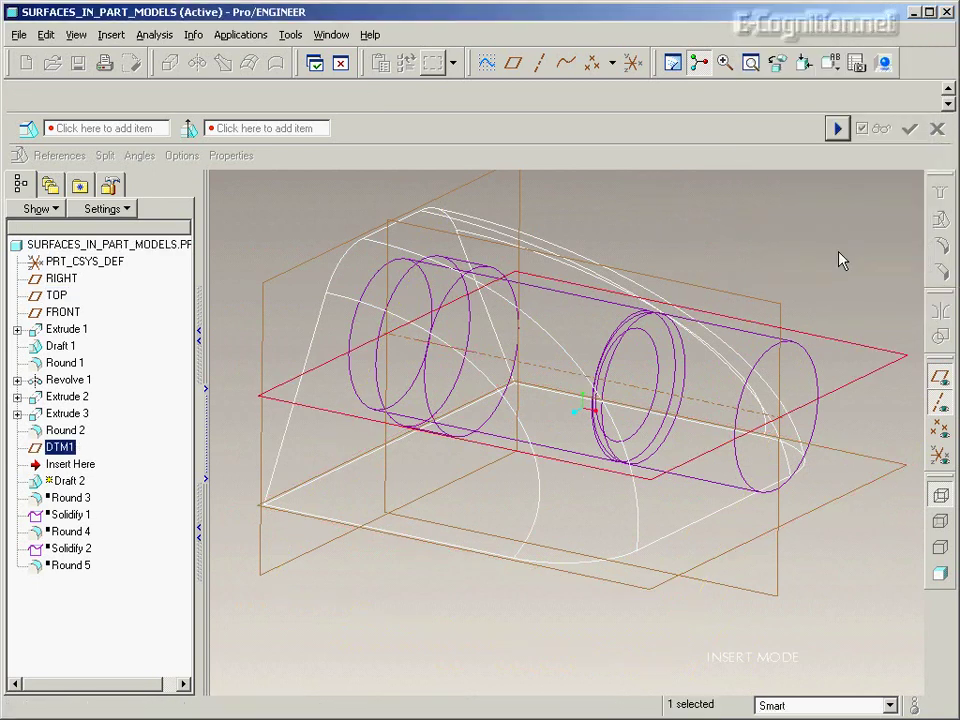
- Draft the flat Extrude 2 end surface by 3 degrees, using datum plane DTM1 as draft hinge and pull direction
left_click(836, 128)
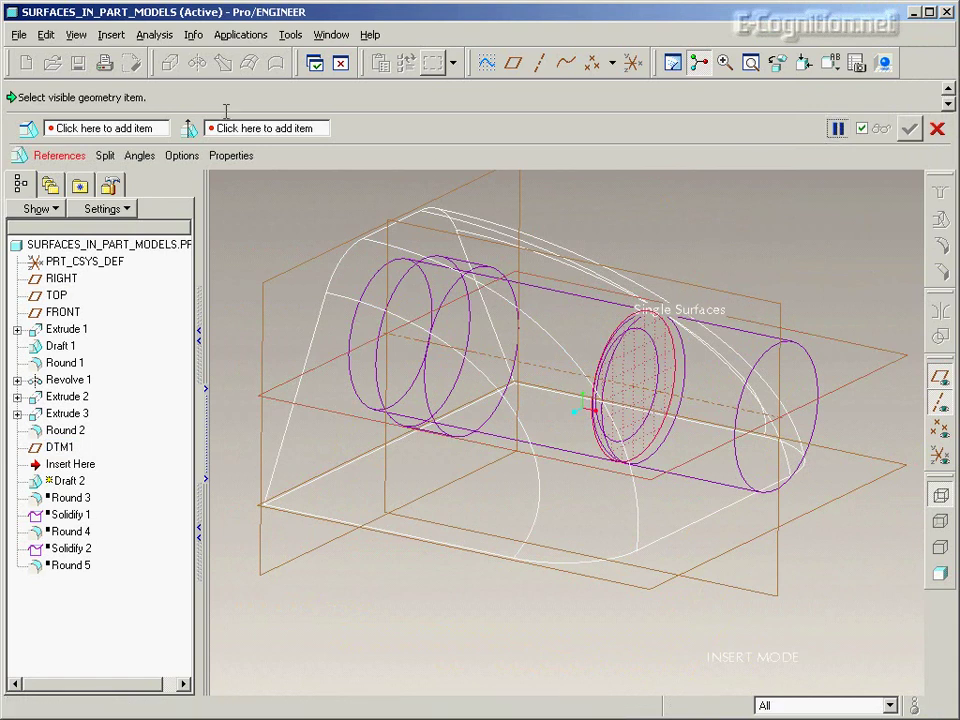
left_click(69, 157)
left_click(92, 259)
left_click(909, 363)
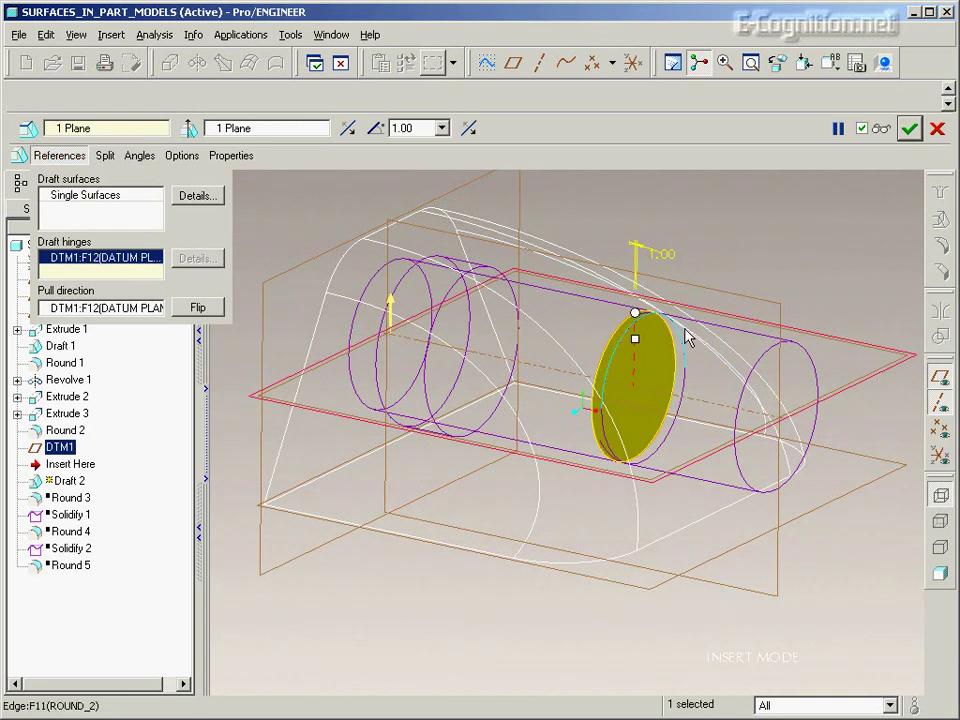
left_click_drag(636, 340, 633, 340)
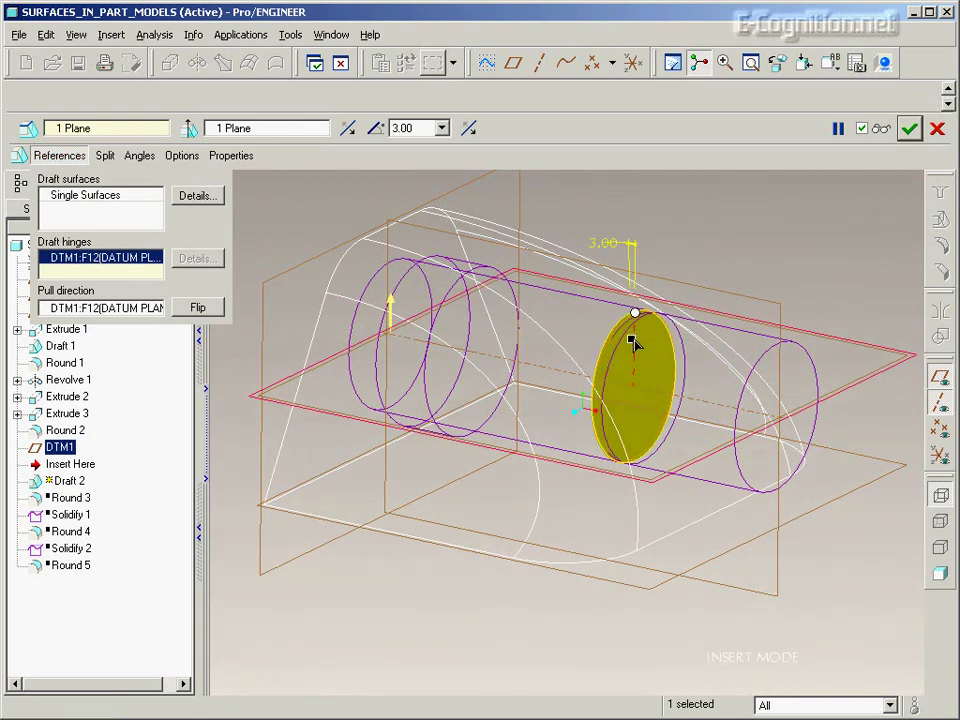
middle_click(795, 249)
- Cancel insert mode and resume all features suppressed after Draft 2
left_click(75, 498)
right_click(92, 498)
left_click(112, 506)
key("Return")
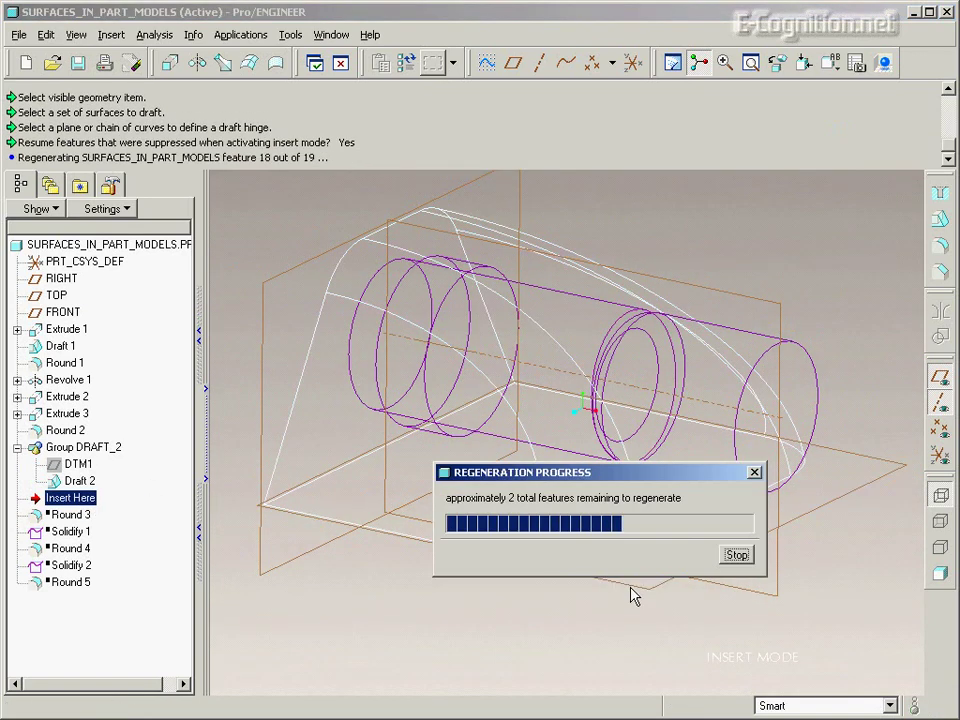
- Hide the datum planes and axes, display the model shaded and turn it to show its flat back face
left_click(940, 376)
left_click(940, 402)
left_click(940, 574)
mouse_move(891, 562)
middle_mouse_down()
mouse_move(876, 553)
mouse_move(804, 403)
mouse_move(812, 328)
mouse_move(563, 300)
mouse_move(766, 257)
mouse_move(767, 265)
middle_mouse_up()
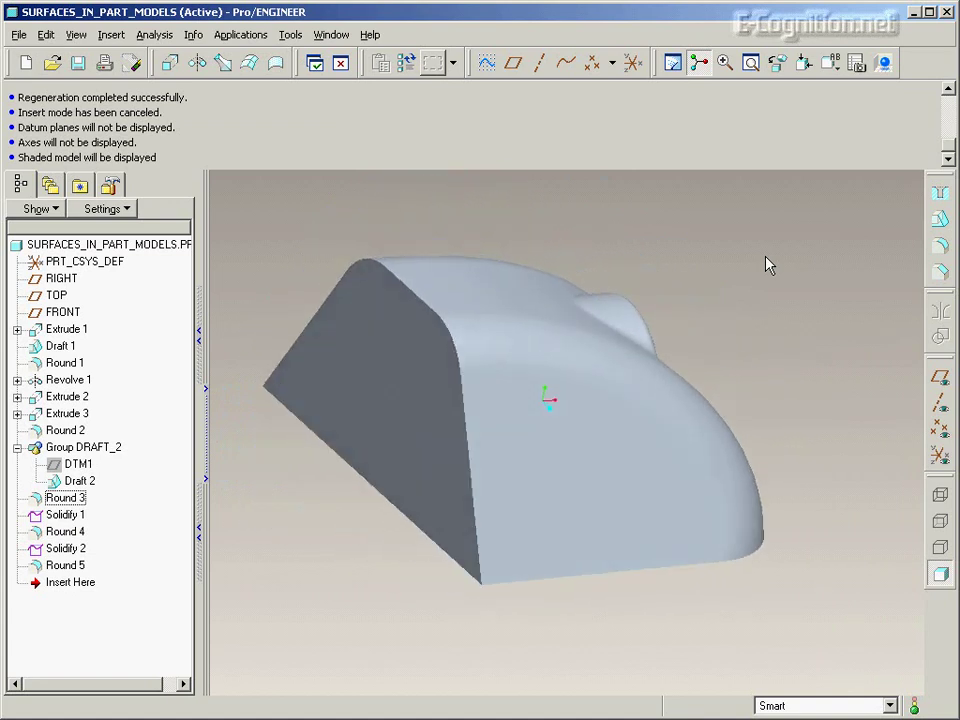
- Start a new extrude with an internal sketch on the TOP datum plane, accepting the default sketch orientation
left_click(131, 62)
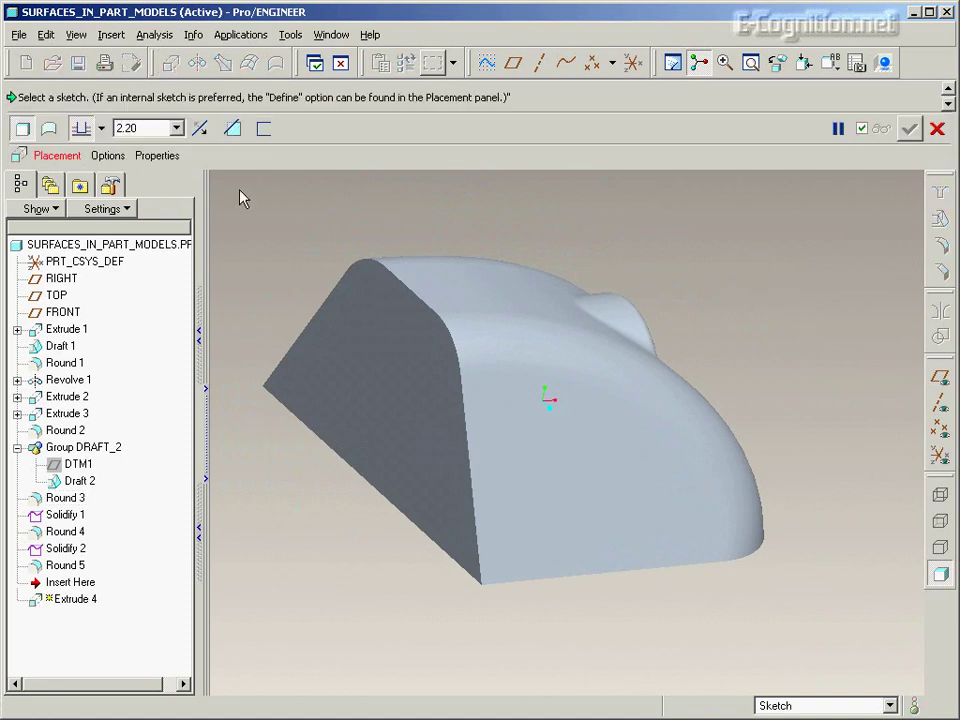
left_click(55, 155)
left_click(208, 199)
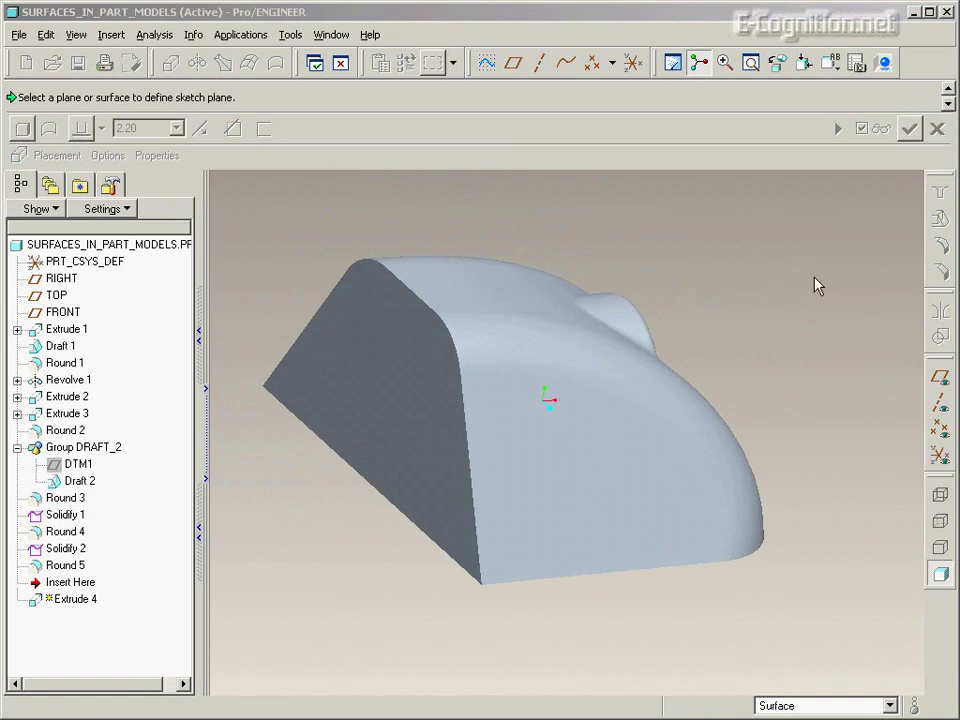
left_click(940, 377)
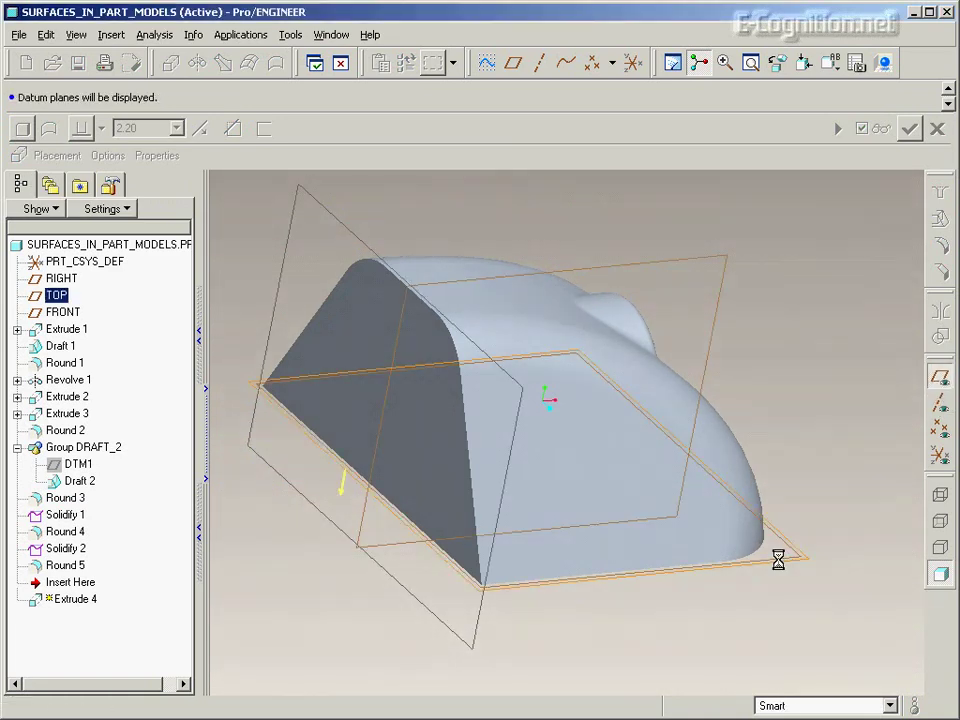
left_click(782, 567)
middle_click(838, 413)
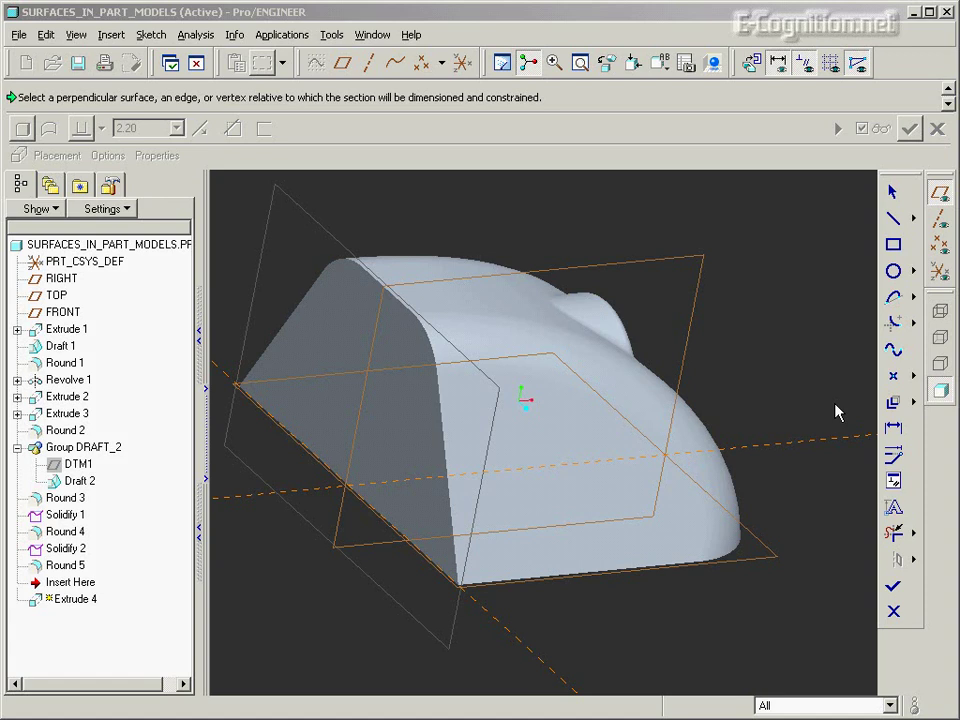
- Offset the chain of outer bottom edges running from one end of the flat back face around the front to the other outward by 1.00
left_click(893, 402)
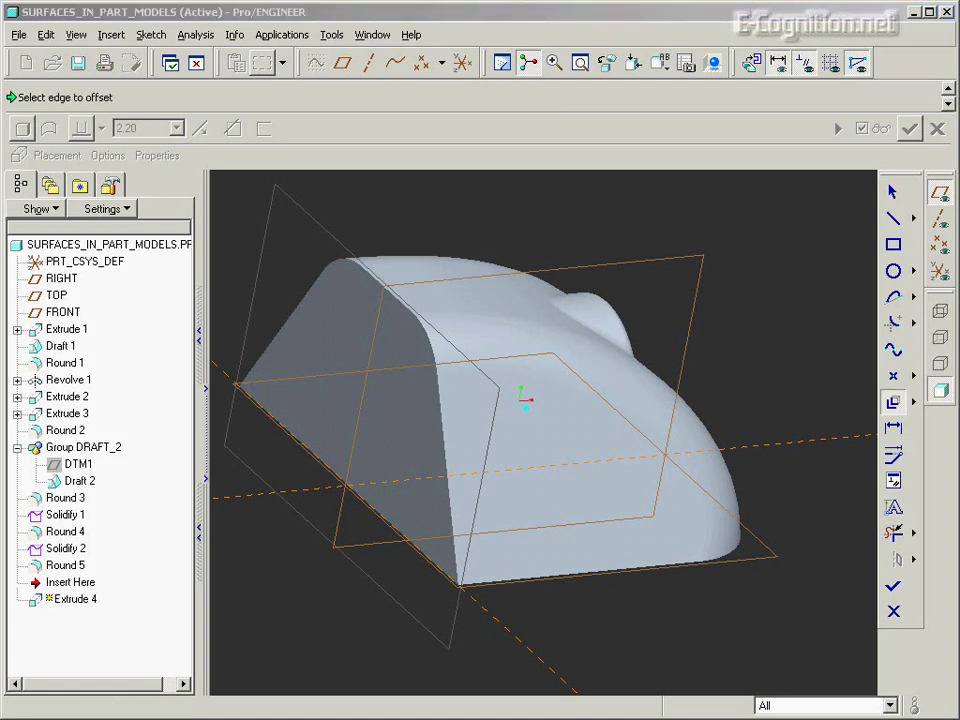
left_click_drag(900, 195, 828, 198)
left_click(808, 243)
left_click(532, 584)
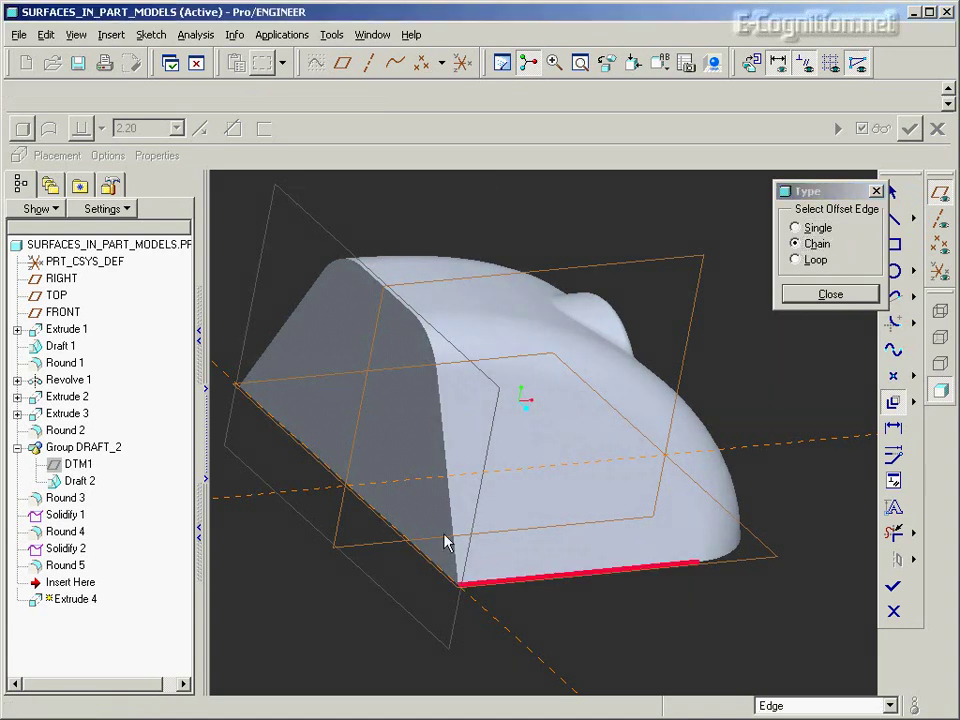
left_click(290, 388)
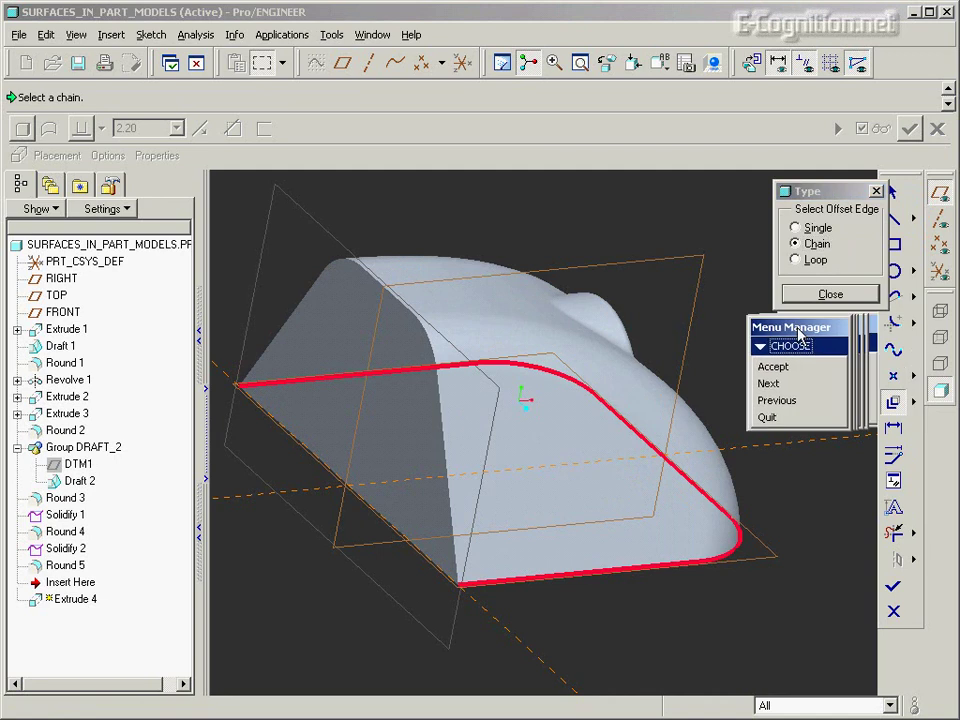
left_click(785, 386)
left_click(785, 386)
left_click(785, 386)
left_click(785, 386)
left_click(781, 370)
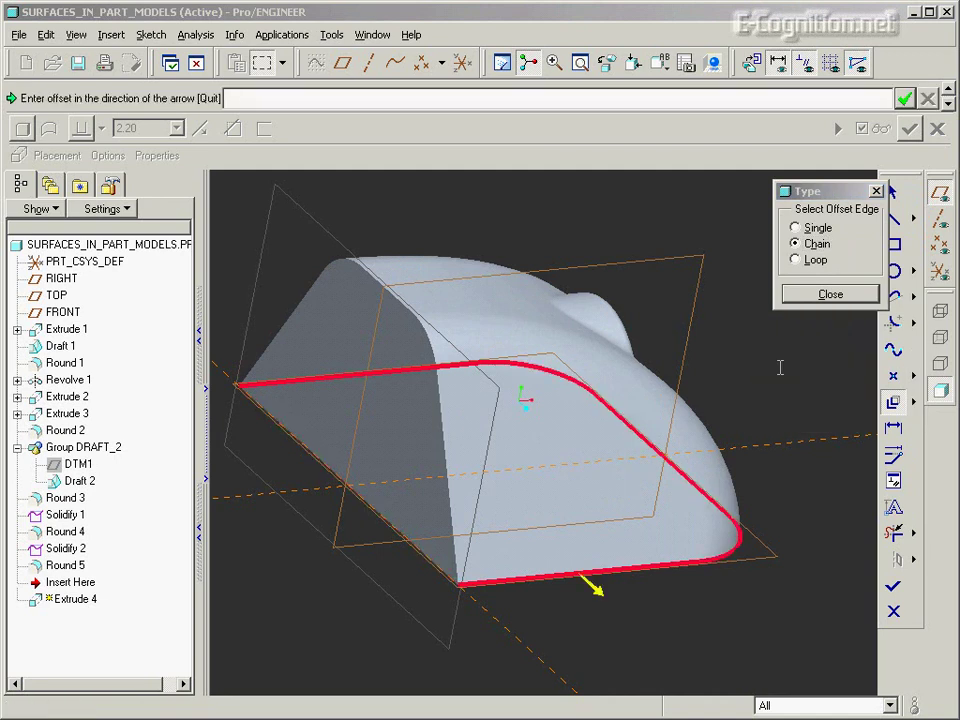
type("1.6")
key("Return")
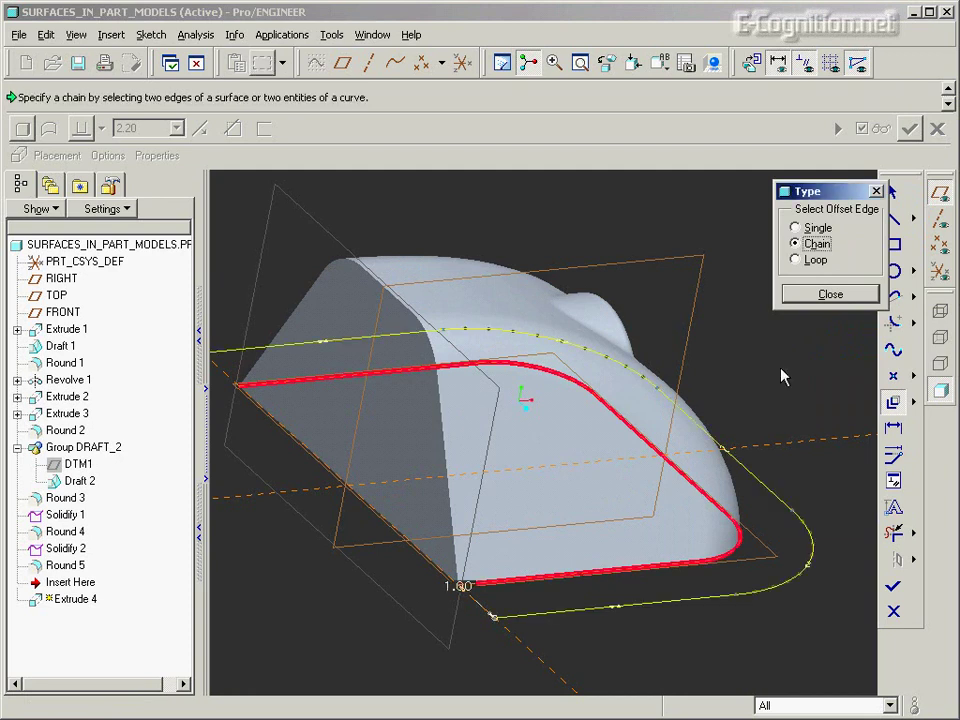
left_click(815, 298)
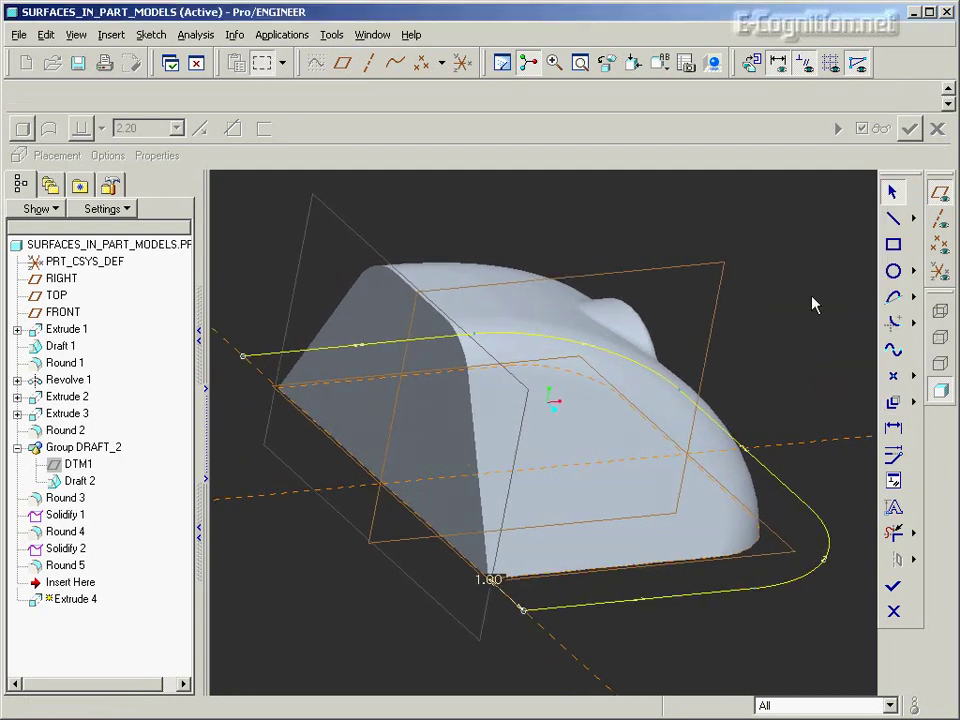
- Close the section with a straight line joining the offset chain's two open ends along the back, and finish the sketch
right_click(770, 298)
left_click(788, 299)
left_click(245, 358)
left_click(521, 611)
middle_click(720, 575)
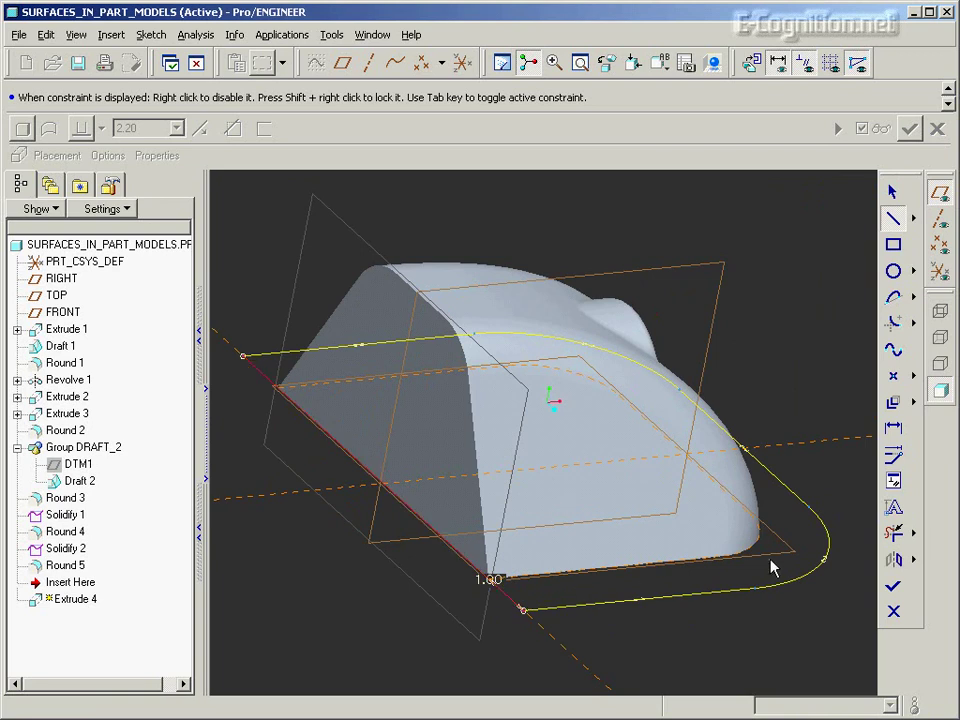
left_click(894, 588)
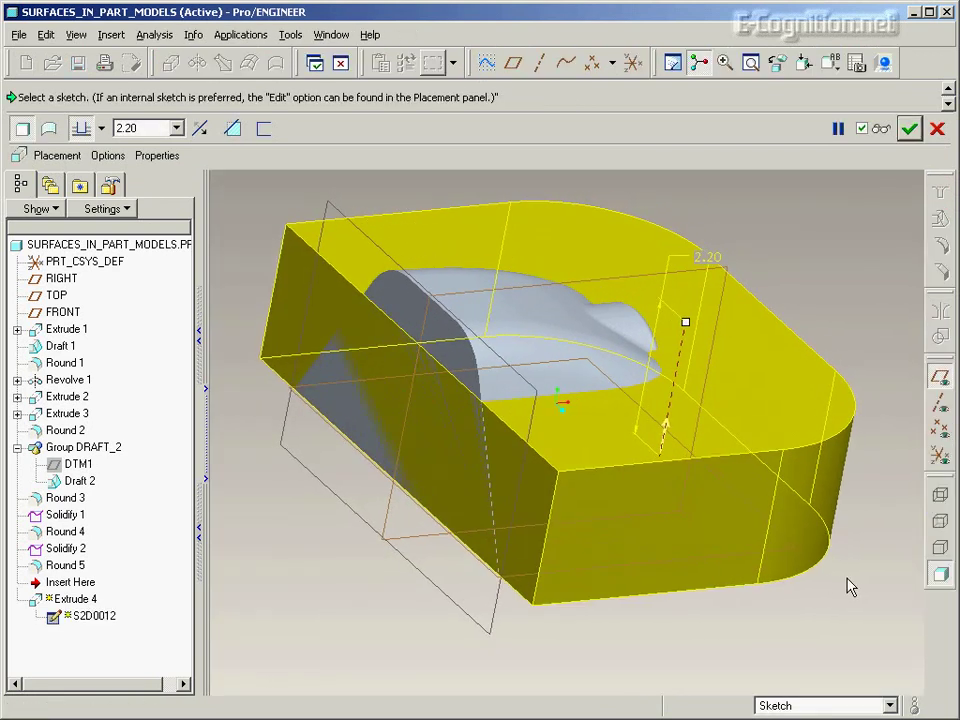
- Set the base extrude's depth to 0.20 and complete the feature
double_click(695, 262)
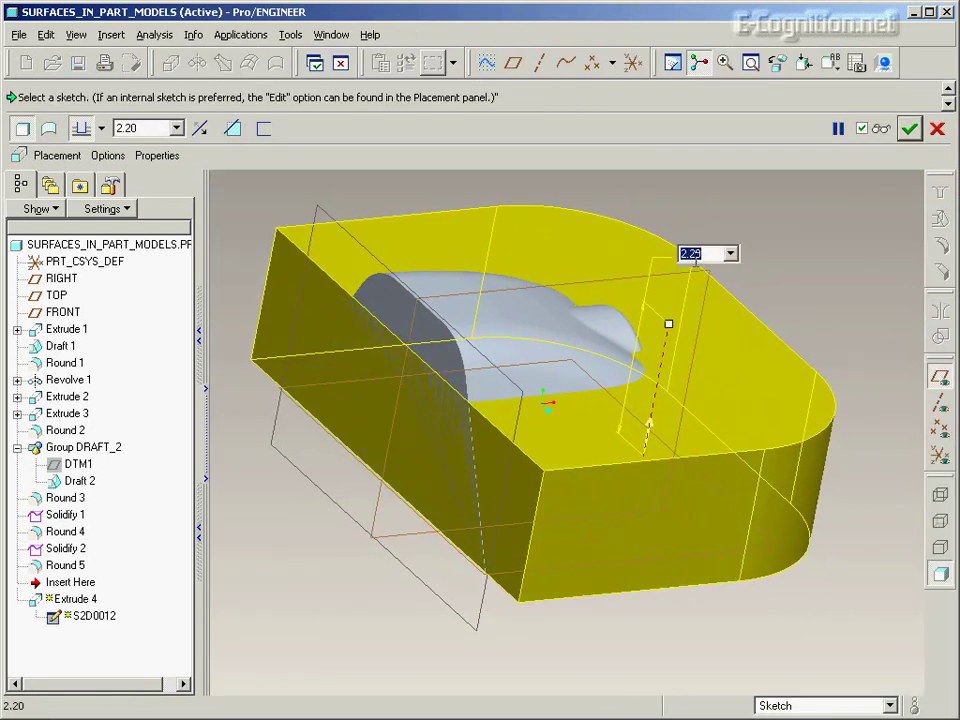
key("Return")
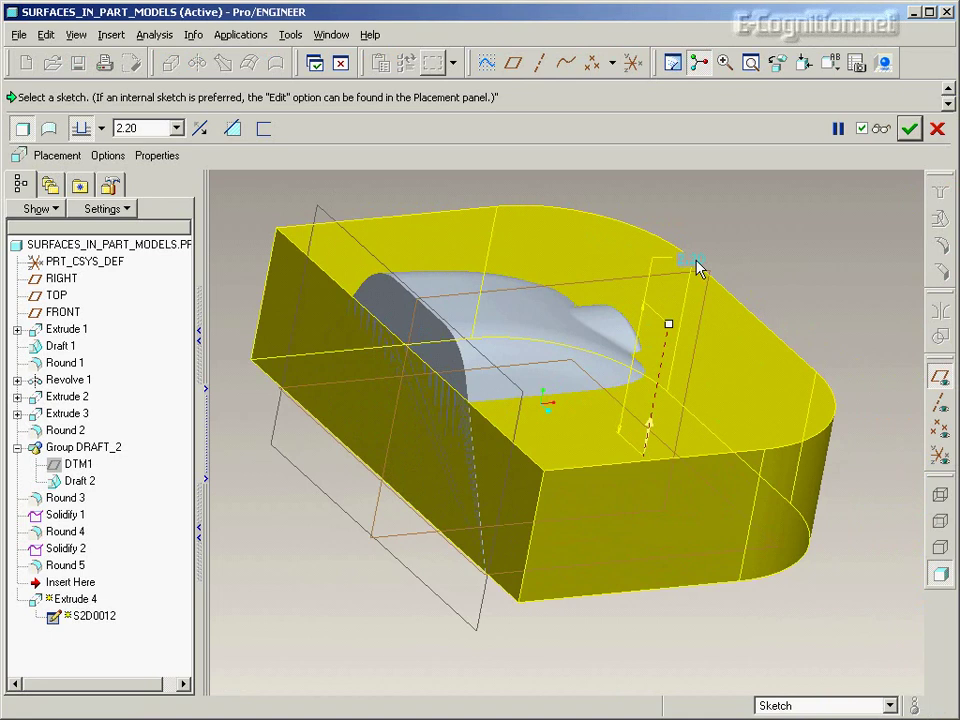
double_click(696, 264)
type("0.2")
key("Return")
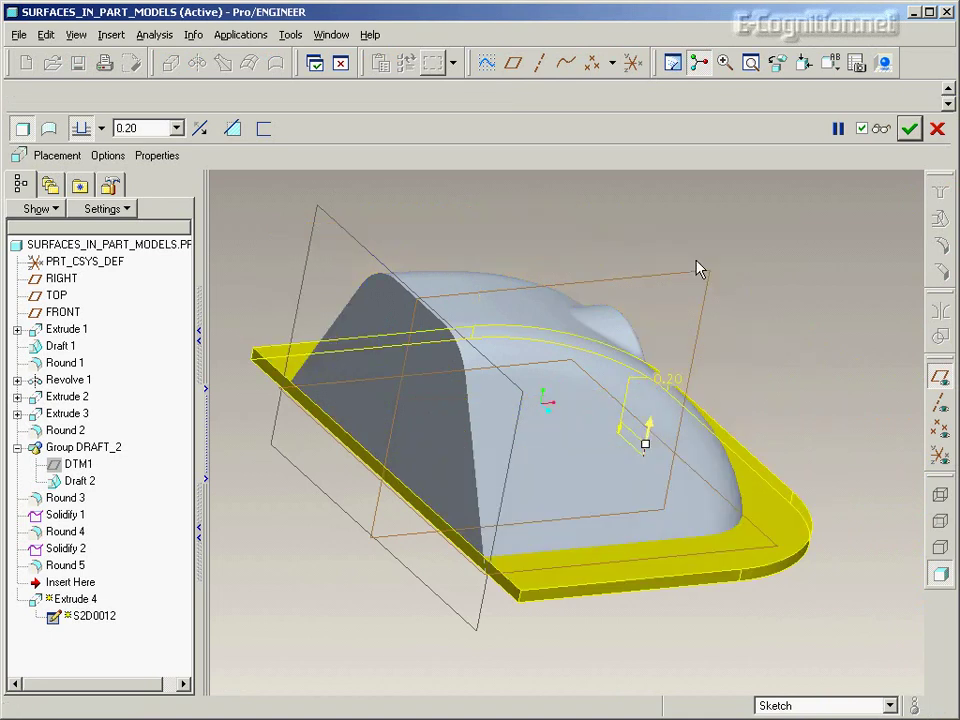
middle_click(748, 321)
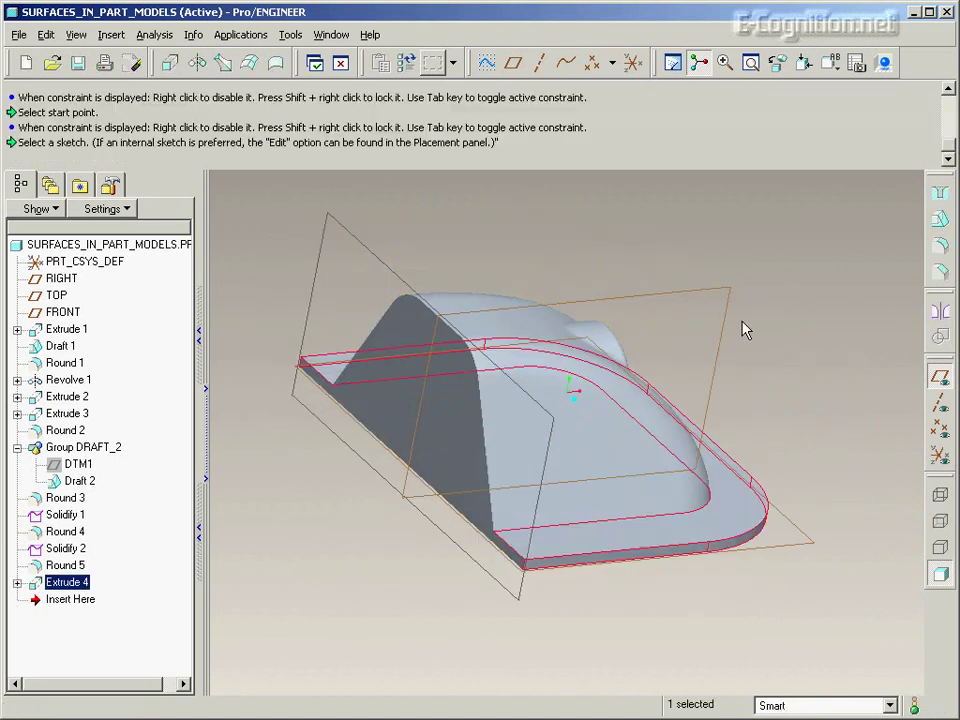
- Deselect the new base extrude and hide the datum planes
left_click(770, 351)
middle_click_drag(770, 351, 770, 351)
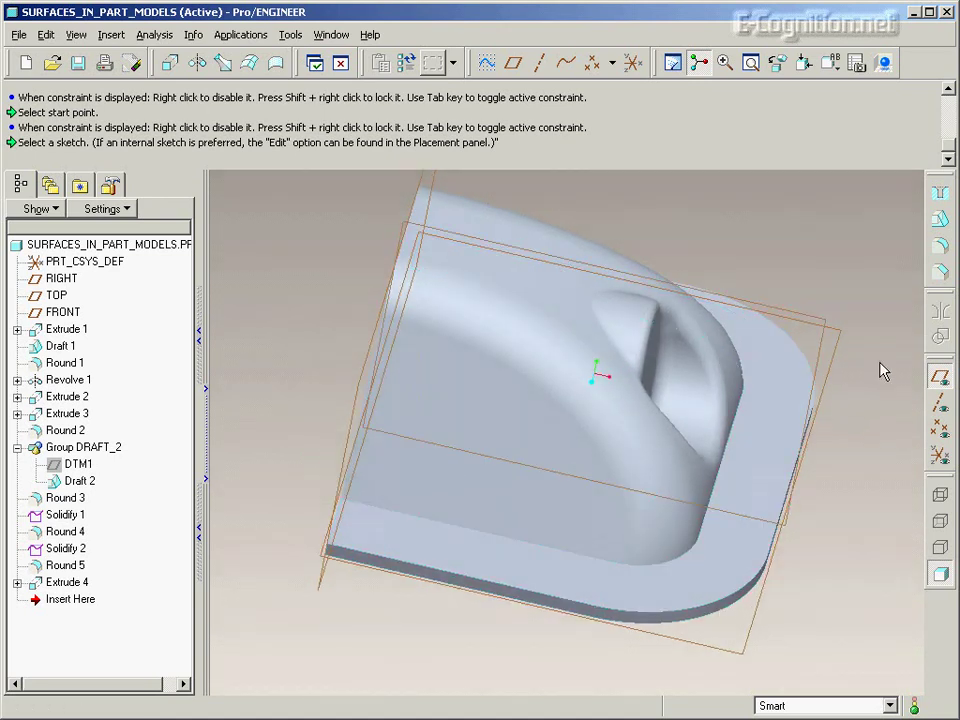
left_click(932, 378)
middle_click_drag(859, 359, 859, 359)
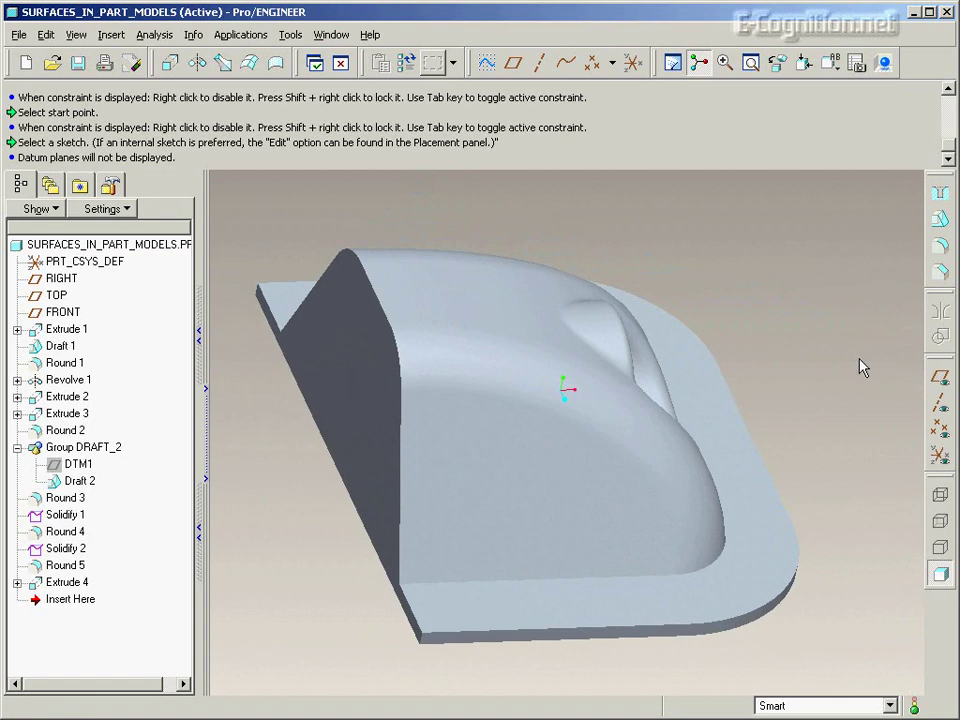
- Copy the dome's surfaces as a seed-and-boundary set, with its top surface as seed and the flat back face and base plate top as boundaries
left_click(447, 321)
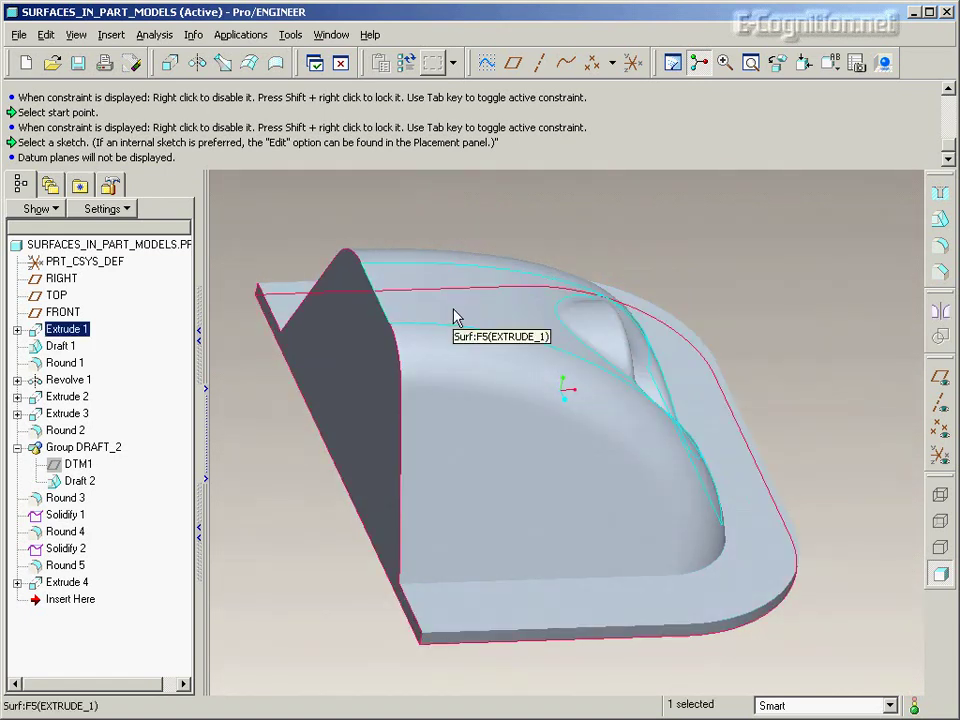
left_click(455, 317)
middle_click_drag(454, 317, 708, 253)
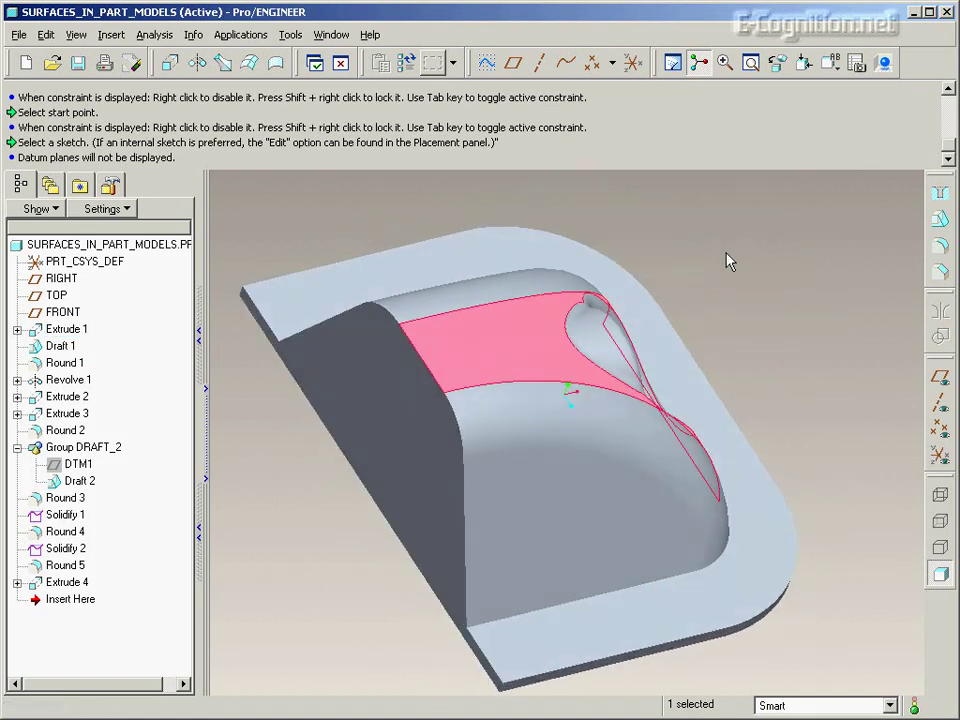
key("ctrl+c")
key("ctrl+v")
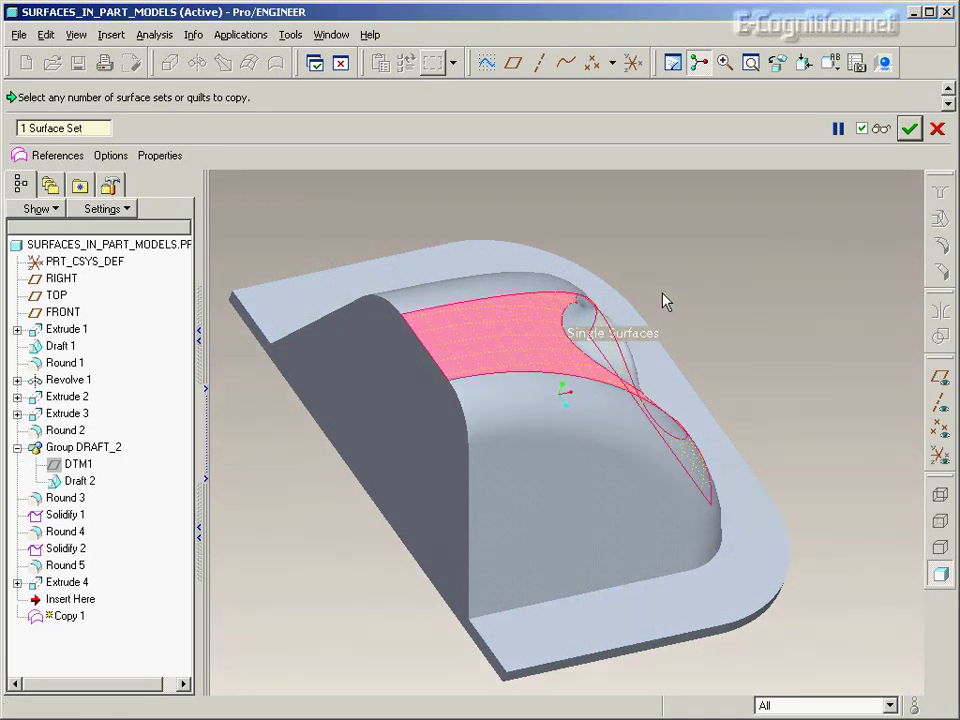
left_click(388, 412, "shift")
left_click(538, 628, "shift")
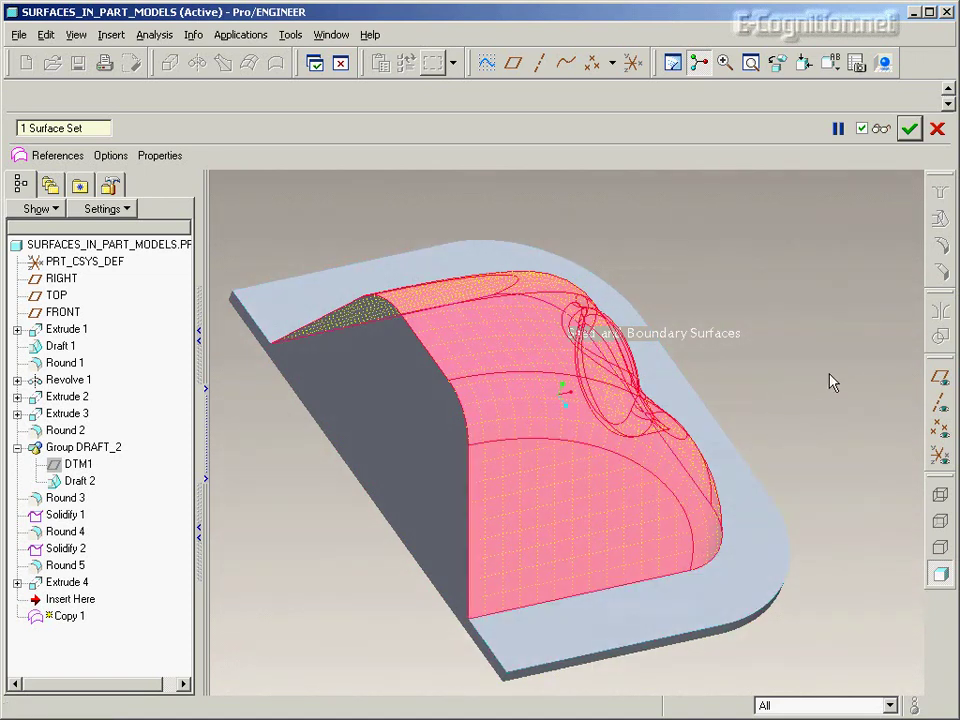
key("ctrl+d")
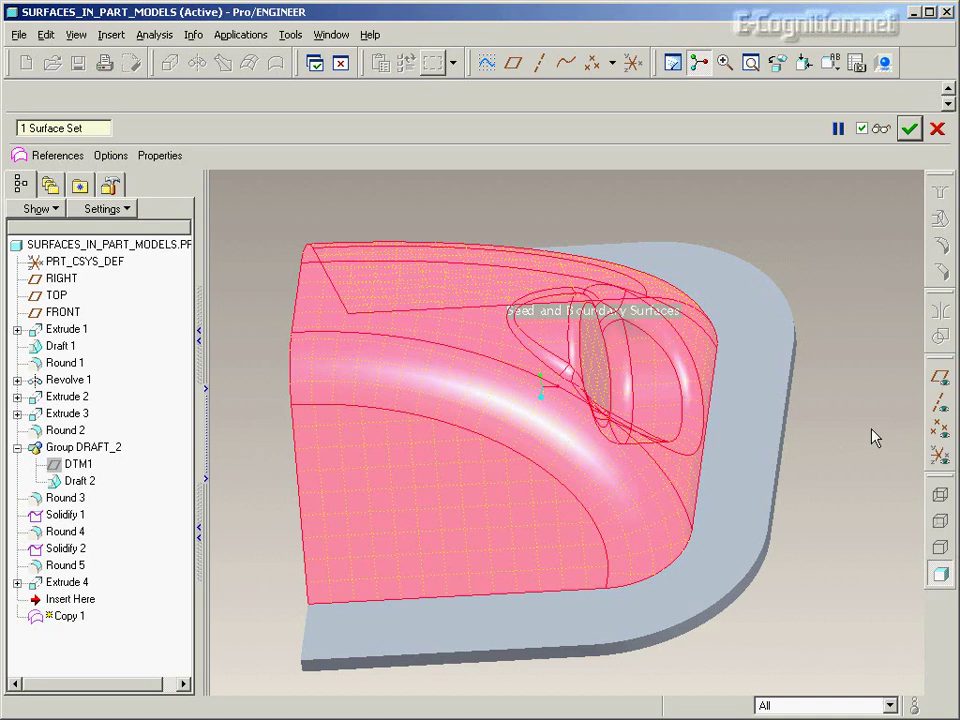
middle_click(872, 437)
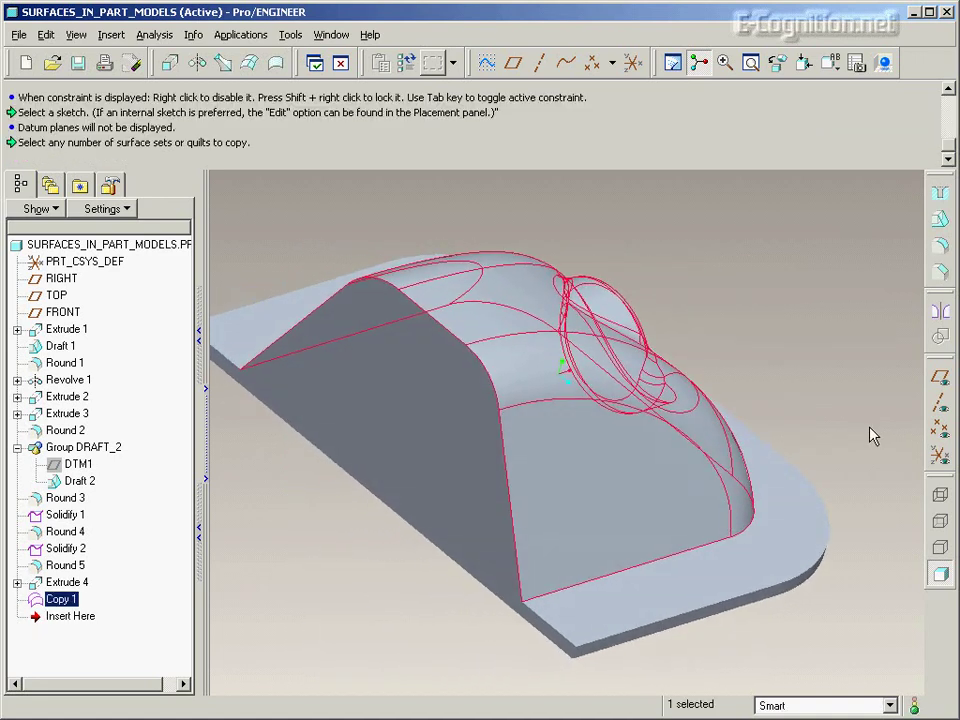
- Offset the copied quilt inward by 0.10
left_click(45, 35)
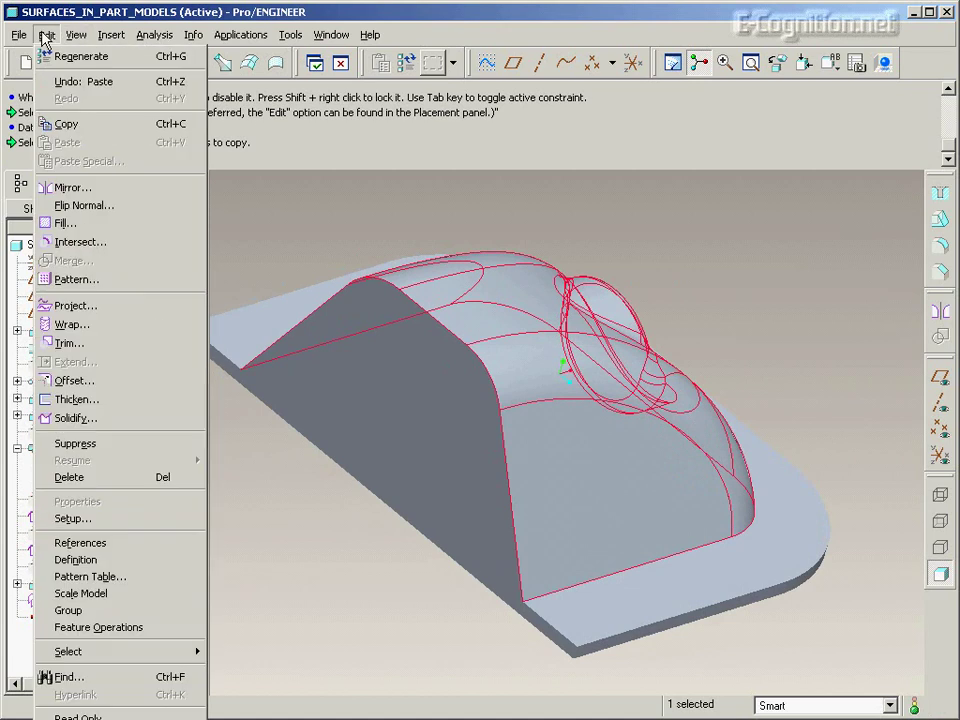
left_click(90, 379)
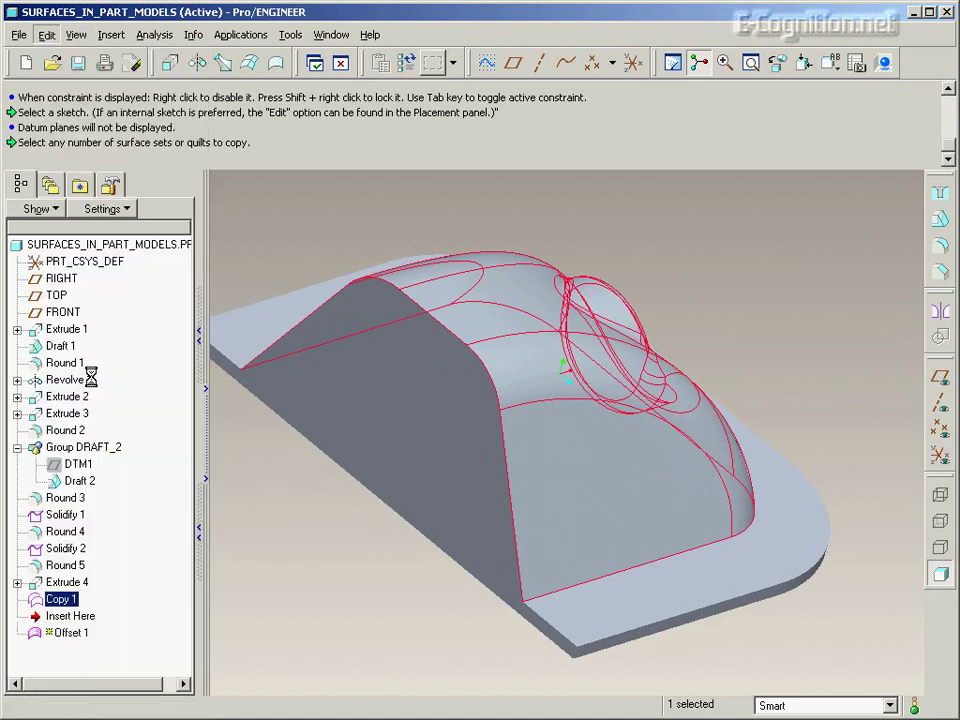
left_click(537, 366)
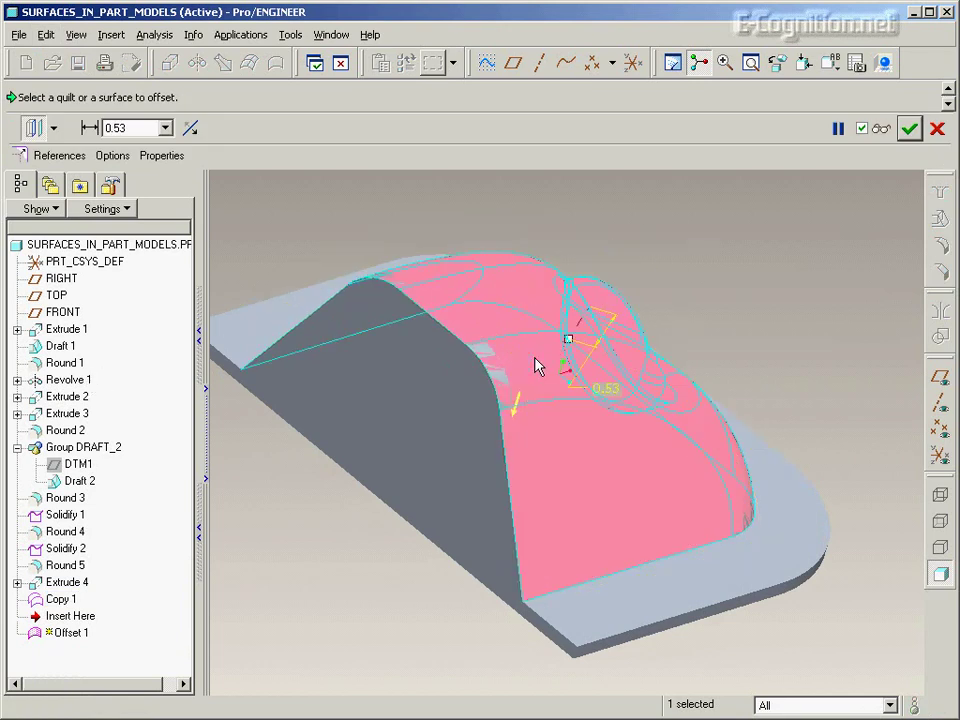
double_click(620, 393)
type("0.1")
key("Return")
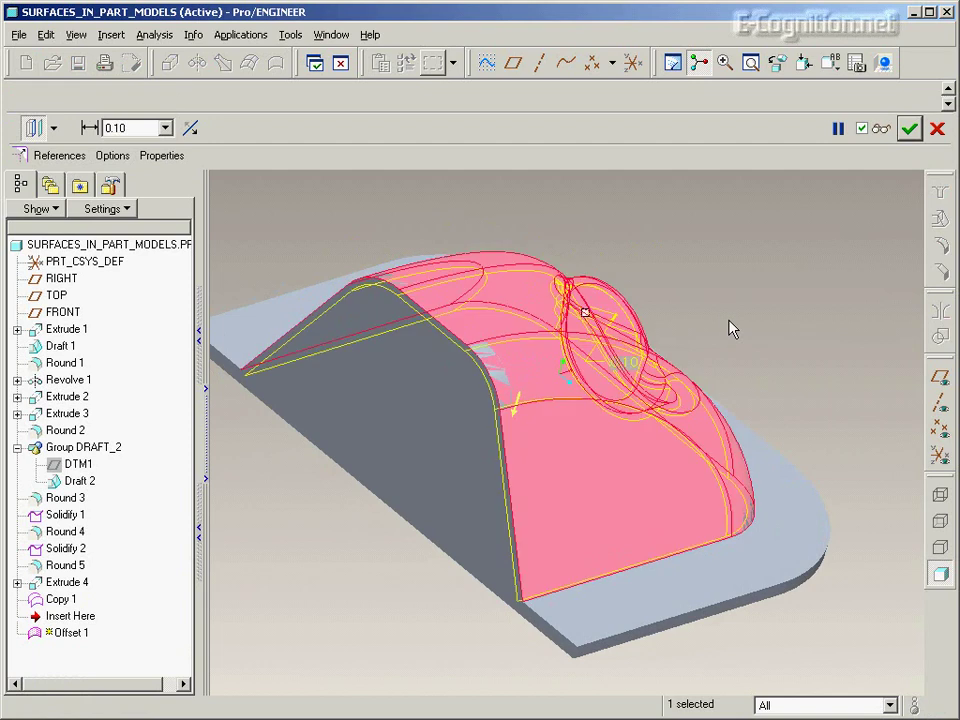
left_click(909, 128)
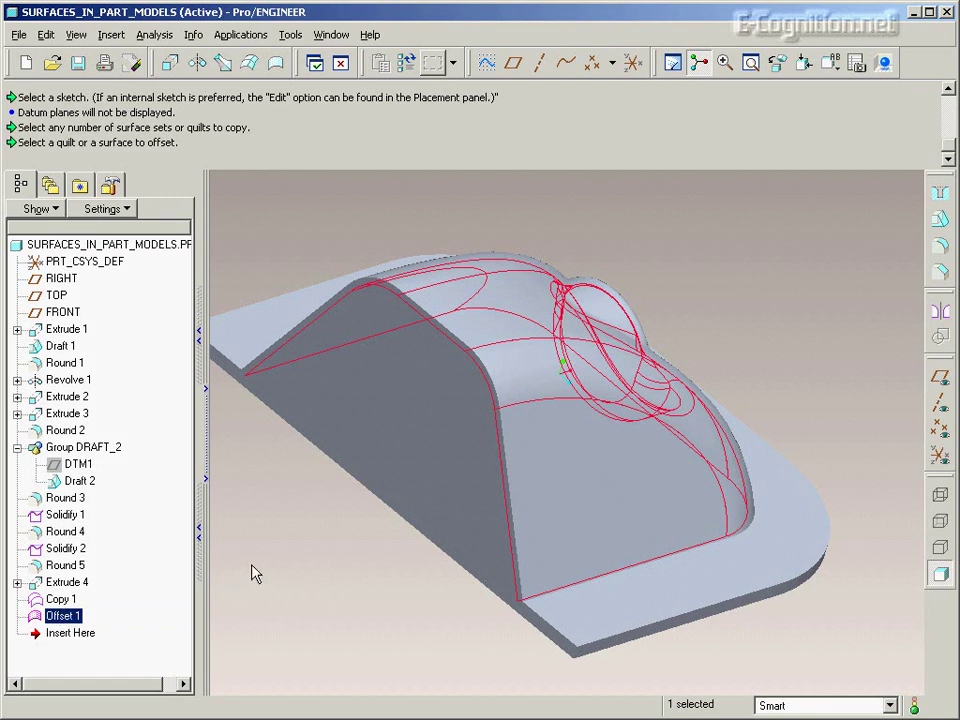
- Display the model in wireframe and start an Extend on the offset quilt's slanted boundary edge at the back
left_click(940, 494)
mouse_move(881, 486)
middle_mouse_down()
mouse_move(831, 354)
mouse_move(833, 287)
middle_mouse_up()
left_click(833, 287)
middle_click_drag(724, 672, 716, 651)
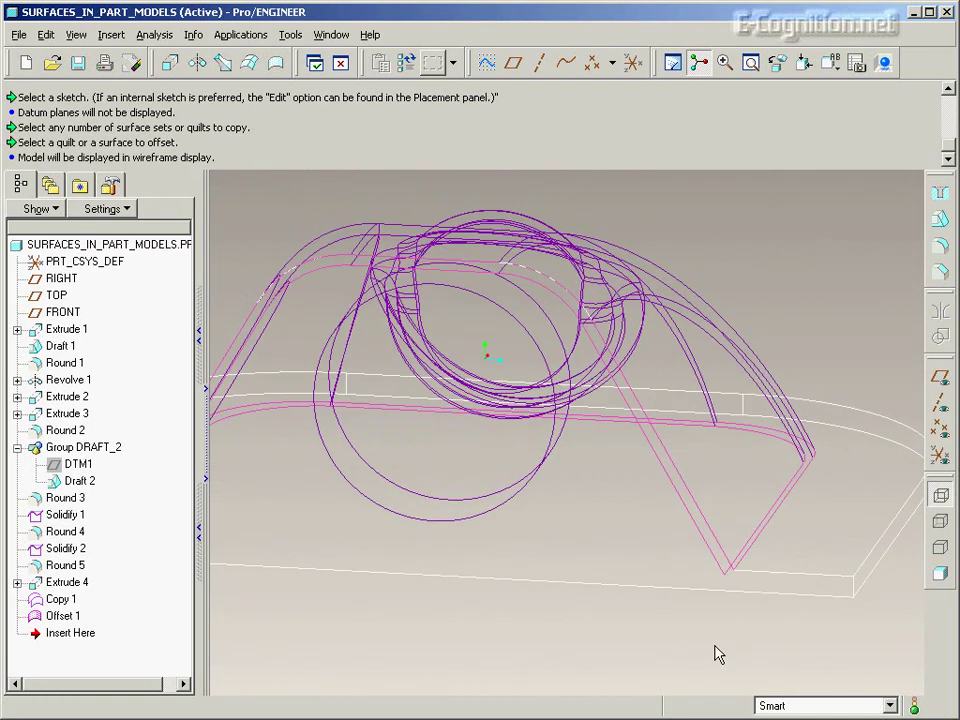
left_click(705, 545)
left_click(706, 548)
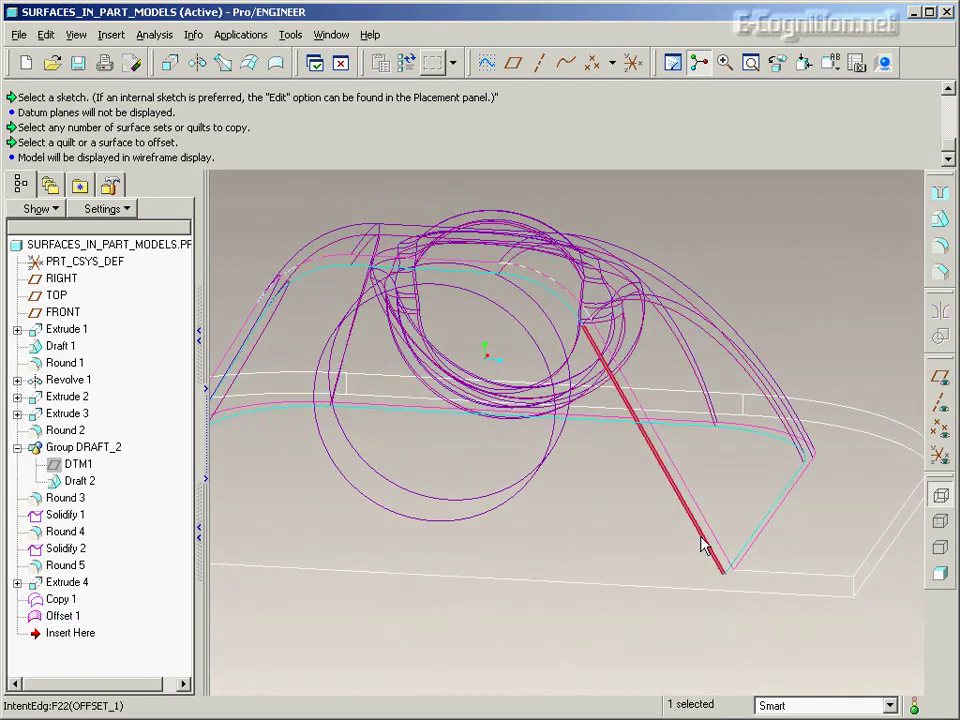
left_click(46, 34)
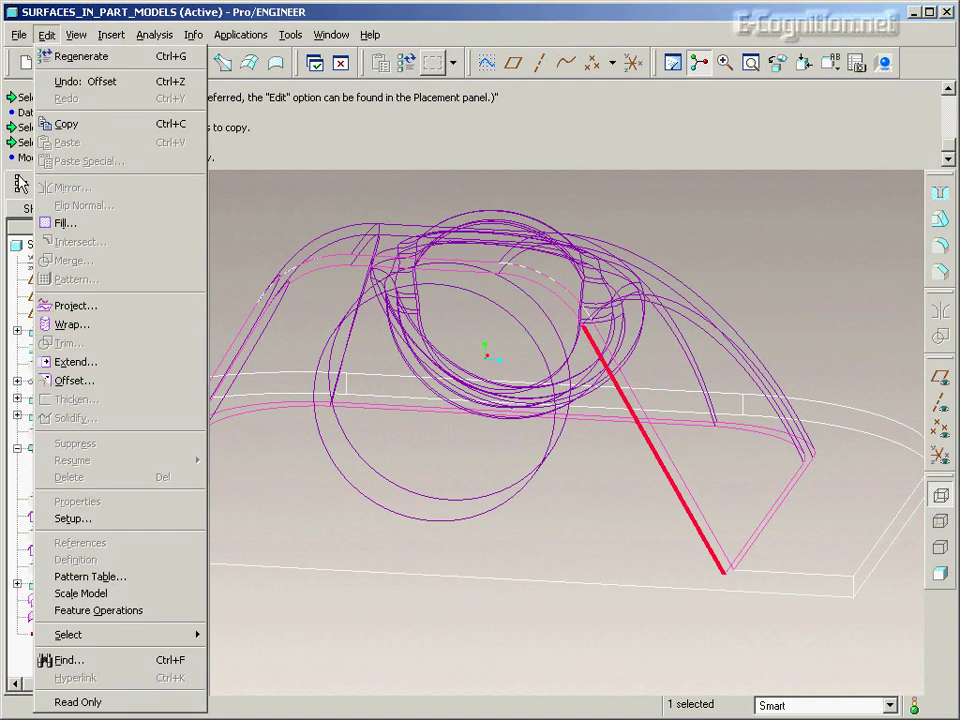
left_click(80, 361)
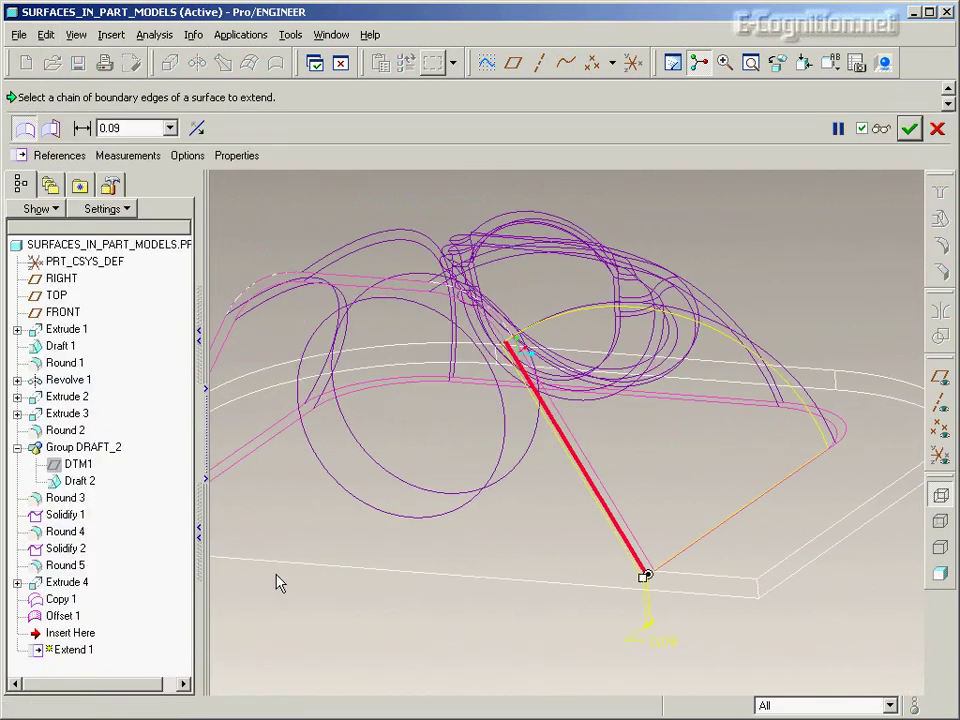
- Extend the offset quilt's complete boundary loop beyond the solid's back and bottom faces, complete the feature and display the model shaded
left_click_drag(606, 574, 590, 597)
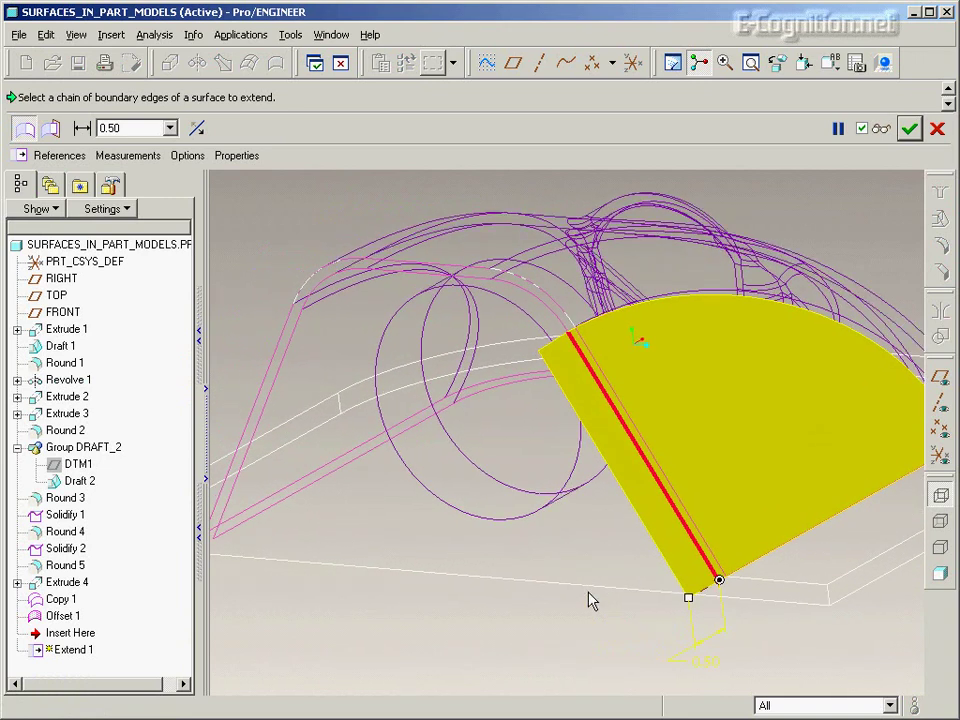
left_click(537, 312, "shift")
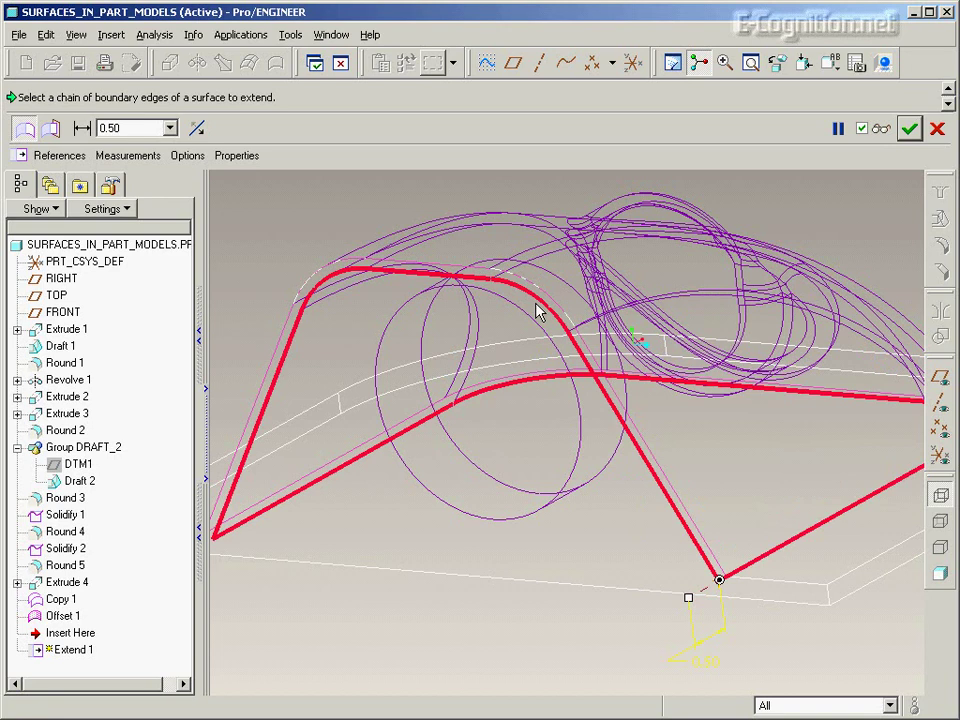
middle_click_drag(688, 646, 688, 646)
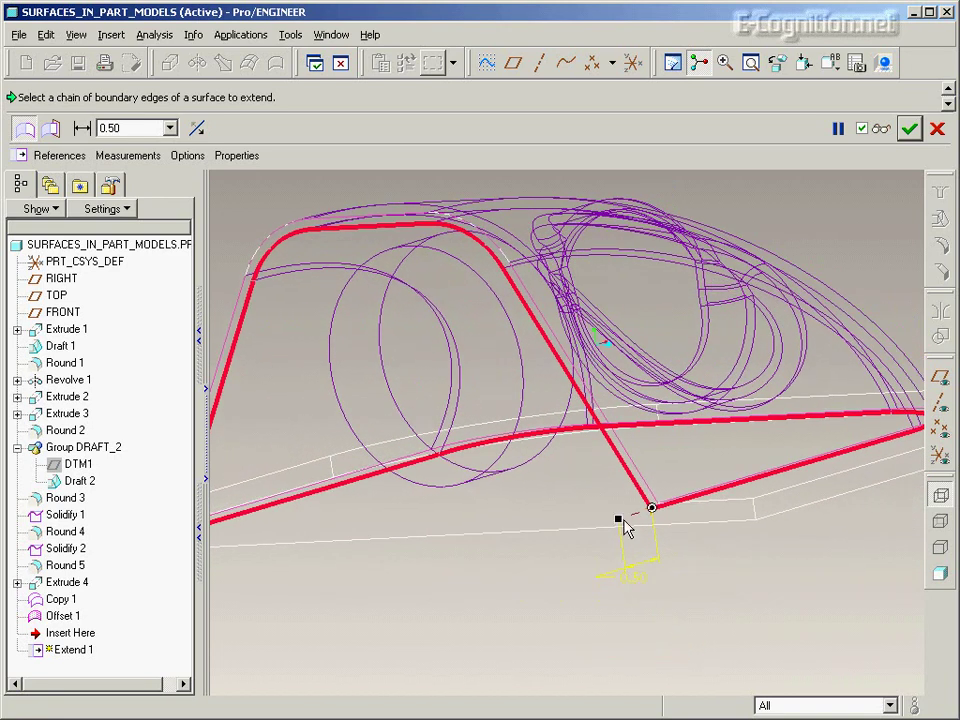
left_click_drag(620, 521, 630, 524)
middle_click_drag(694, 607, 694, 607)
middle_click_drag(697, 615, 697, 615)
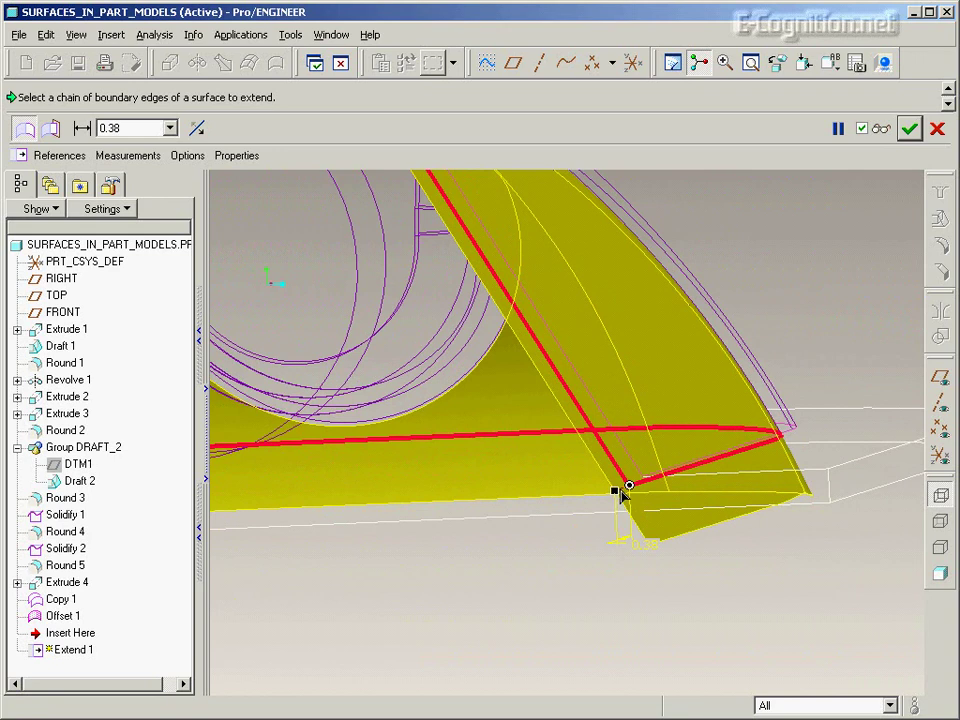
left_click_drag(620, 495, 621, 486)
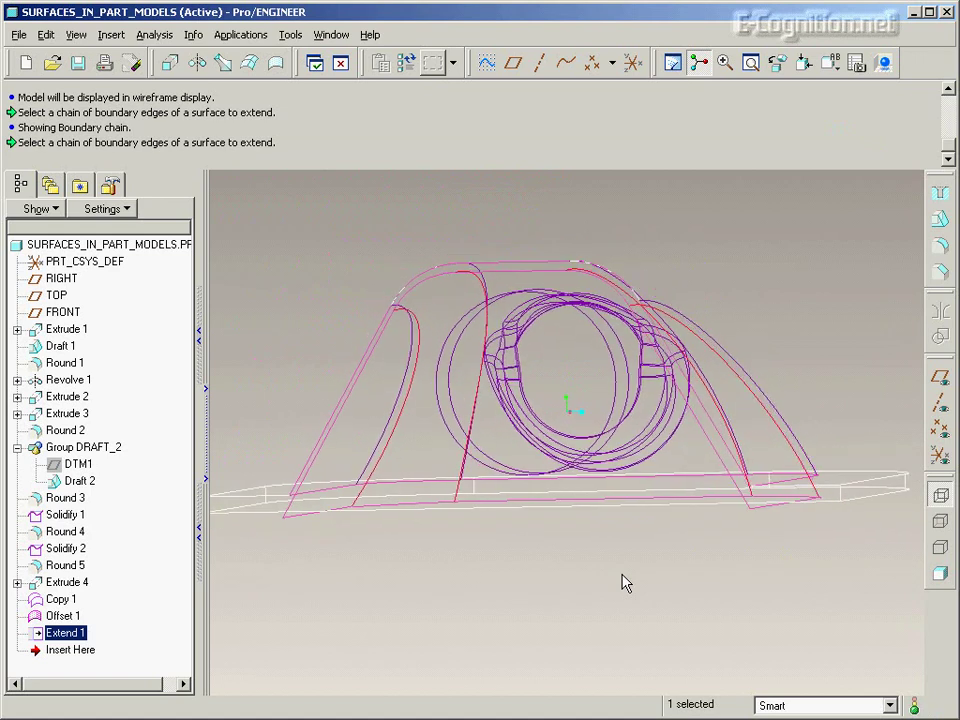
left_click(941, 577)
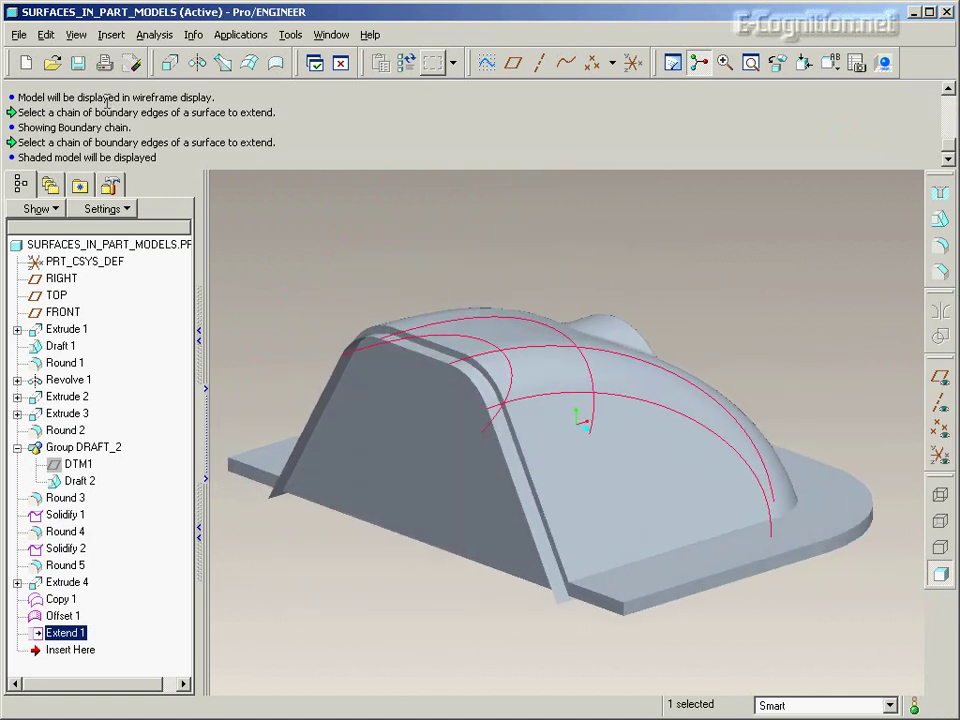
- Solidify the part with the extended quilt as a material-removing cut, then inspect the hollowed interior from the back and underside
left_click(50, 36)
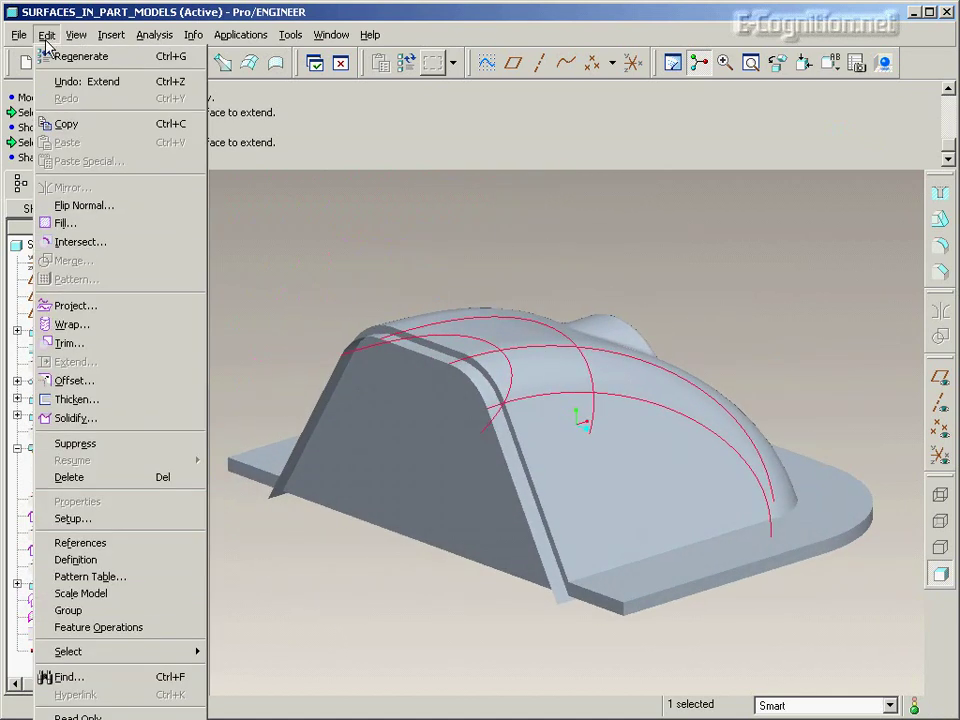
left_click(94, 418)
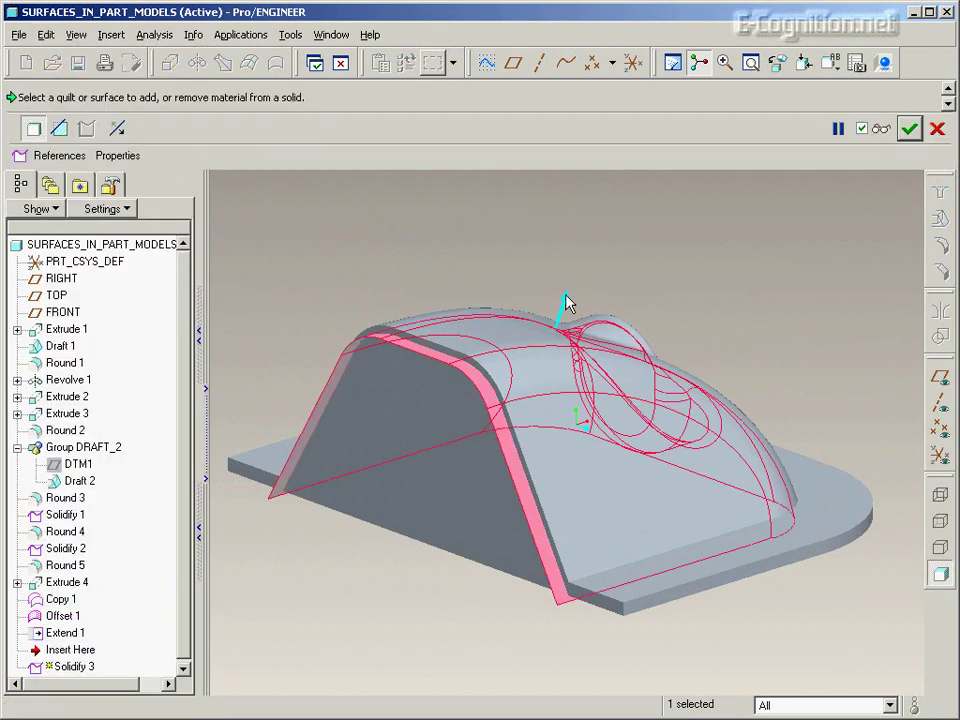
left_click(60, 129)
middle_click(412, 245)
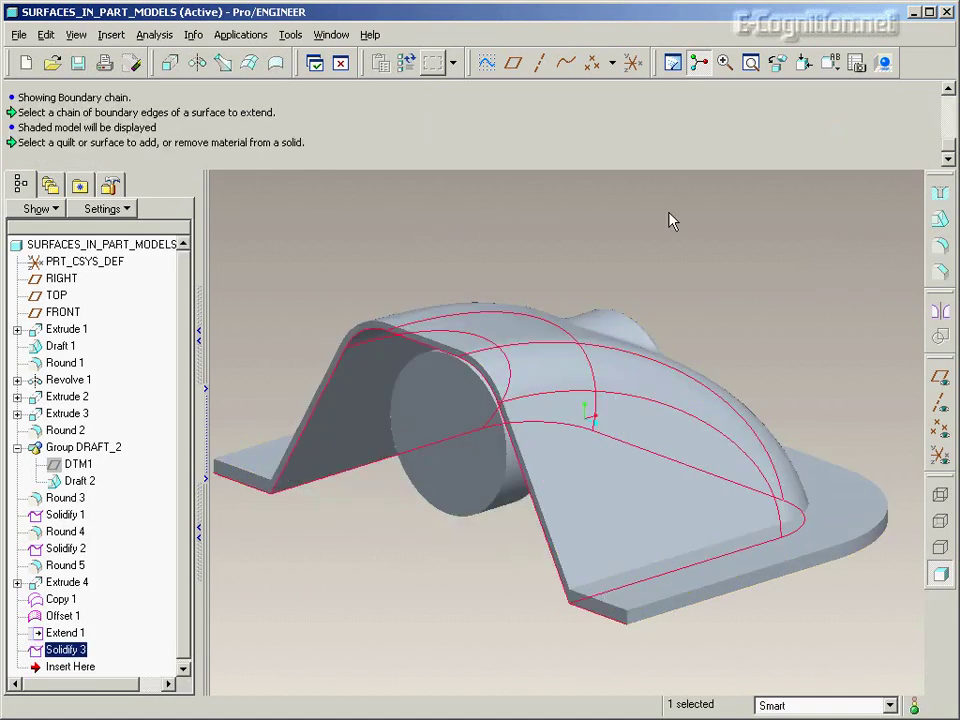
middle_click_drag(684, 218, 684, 218)
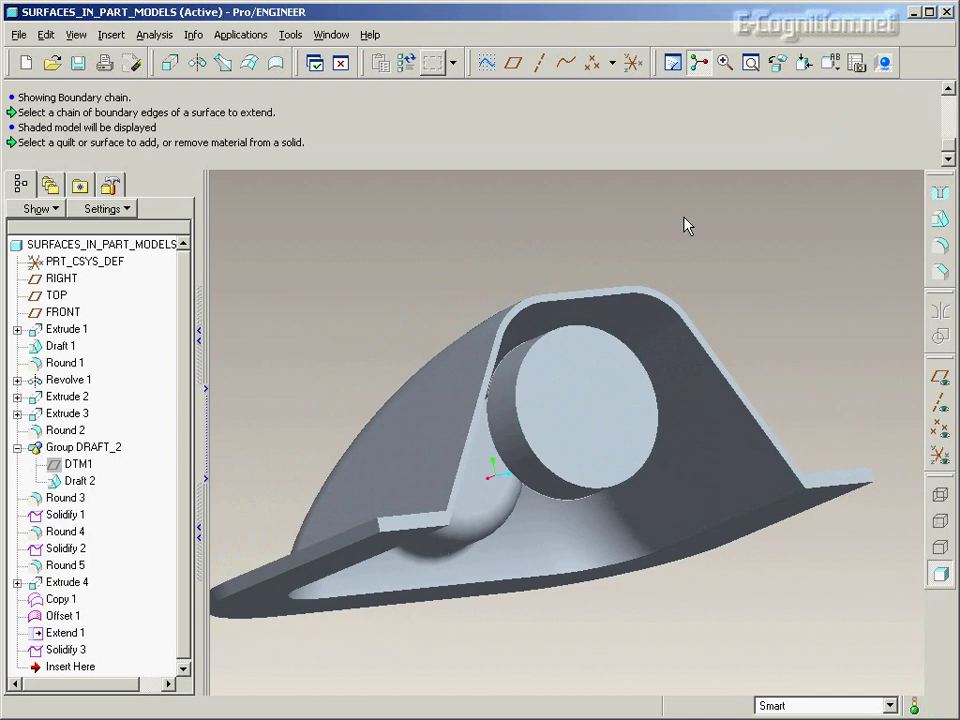
middle_click_drag(684, 218, 684, 218)
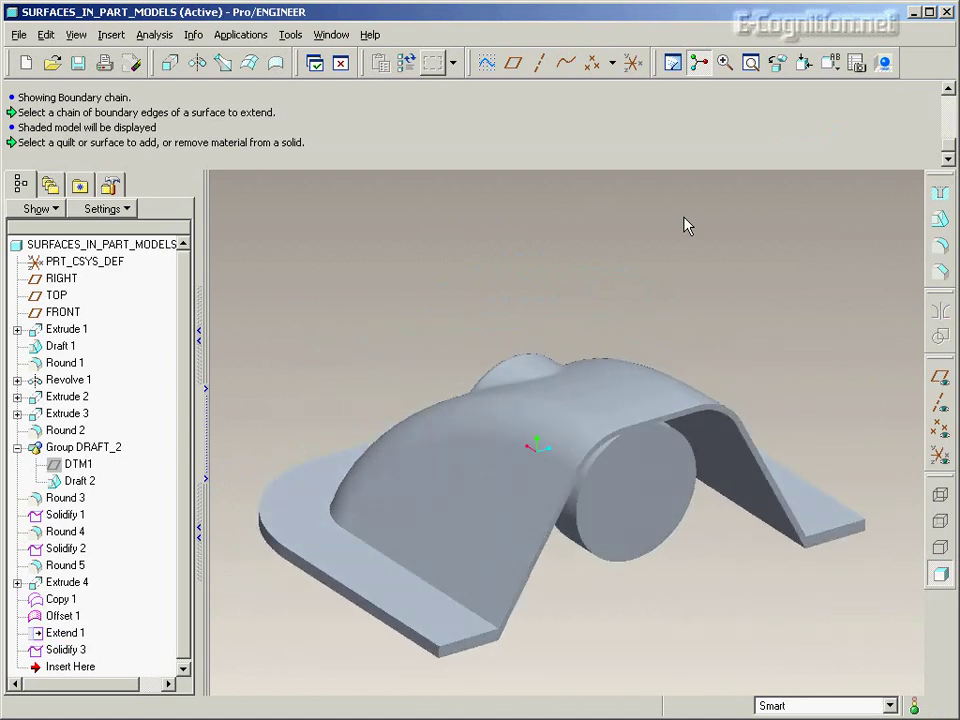
- Move the insertion point back before Copy 1 and start an extrude sketch on the horizontal datum plane, using RIGHT as orientation reference
left_click_drag(186, 569, 182, 594)
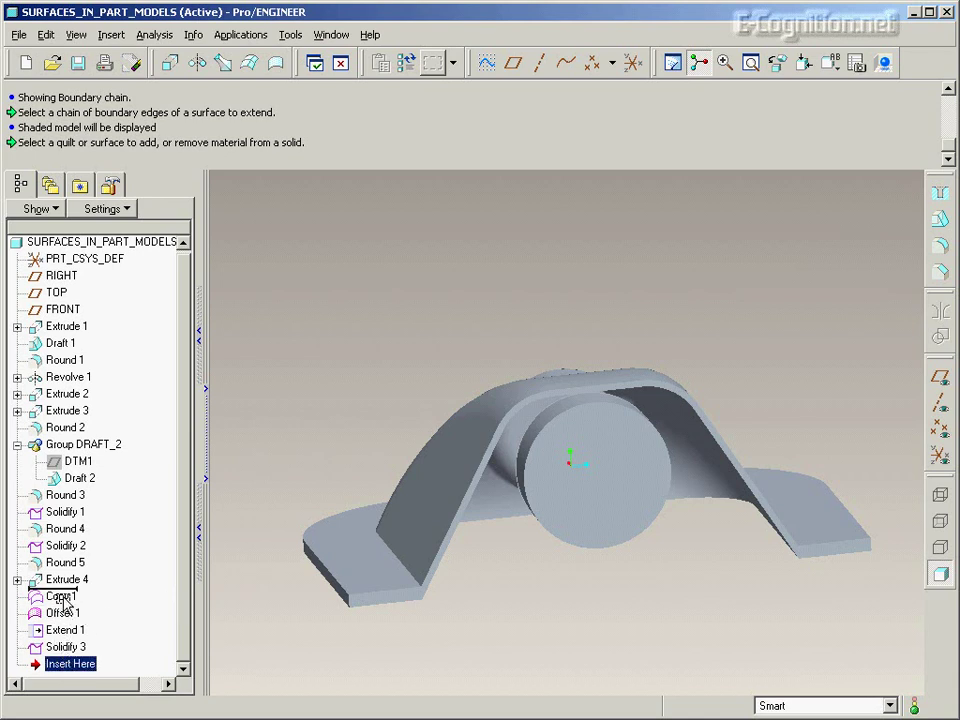
left_click_drag(62, 598, 62, 592)
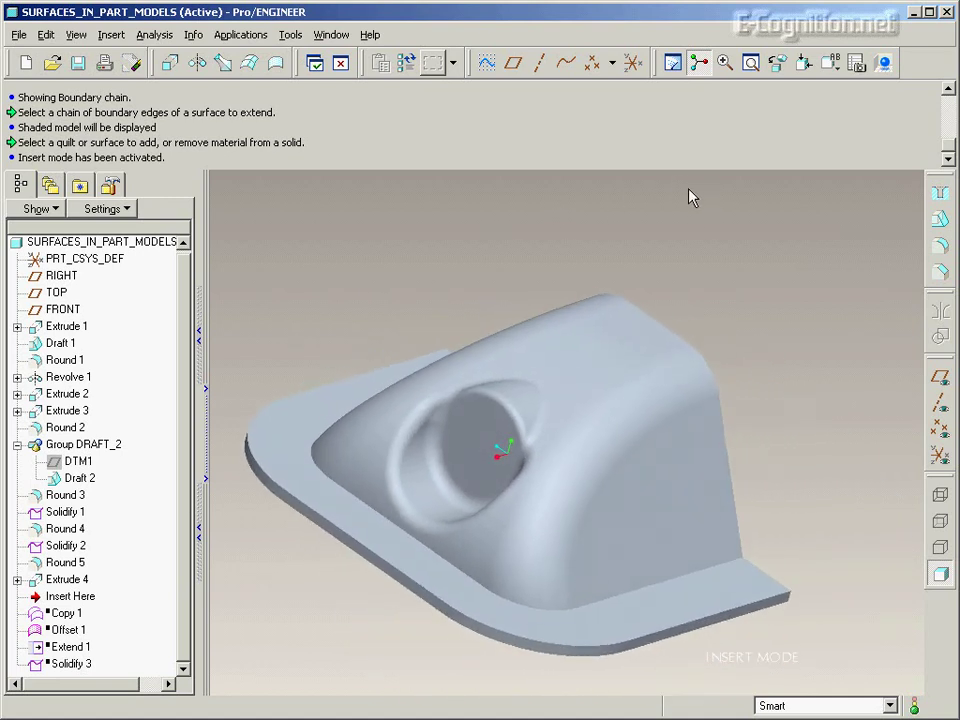
left_click(167, 64)
left_click(48, 155)
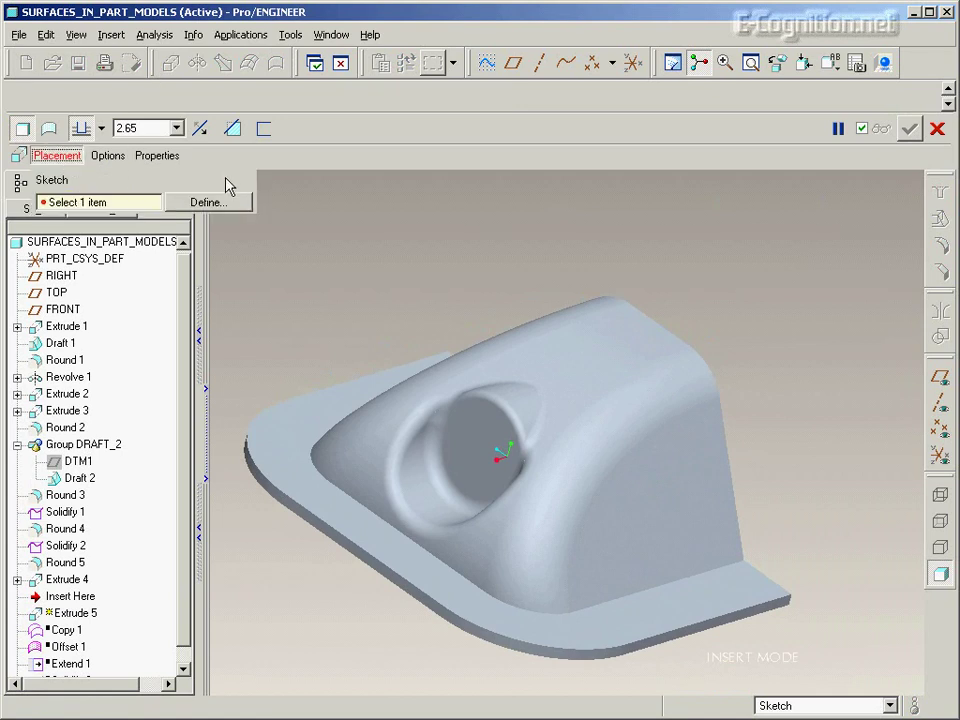
left_click(212, 199)
left_click(940, 377)
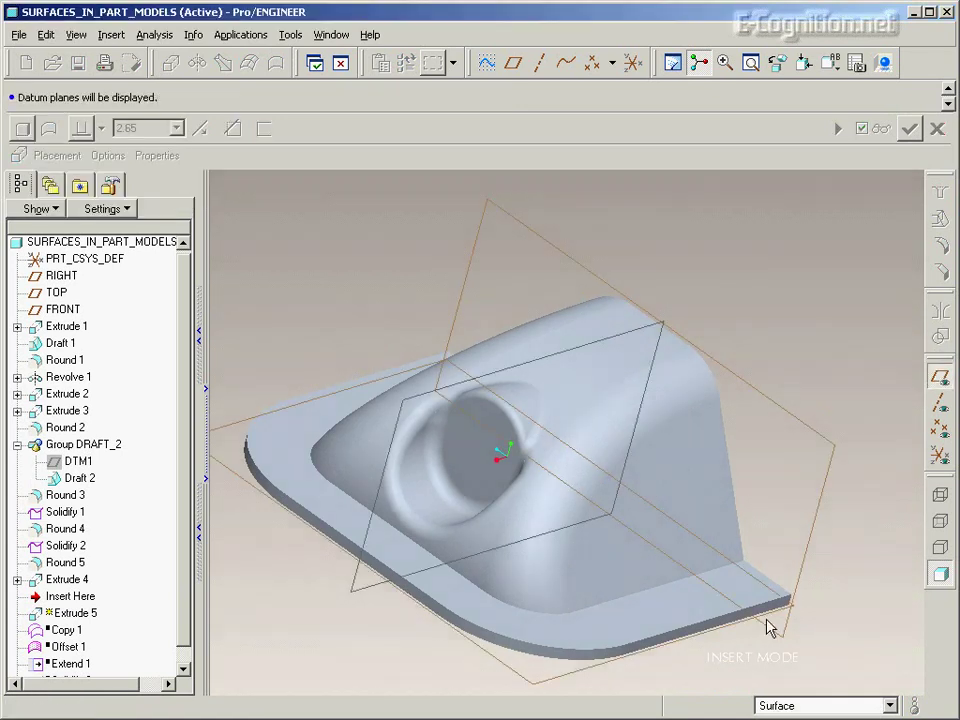
left_click(813, 490)
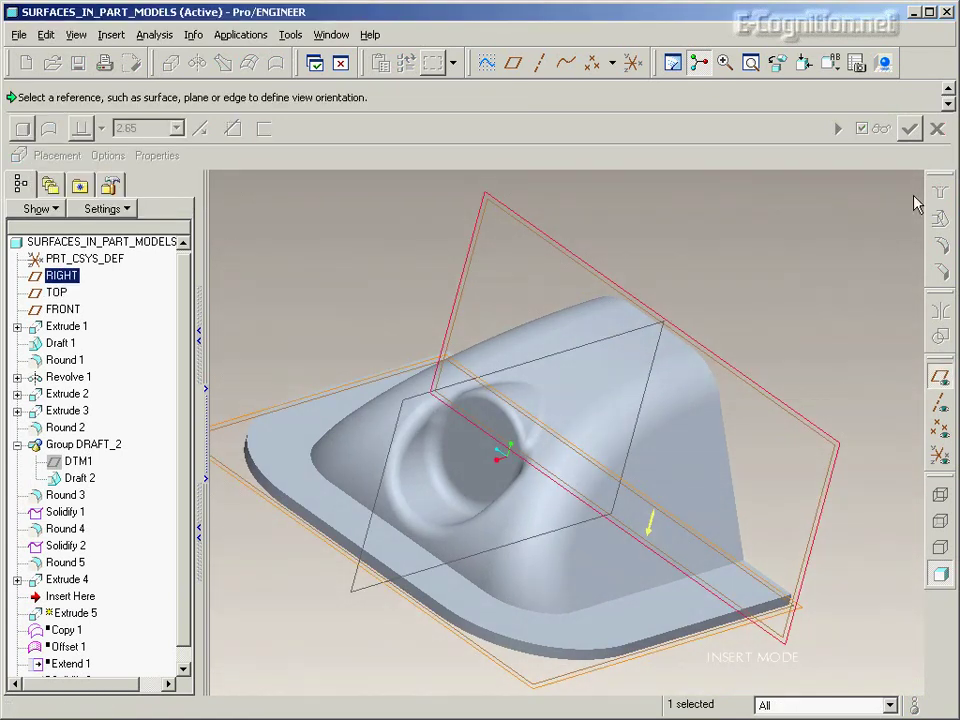
middle_click(856, 229)
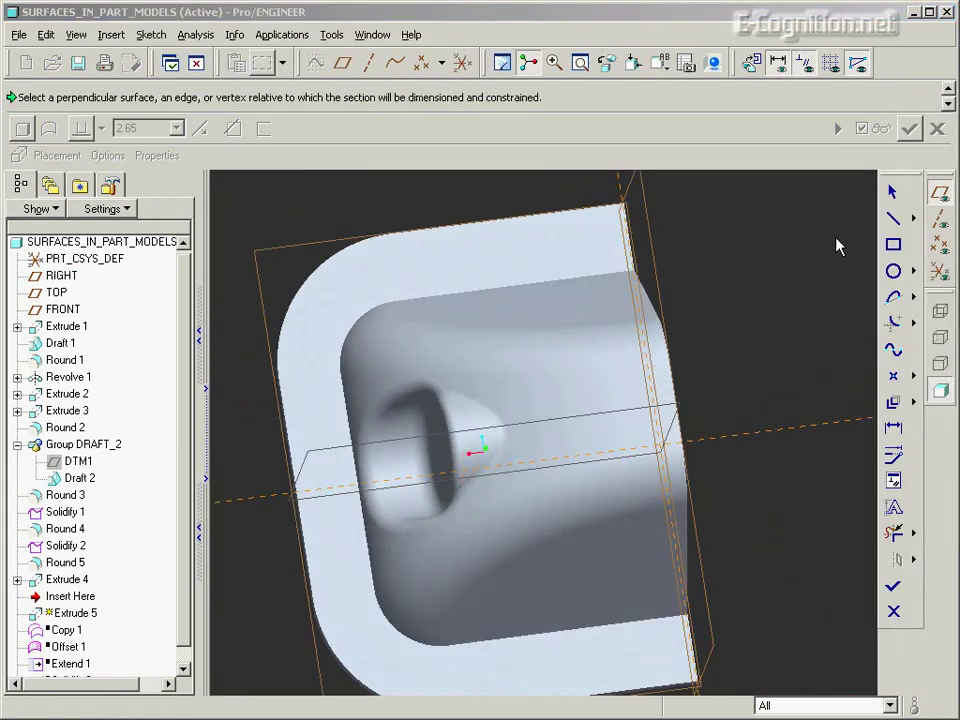
- Sketch a circle about 0.75 in diameter beside the part's centreline and extrude it upward 3.00 as a boss through the dome
right_click(838, 247)
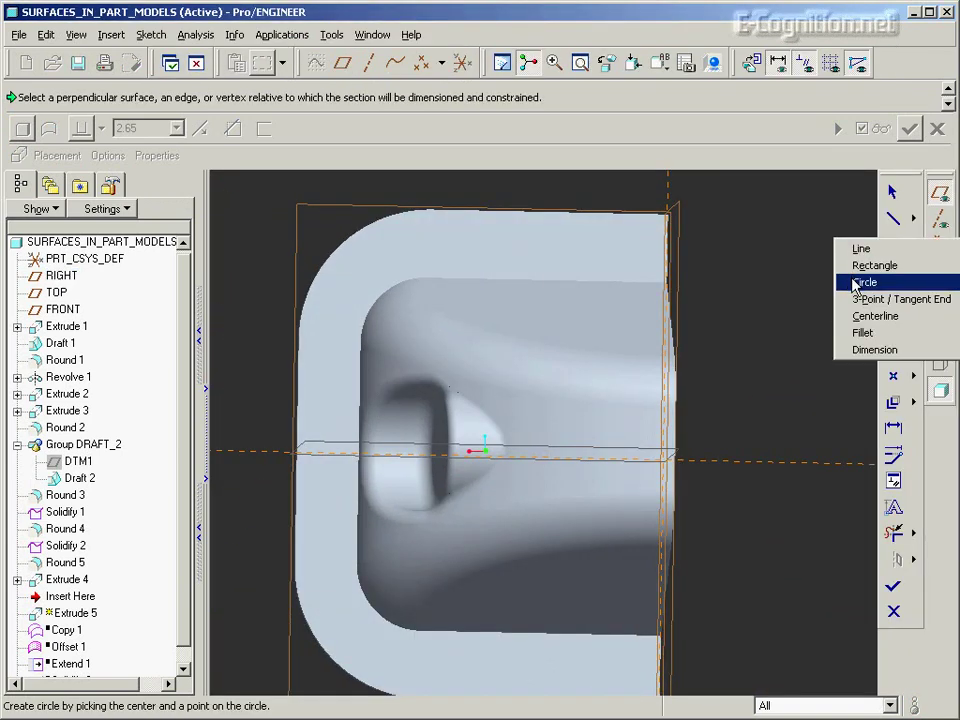
left_click(858, 283)
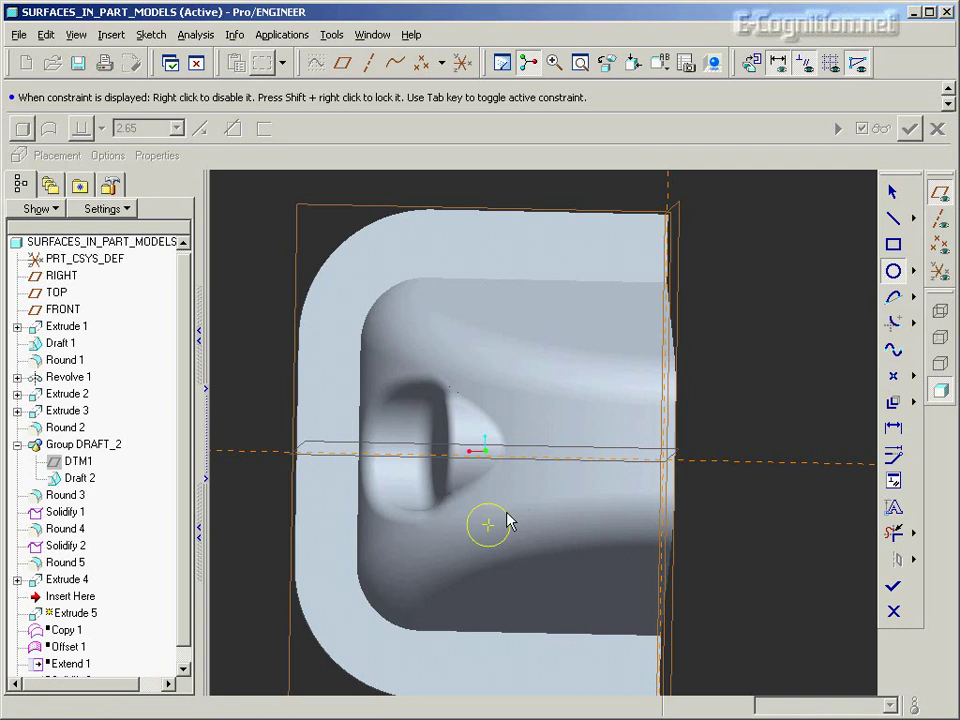
left_click(508, 519)
left_click(893, 586)
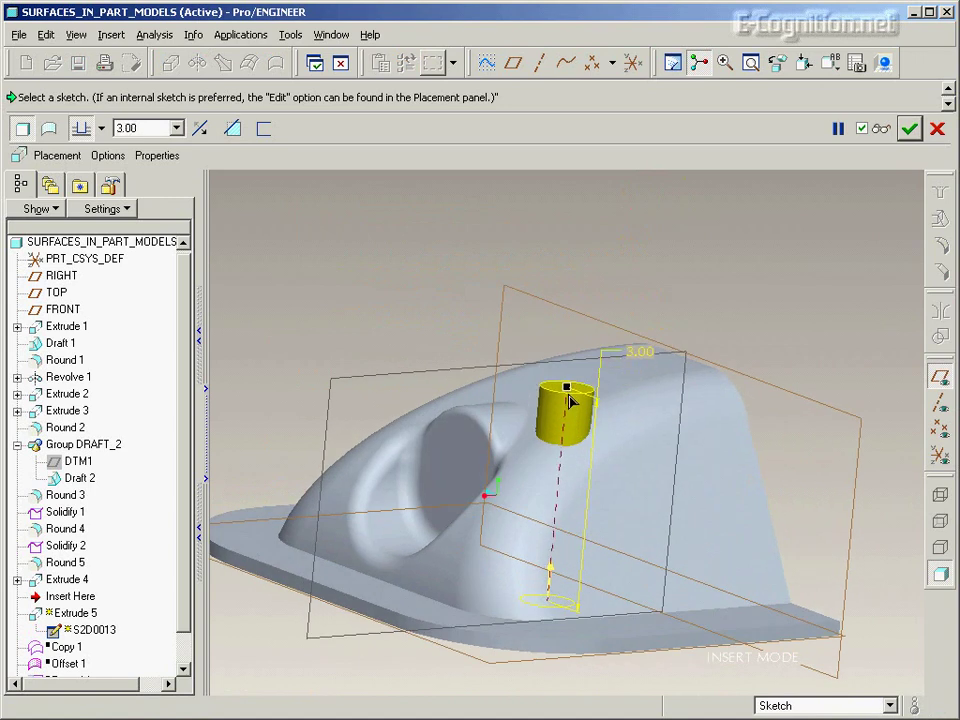
middle_click(743, 291)
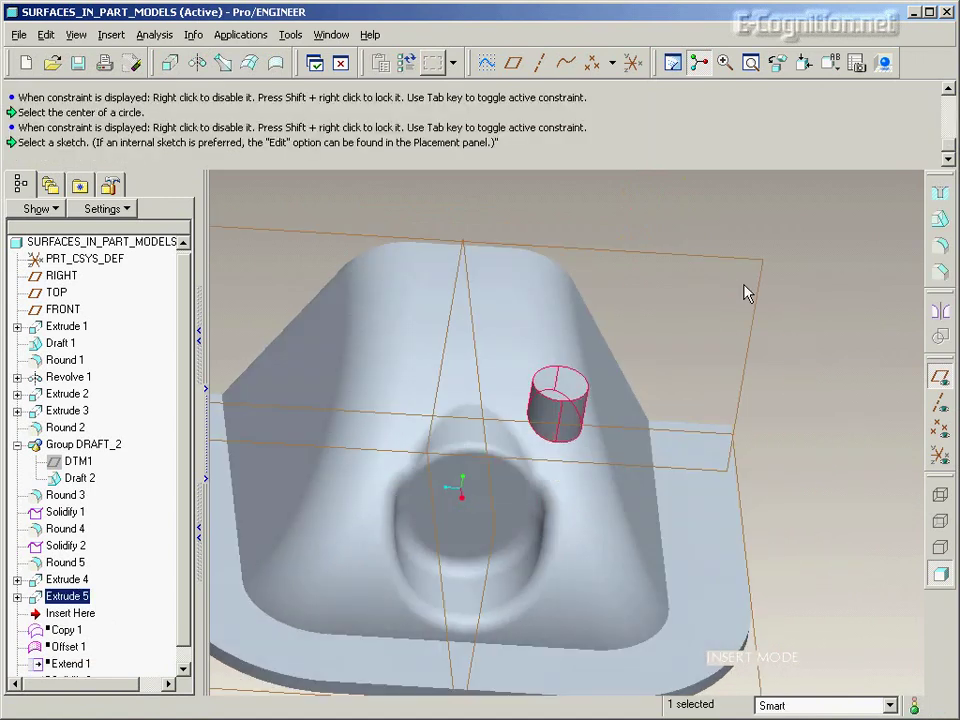
left_click(773, 311)
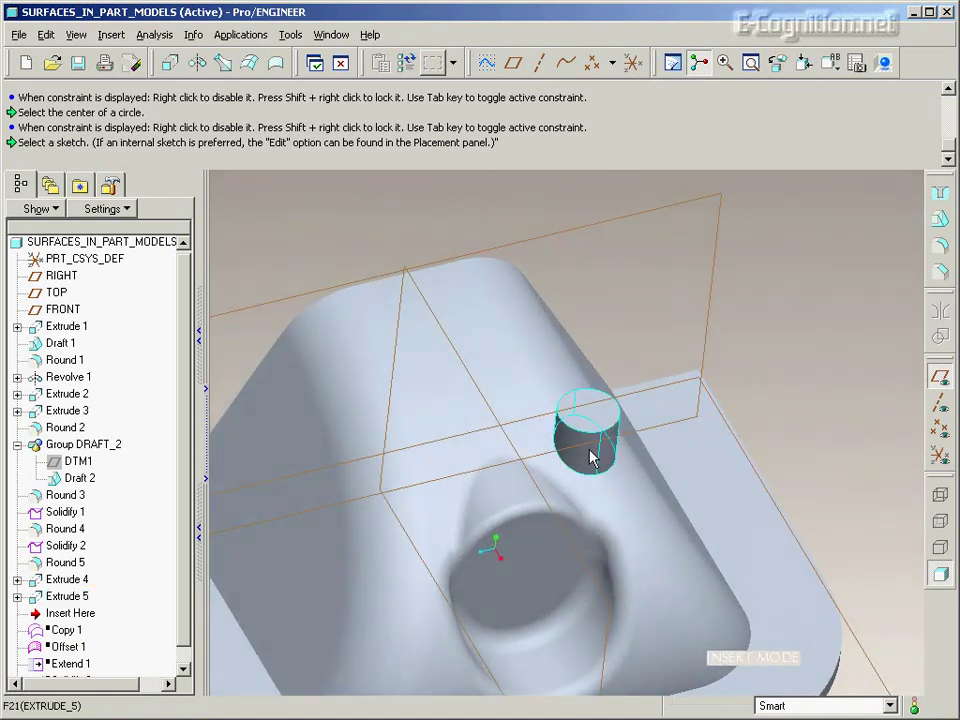
- Draft the boss's side surface 10 degrees, using its flat top face as the hinge, so that it widens toward the base
left_click(938, 218)
scroll(764, 327, "up", 2)
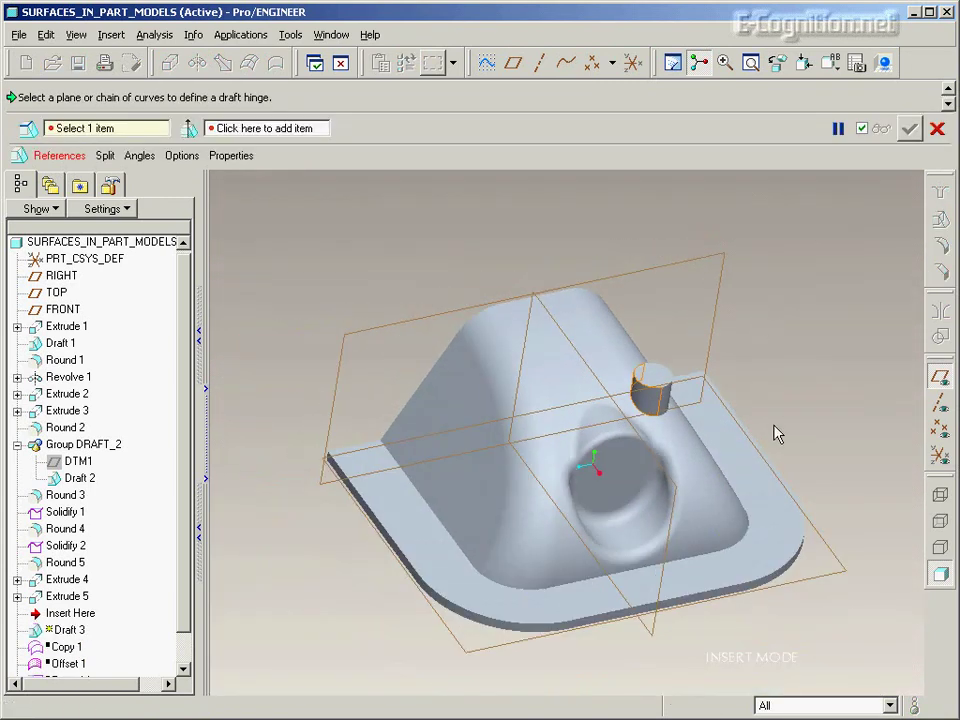
scroll(776, 382, "down", 1)
scroll(600, 379, "down", 4)
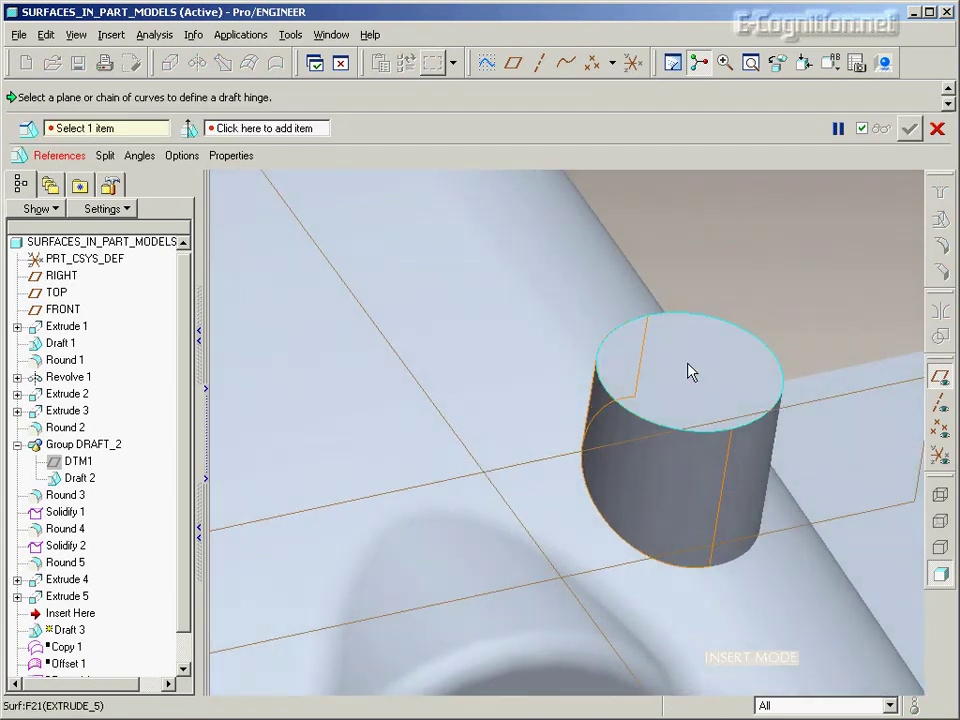
left_click(750, 362)
left_click_drag(613, 350, 622, 349)
middle_click(735, 277)
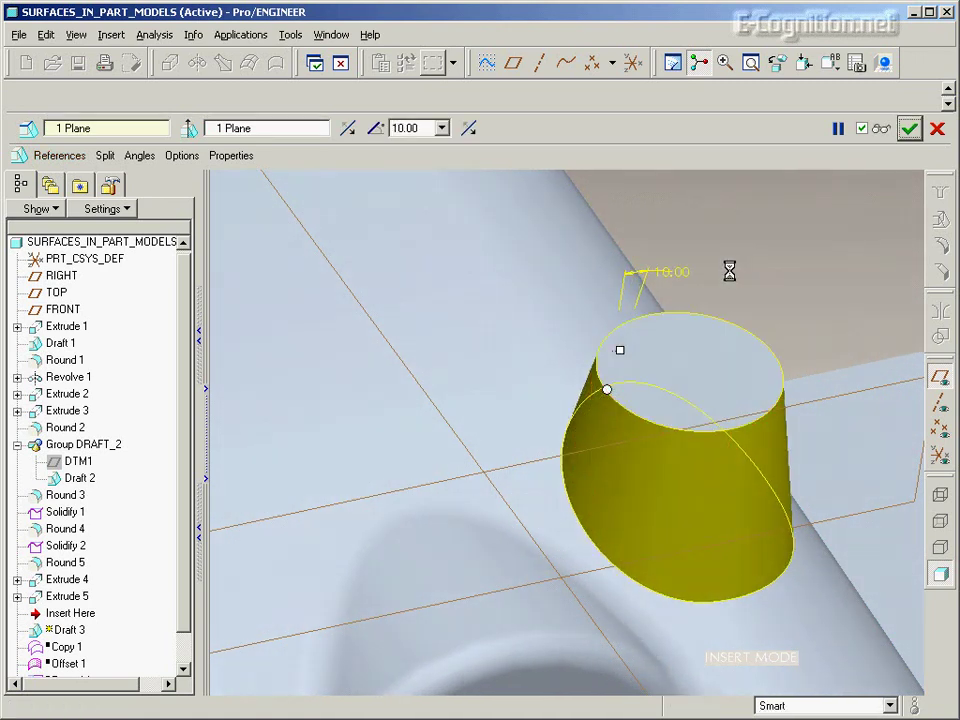
- Round the top edge of the drafted boss with a 0.25 radius
middle_click_drag(731, 279, 920, 213)
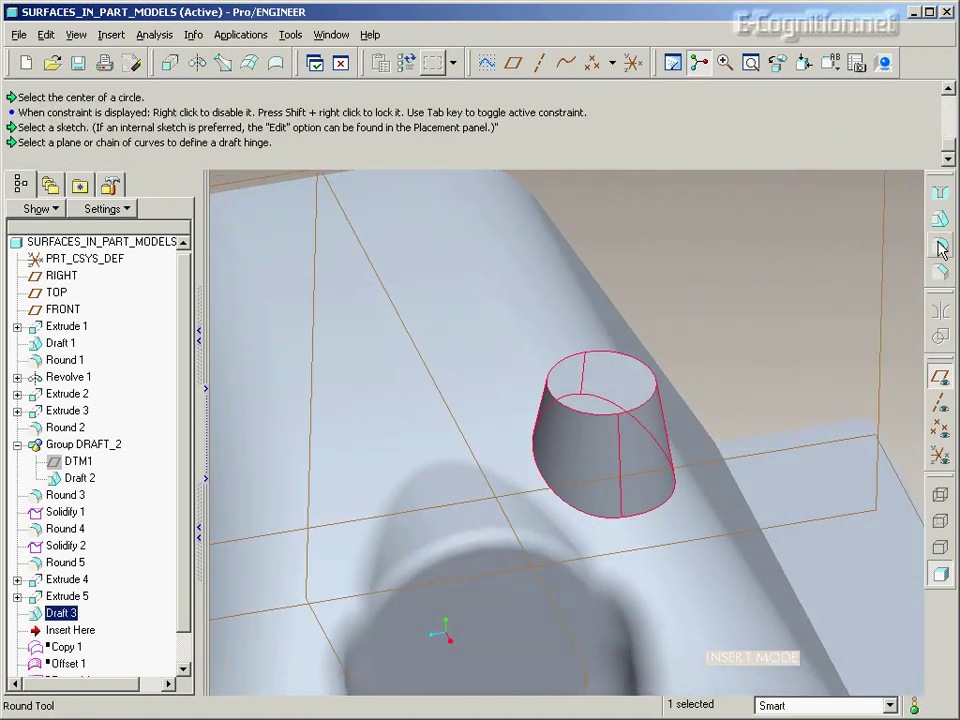
left_click(940, 245)
left_click(621, 418)
left_click_drag(565, 391, 576, 390)
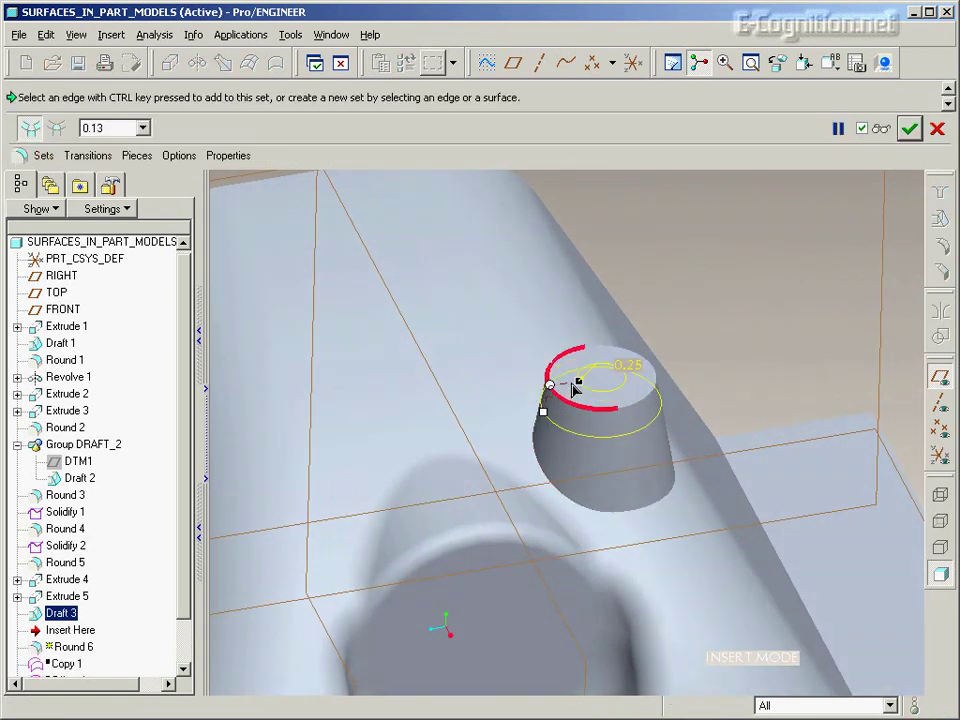
middle_click(700, 312)
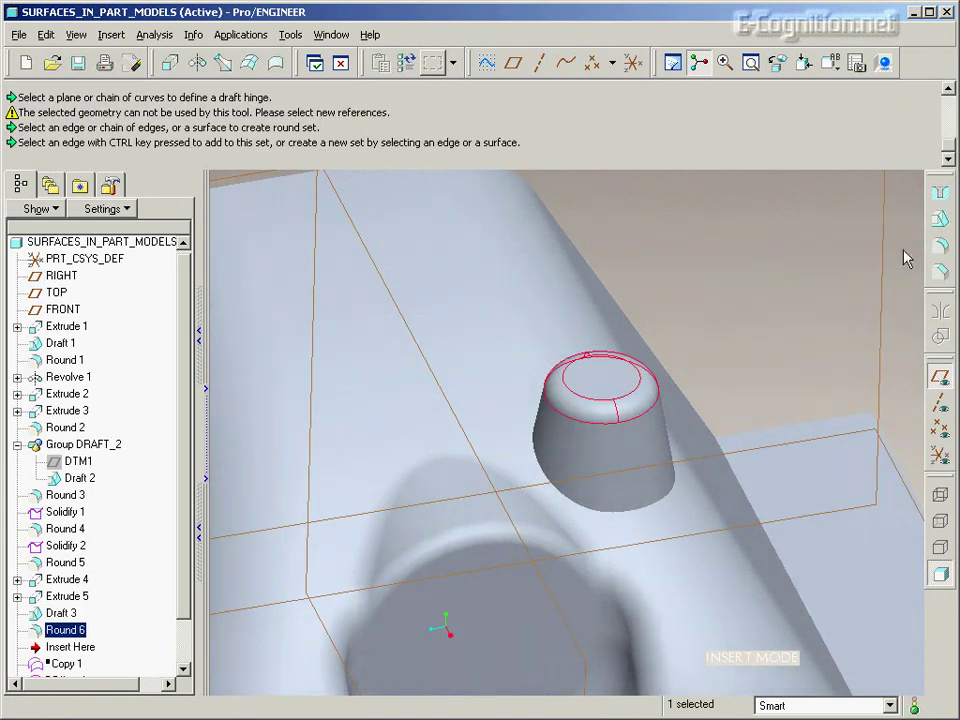
- Round the edge where the boss meets the dome, using a smaller radius than the default 0.60
left_click(940, 250)
left_click(594, 516)
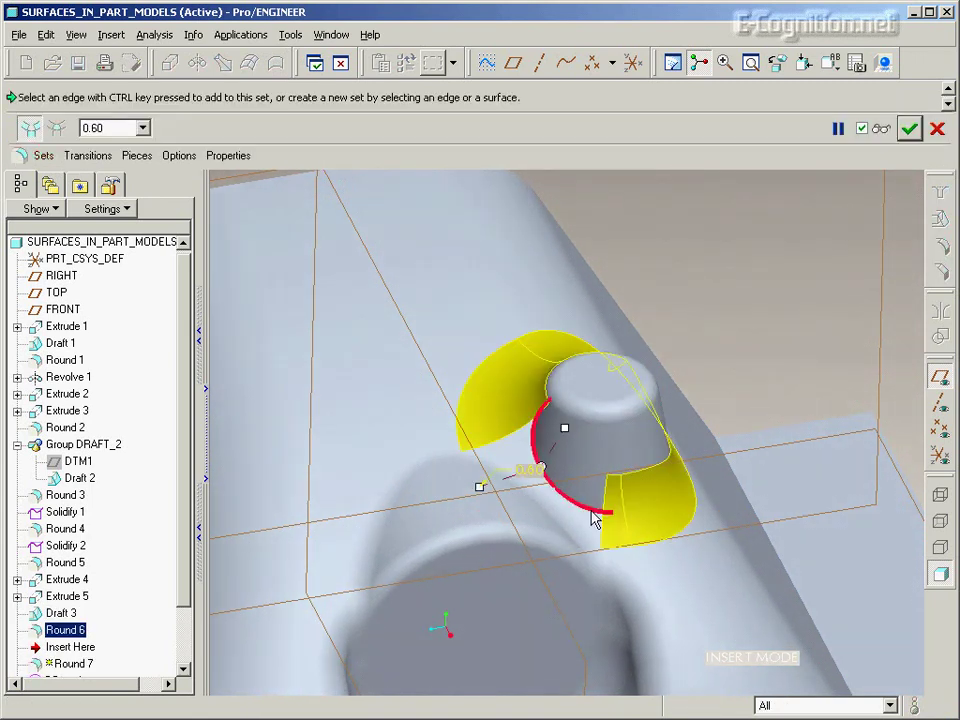
left_click_drag(561, 433, 551, 456)
middle_click(718, 307)
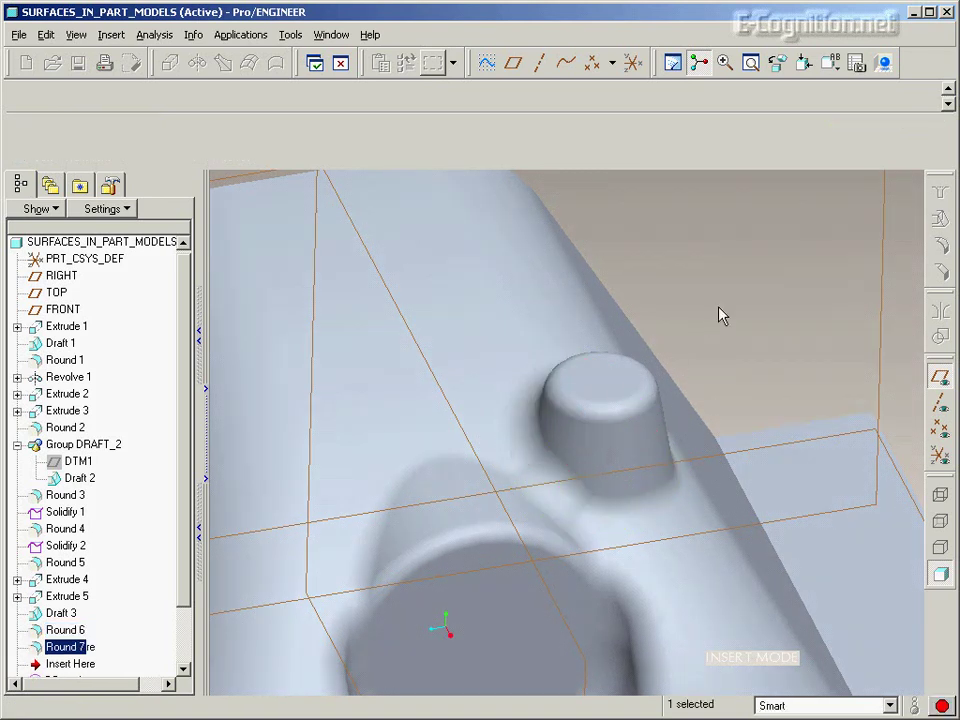
left_click(744, 295)
- Edit the boss's sketch dimension to move it farther from the part's lengthwise centre plane, and regenerate the model
key("ctrl+d")
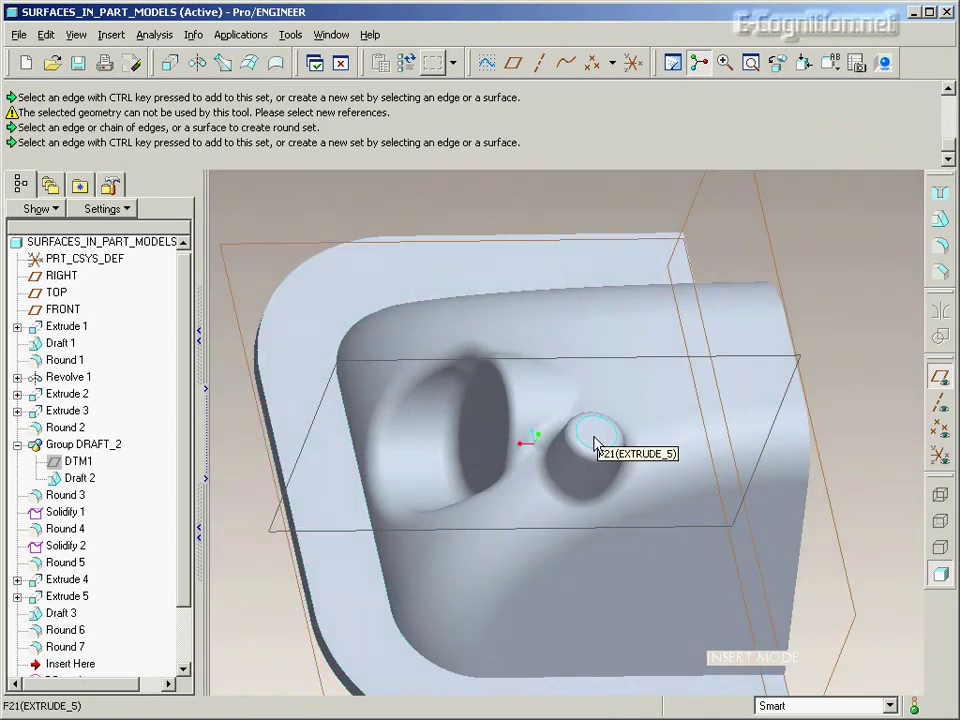
left_click(595, 444)
double_click(572, 540)
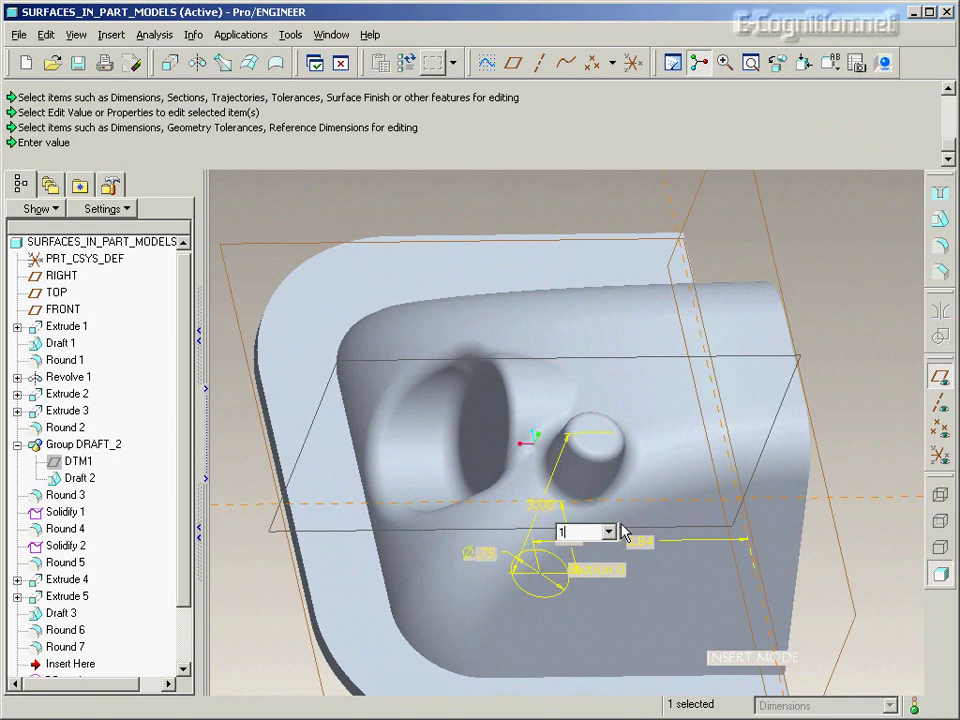
key("Return")
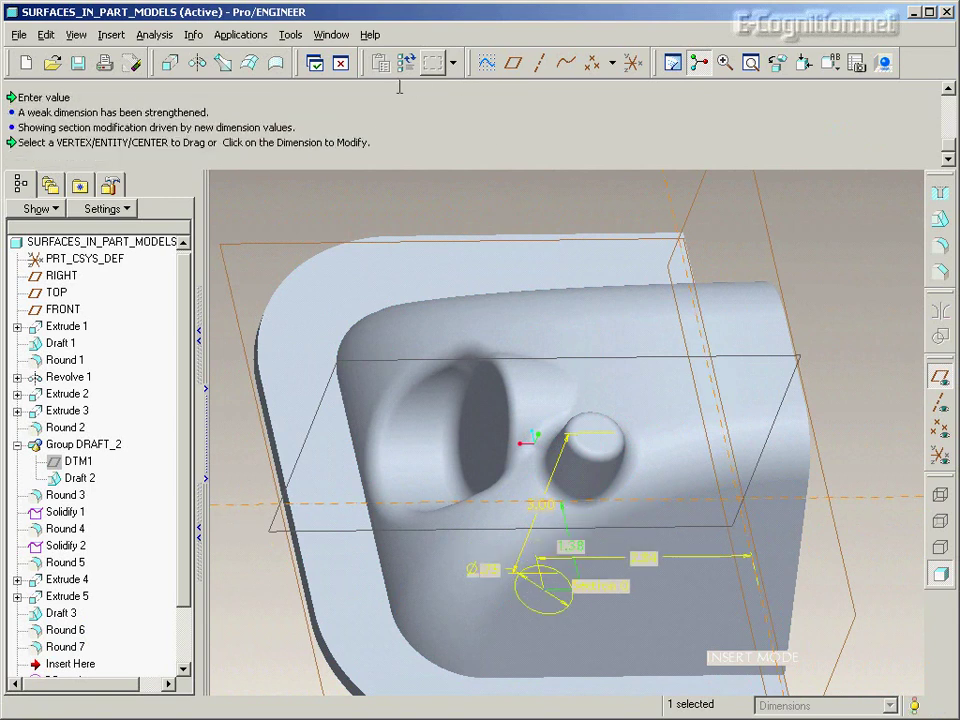
left_click(401, 66)
middle_click_drag(571, 268, 815, 335)
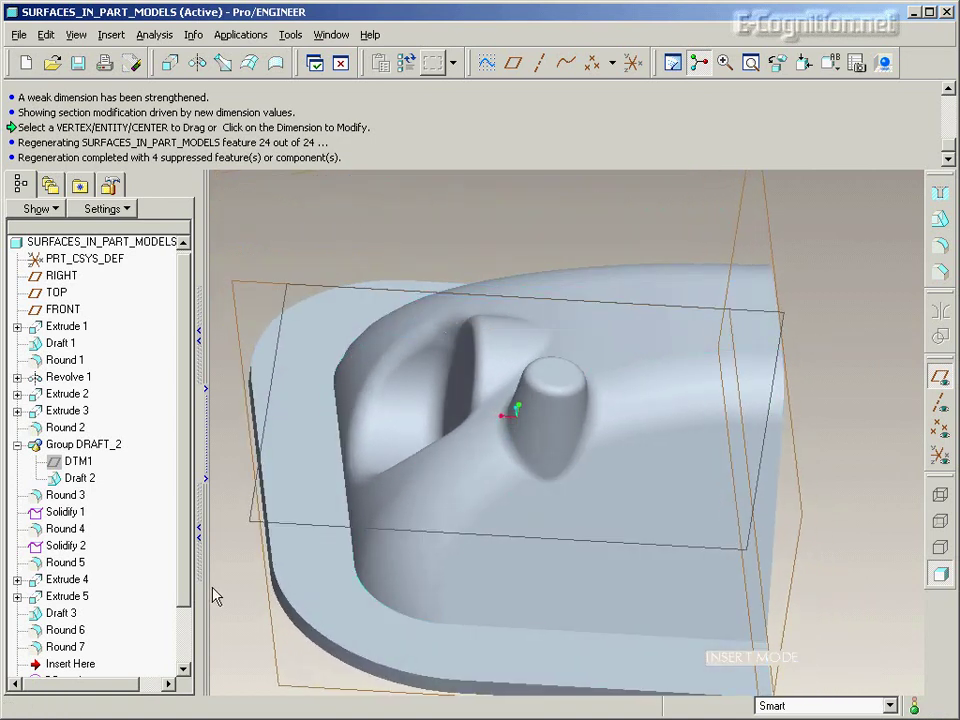
- Cancel insert mode and resume the suppressed features, then inspect the updated shell from the back and inside
left_click_drag(183, 577, 178, 648)
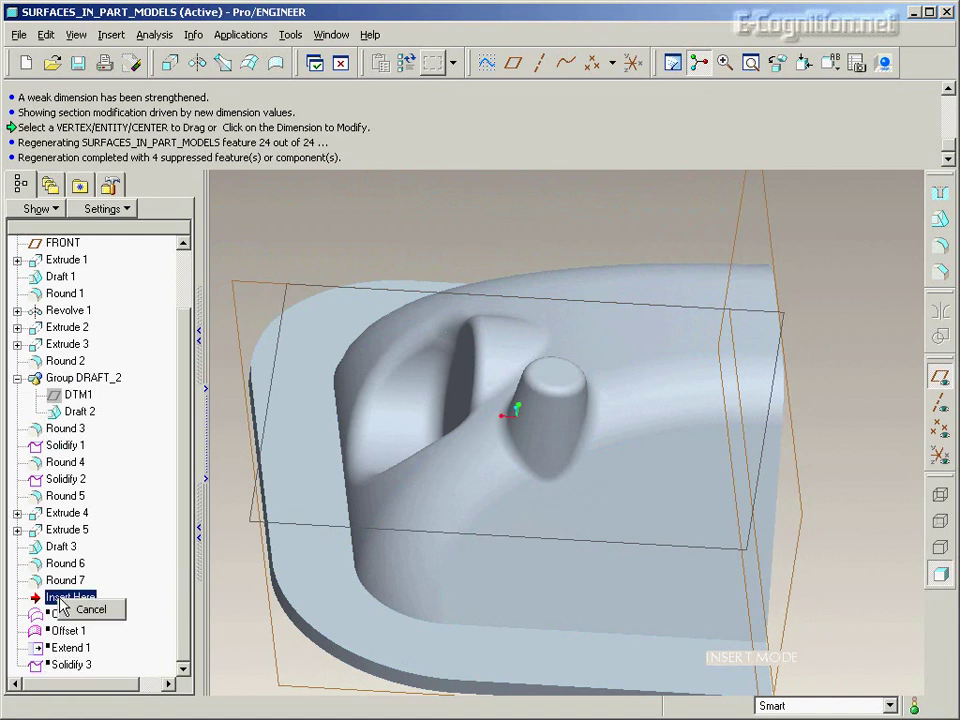
left_click(91, 609)
key("Return")
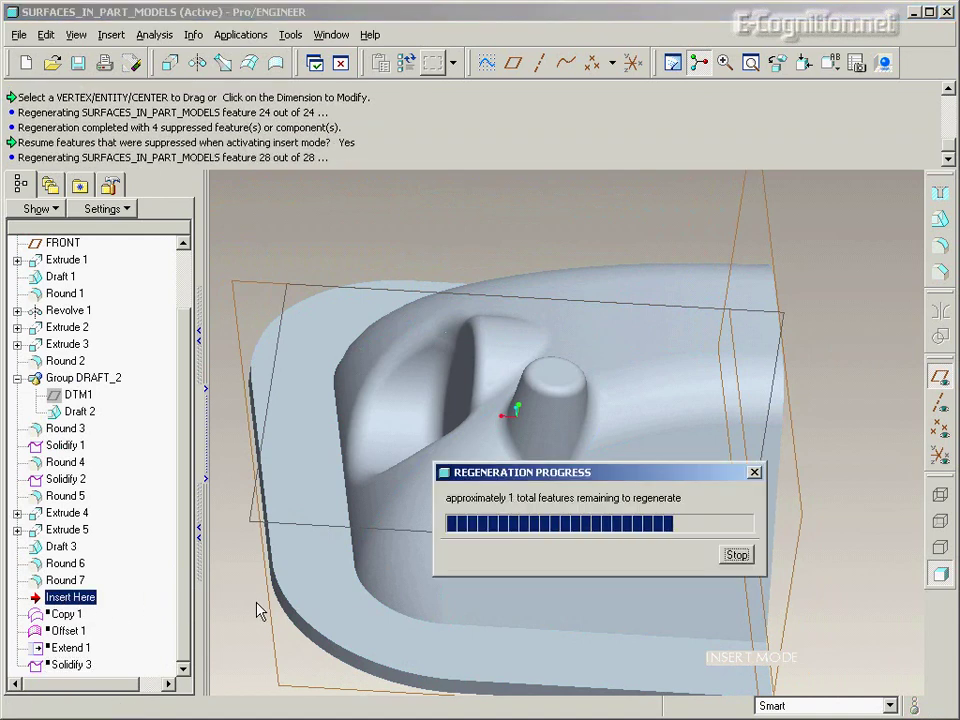
middle_click_drag(257, 612, 257, 612)
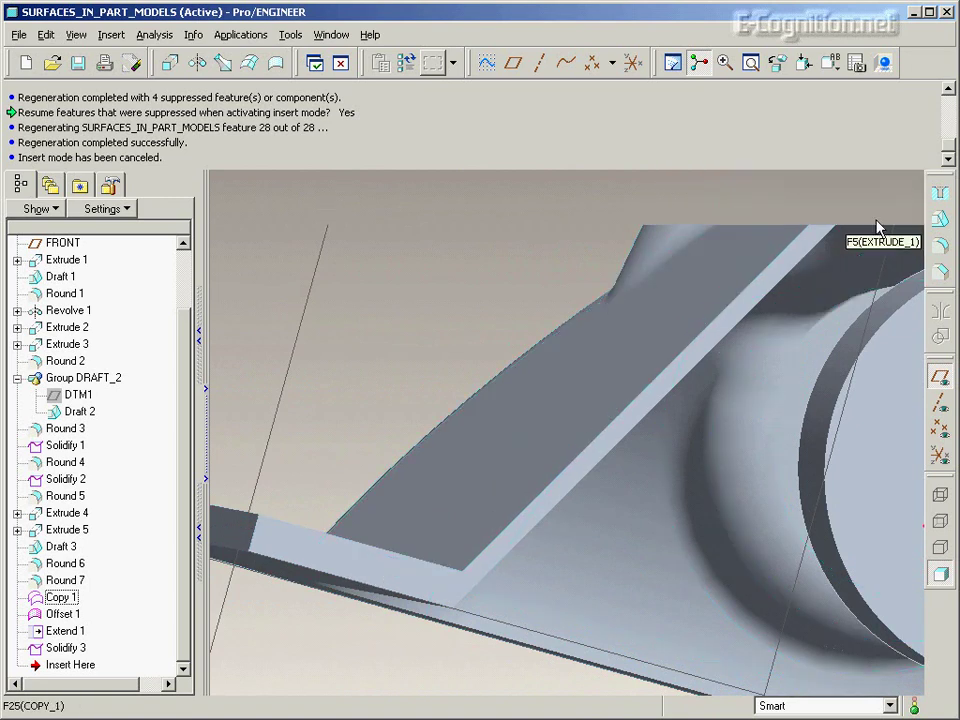
- Start a round on the outer edge between the slanted wall and the base plate's top face, with a 0.50 radius
left_click(940, 245)
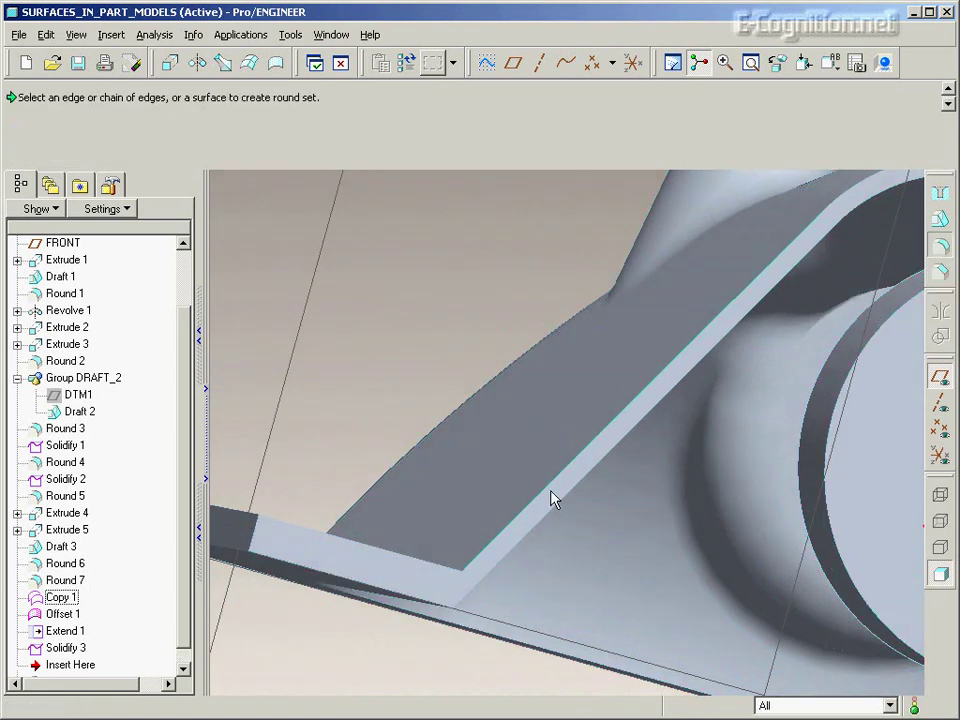
middle_click_drag(342, 375, 452, 526)
left_click(408, 638)
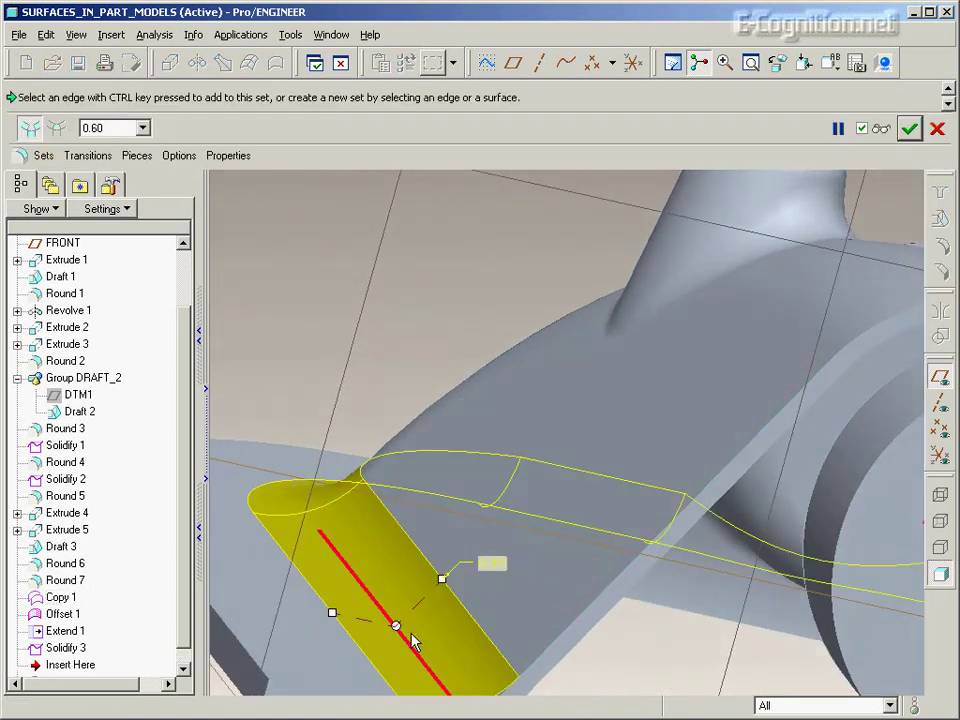
left_click_drag(443, 580, 433, 587)
- Add the matching inner edge of the bend as a second round set with a 0.6 radius, and complete the round
scroll(421, 464, "up", 2)
middle_click_drag(422, 470, 377, 453)
scroll(474, 403, "up", 4)
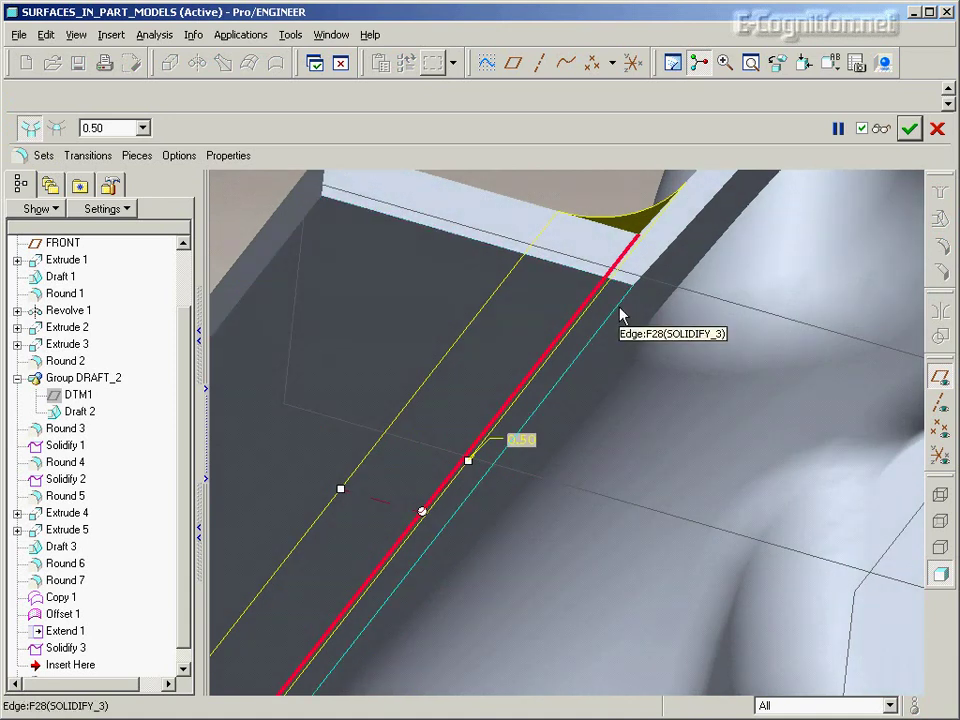
left_click(620, 315)
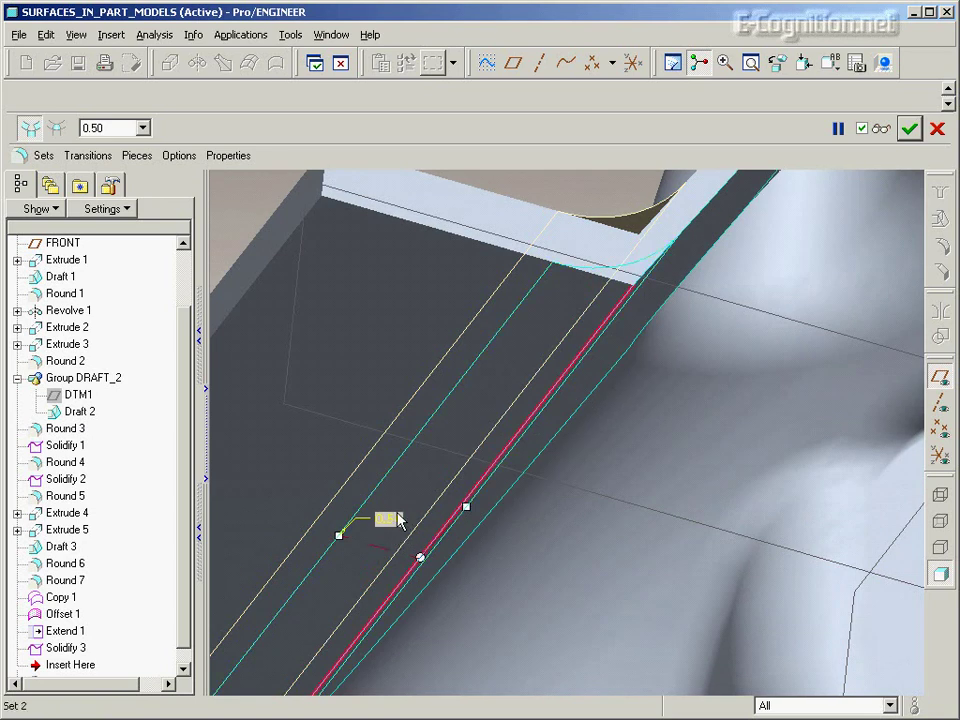
left_click(396, 515)
type(".")
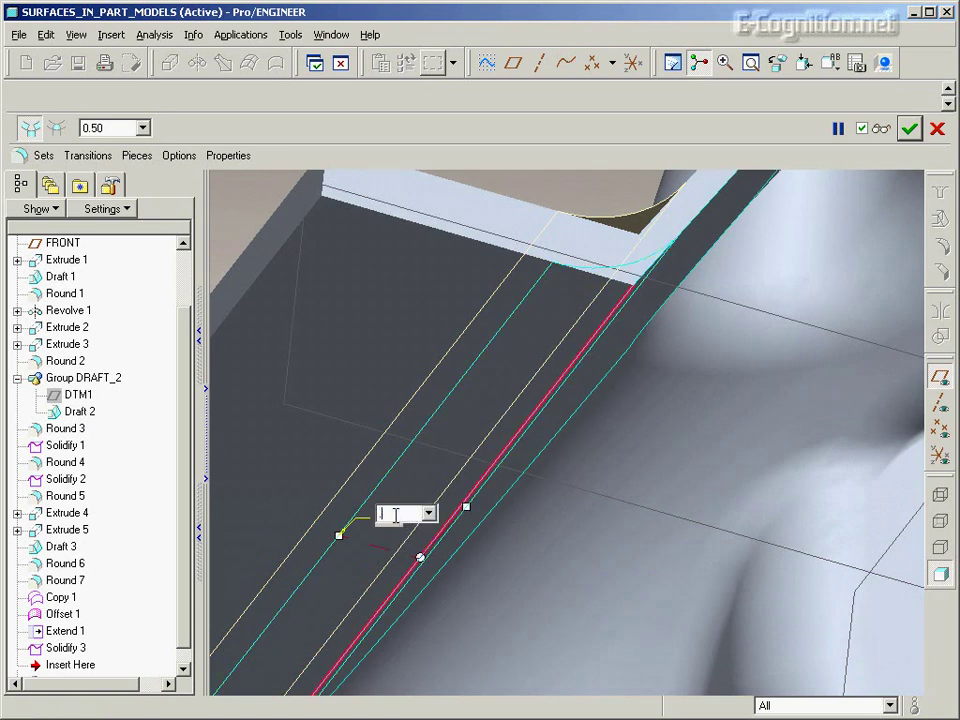
type("6")
key("Return")
middle_click_drag(396, 516, 432, 556)
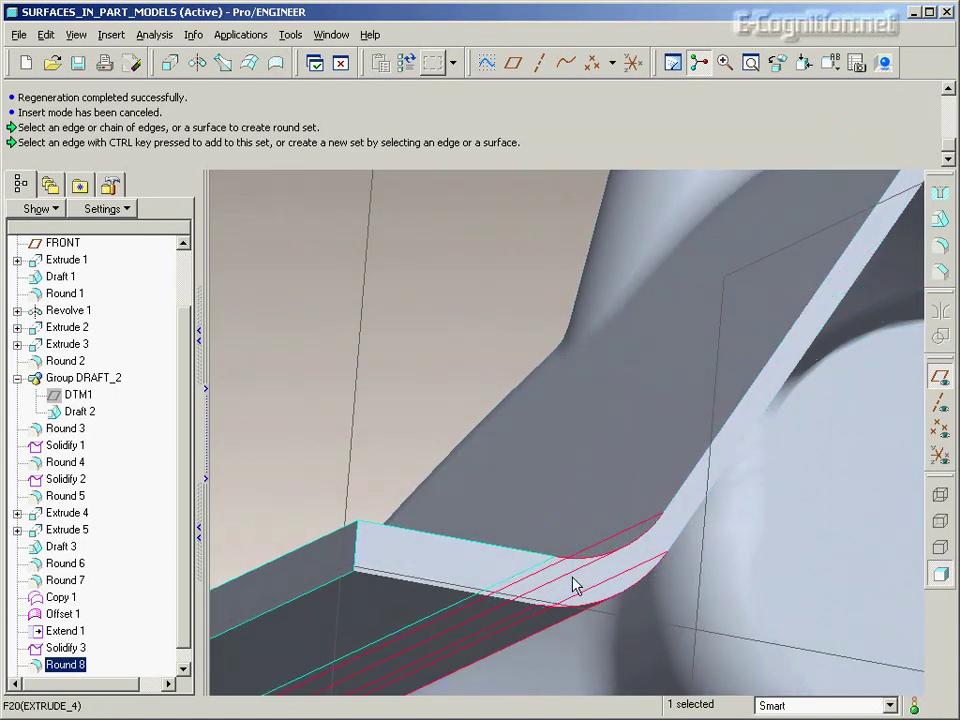
middle_click_drag(278, 390, 327, 540)
middle_click_drag(358, 697, 349, 704)
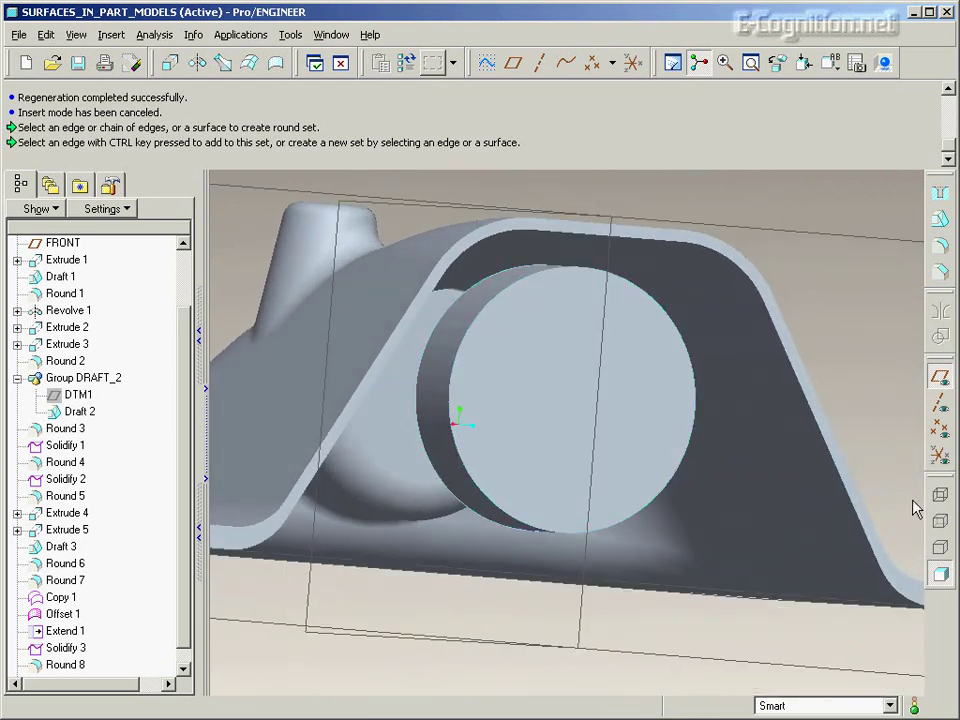
- Offset the surfaces of the cylinder inside the shell's open end outward by 0.20 to create a separate quilt
left_click(940, 496)
mouse_move(847, 264)
middle_mouse_down()
mouse_move(786, 266)
mouse_move(851, 268)
mouse_move(930, 562)
mouse_move(776, 349)
middle_mouse_up()
left_click(935, 568)
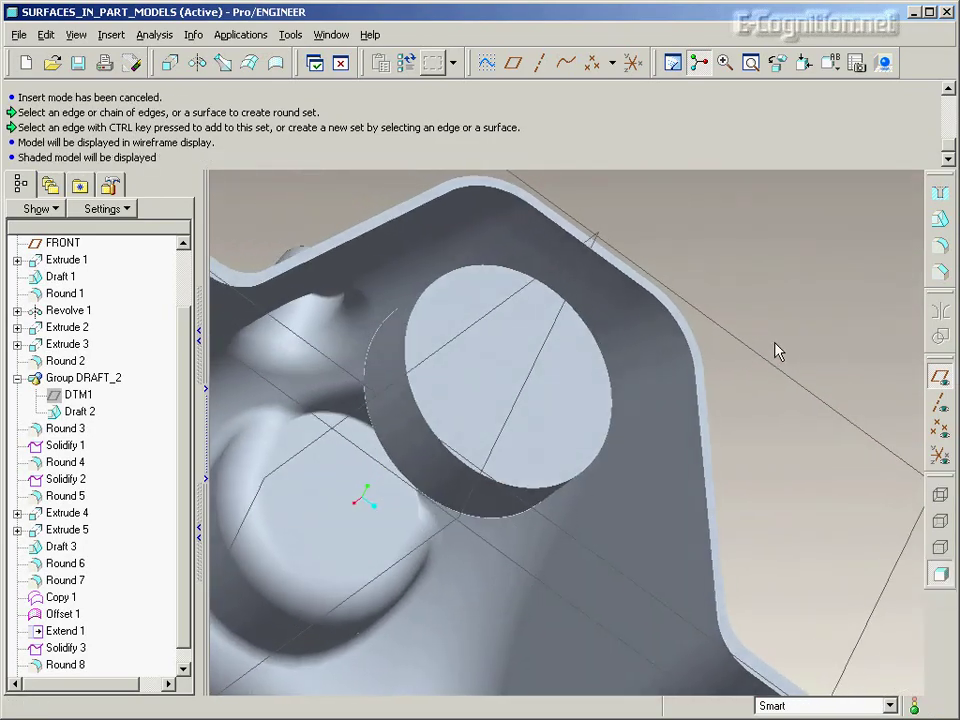
middle_click_drag(778, 350, 778, 276)
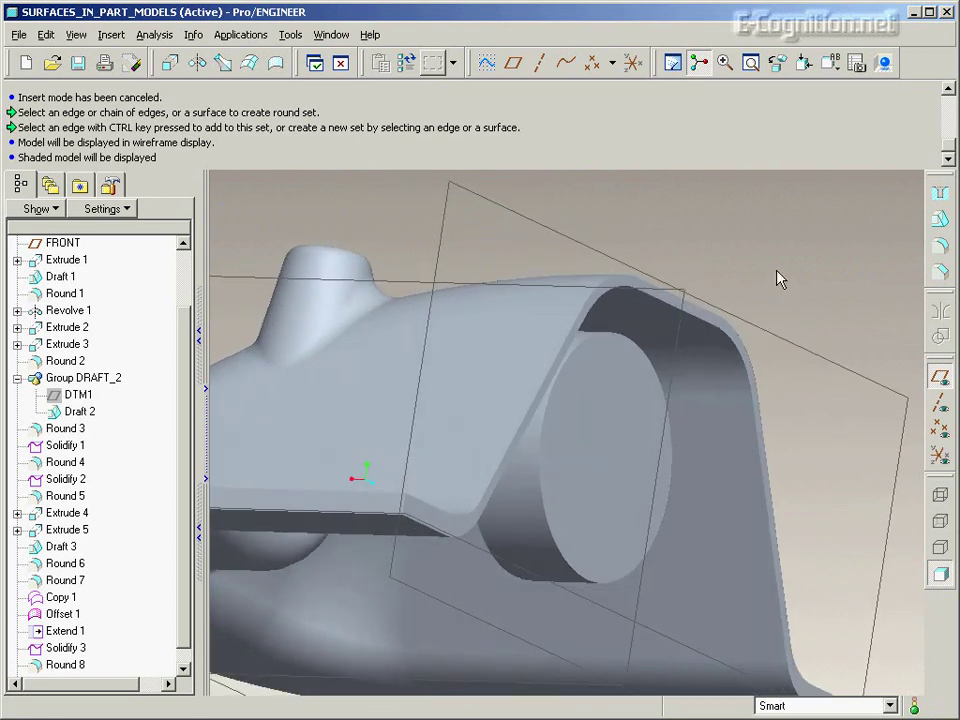
left_click(630, 440)
left_click(628, 420)
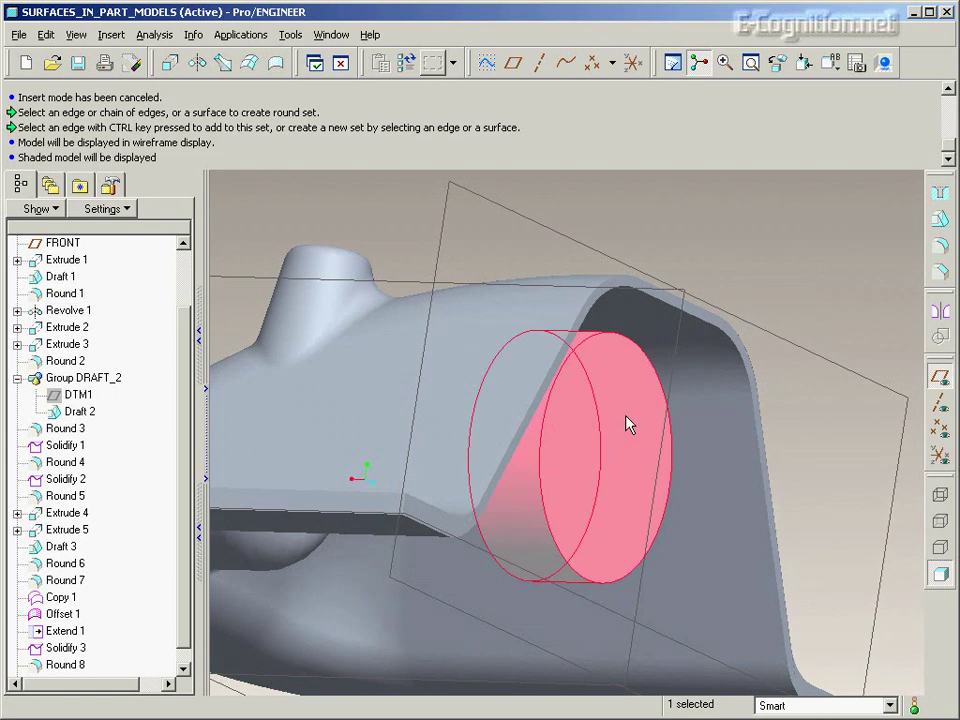
left_click(46, 35)
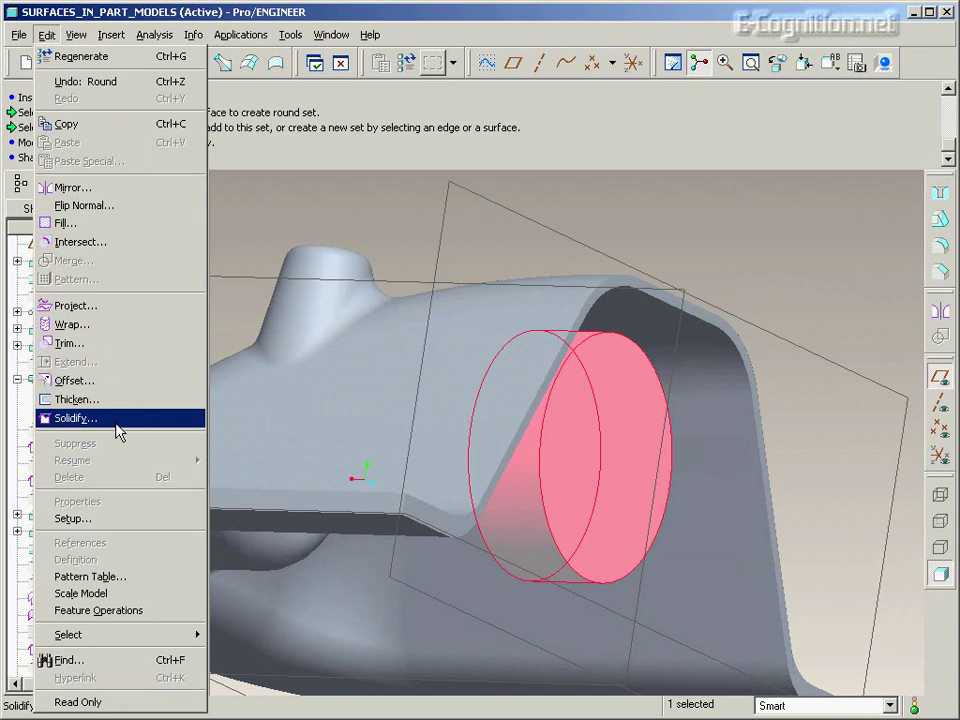
left_click(80, 380)
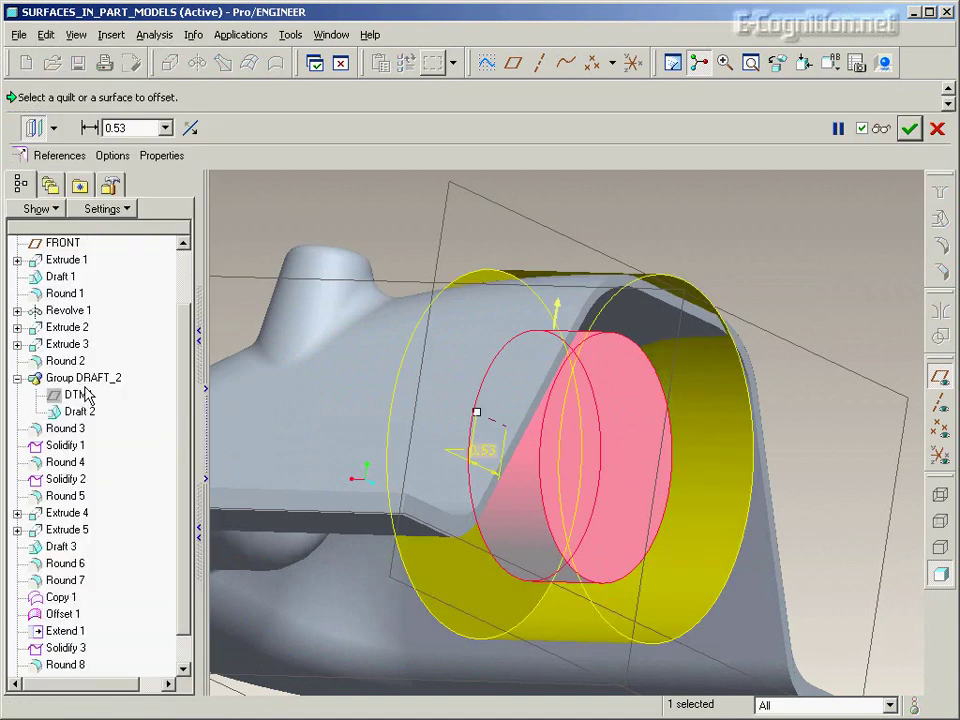
double_click(487, 458)
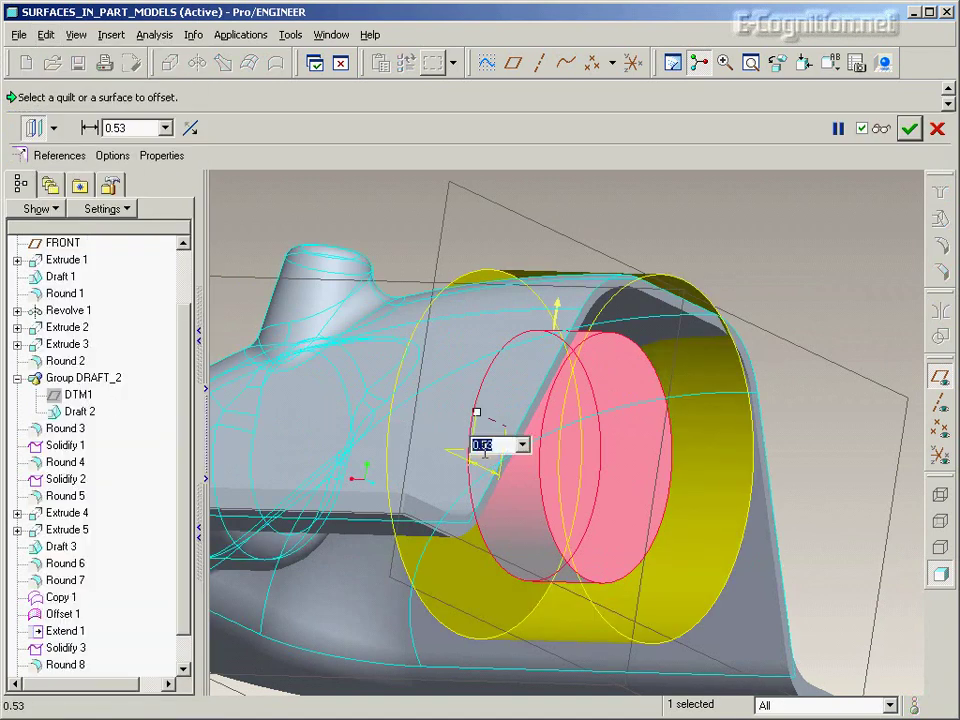
key("BackSpace")
type(".2")
key("Return")
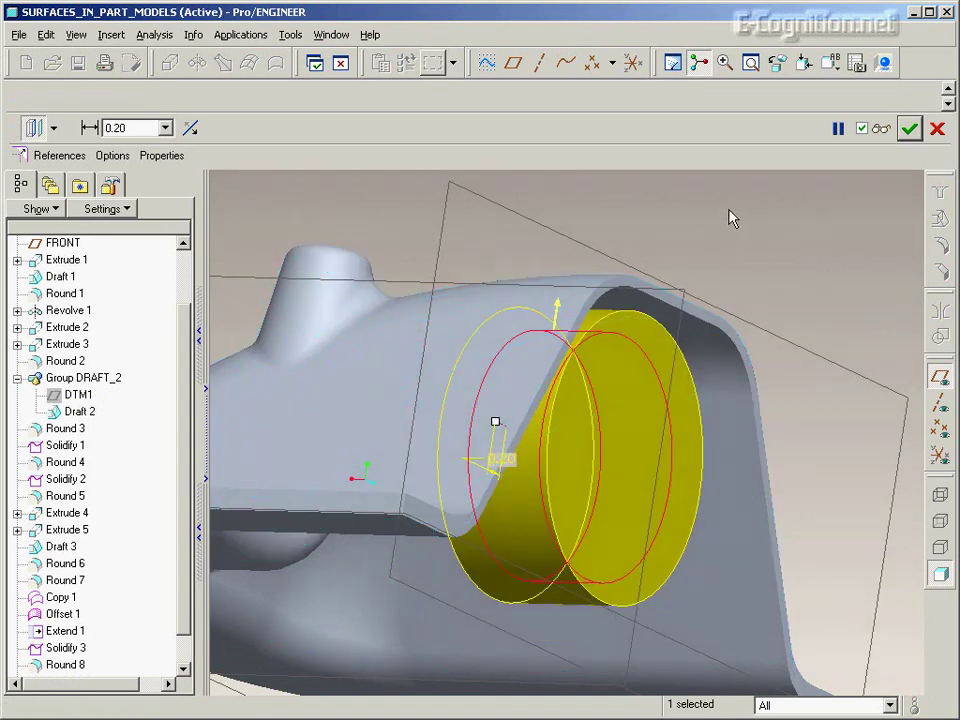
middle_click(731, 219)
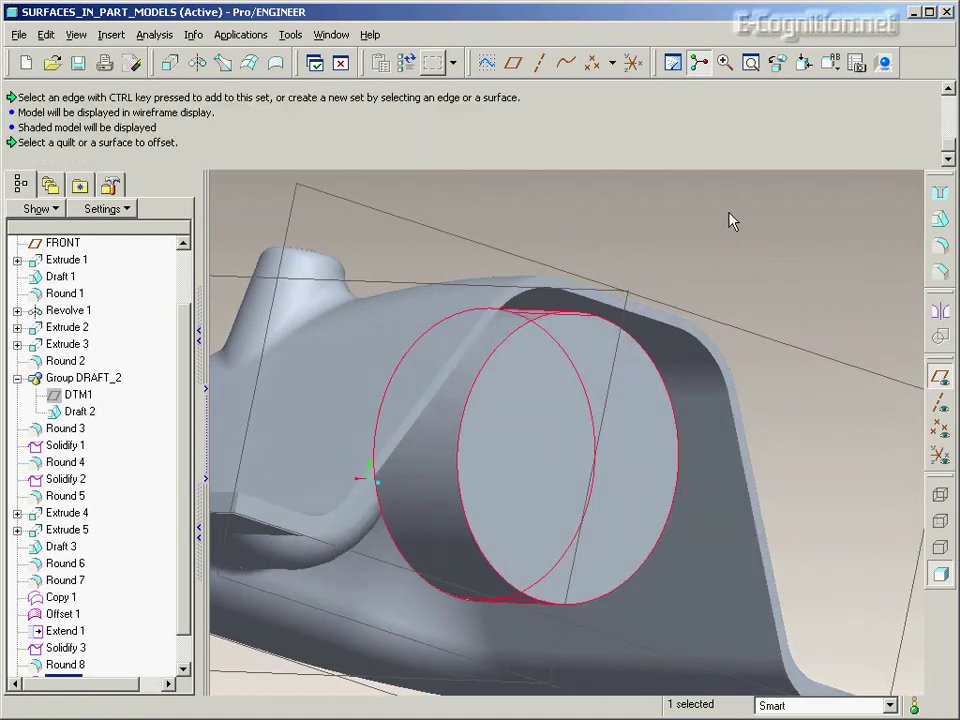
middle_click_drag(729, 213, 729, 213)
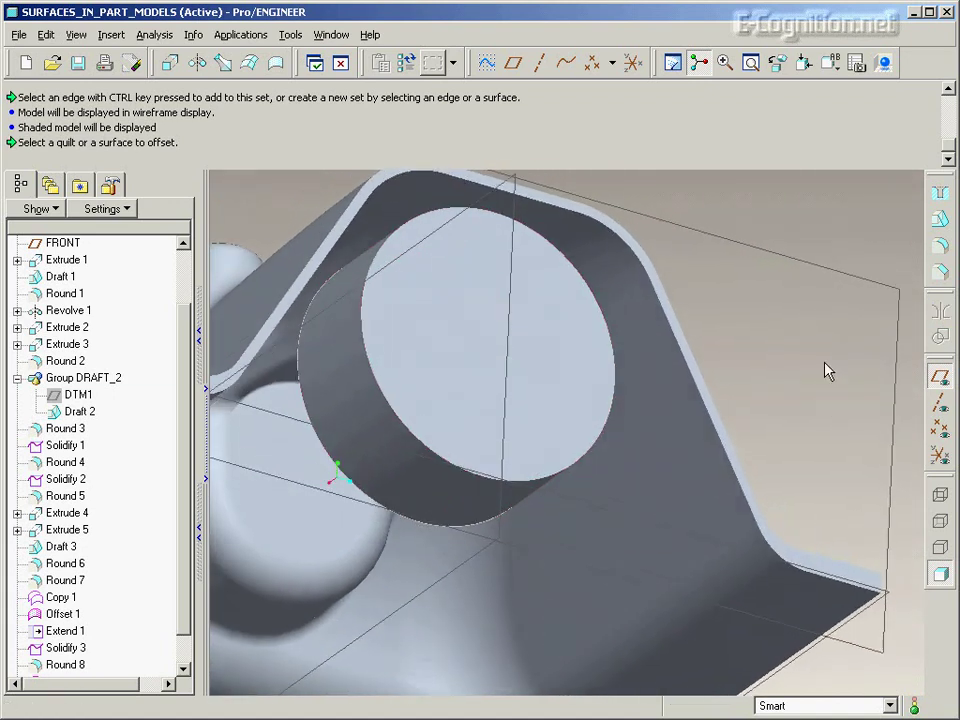
- Set the diameter of the revolved cylinder at the open end to 2.75 and regenerate the model
left_click(940, 494)
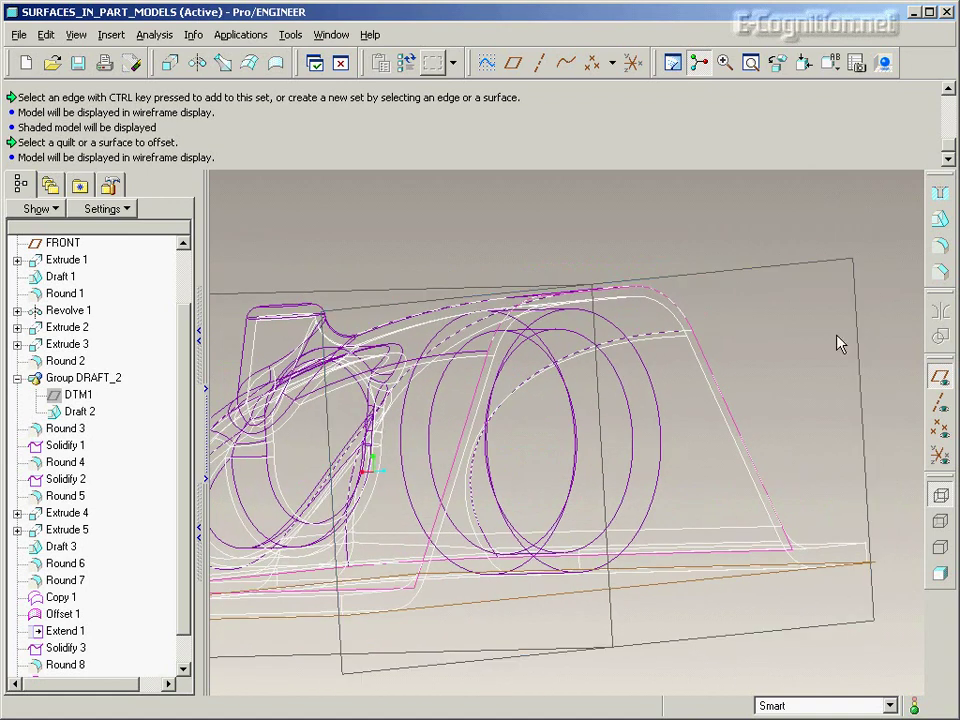
double_click(620, 411)
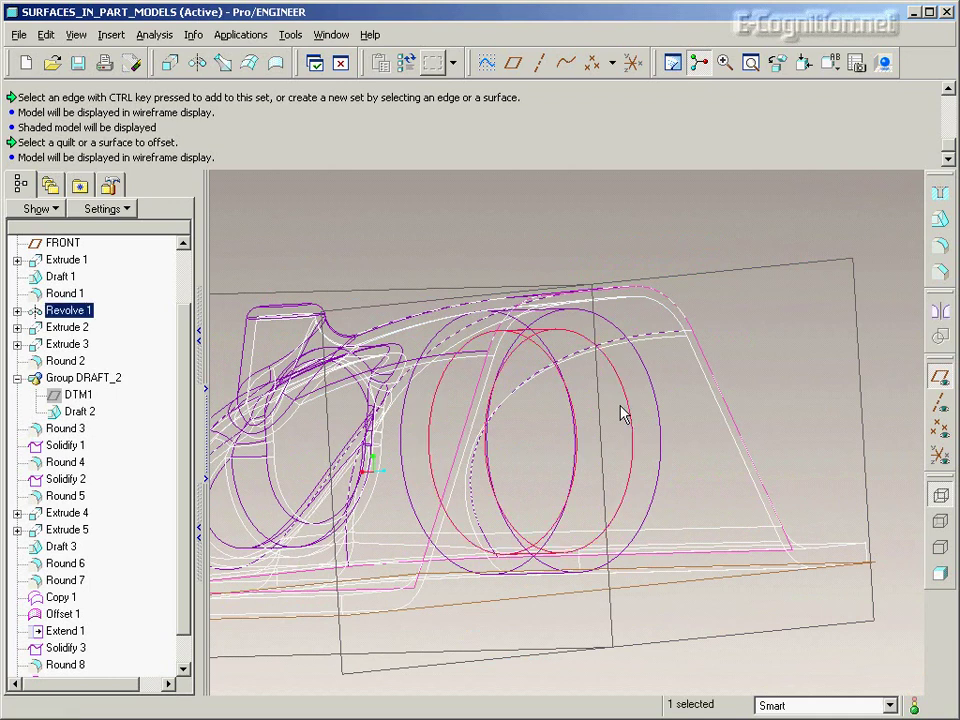
double_click(490, 400)
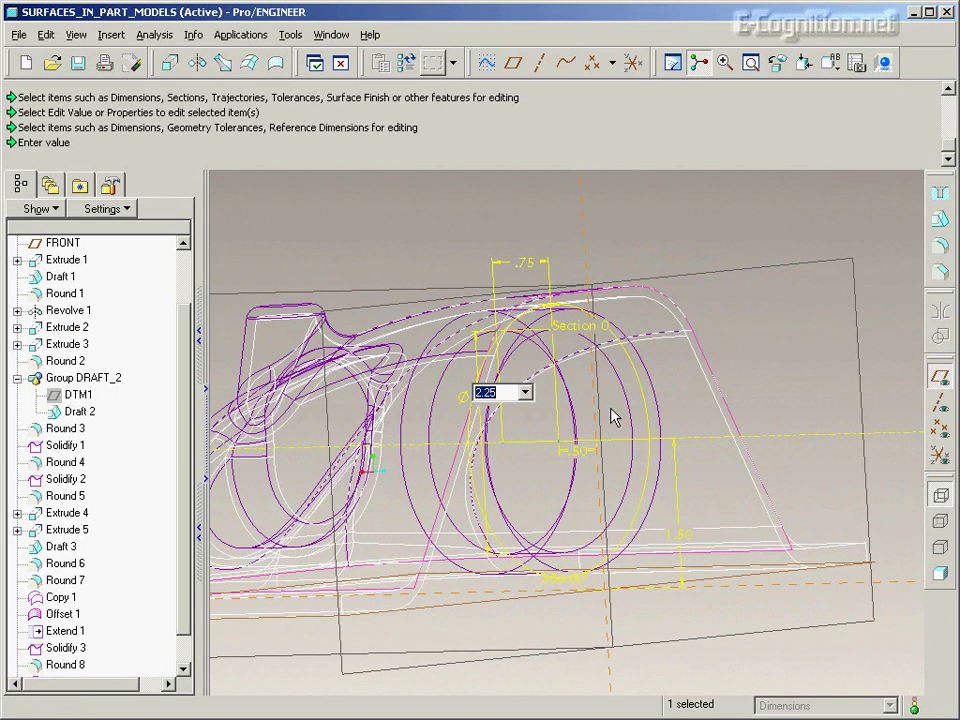
type("2.75")
key("Return")
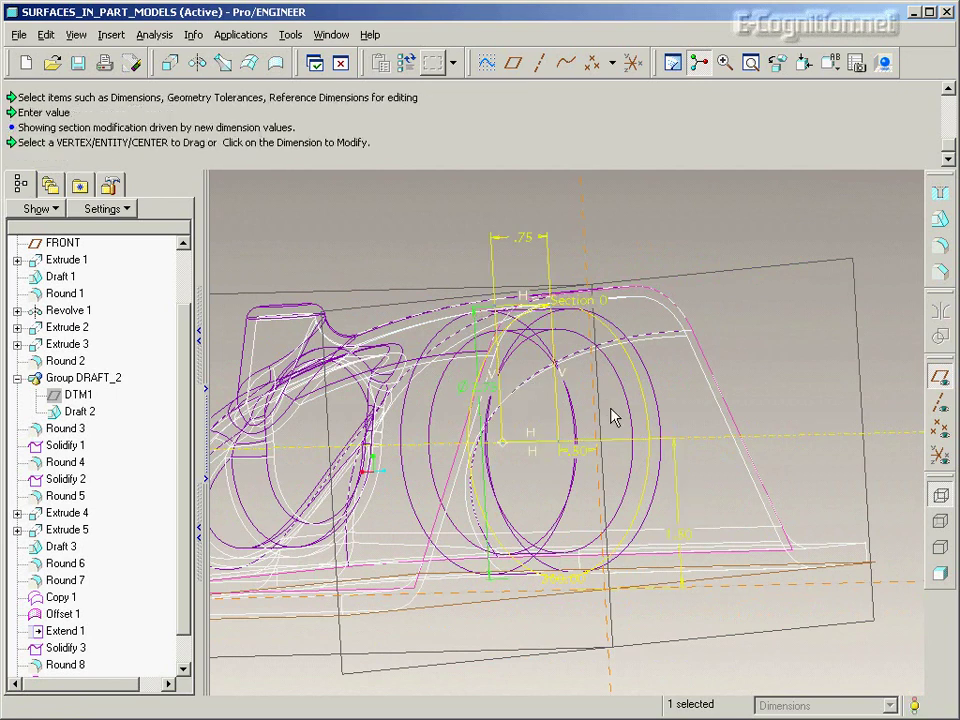
key("ctrl+g")
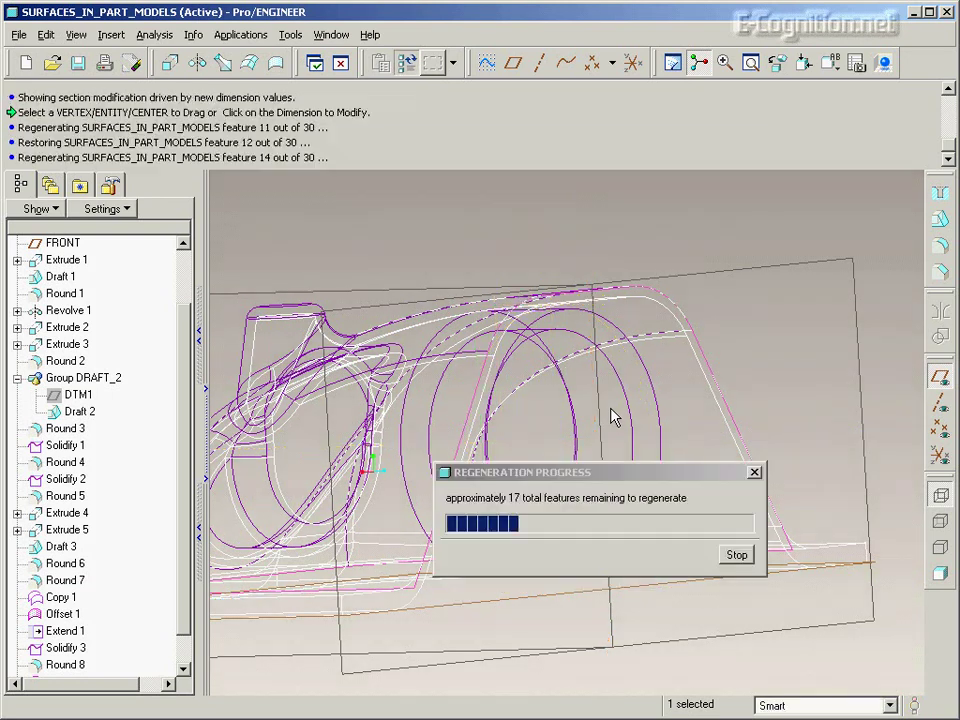
- Hide the datum planes and inspect the enlarged cylinder against the shell in shaded display
middle_click_drag(614, 418, 876, 454)
left_click(940, 378)
middle_click_drag(835, 390, 838, 414)
left_click(940, 568)
middle_click_drag(885, 543, 885, 542)
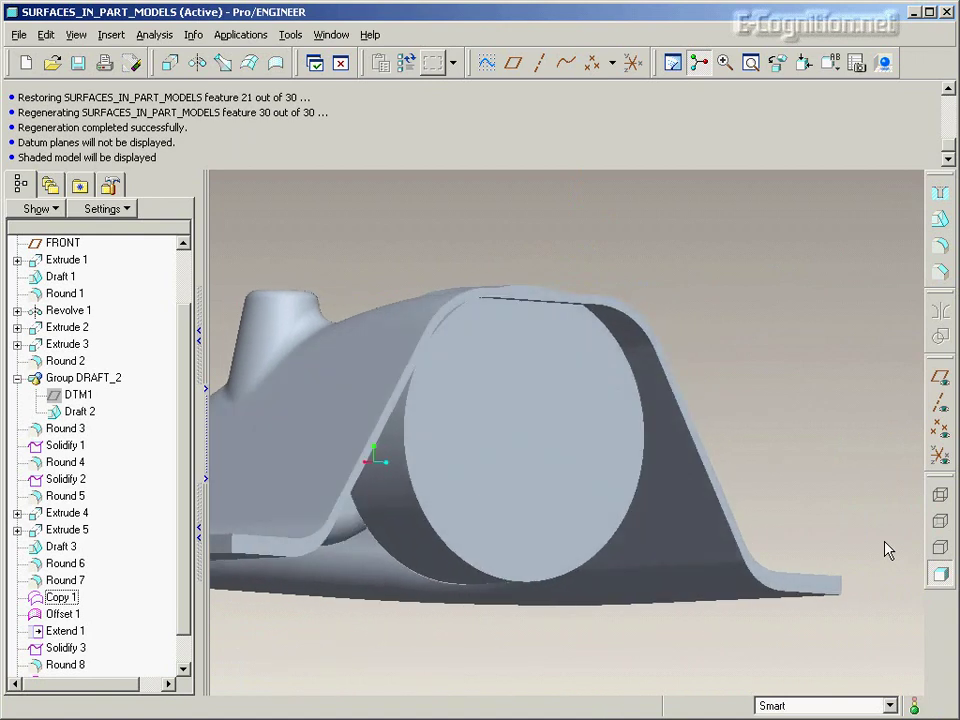
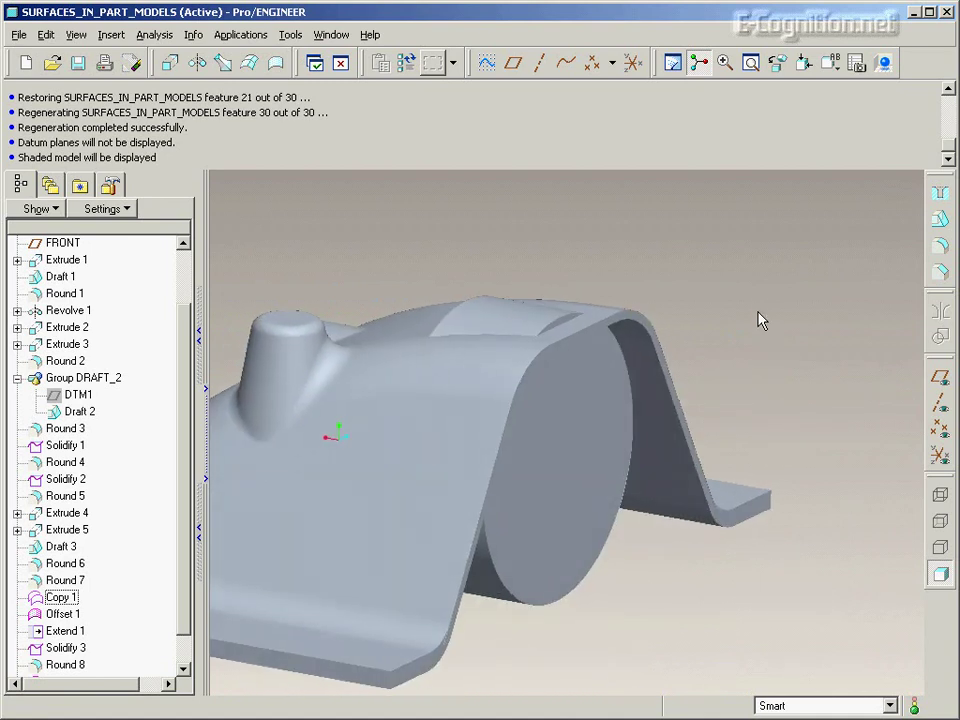
- Start a surface extrude with an internal sketch on the offset quilt's flat circular end face, and orient the sketch to 2D in wireframe
left_click(940, 497)
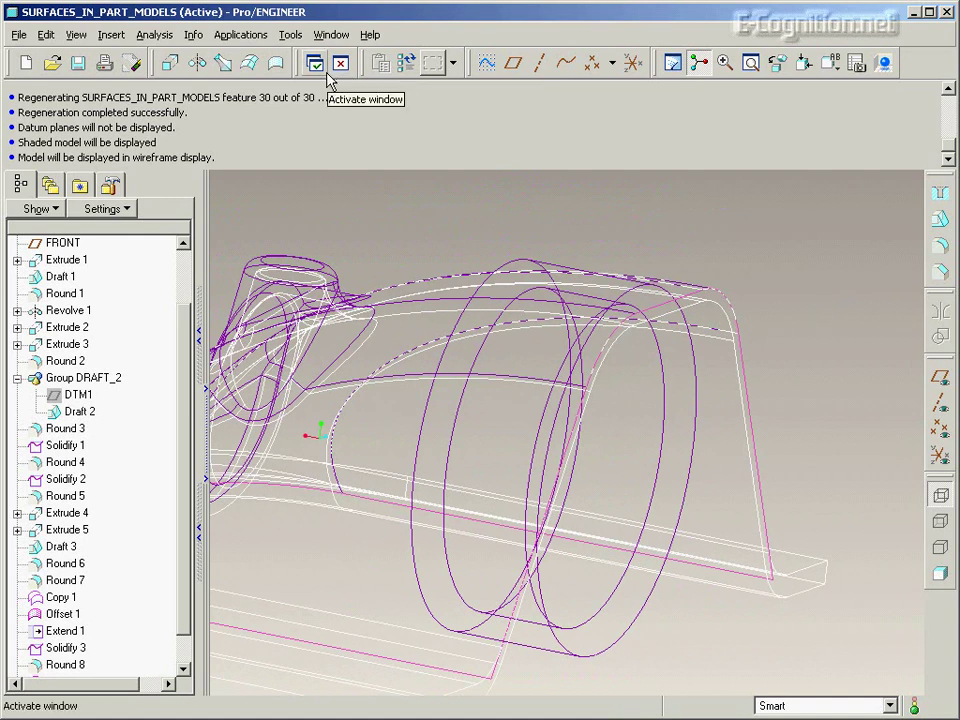
left_click(170, 66)
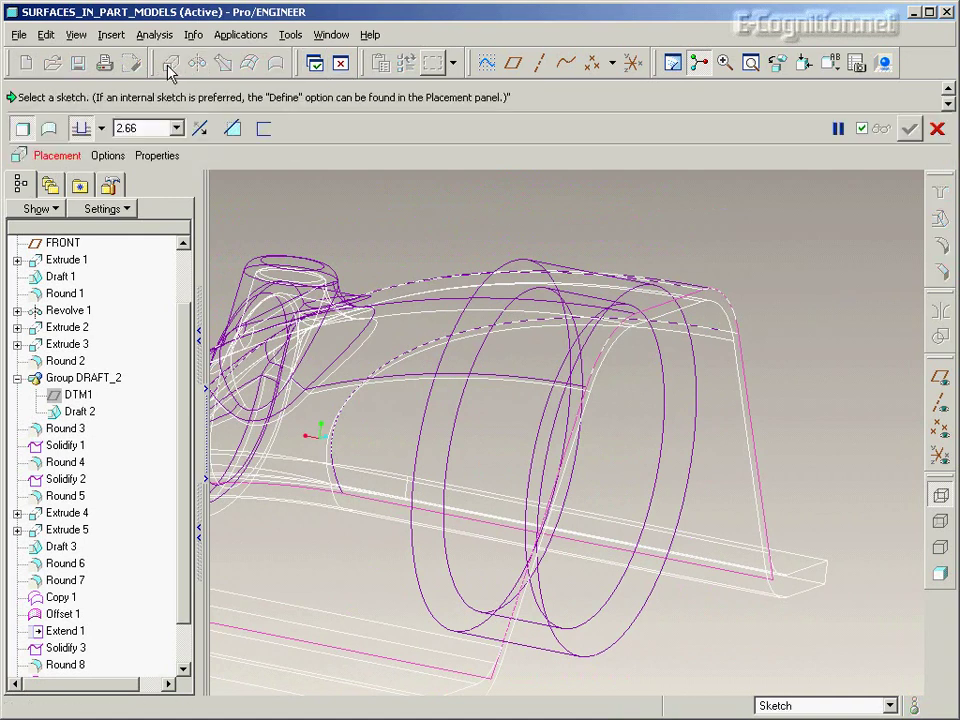
left_click(48, 128)
left_click(56, 155)
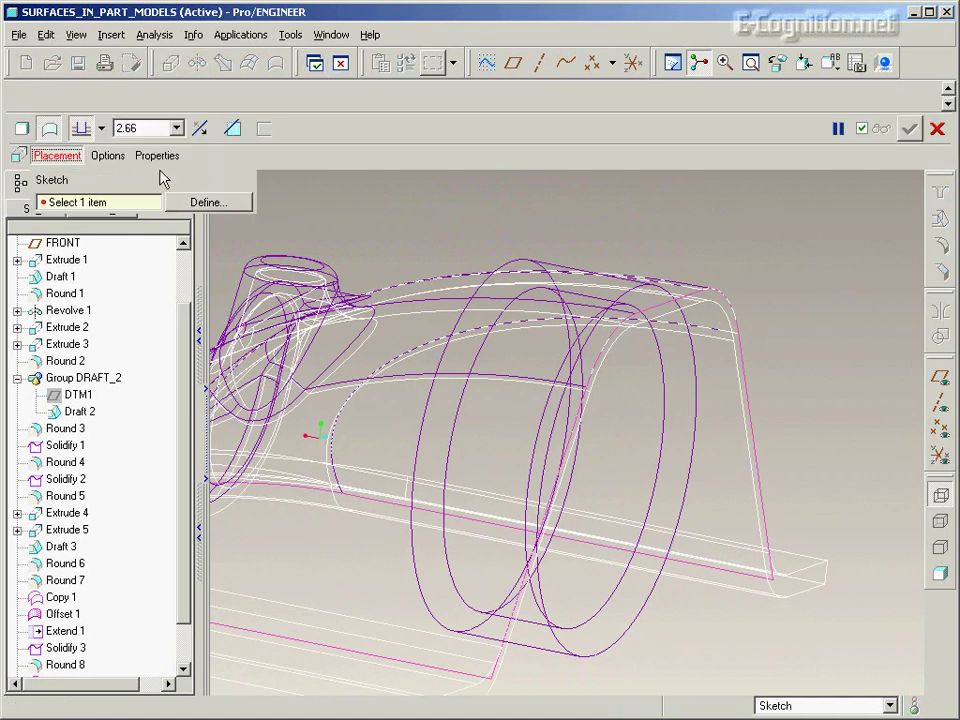
left_click(208, 202)
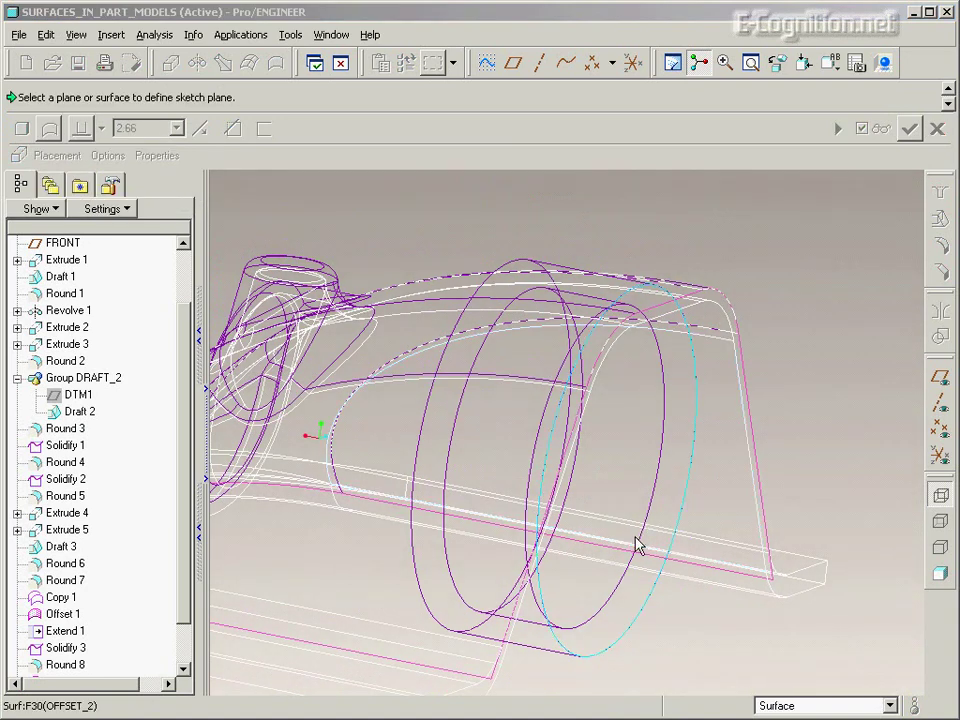
left_click(637, 604)
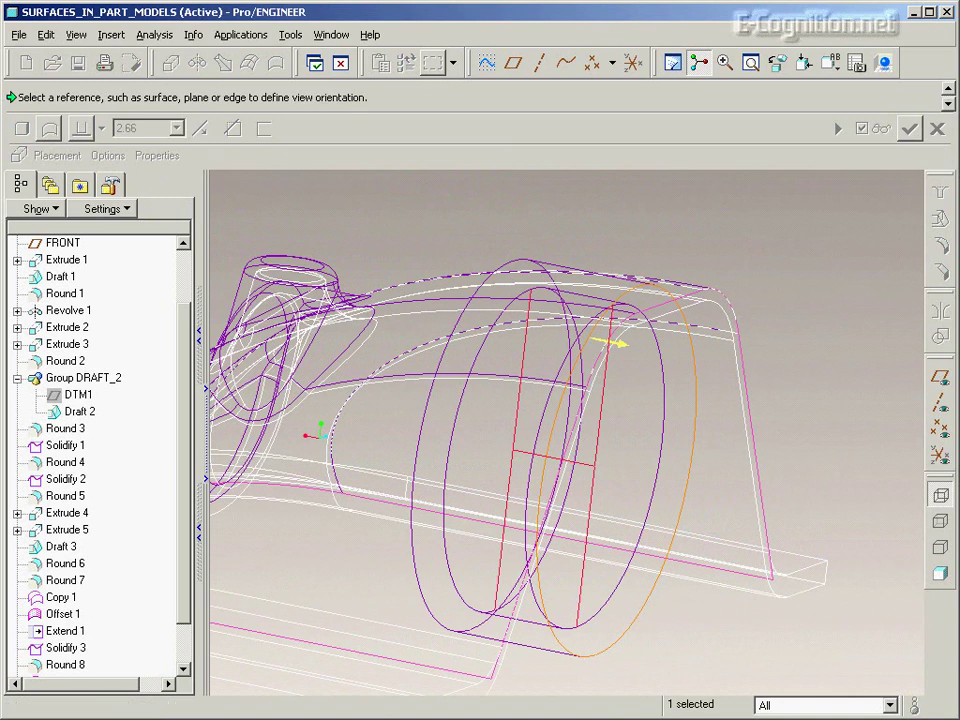
mouse_move(959, 30)
left_mouse_down()
mouse_move(760, 30)
mouse_move(835, 26)
left_mouse_up()
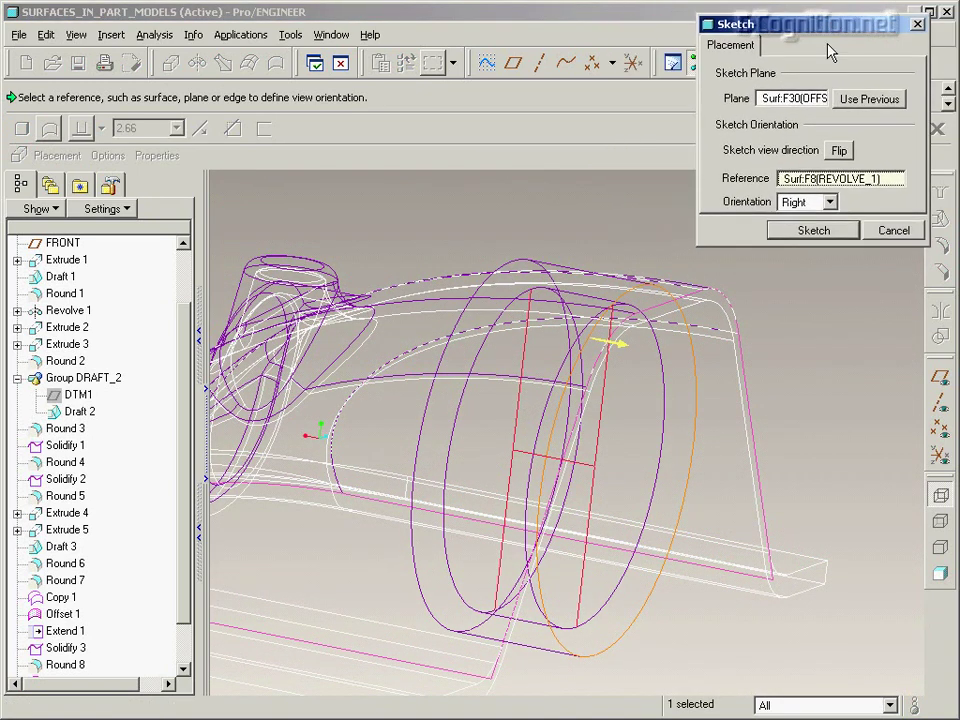
left_click(815, 231)
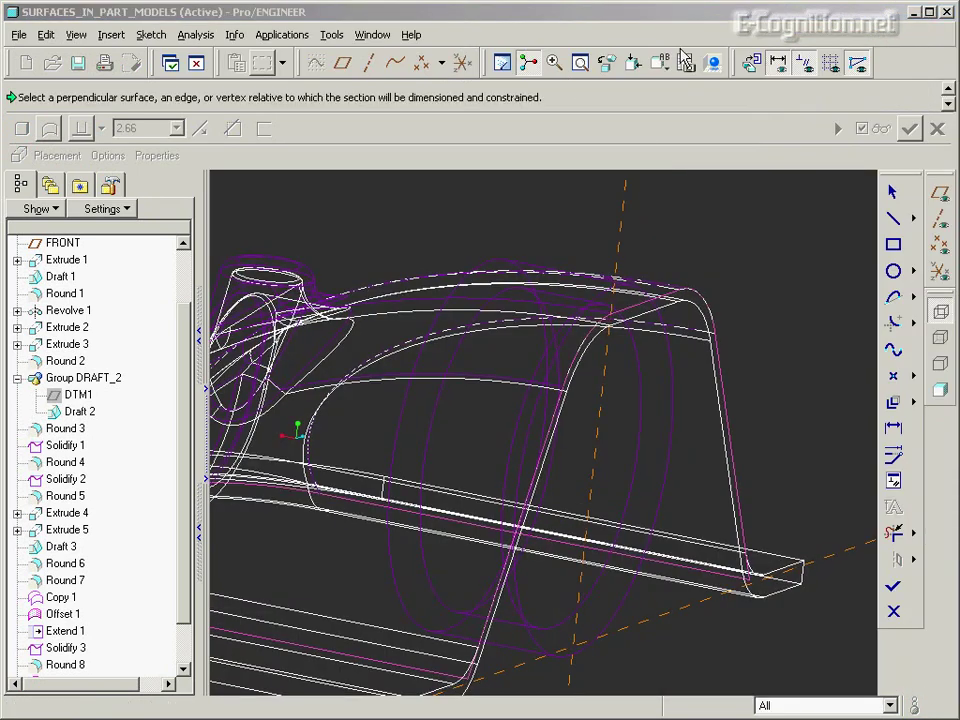
left_click(752, 63)
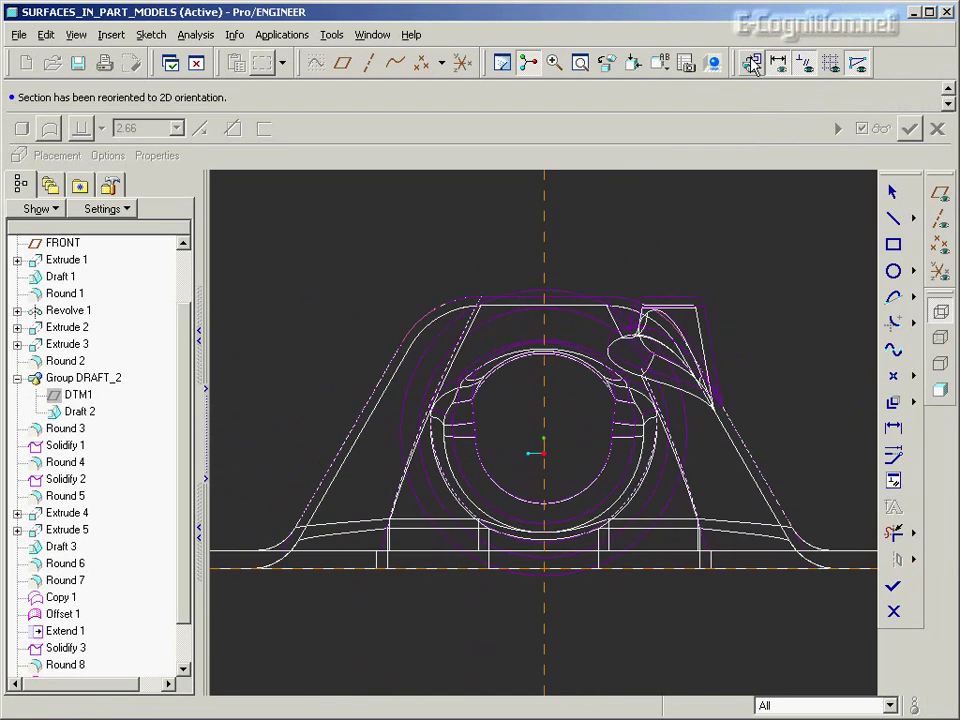
scroll(488, 265, "down", 1)
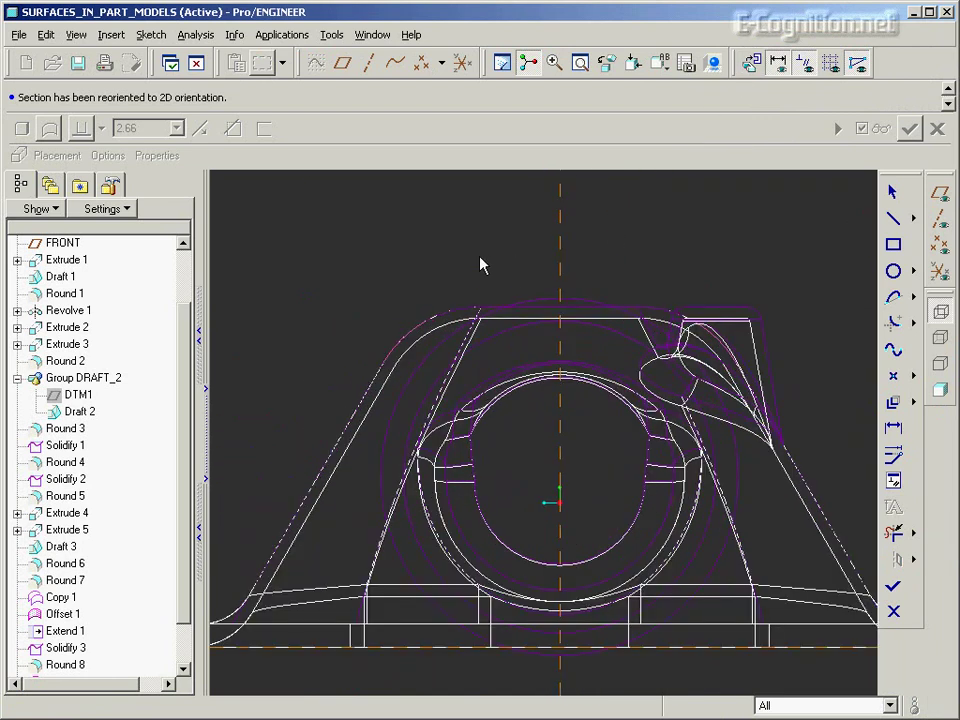
- Reference the offset quilt's circle and sketch a horizontal line about 2.03 long from its top point, plus a slanted line down tangent to the circle
left_click(413, 580)
right_click(310, 300)
left_click(334, 304)
left_click(559, 298)
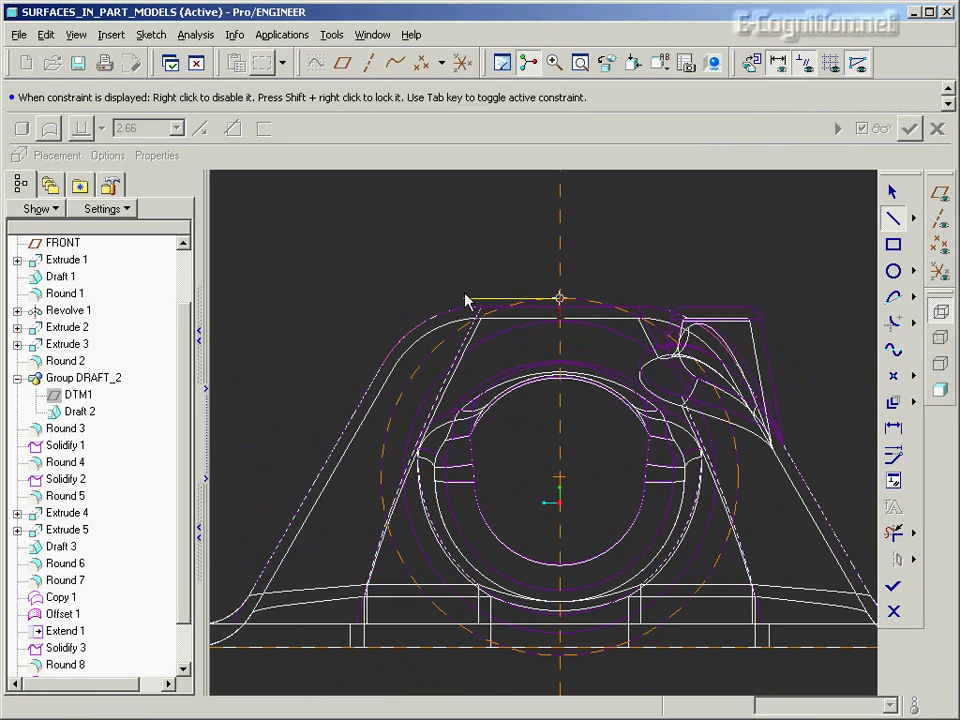
left_click(391, 538)
- Sketch a tangent-end arc from the slanted line's lower end along the reference circle to its lowest point on the vertical reference
right_click(328, 510)
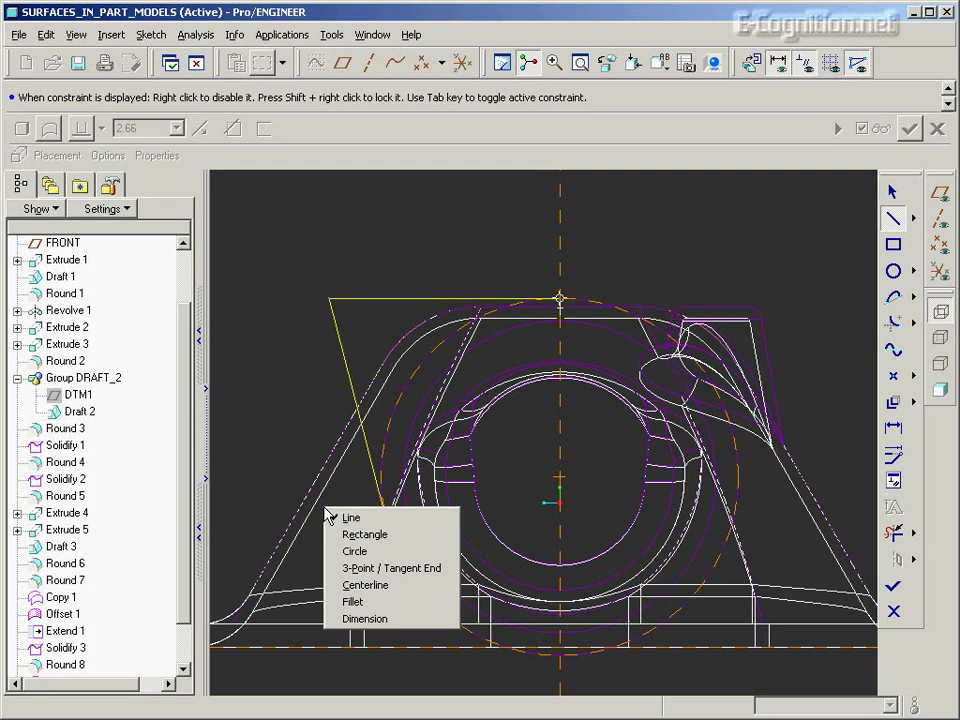
left_click(381, 568)
left_click(388, 521)
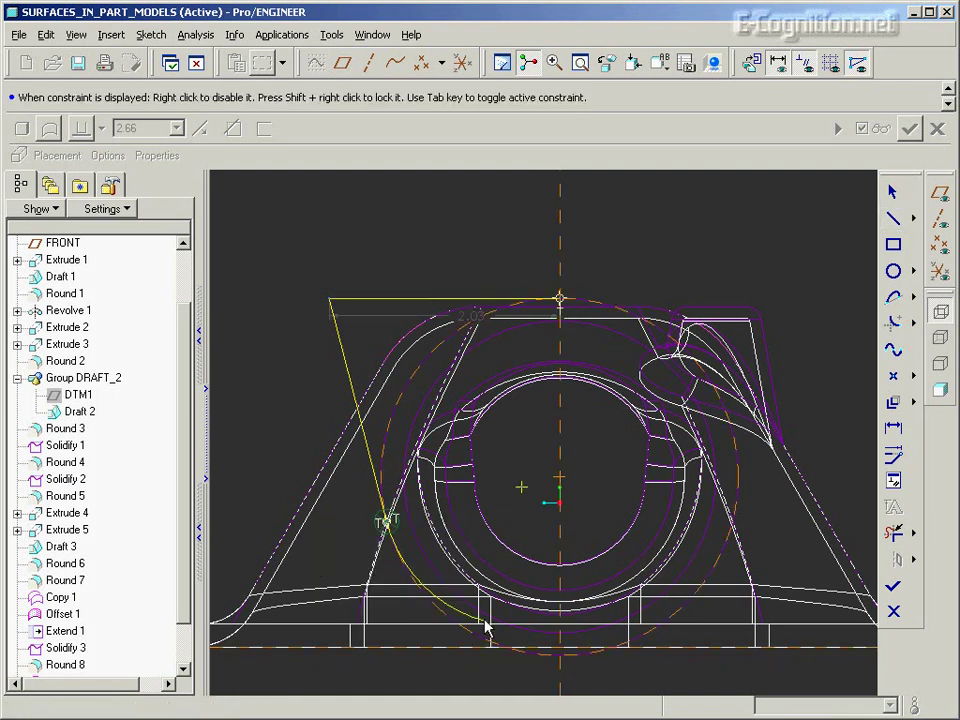
left_click(561, 668)
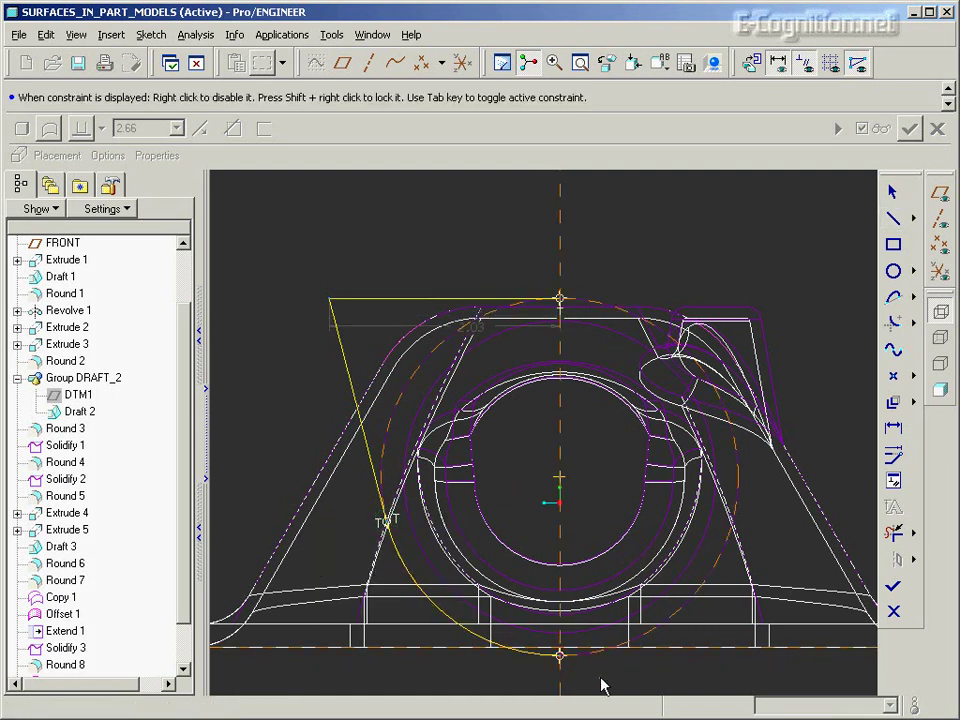
middle_click(601, 684)
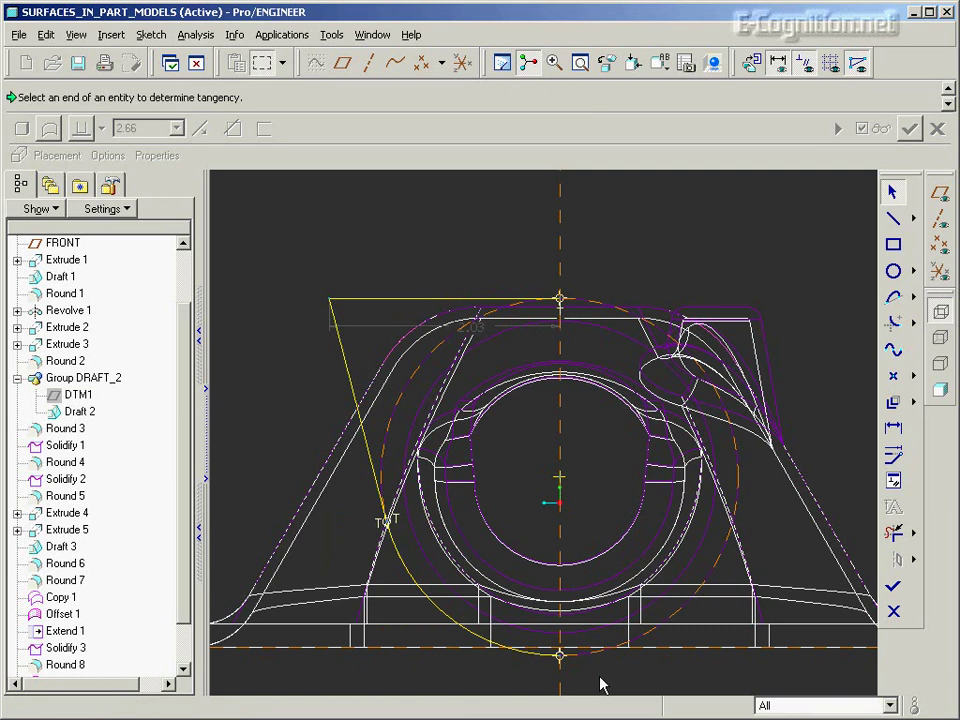
- Add a vertical centerline through the circle's centre and mirror the sketched lines and arc about it
right_click(669, 202)
left_click(708, 272)
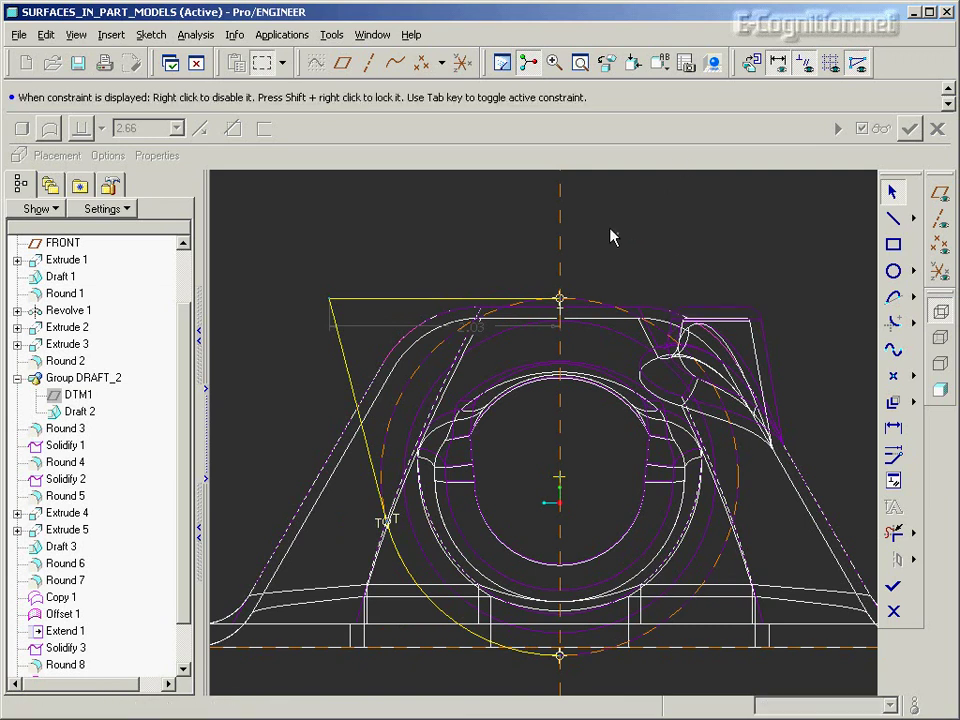
left_click(558, 206)
left_click(561, 258)
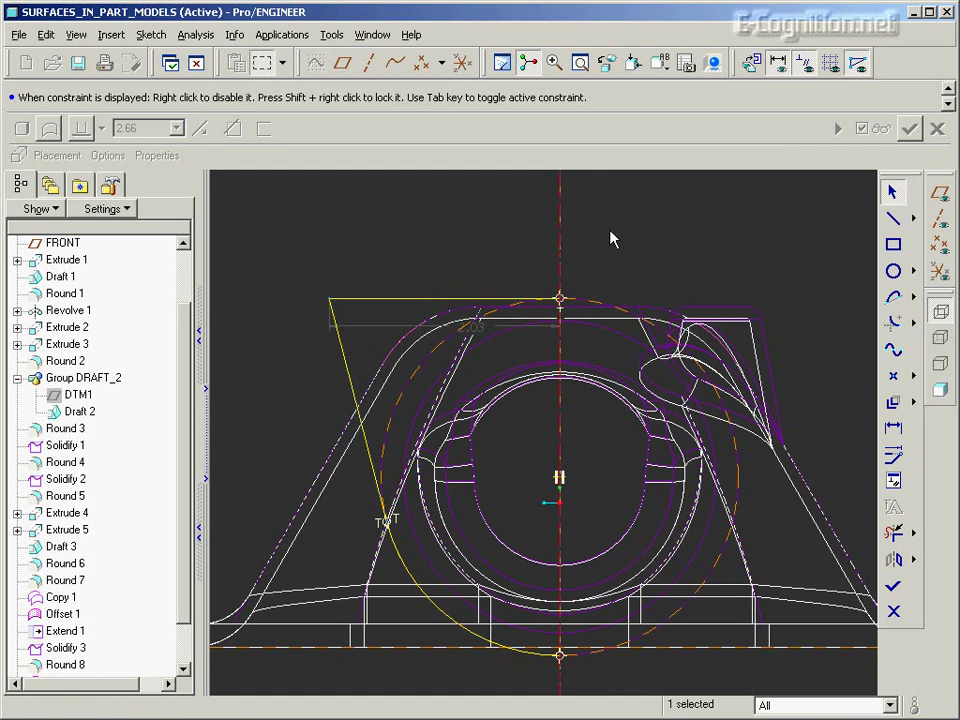
mouse_move(255, 253)
left_mouse_down()
mouse_move(439, 514)
mouse_move(623, 683)
left_mouse_up()
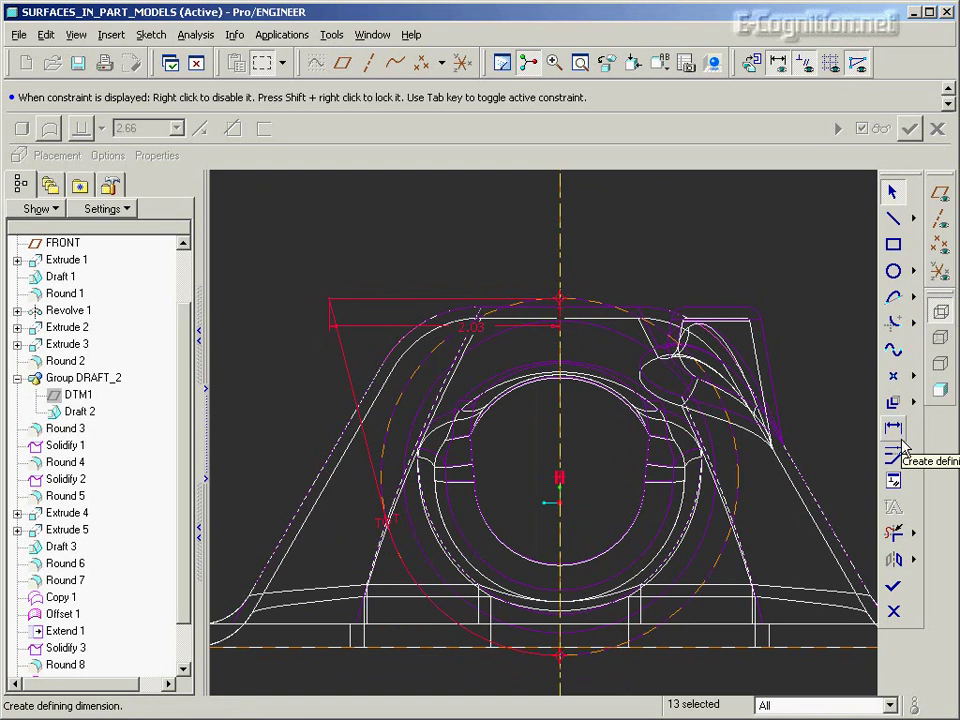
left_click(893, 559)
left_click(561, 236)
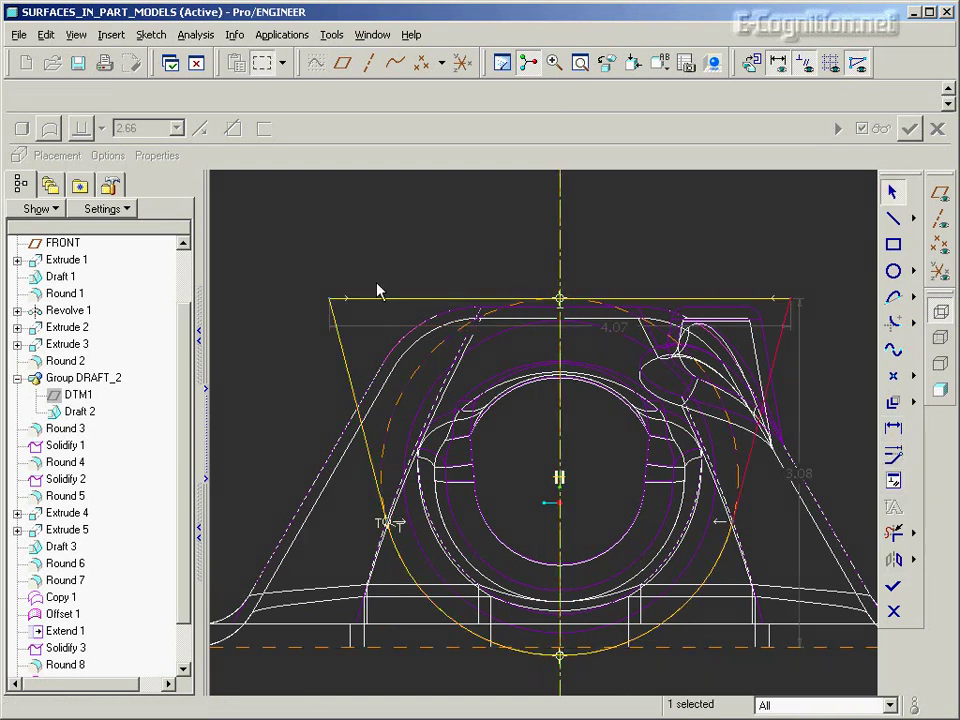
- Dimension the angle between the vertical centerline and the original slanted line
right_click(395, 232)
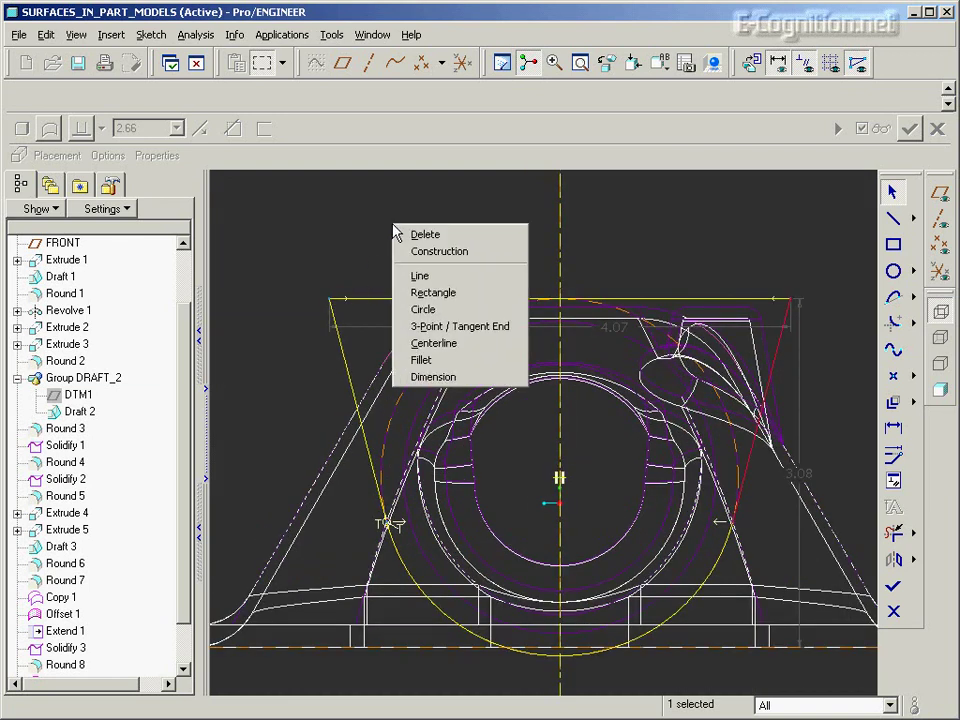
left_click(499, 377)
left_click(559, 230)
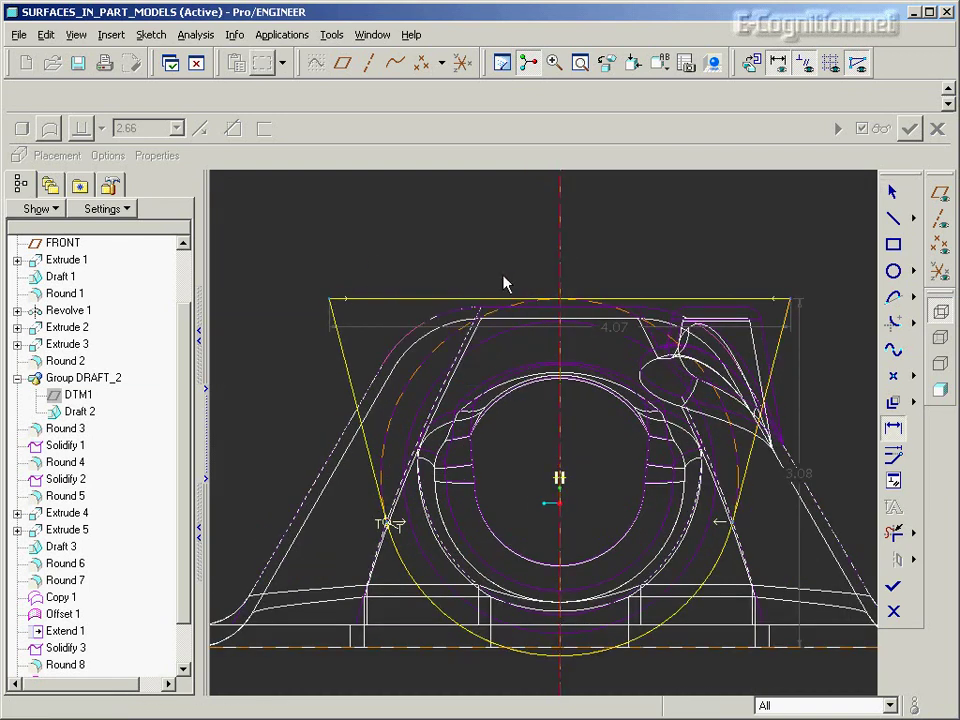
left_click(350, 372)
middle_click(446, 270)
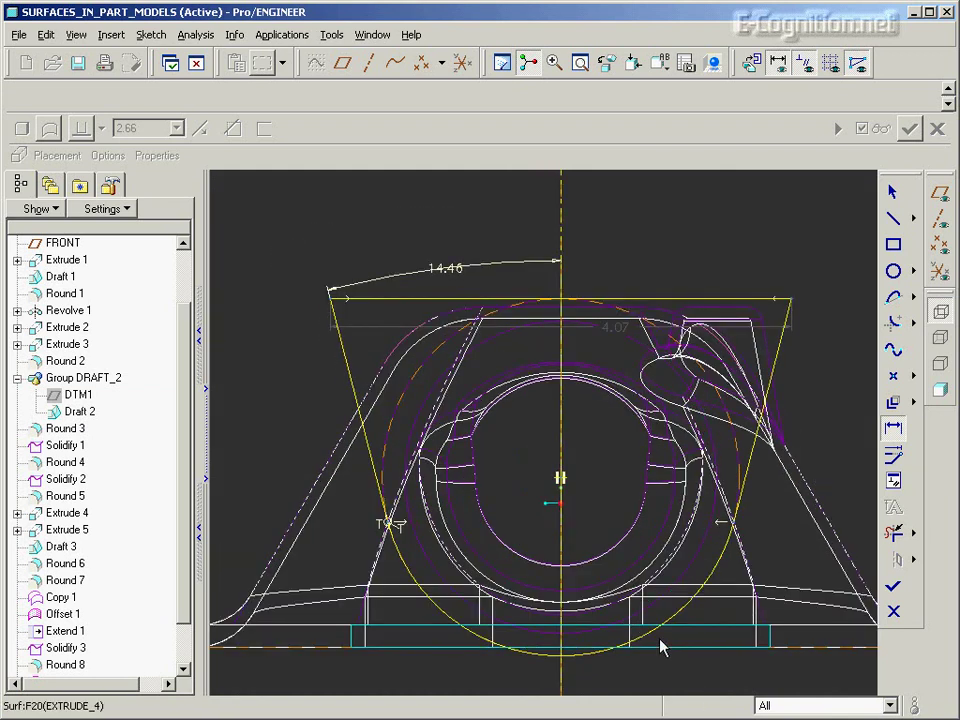
- Constrain the sketch's horizontal top line tangent to the reference circle
scroll(700, 252, "down", 1)
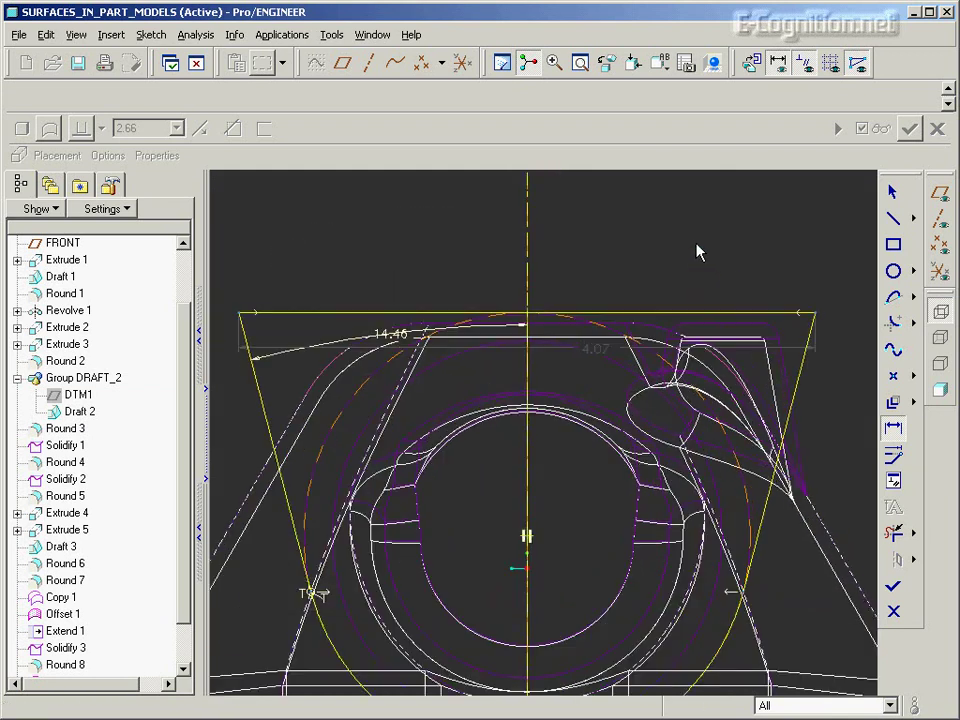
left_click(893, 481)
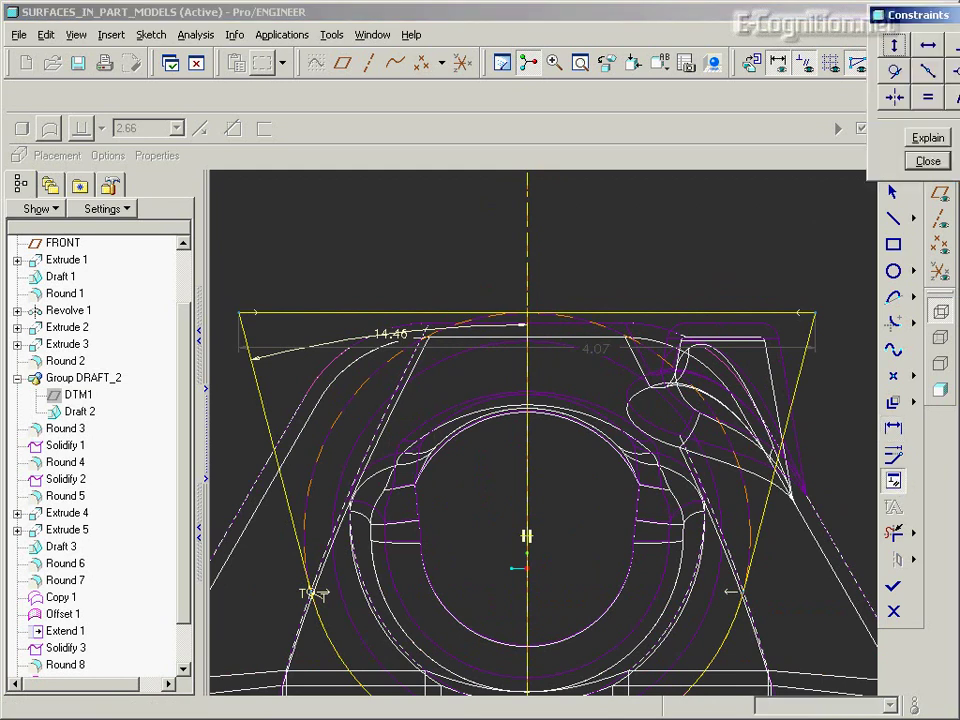
left_click(816, 72)
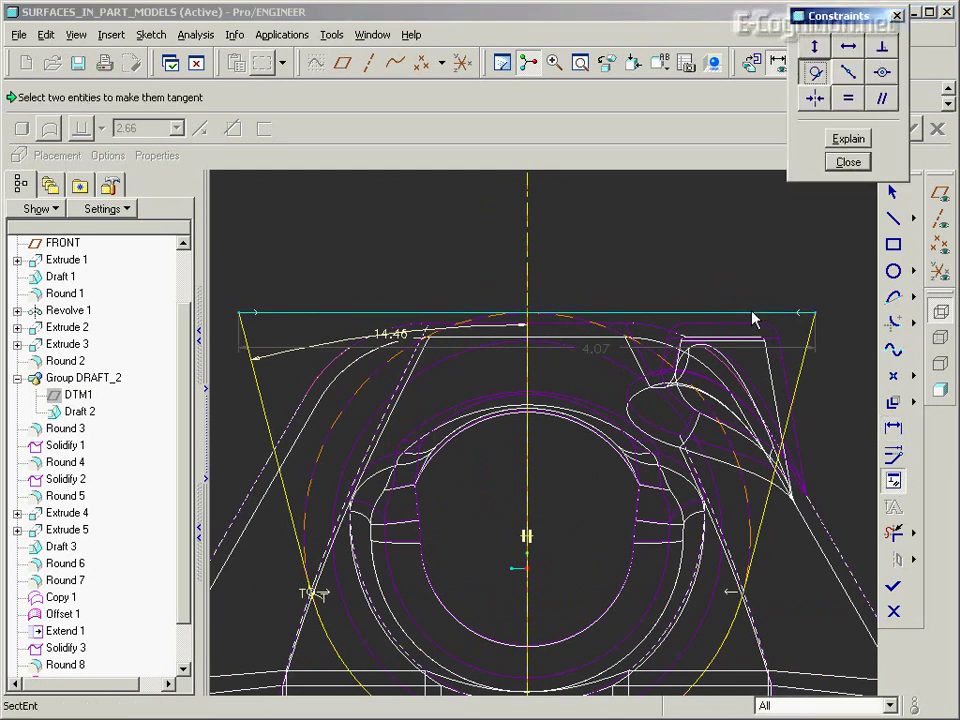
left_click(746, 314)
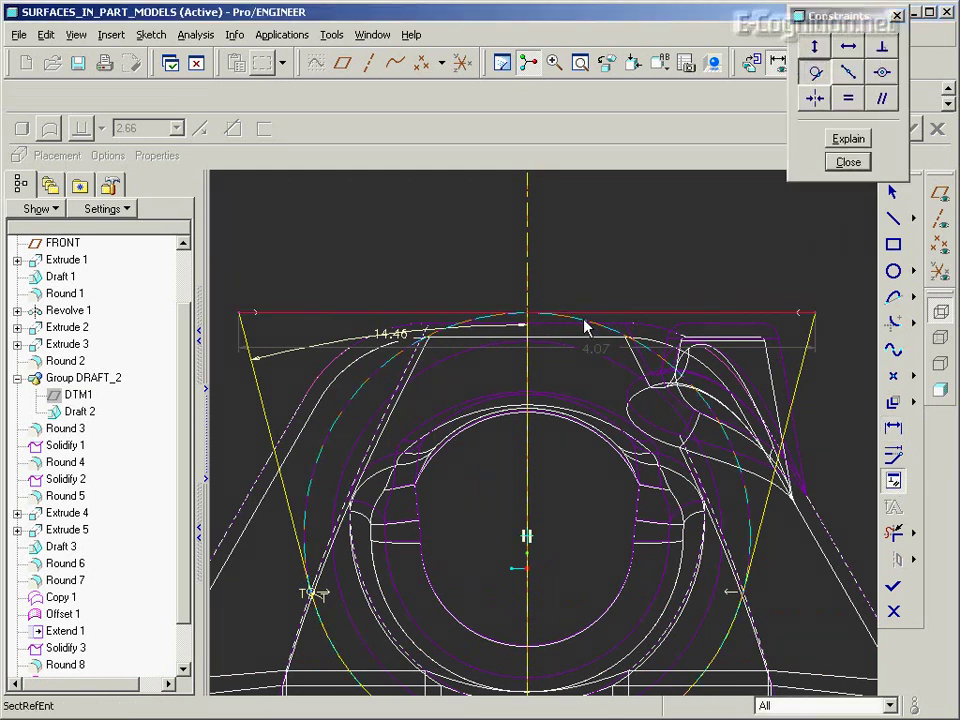
left_click(586, 327)
scroll(600, 203, "down", 2)
scroll(600, 203, "down", 1)
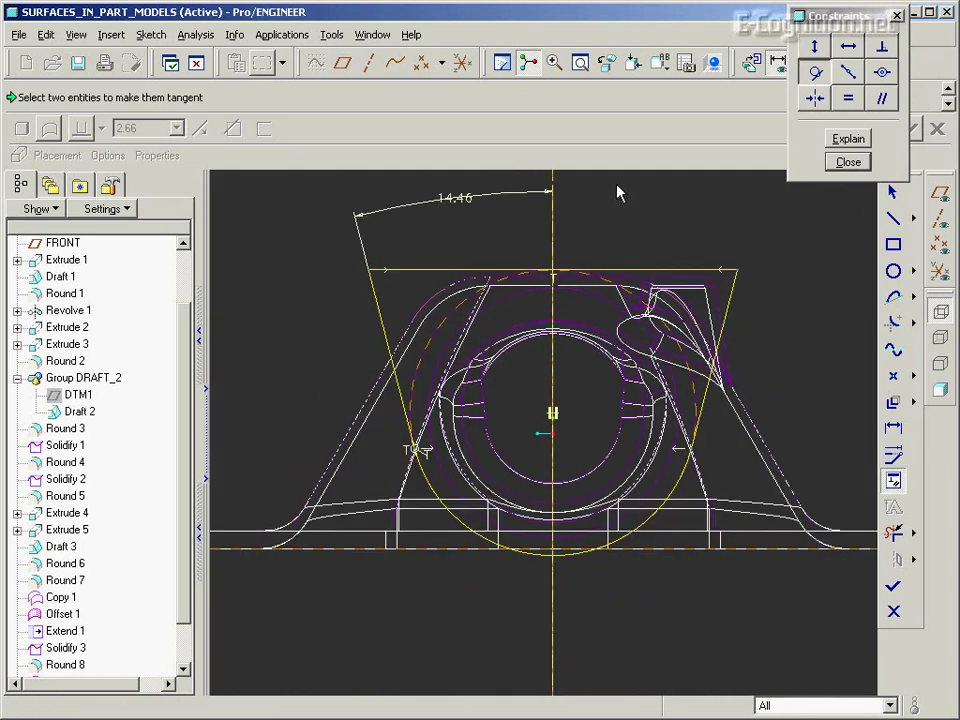
left_click(848, 162)
- Set the slanted line's angle to the centerline to 15 degrees and finish the sketch
scroll(422, 476, "down", 1)
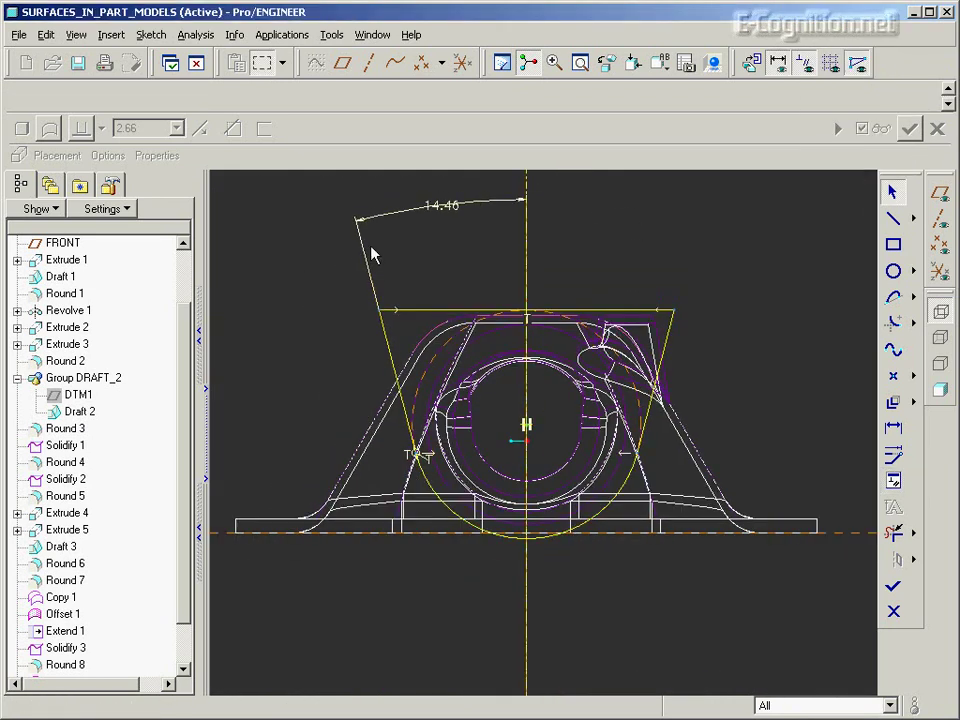
scroll(380, 250, "up", 1)
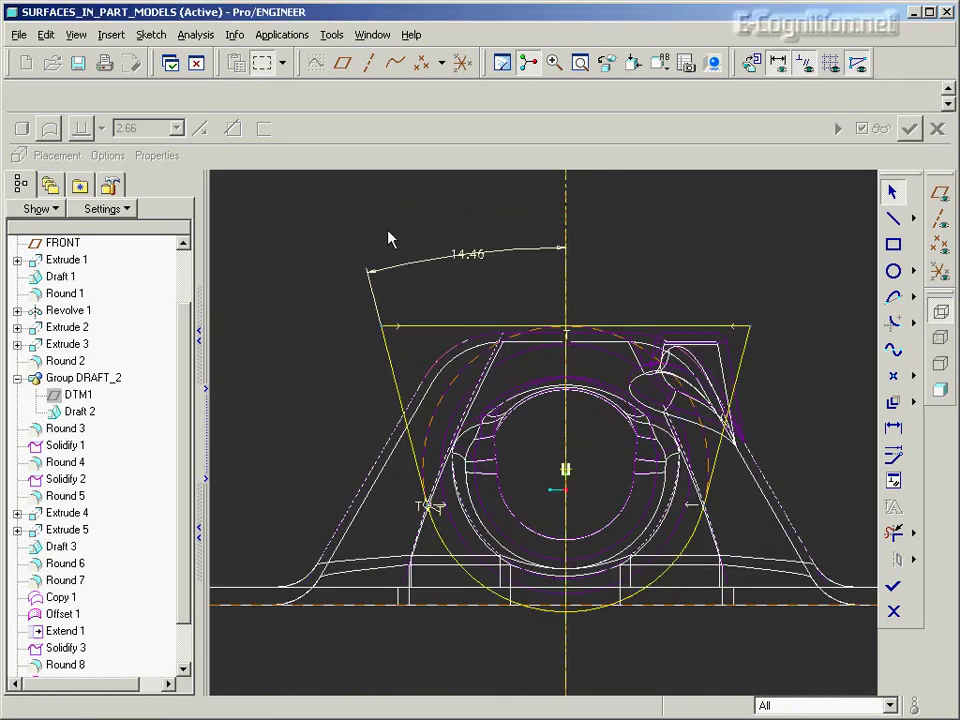
double_click(475, 258)
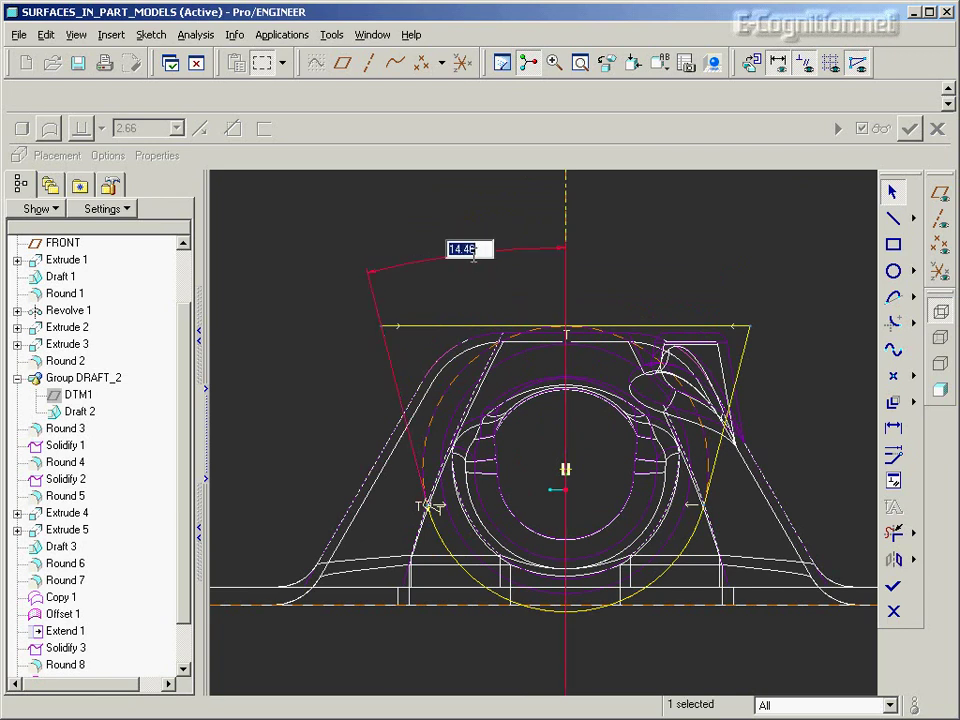
type("15")
key("Return")
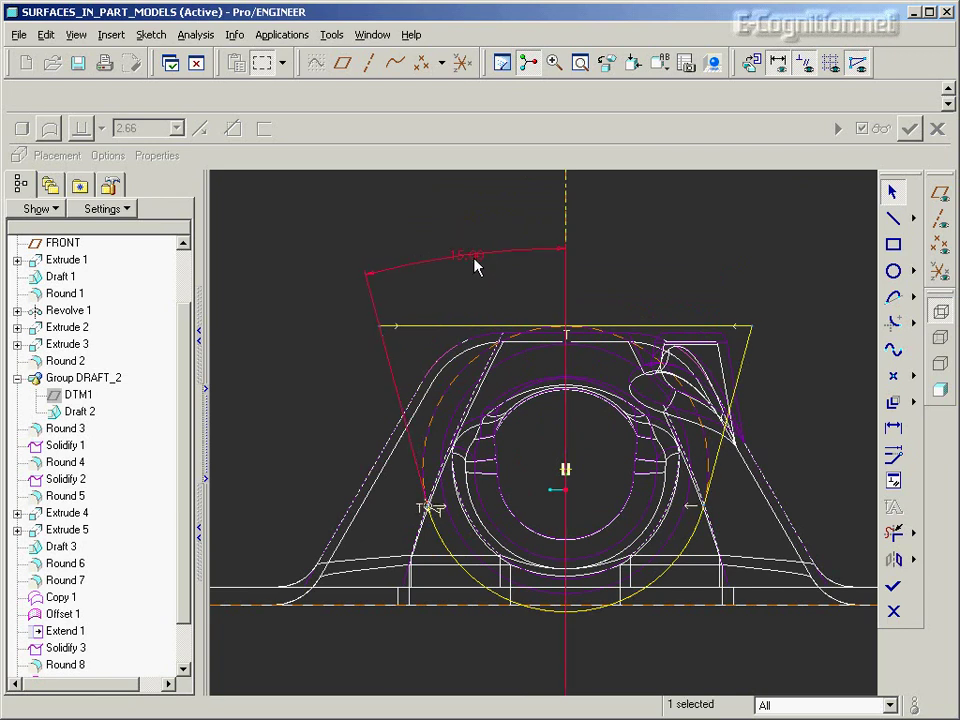
left_click(893, 585)
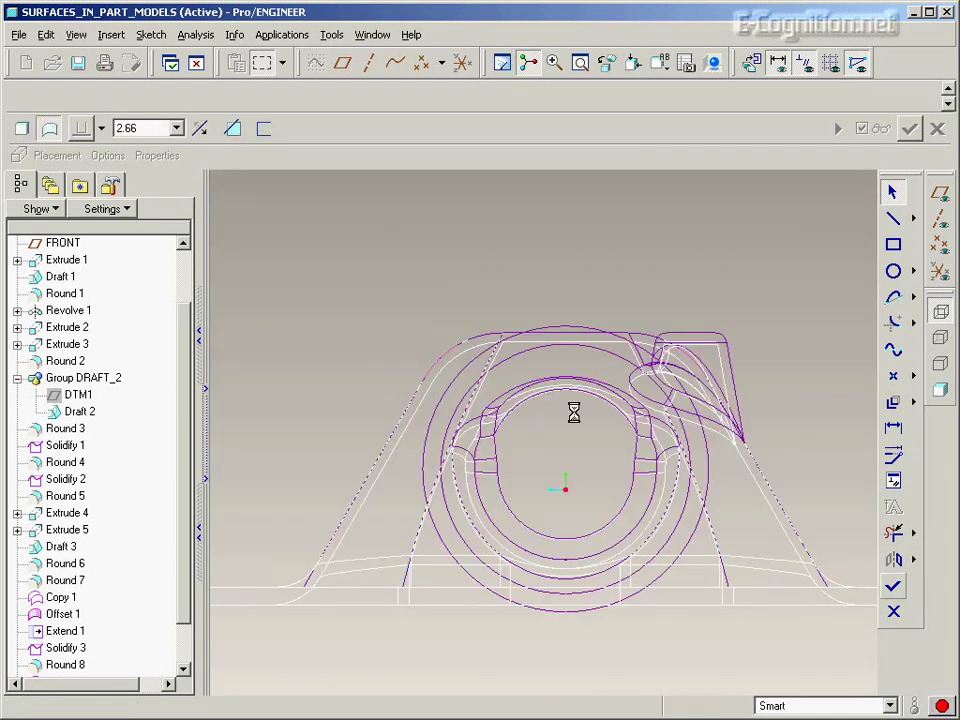
- Extrude the surface up to the offset quilt's opposite flat end face with capped ends, and complete the feature
middle_click_drag(662, 397, 601, 443)
right_click(612, 445)
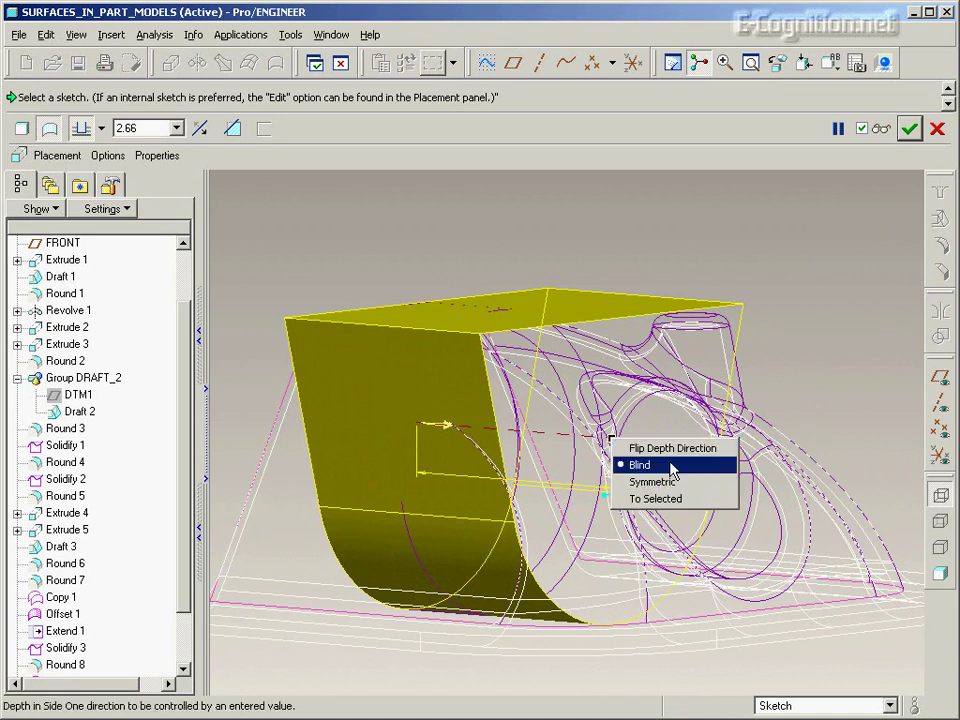
left_click(630, 497)
middle_click_drag(680, 503, 458, 485)
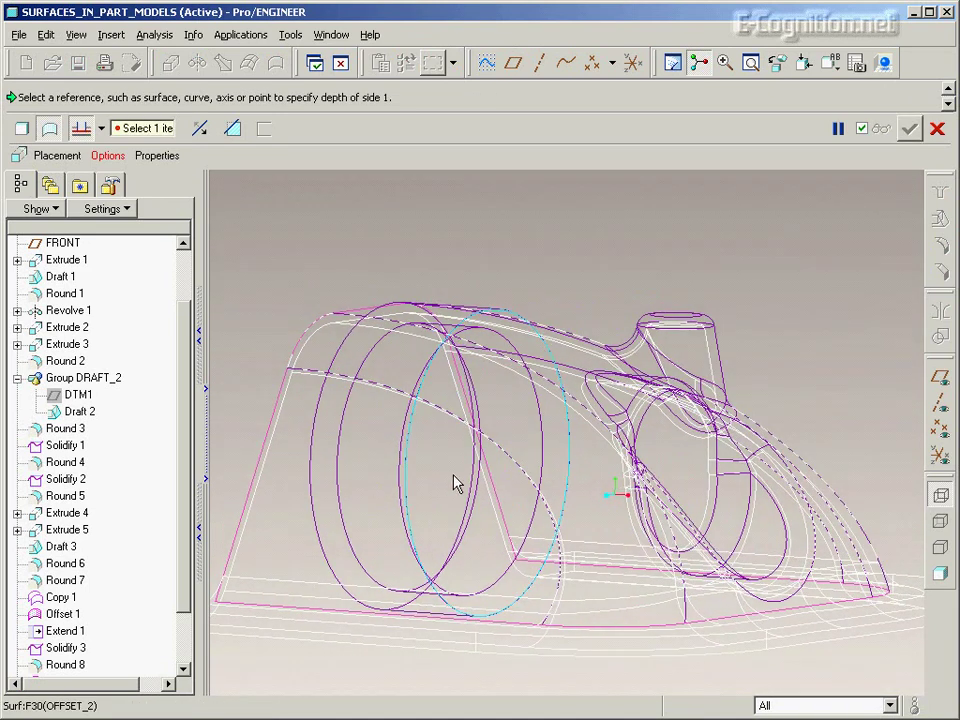
left_click(455, 483)
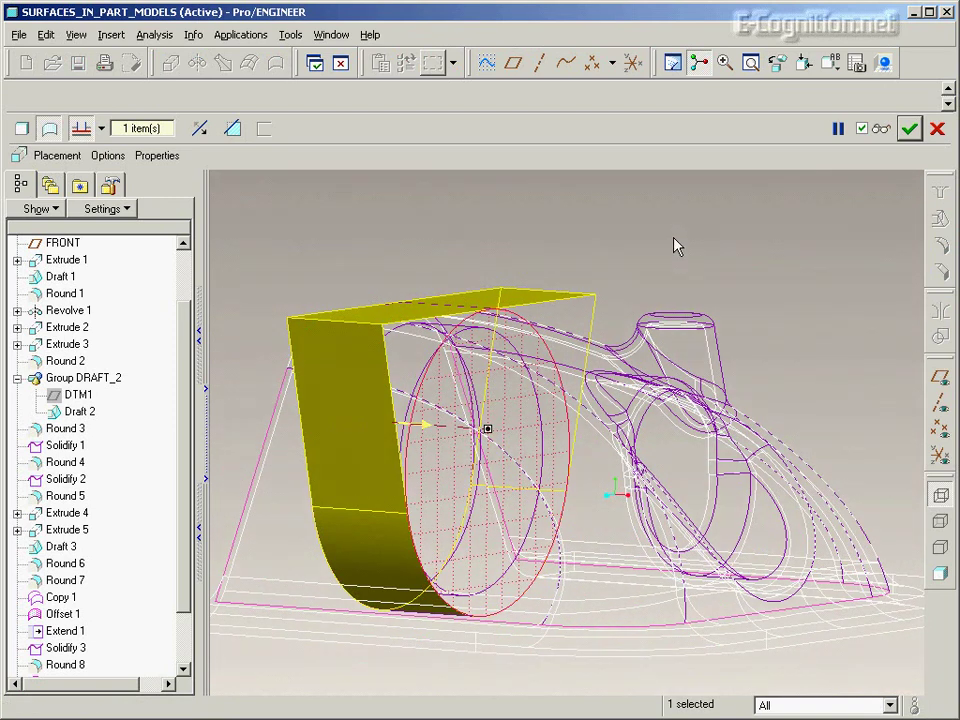
left_click(108, 155)
left_click(100, 269)
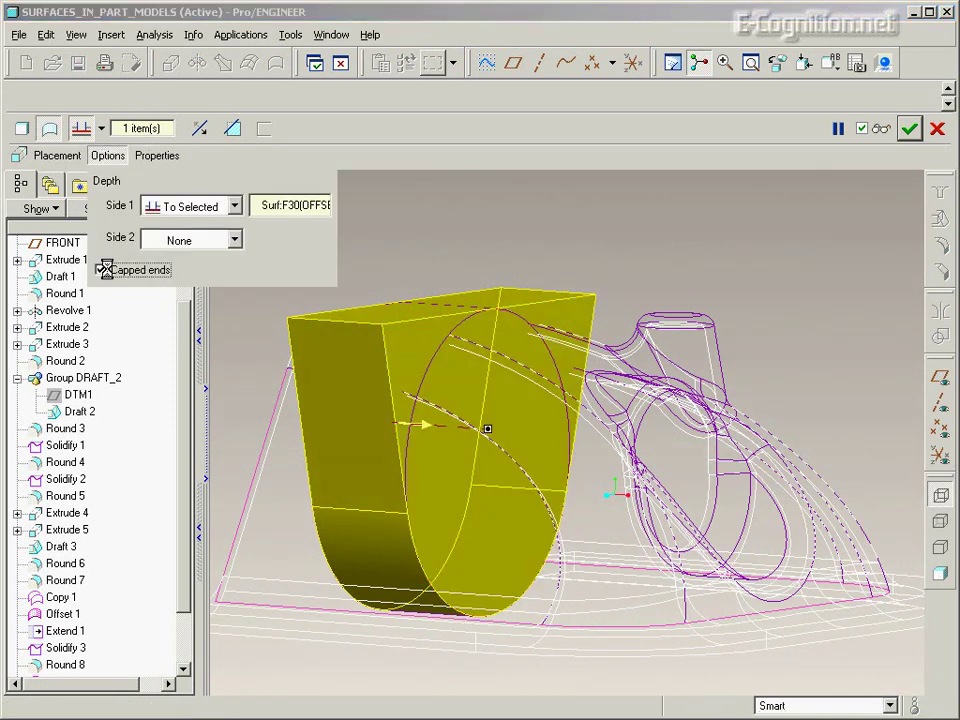
middle_click(537, 230)
- Inspect the capped extruded surface against the shell in shaded display, and return to wireframe
middle_click_drag(537, 230, 760, 405)
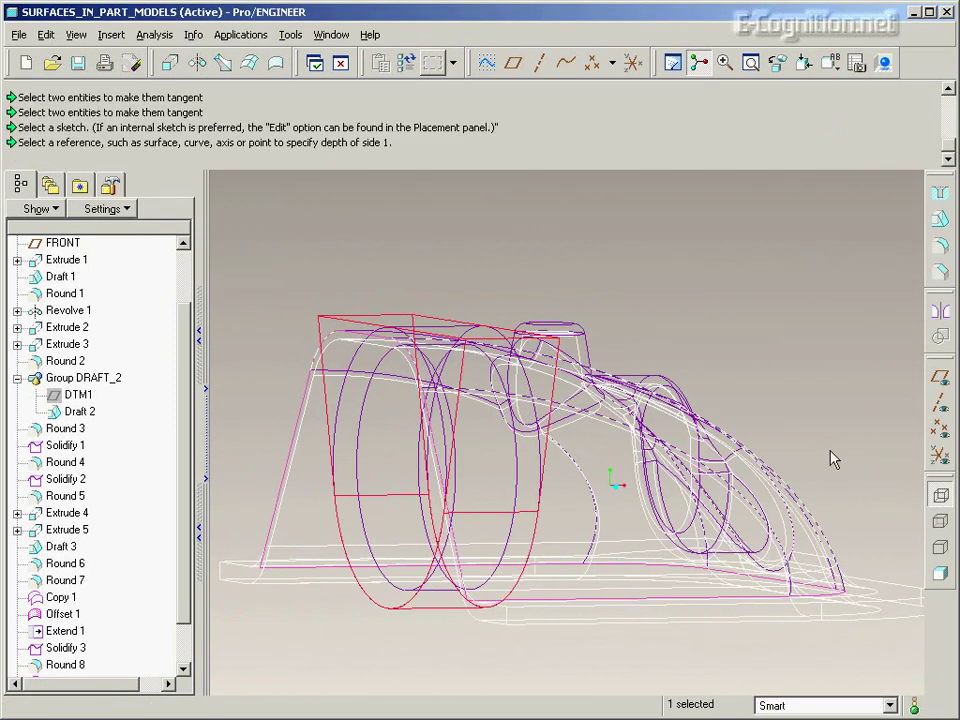
left_click(940, 574)
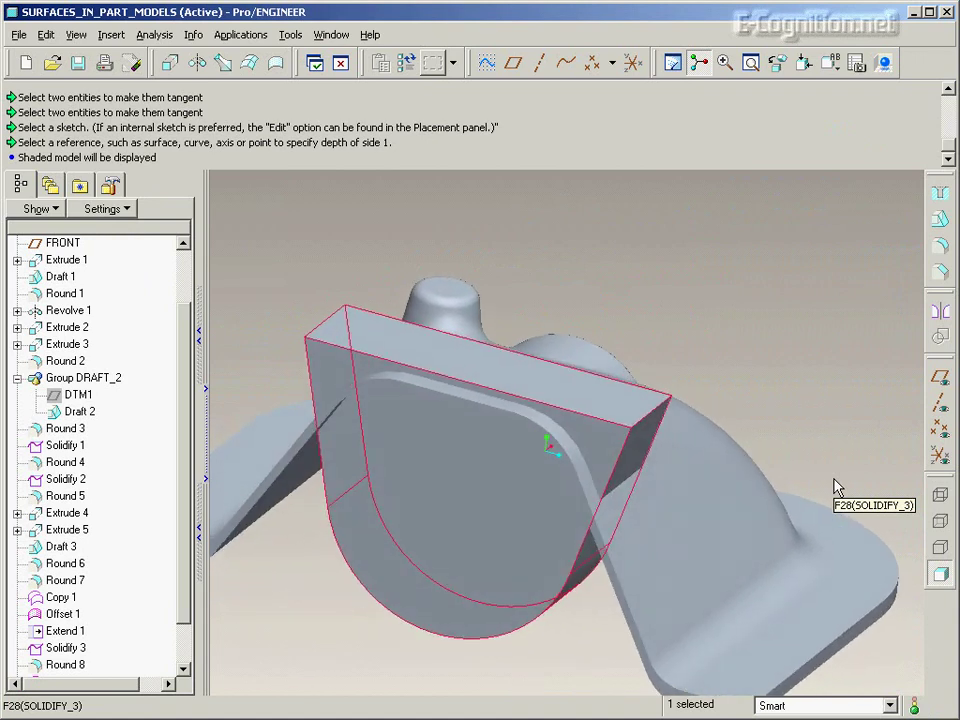
left_click(818, 307)
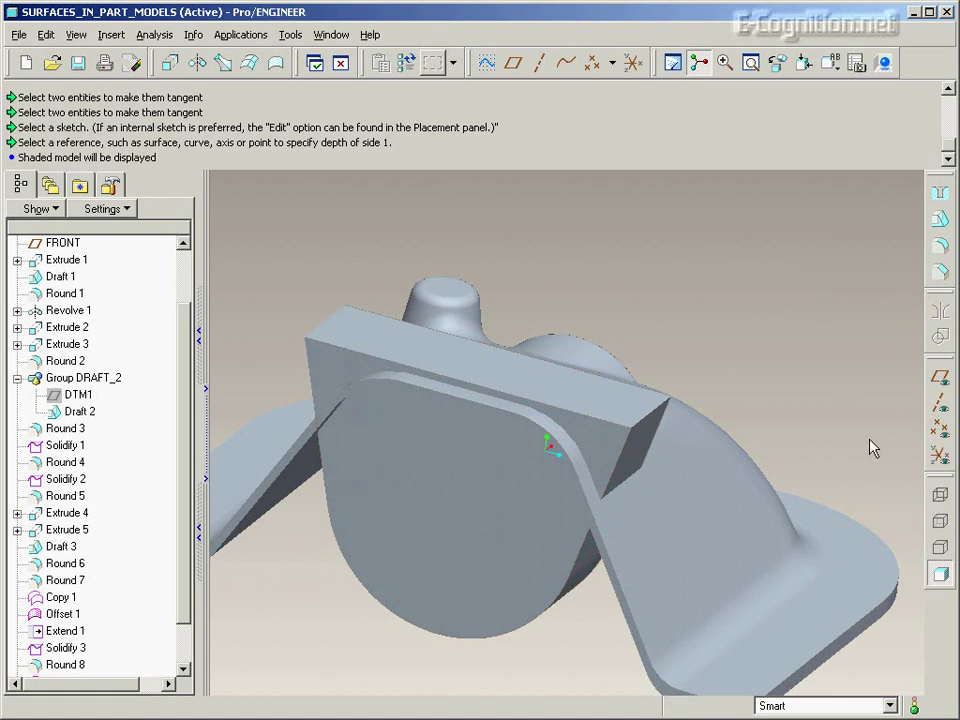
left_click(938, 496)
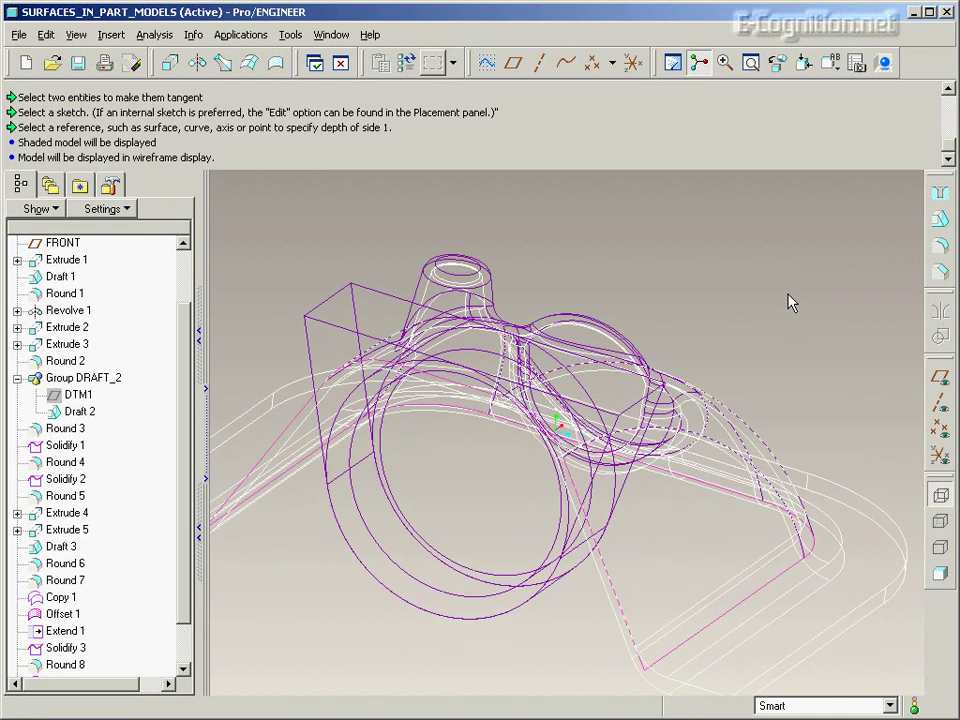
- Merge the copied shell quilt with the capped extruded quilt, keeping the extruded portion beneath the shell surface
middle_click_drag(825, 347, 737, 461)
left_click(737, 466)
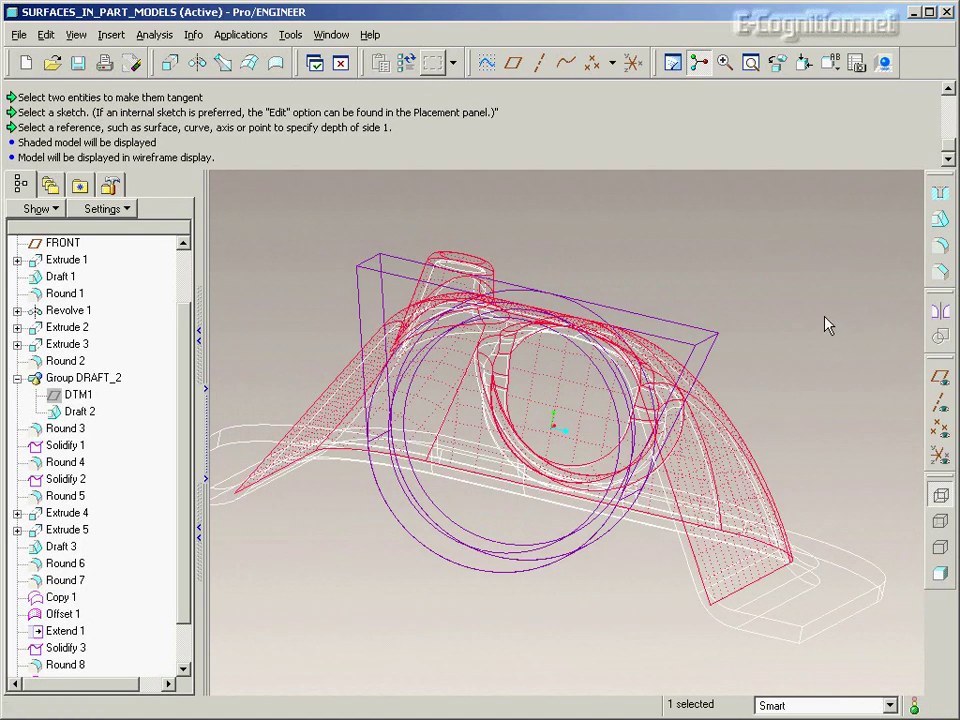
left_click(702, 366, "ctrl")
left_click(940, 310)
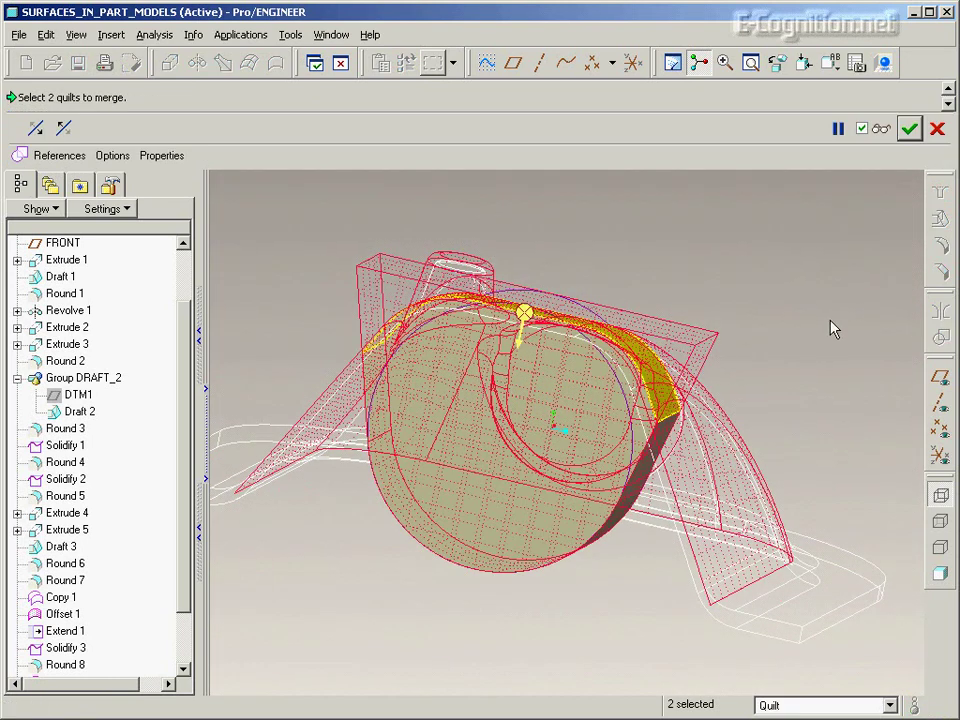
middle_click_drag(828, 323, 816, 266)
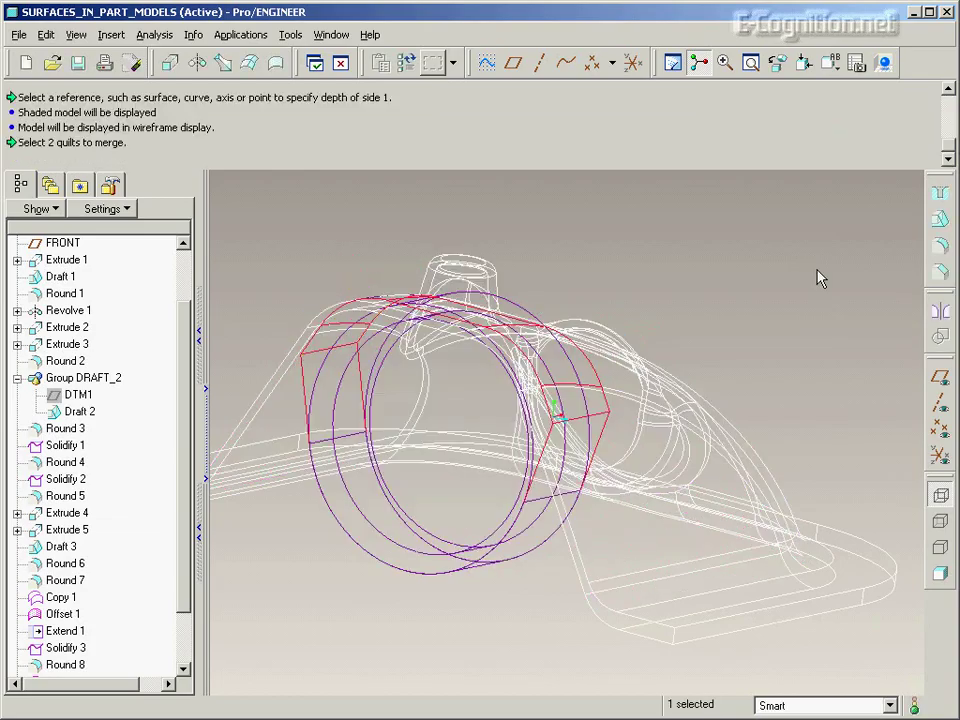
- Start a merge of the resulting quilt with the offset cylinder quilt and try flipping which sides are kept
middle_click_drag(816, 274, 818, 279)
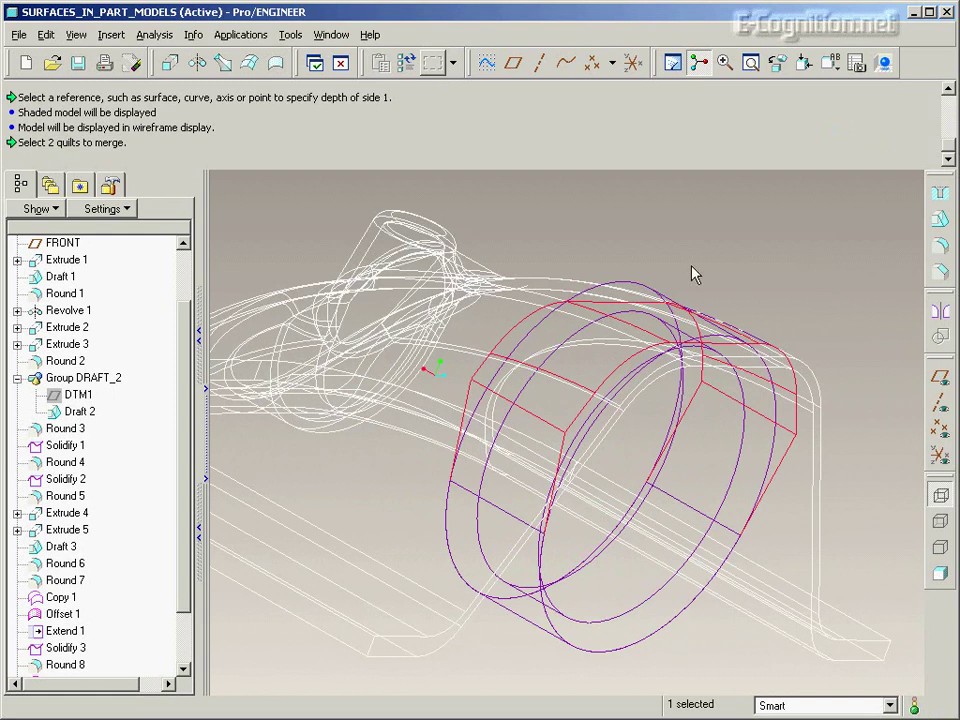
left_click(637, 298, "ctrl")
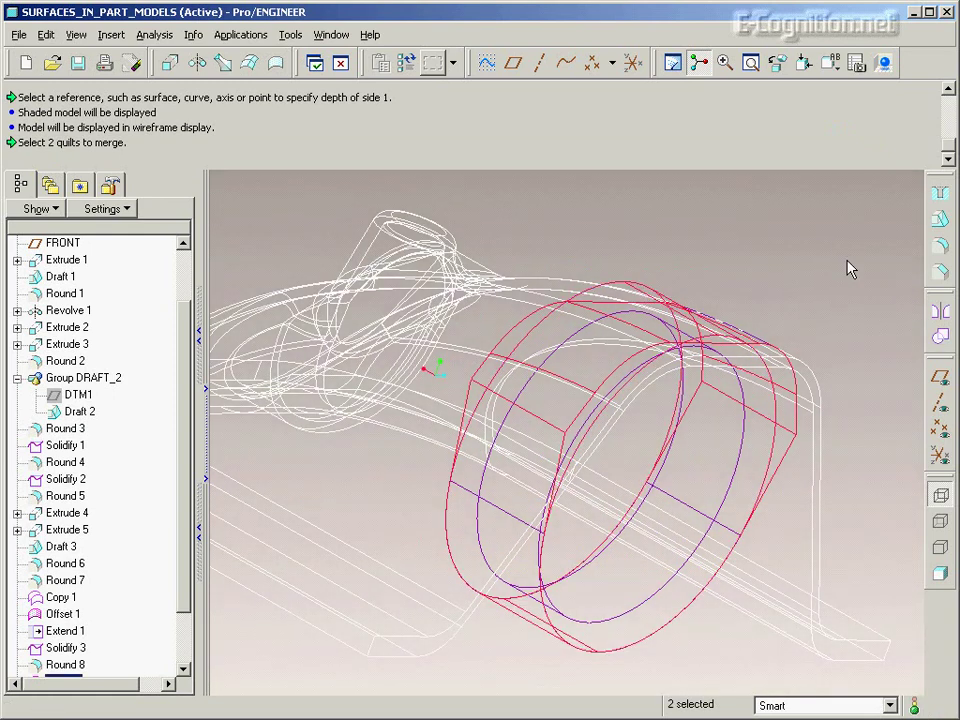
middle_click_drag(831, 279, 597, 281)
left_click(525, 316)
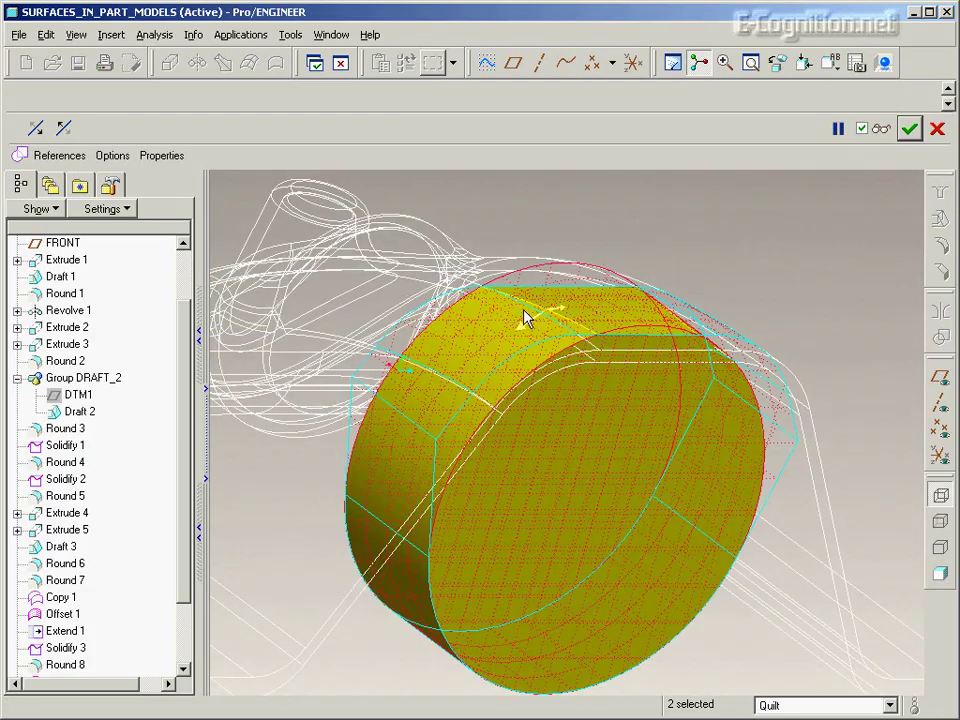
left_click(530, 326)
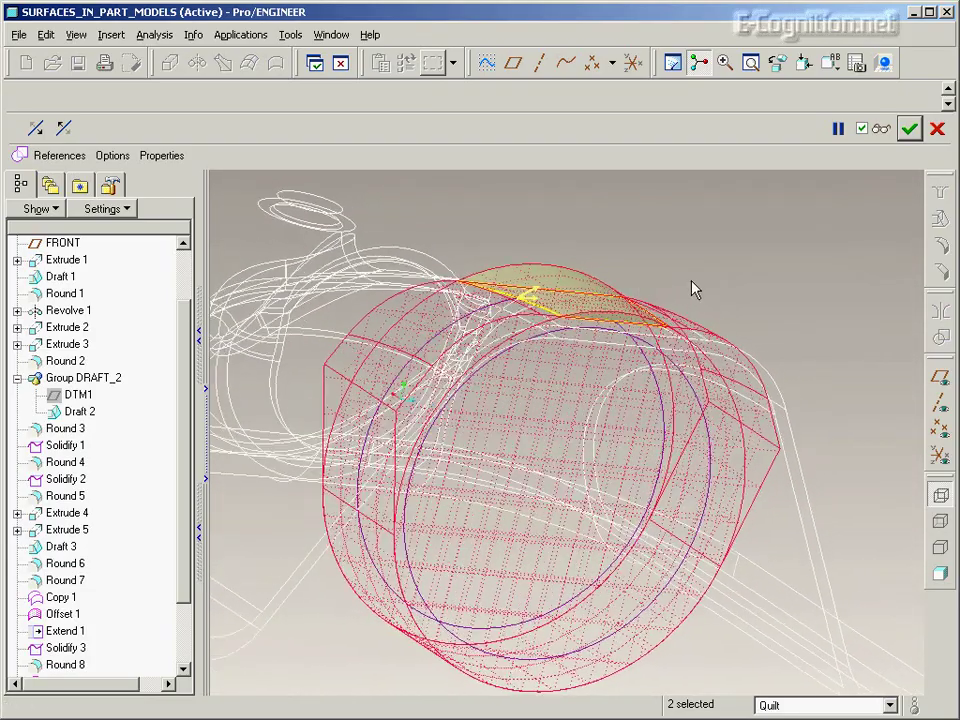
left_click(526, 305)
middle_click_drag(526, 305, 540, 350)
- Clear the merge's quilt references and reselect the previously merged shell quilt first and the offset cylinder quilt second
left_click(73, 160)
middle_click_drag(560, 250, 630, 176)
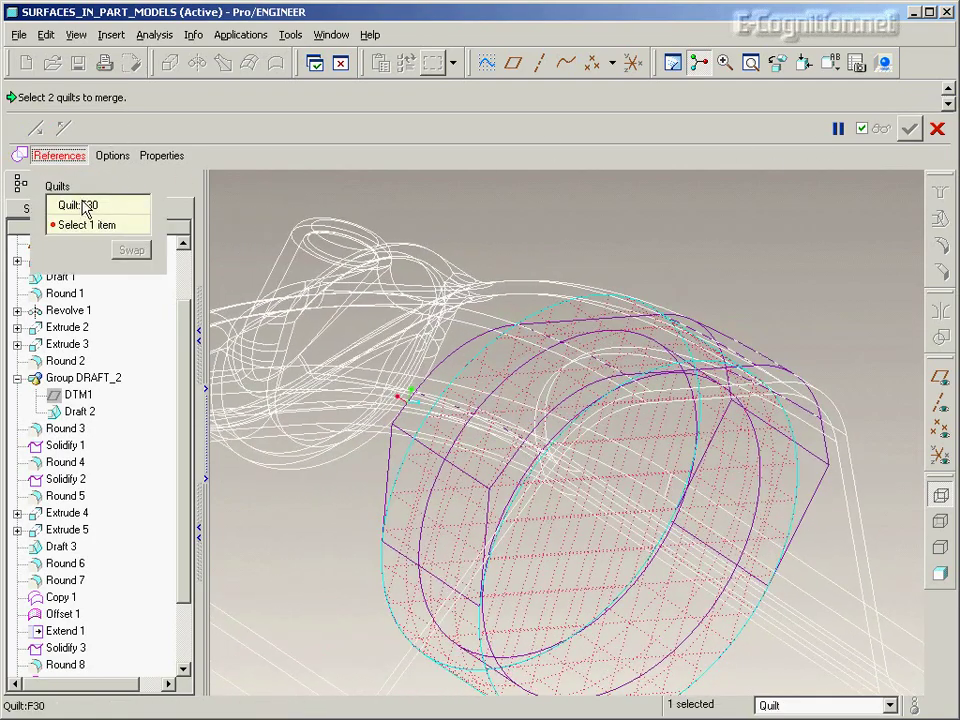
right_click(84, 206)
left_click(104, 212)
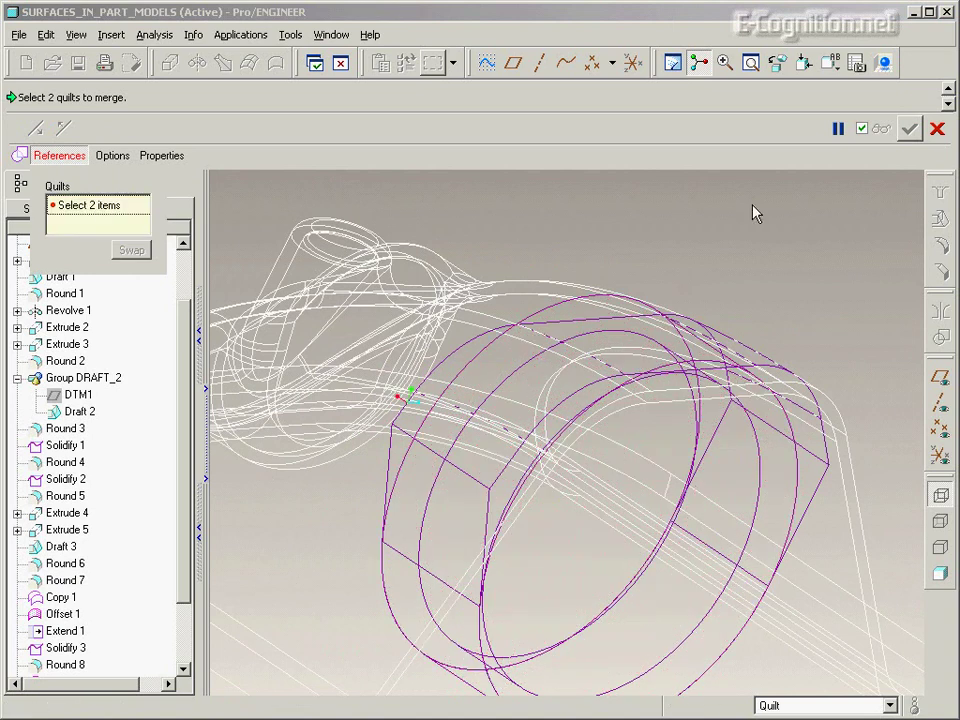
left_click(810, 458)
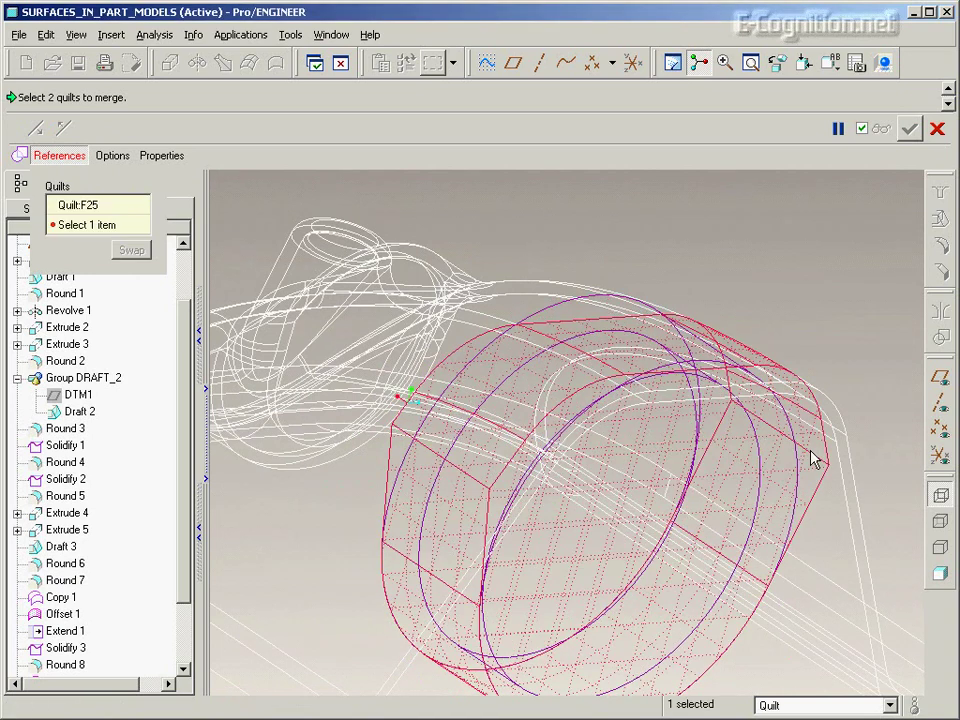
left_click(593, 311)
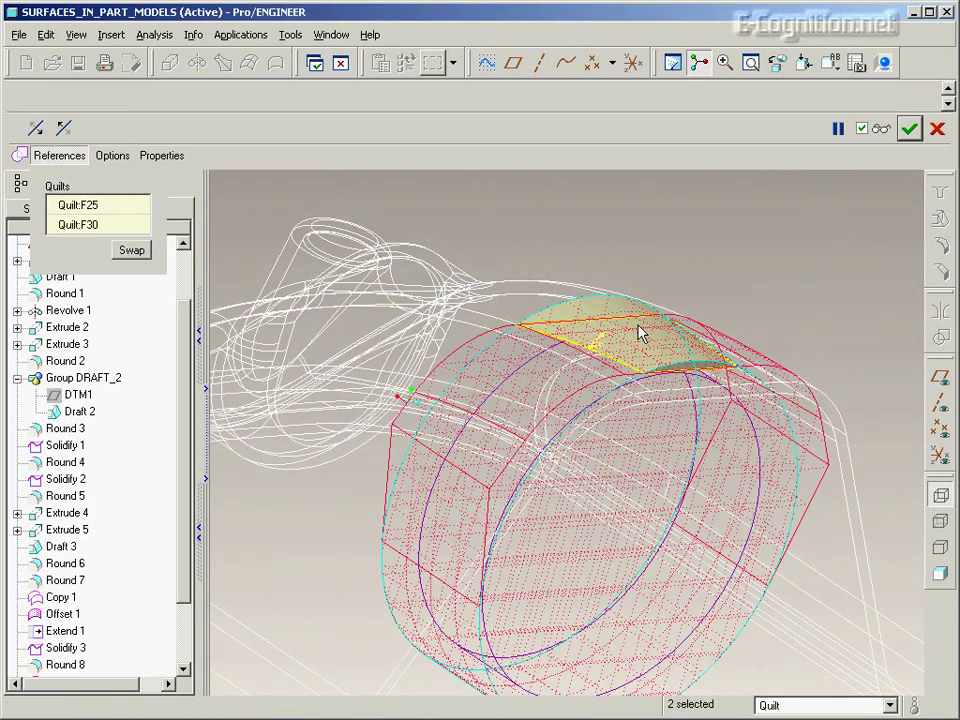
- Flip the kept side of the first quilt so its portion inside the shell is retained, and complete the merge
scroll(640, 333, "up", 2)
left_click(35, 128)
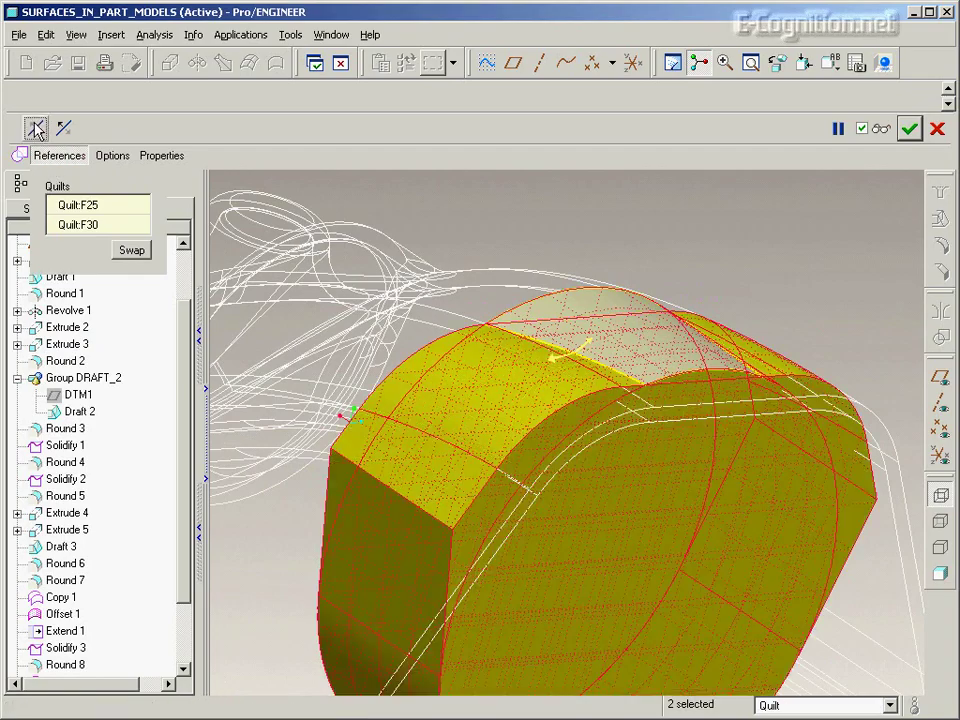
middle_click(730, 256)
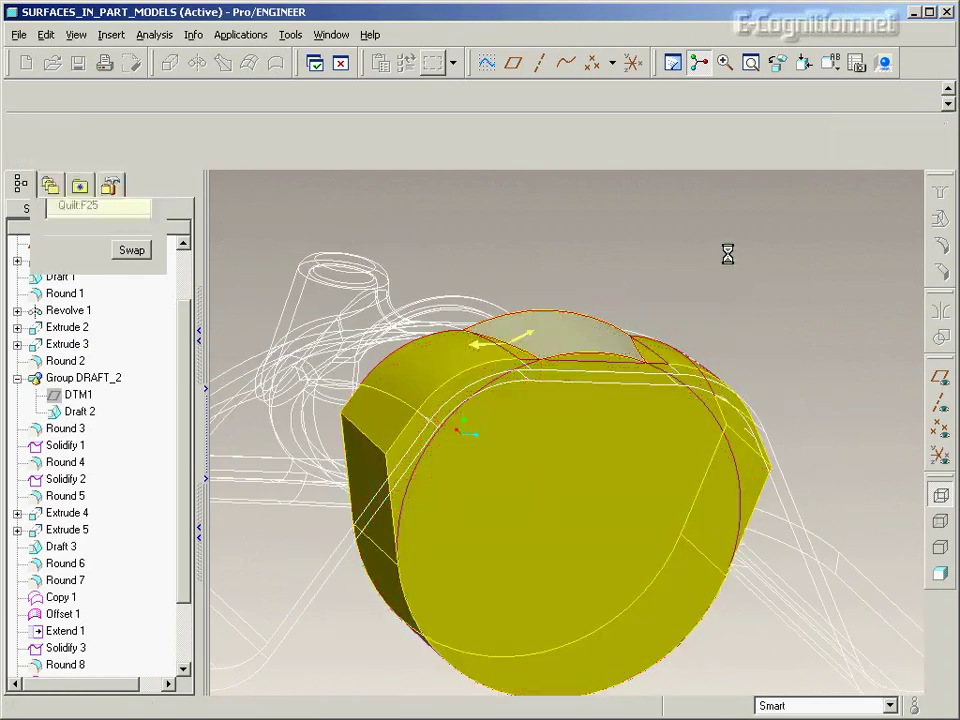
- Solidify the merged quilt, filling it with solid material
middle_click_drag(729, 254, 686, 281)
left_click(618, 335)
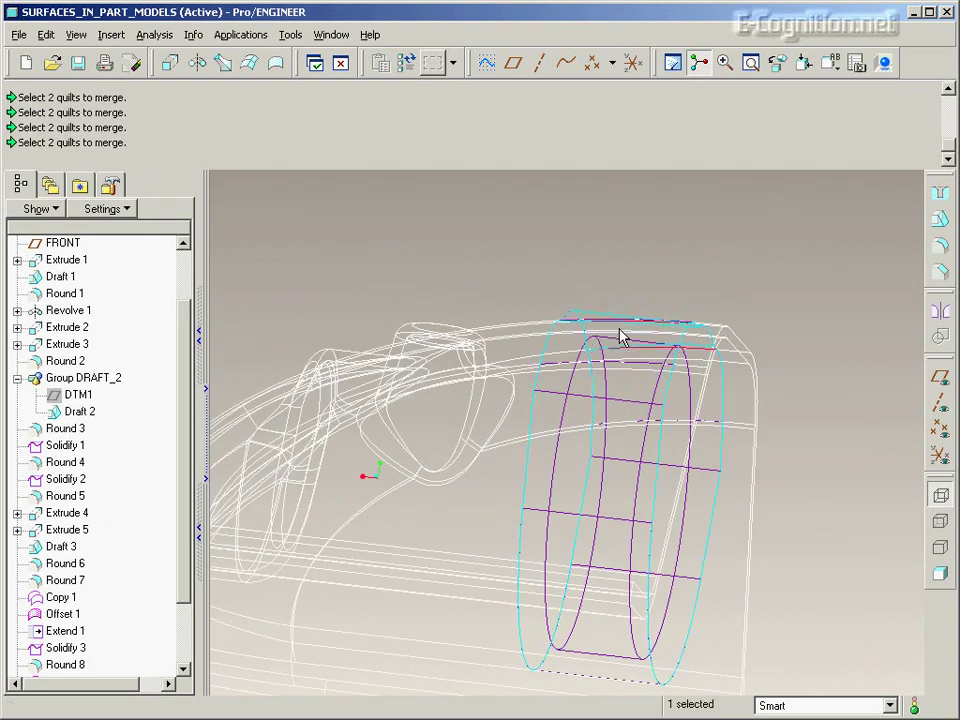
left_click(46, 35)
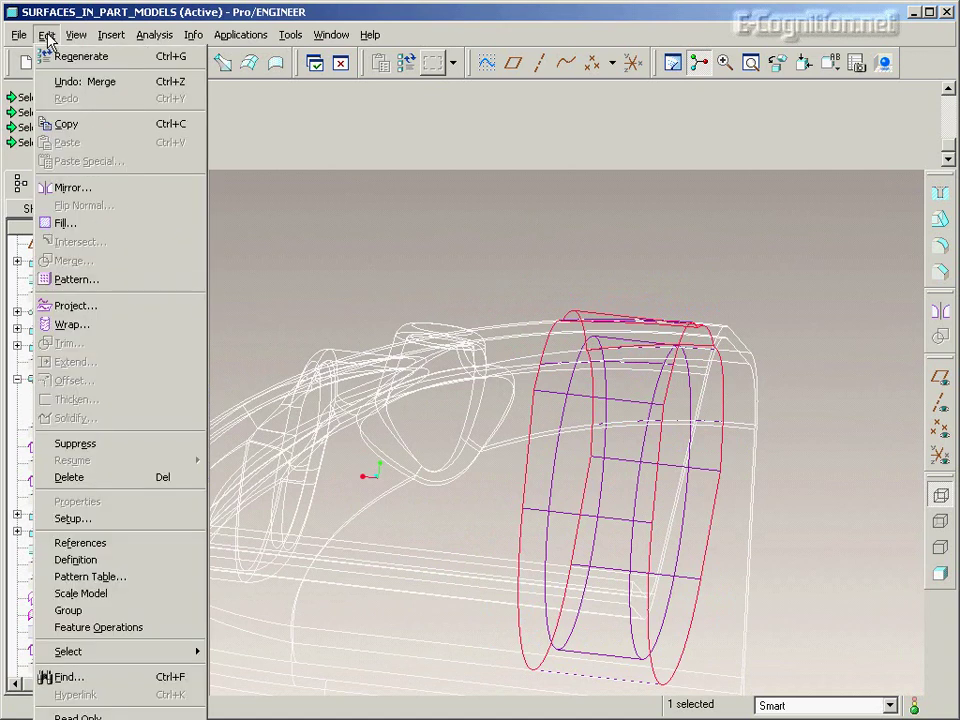
left_click(574, 260)
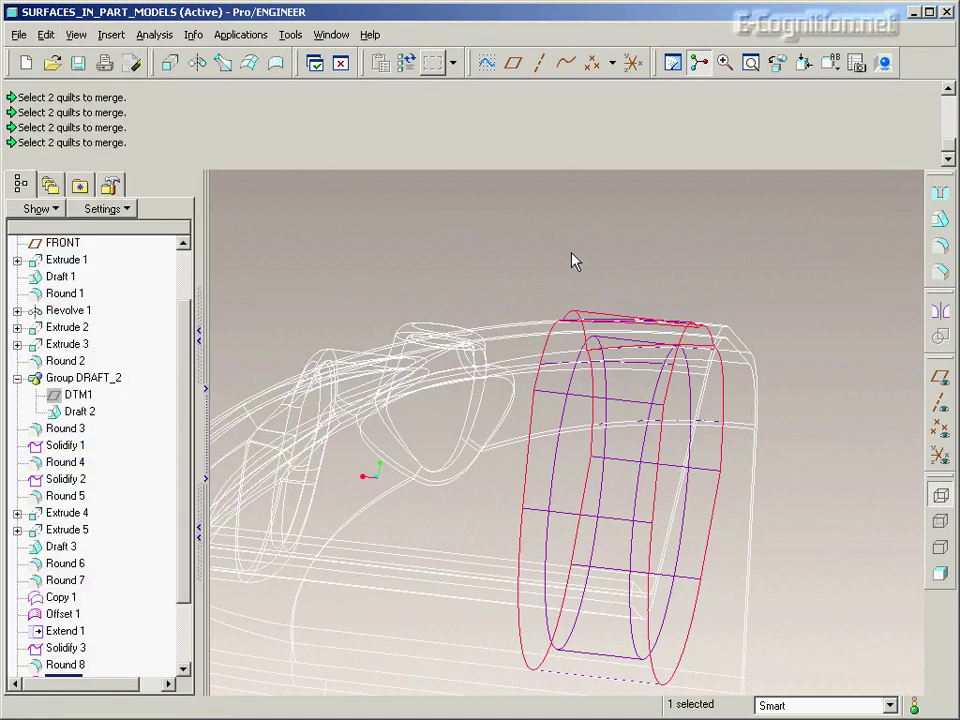
left_click(600, 337)
left_click(46, 35)
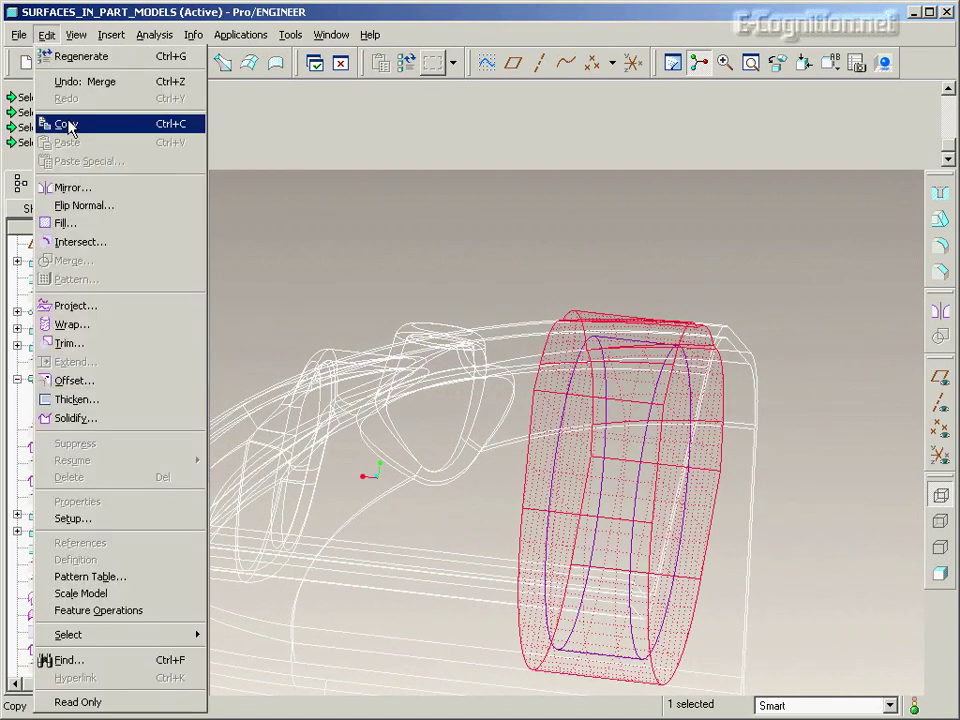
left_click(80, 399)
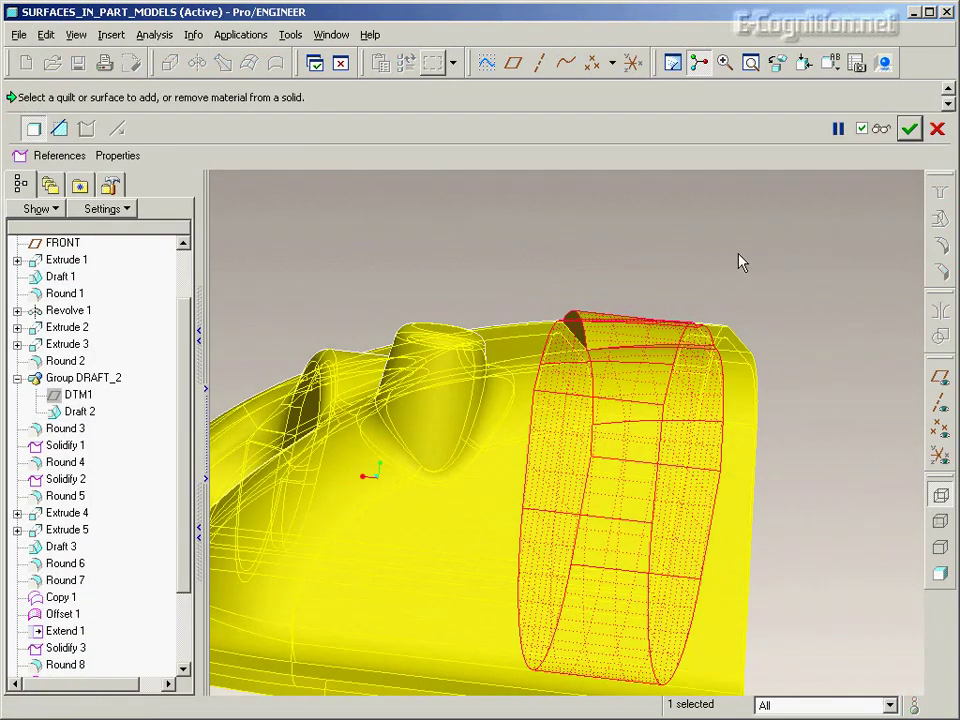
middle_click(747, 253)
left_click(747, 253)
- Inspect the solidified cylinder from beneath the shell in shaded display
middle_click_drag(747, 253, 894, 456)
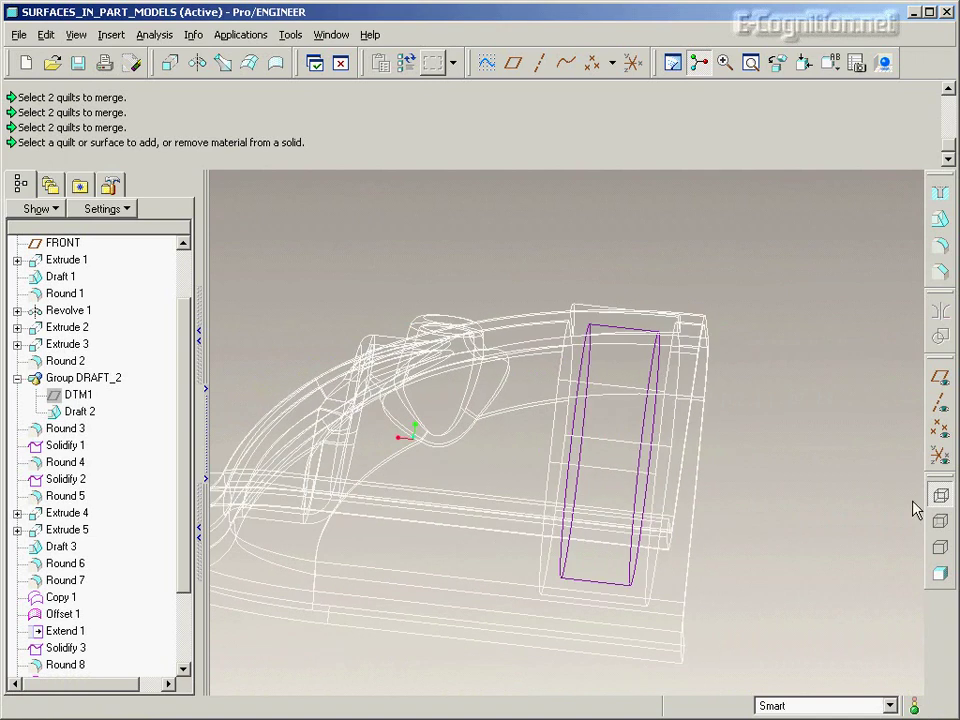
left_click(942, 573)
mouse_move(870, 538)
middle_mouse_down()
mouse_move(821, 459)
mouse_move(832, 347)
middle_mouse_up()
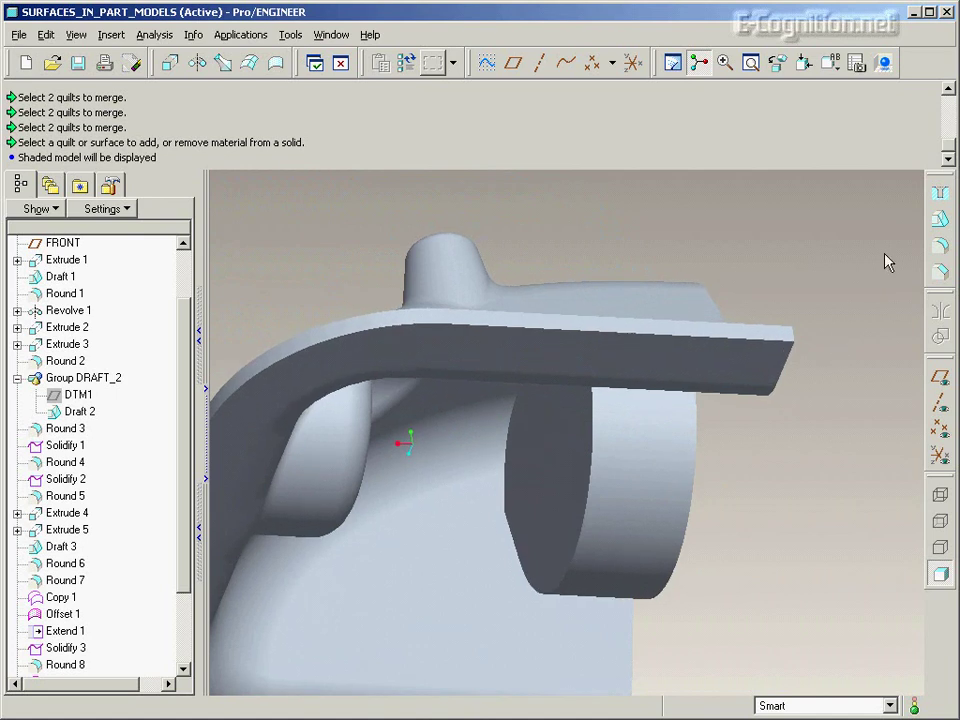
- Set up a 3-degree draft on the offset cylinder's two flat end surfaces, hinged on datum plane DTM1
left_click(941, 222)
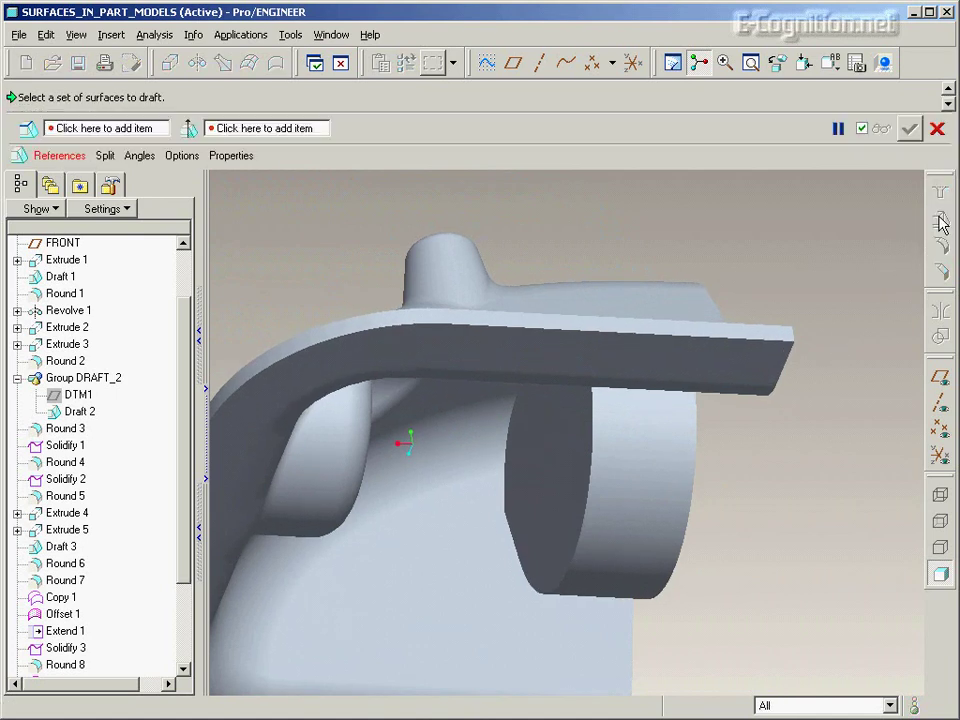
left_click(565, 448)
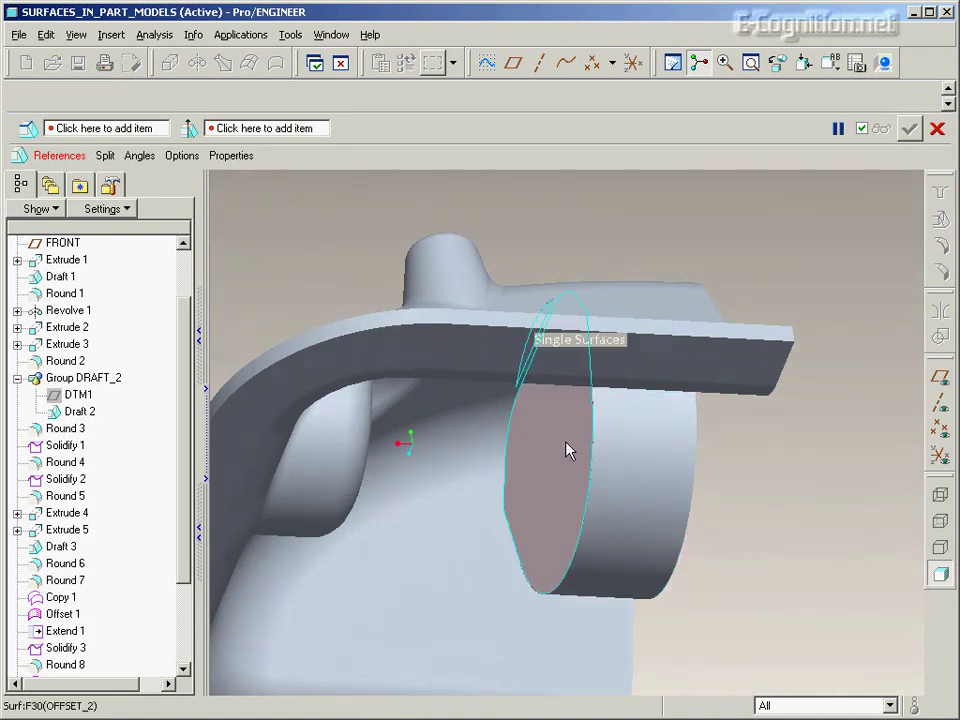
middle_click_drag(567, 450, 524, 436)
left_click(675, 447, "ctrl")
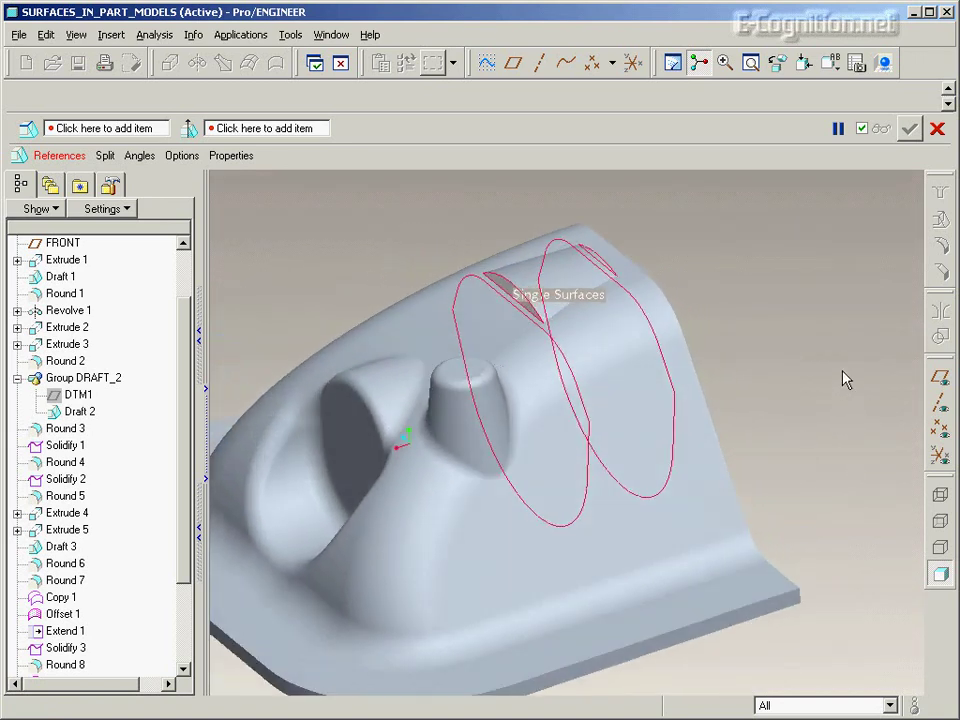
left_click(55, 157)
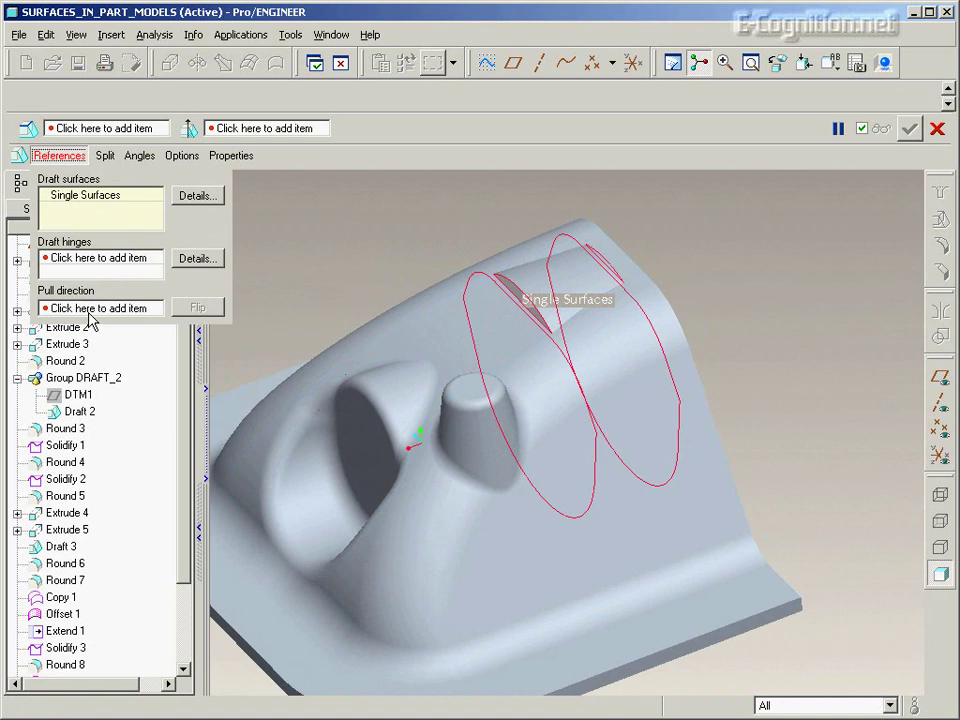
left_click(92, 262)
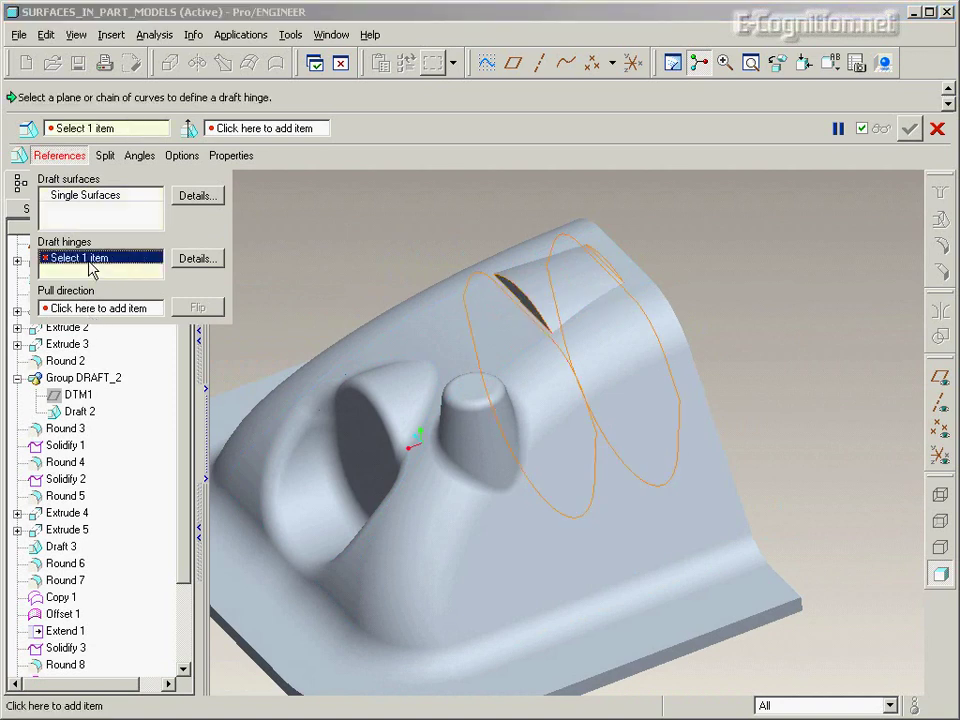
left_click(80, 396)
middle_click_drag(423, 345, 557, 373)
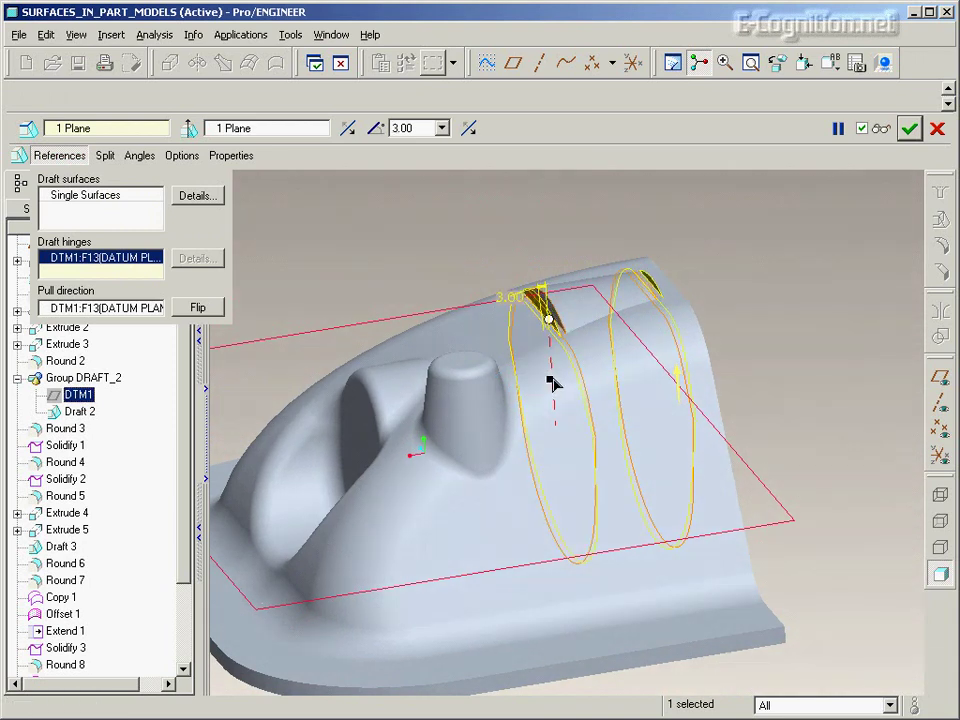
- Exclude the two contours protruding above the shell from the draft, and complete the feature
scroll(743, 324, "up", 5)
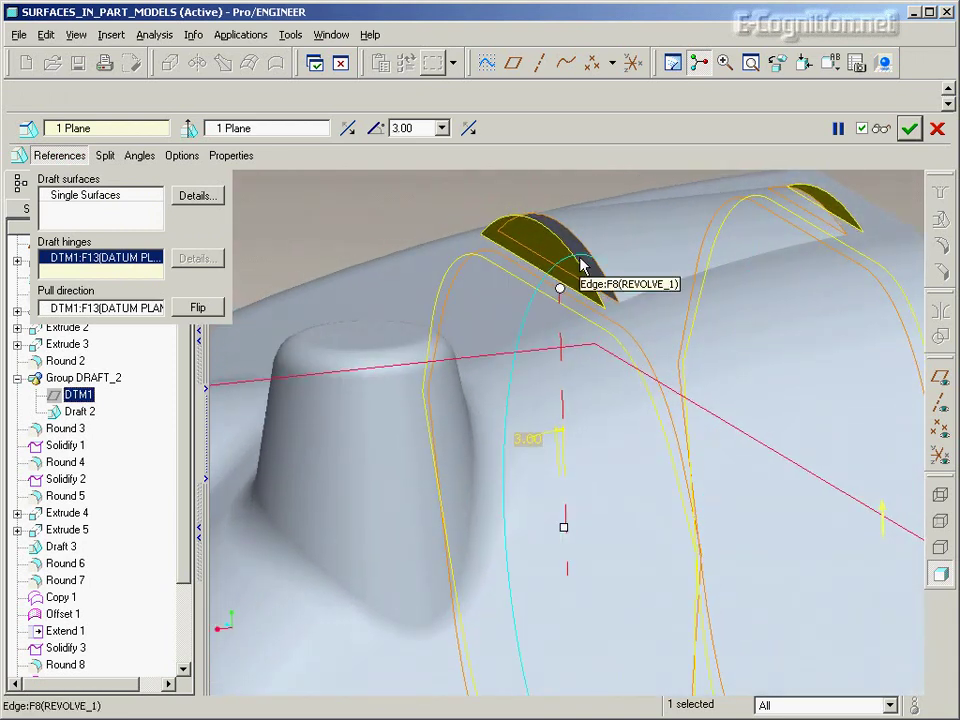
left_click(72, 157)
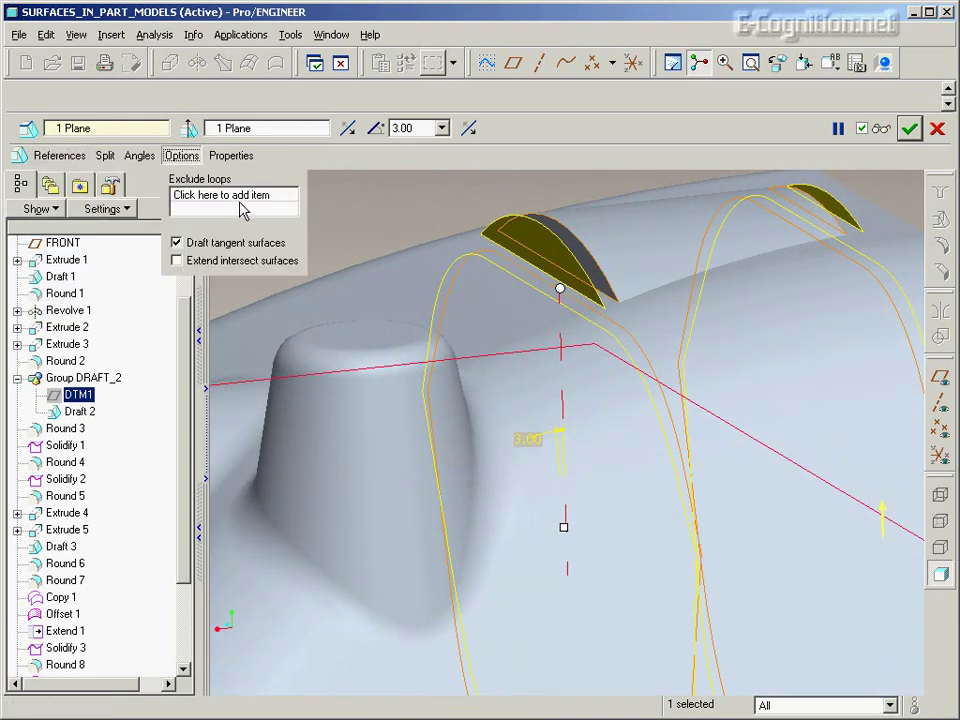
left_click(243, 197)
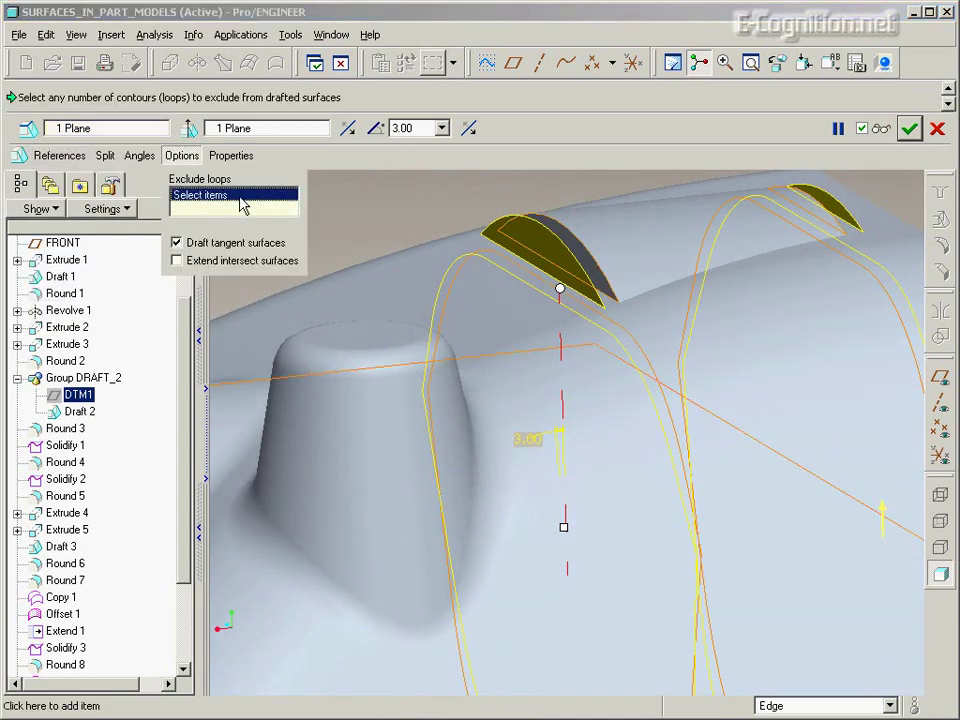
left_click(561, 279)
middle_click_drag(492, 266, 620, 246)
left_click(781, 233)
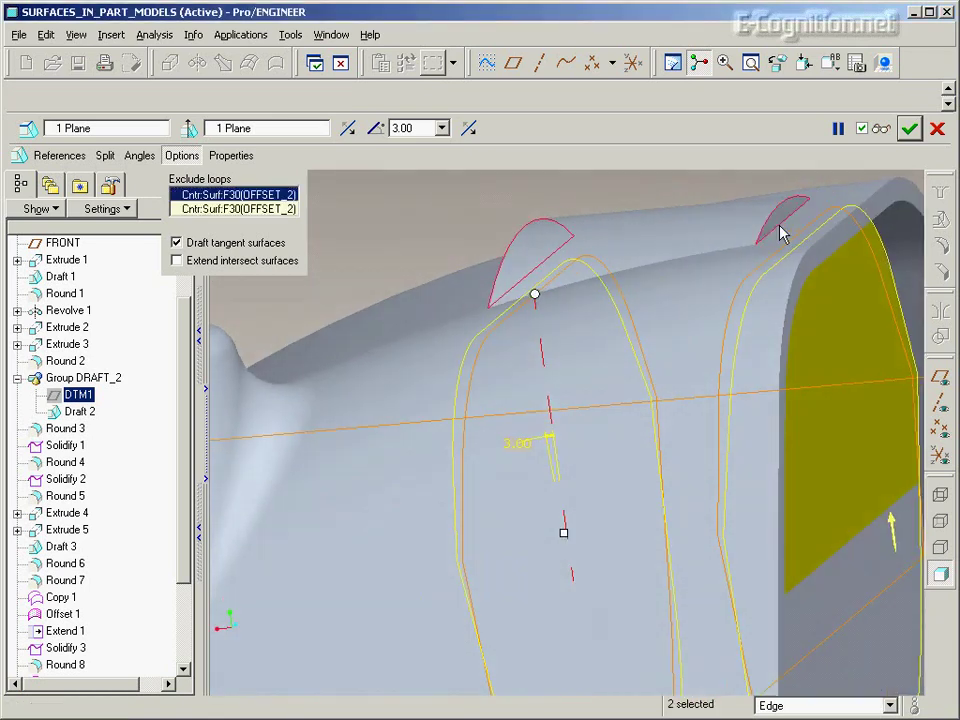
middle_click(595, 293)
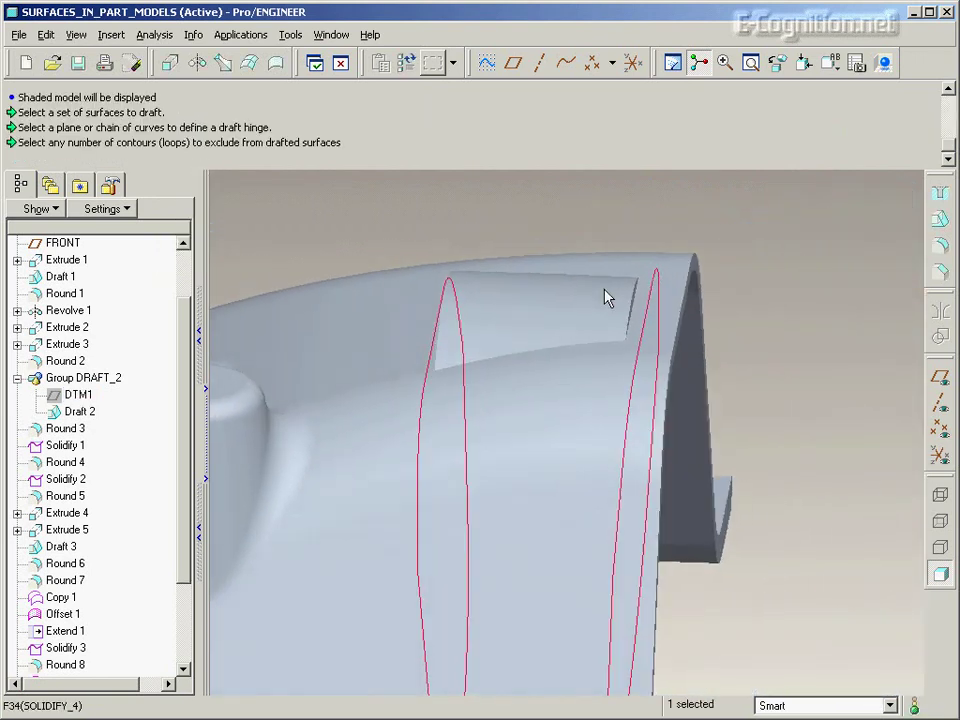
left_click(775, 253)
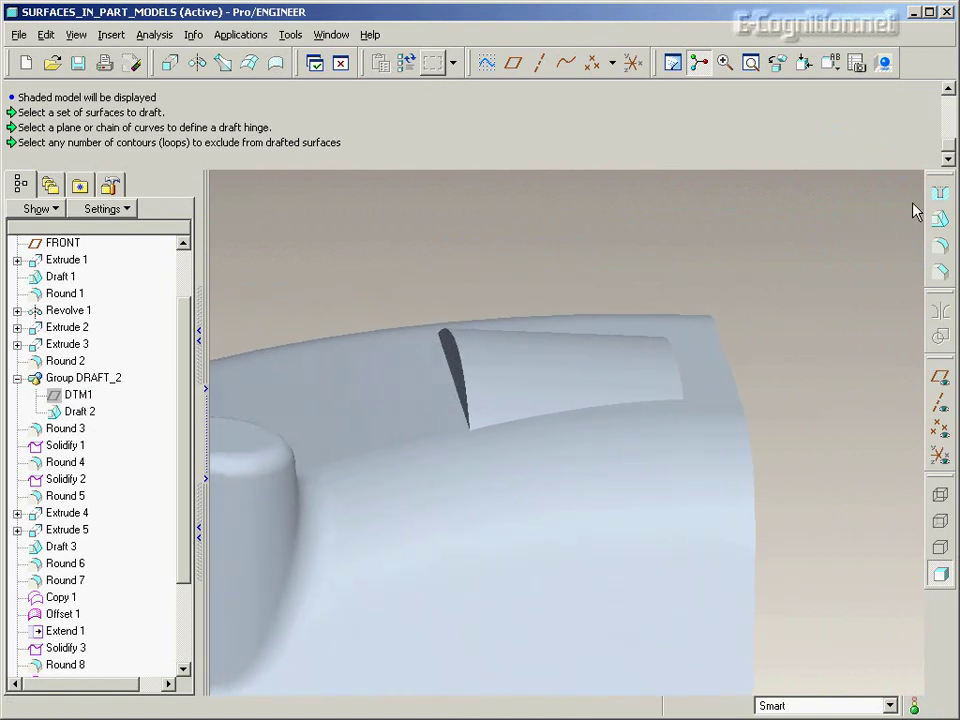
- Draft the raised portion's flat end face nearest the tapered boss by 2 degrees, using DTM1 as the hinge
left_click(450, 352)
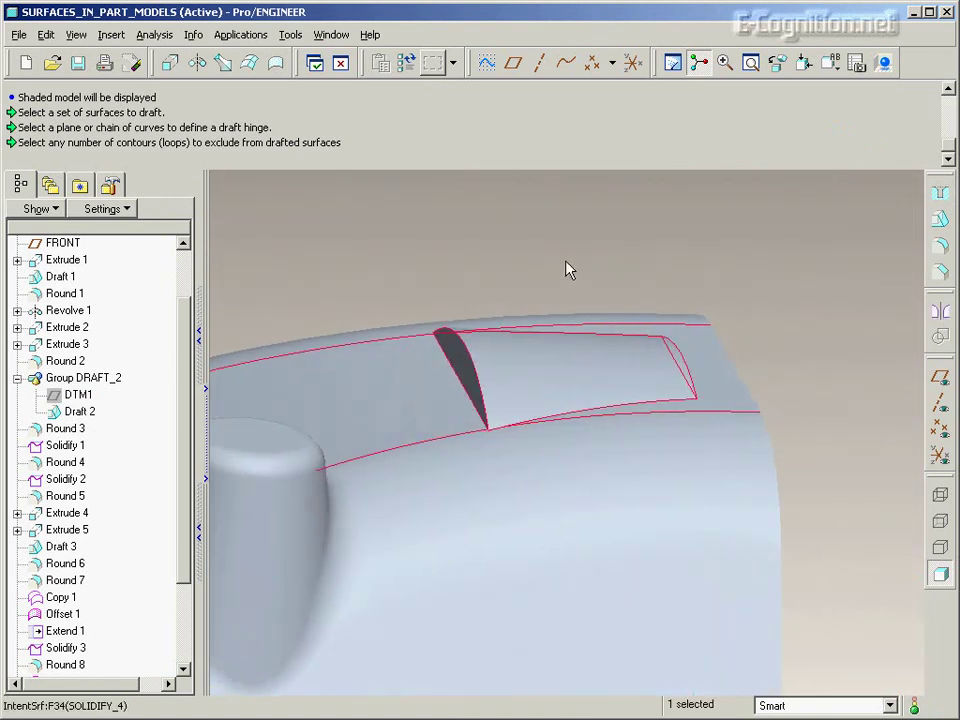
right_click(459, 351)
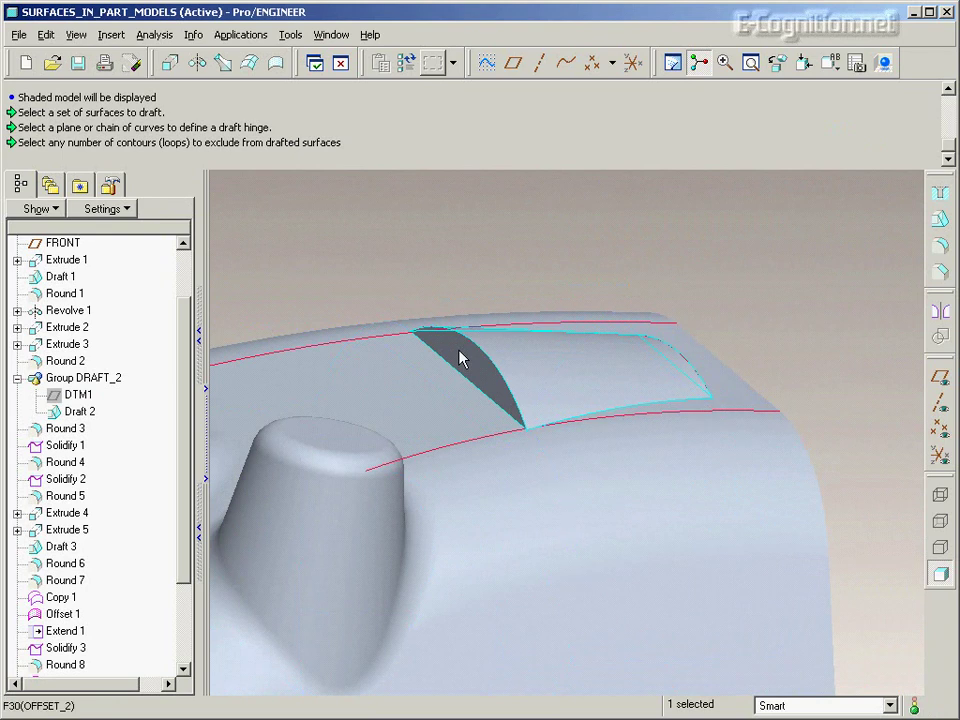
left_click(460, 358)
middle_click_drag(629, 232, 849, 208, "ctrl")
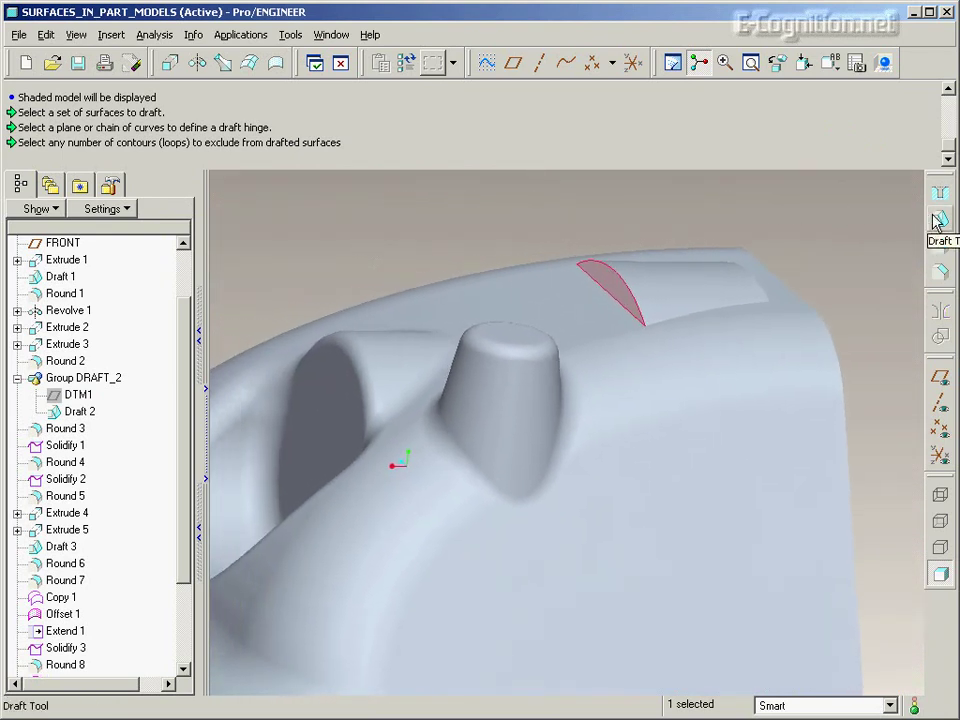
left_click(78, 395)
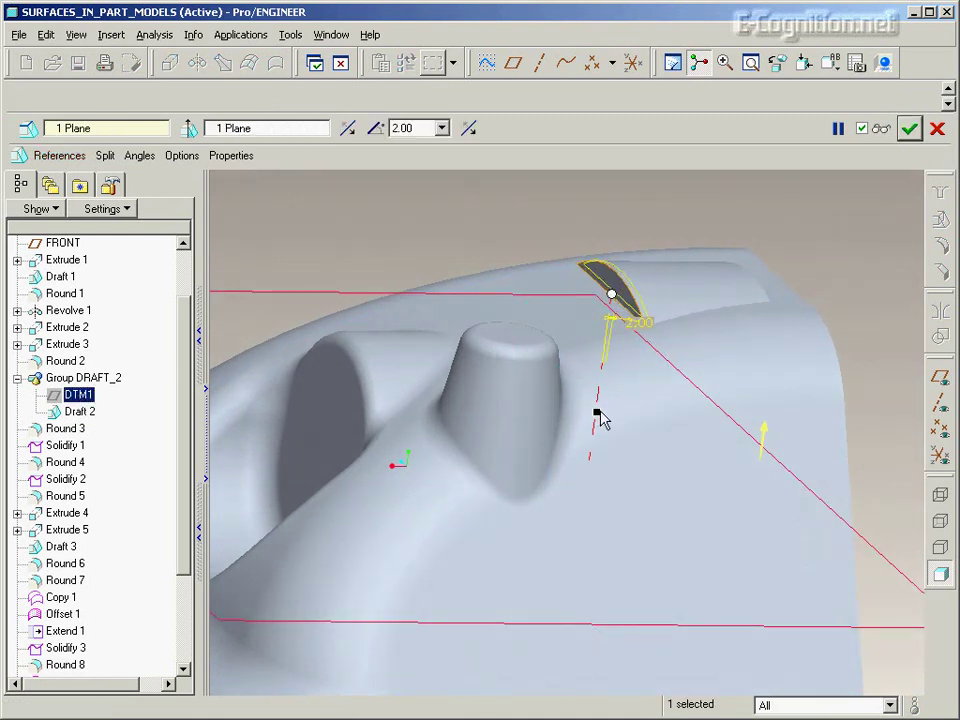
middle_click(757, 252)
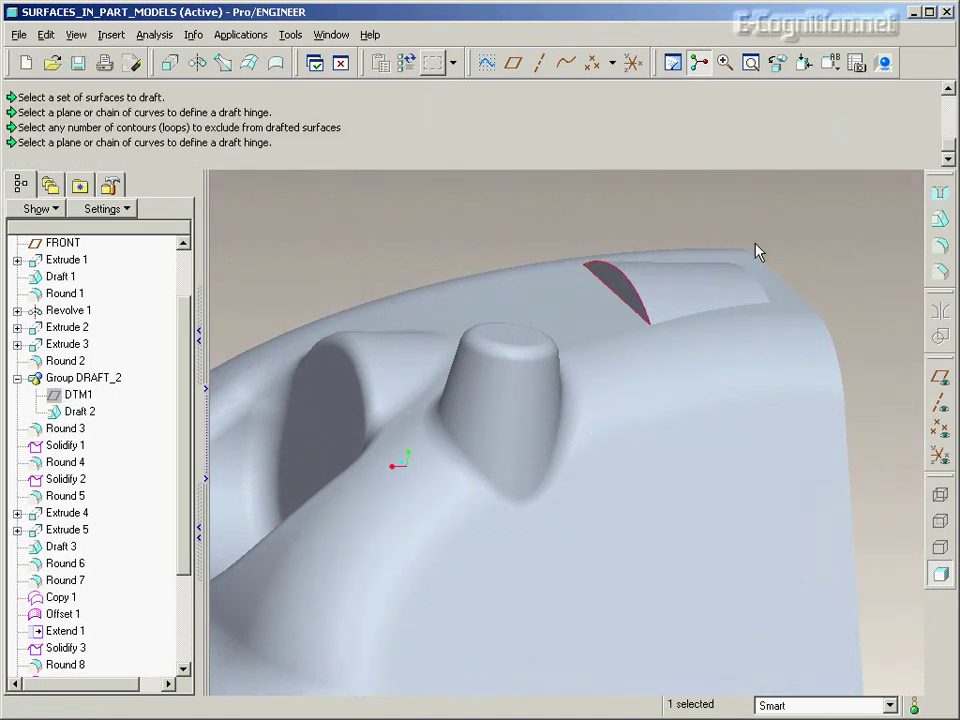
- Start a replace-type Offset on the raised portion's flat end face nearest the shell's open end
middle_click_drag(755, 243, 663, 287)
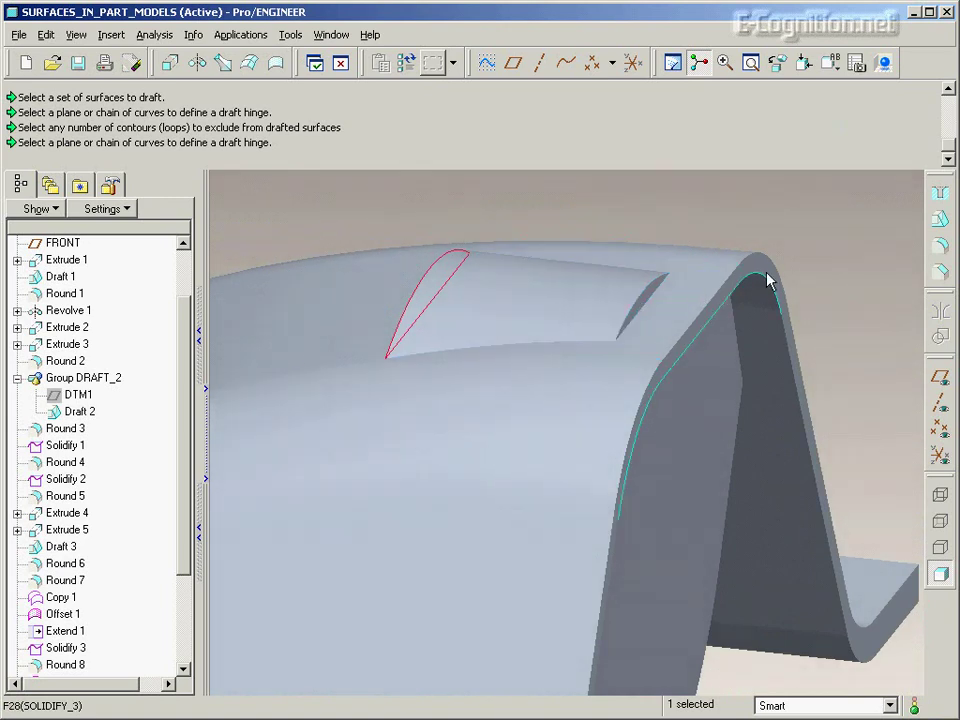
middle_click_drag(804, 262, 806, 261)
left_click(804, 262)
right_click(596, 339)
right_click(596, 339)
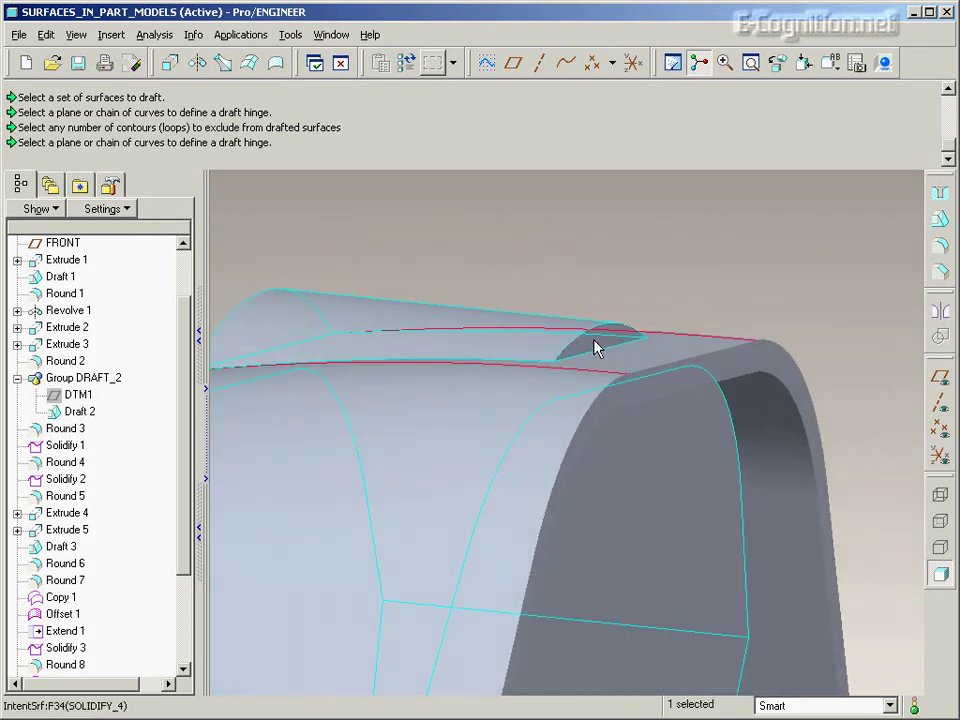
left_click(596, 339)
left_click(587, 343)
middle_click_drag(685, 254, 714, 240)
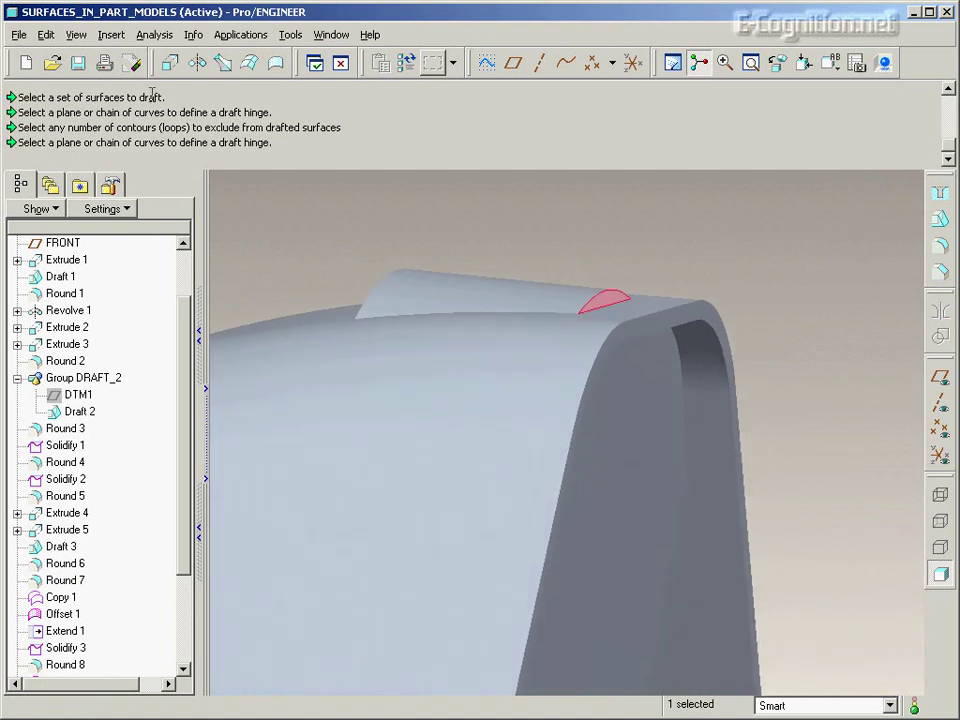
left_click(45, 36)
left_click(52, 377)
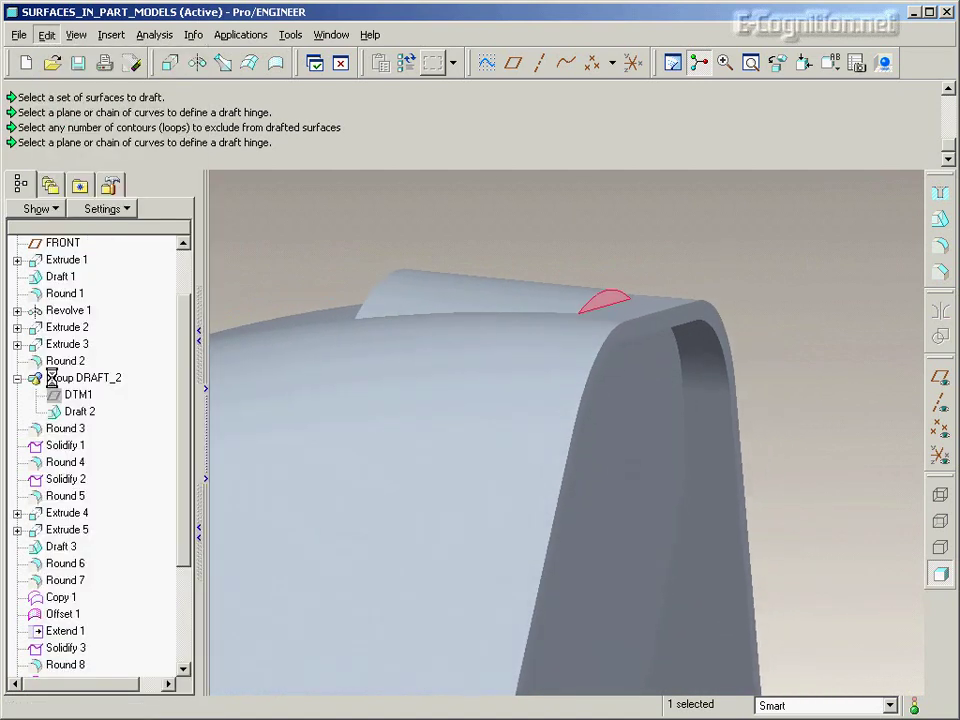
middle_click_drag(780, 172, 606, 557, "ctrl")
left_click_drag(631, 452, 714, 458)
middle_click_drag(714, 458, 506, 341, "ctrl")
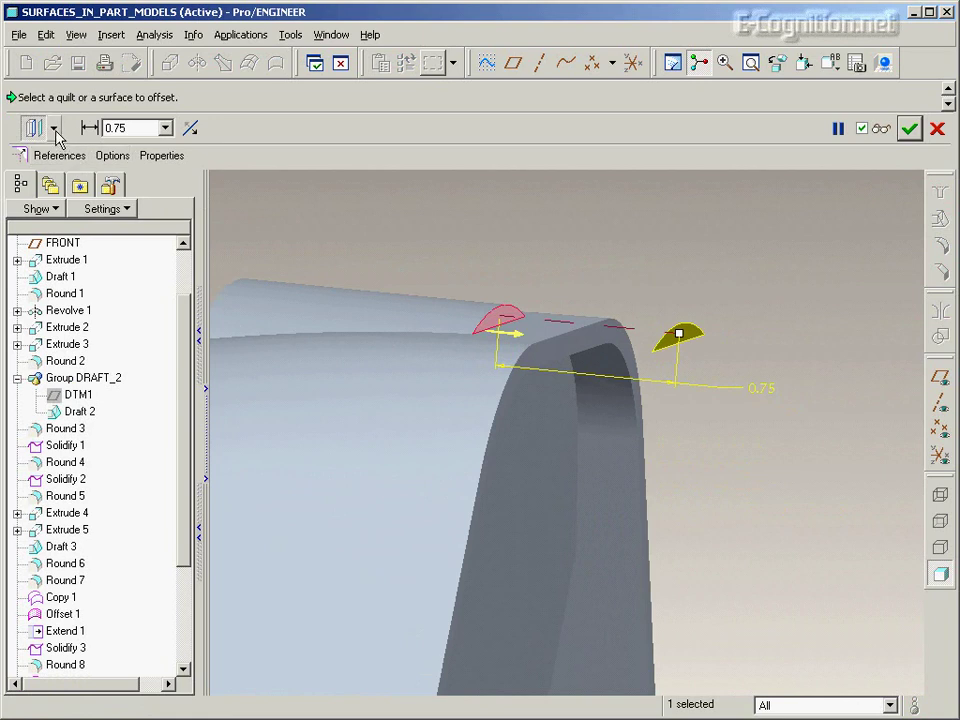
left_click(55, 131)
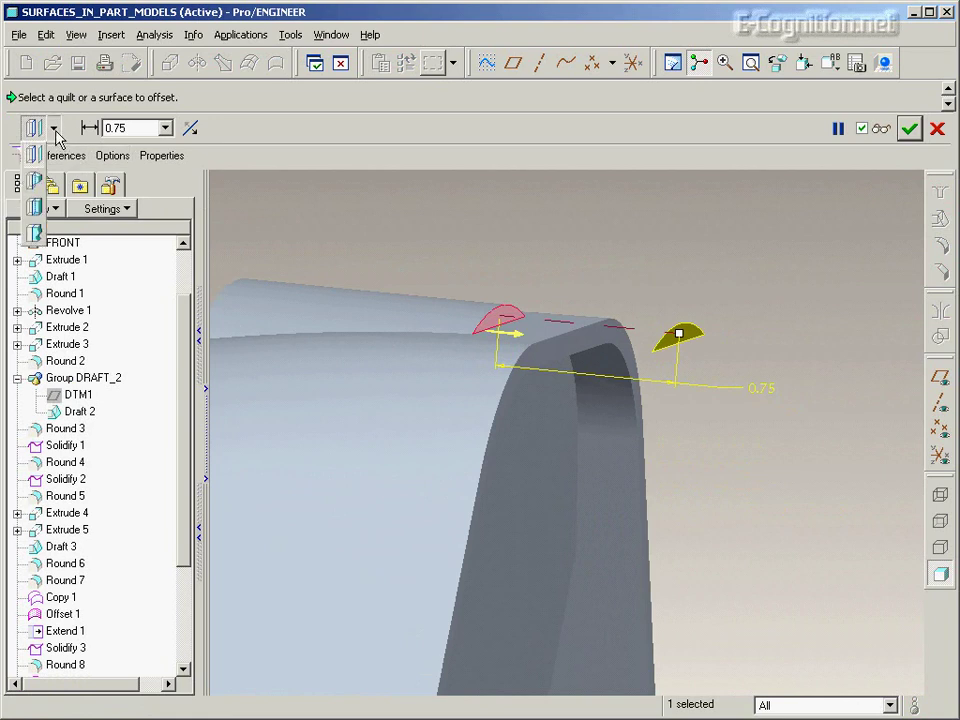
left_click(40, 236)
- Use the datum plane at the shell's open end as the replacement surface and complete the offset
key("ctrl+d")
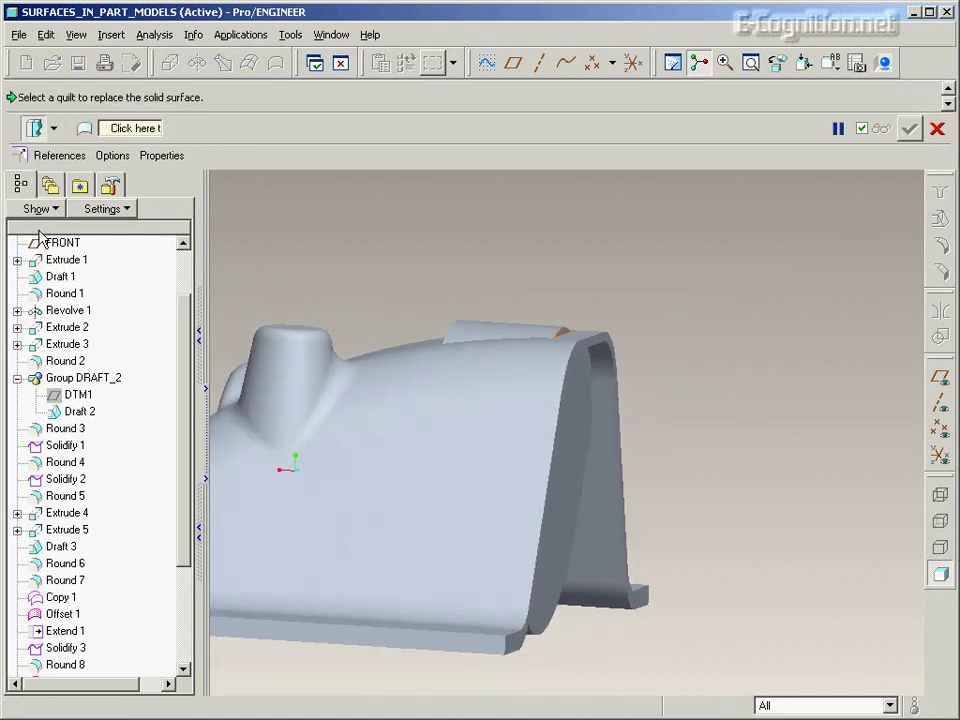
left_click(940, 380)
scroll(838, 316, "up", 5)
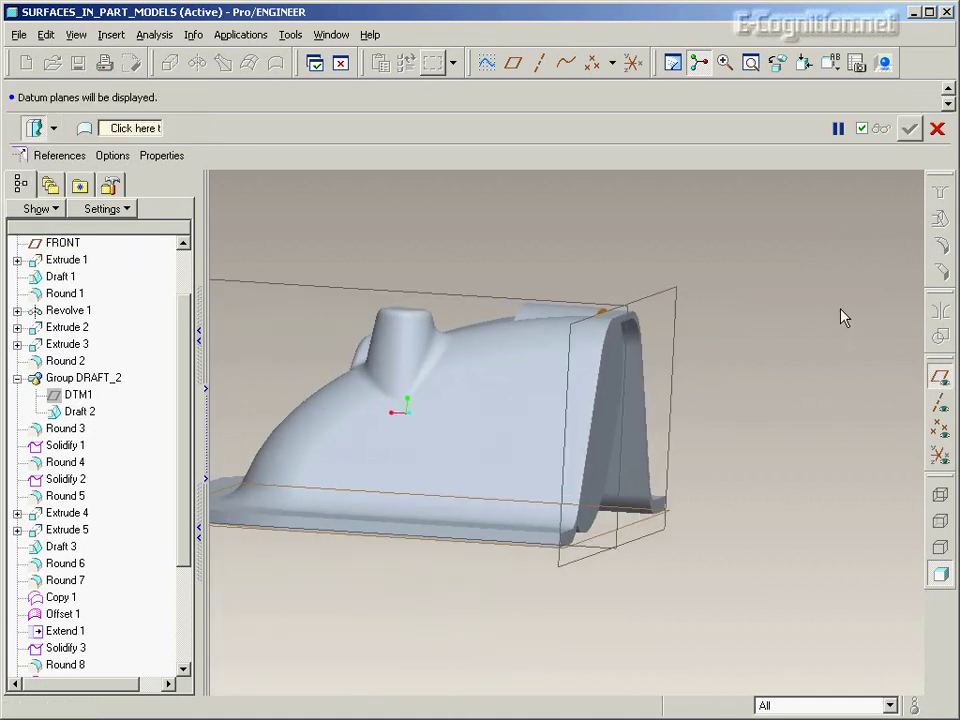
left_click(764, 314)
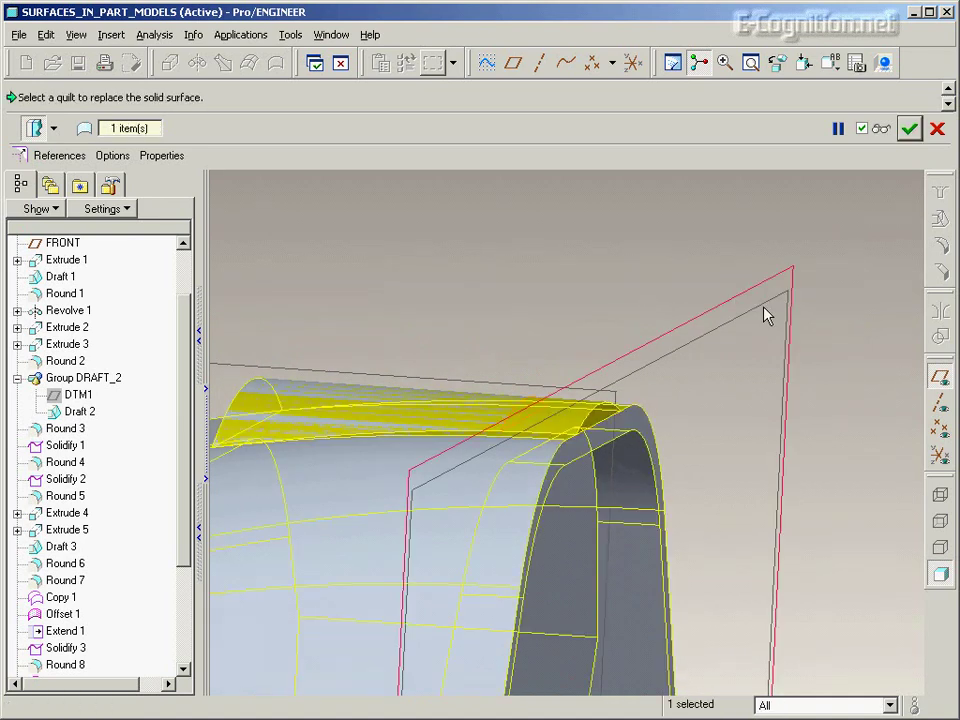
middle_click(840, 342)
middle_click_drag(839, 335, 812, 322)
left_click(814, 328)
- Round the curved edge of the raised portion's end face nearest the tapered boss with a radius of about 0.13
left_click(940, 245)
left_click(537, 366)
scroll(546, 311, "up", 3)
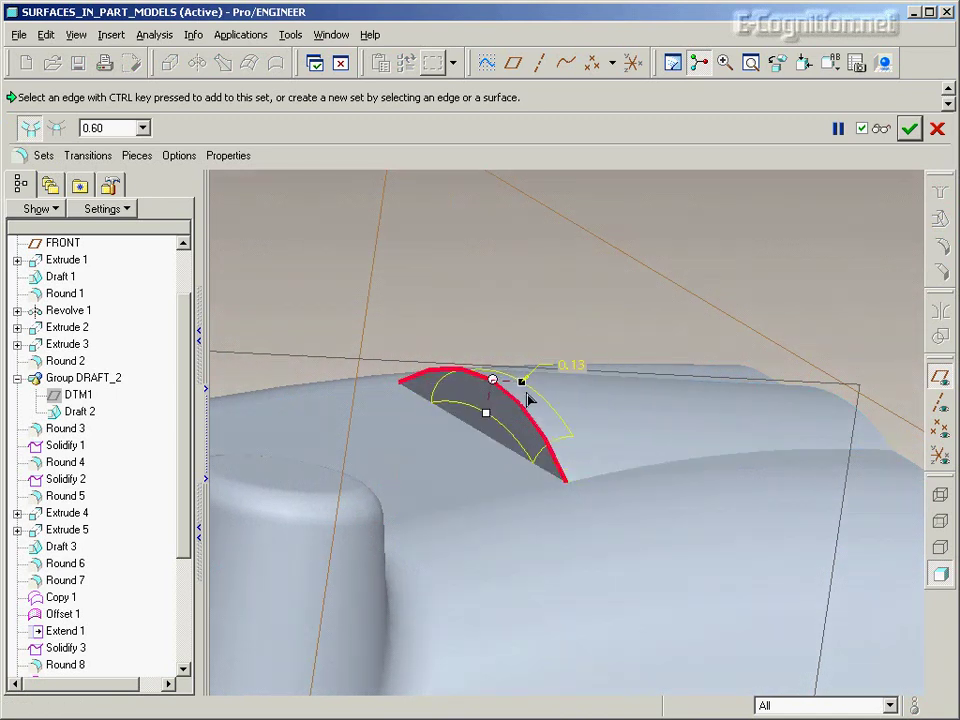
left_click_drag(526, 399, 526, 399)
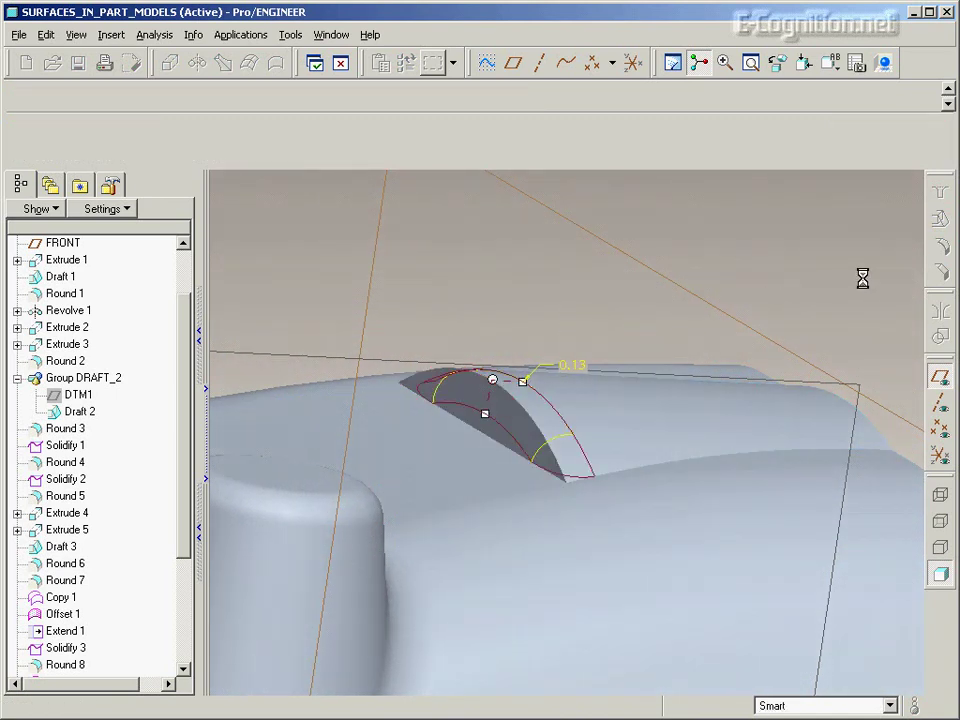
- Round the edge where the side of the raised portion meets the shell
left_click(940, 248)
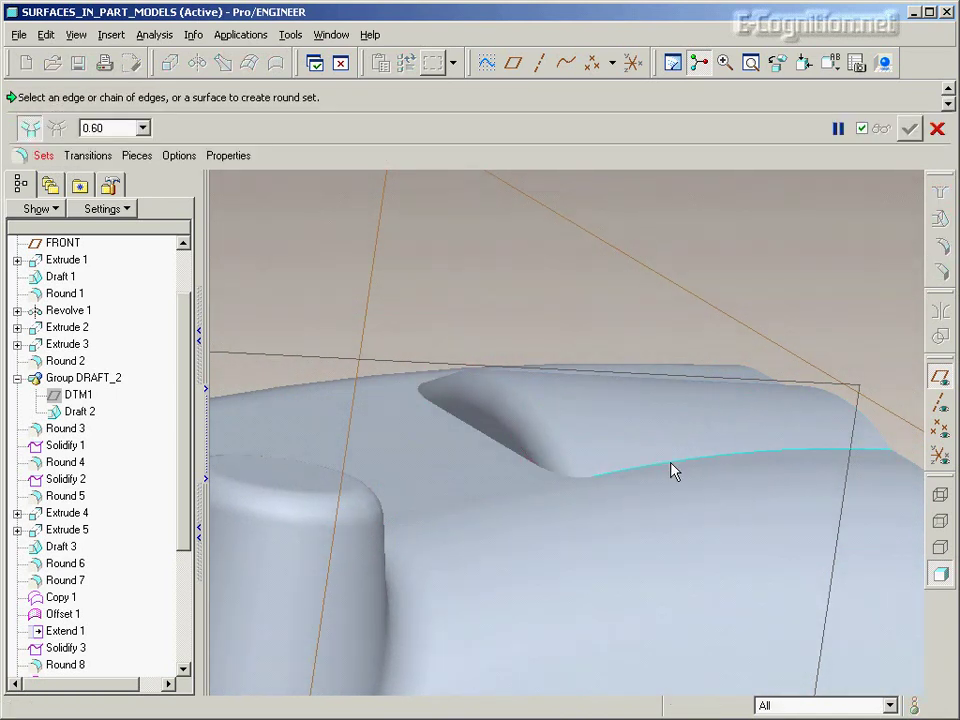
left_click(671, 468)
middle_click(739, 284)
- View the shell from beneath in wireframe display with the datum planes hidden
key("ctrl+d")
left_click(739, 264)
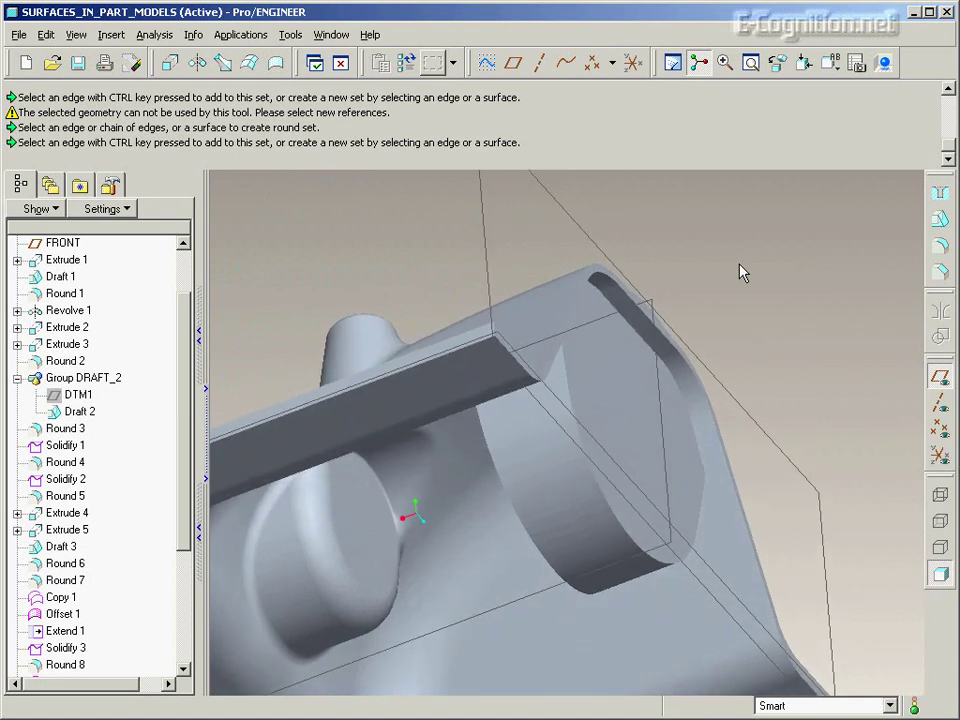
left_click(939, 496)
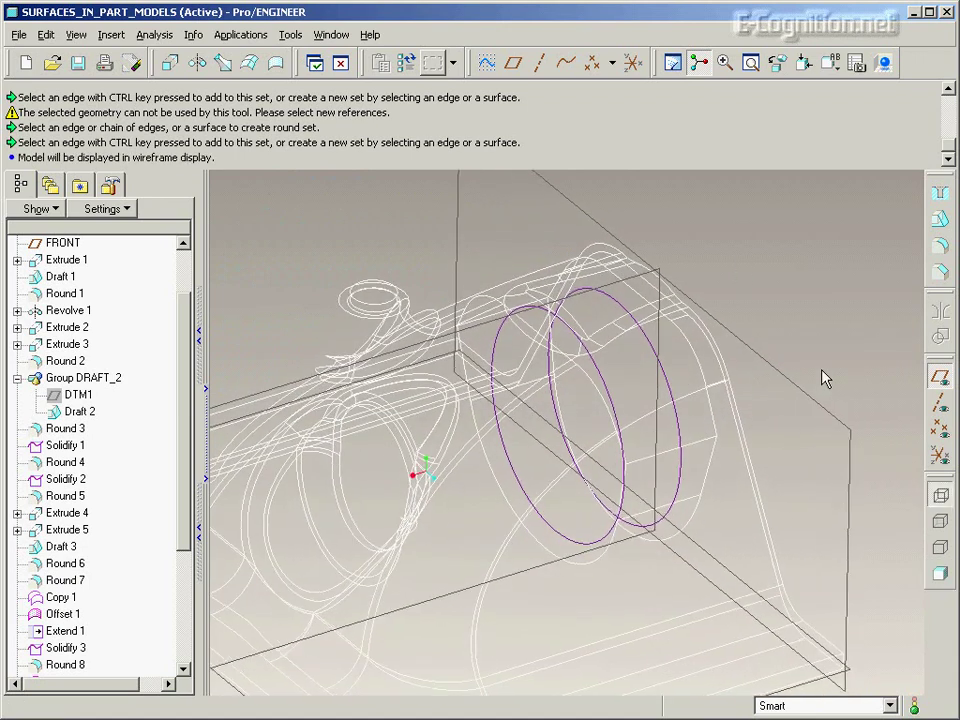
left_click(941, 380)
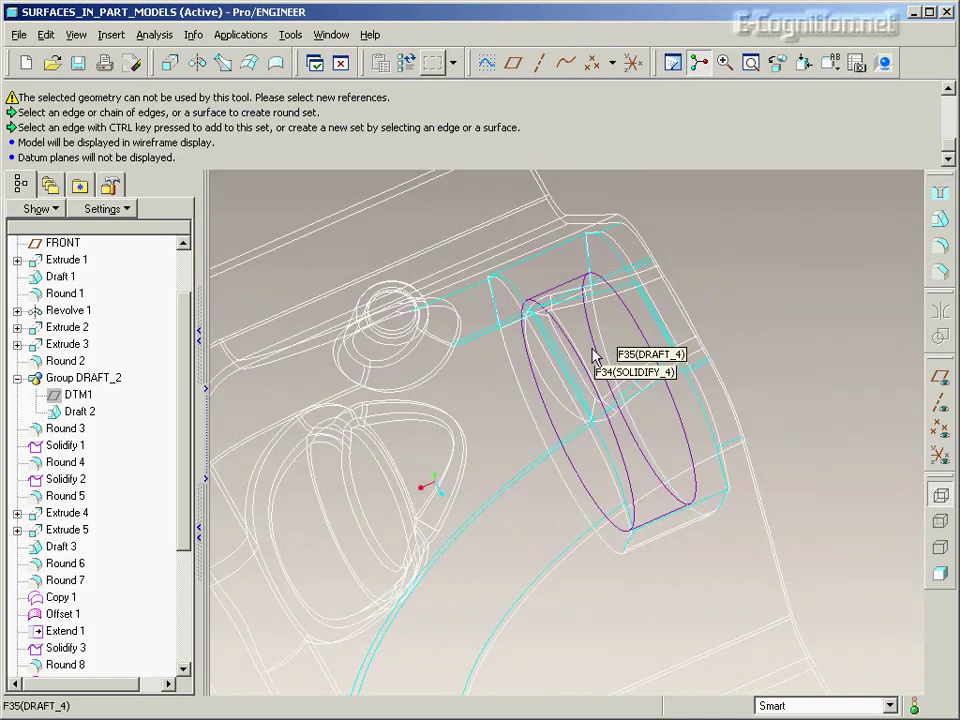
- Start an expand-type Offset on the Revolve 1 quilt's flat end surface nearest the shell's open end
right_click(627, 349)
right_click(627, 349)
right_click(627, 349)
right_click(628, 357)
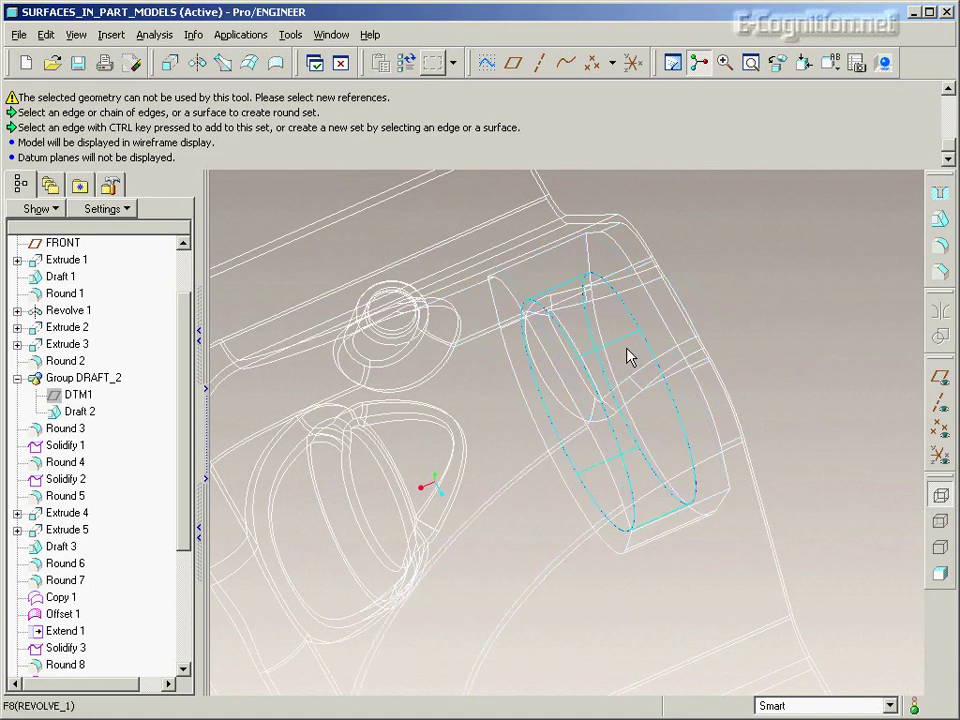
left_click(628, 357)
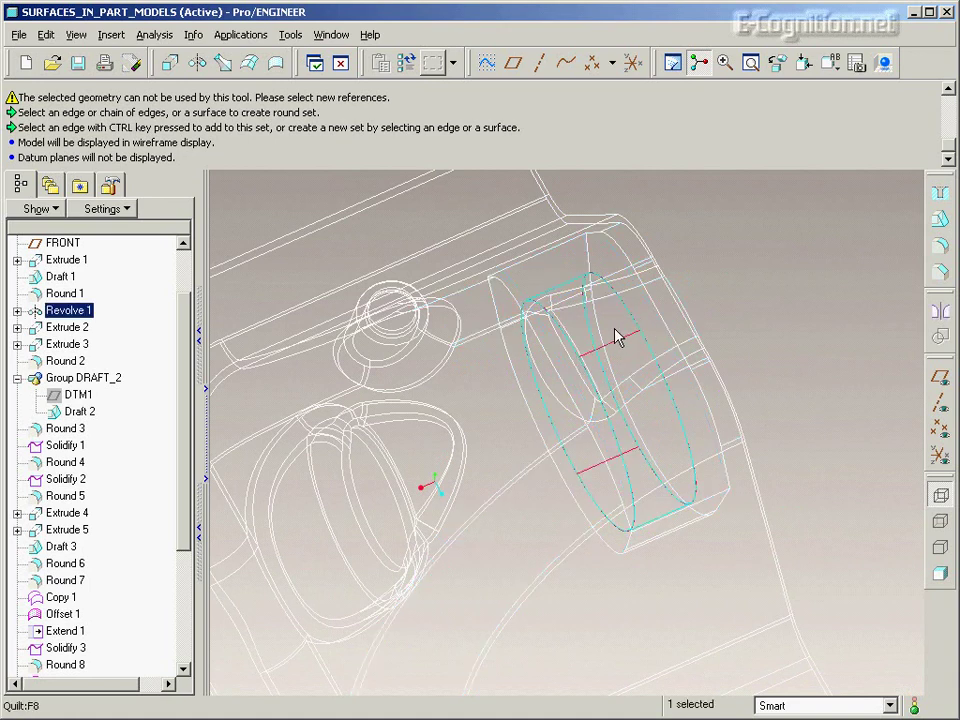
left_click(617, 338)
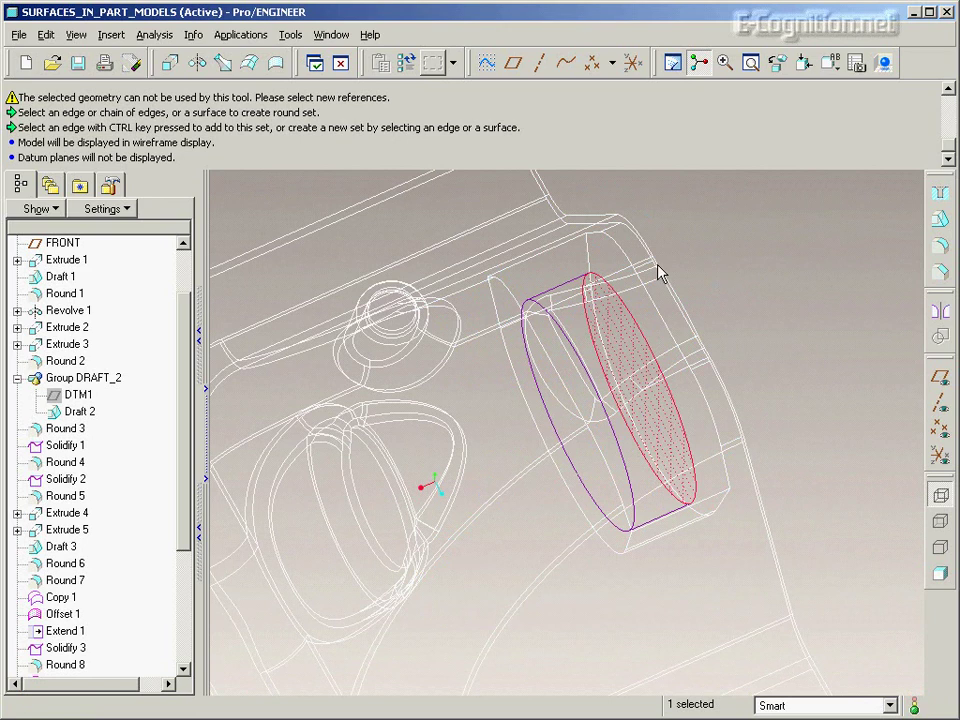
left_click(46, 36)
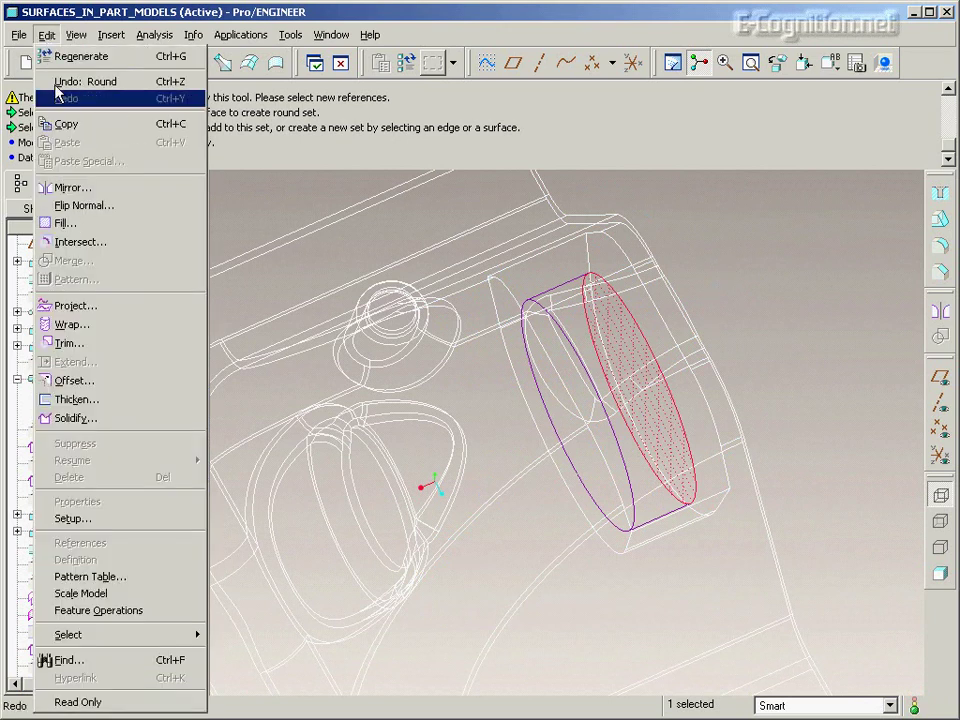
left_click(102, 386)
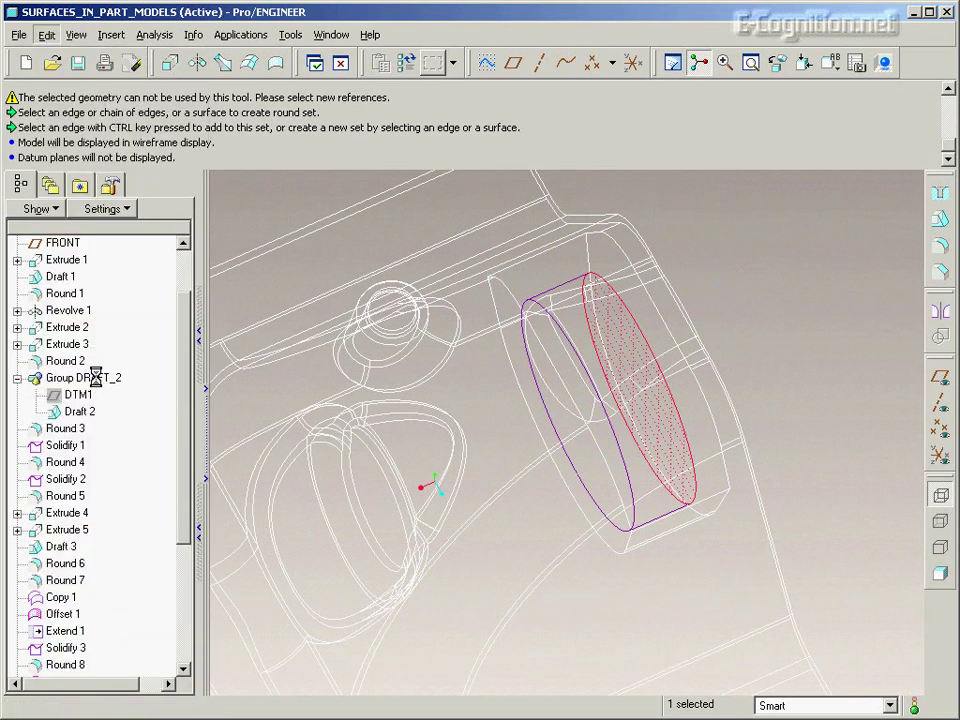
left_click(54, 128)
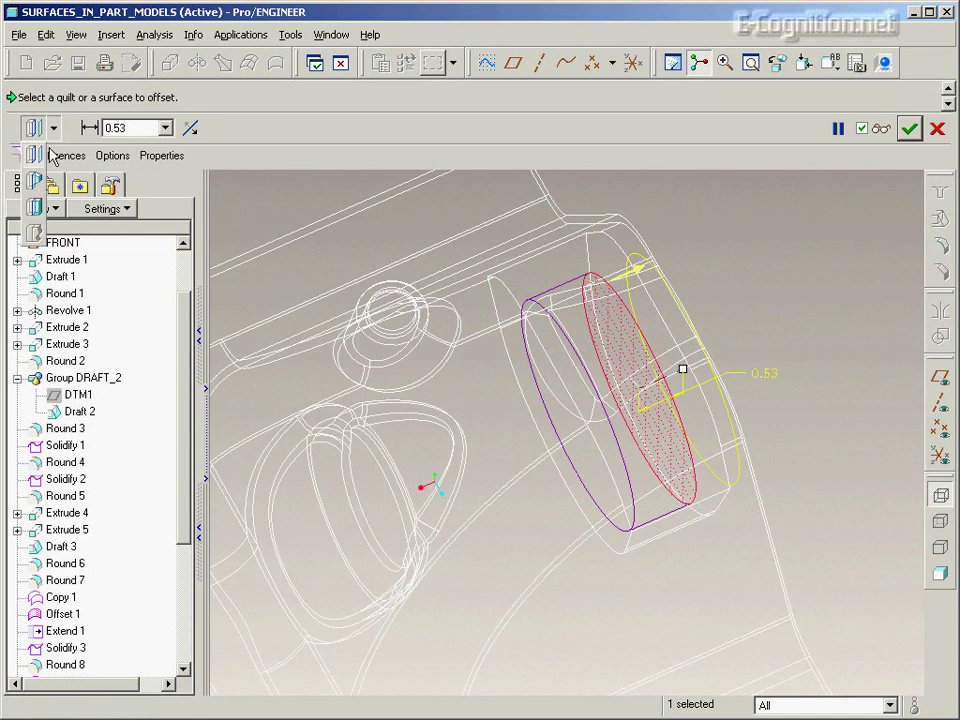
left_click(37, 212)
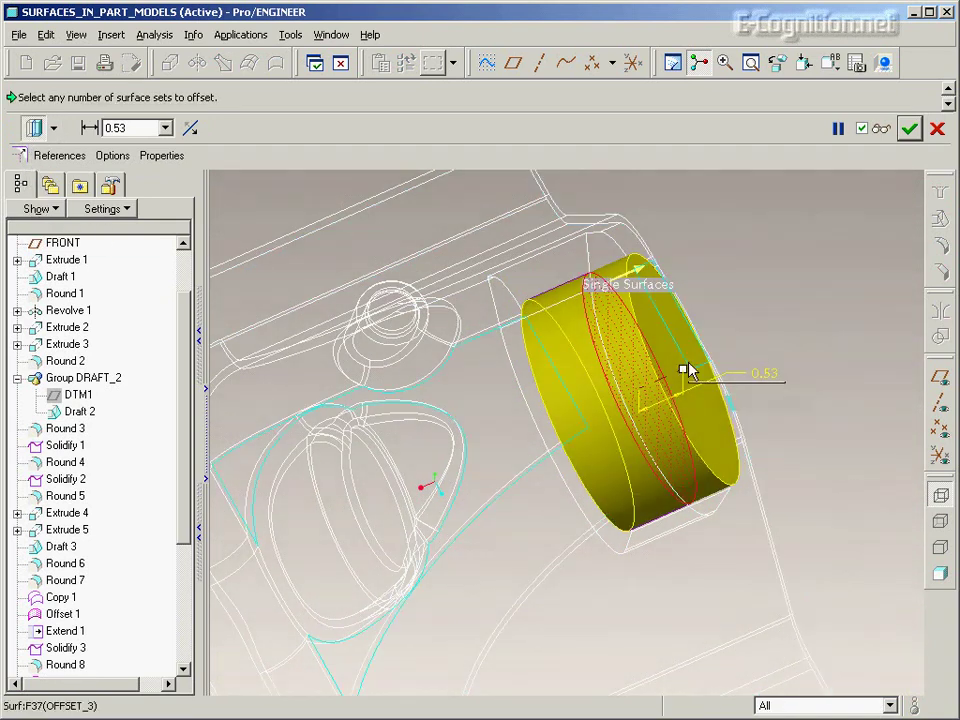
- Extend the quilt's end outward past the open end by about 0.88 and complete the offset
left_click_drag(680, 372, 714, 360)
middle_click_drag(714, 360, 798, 328)
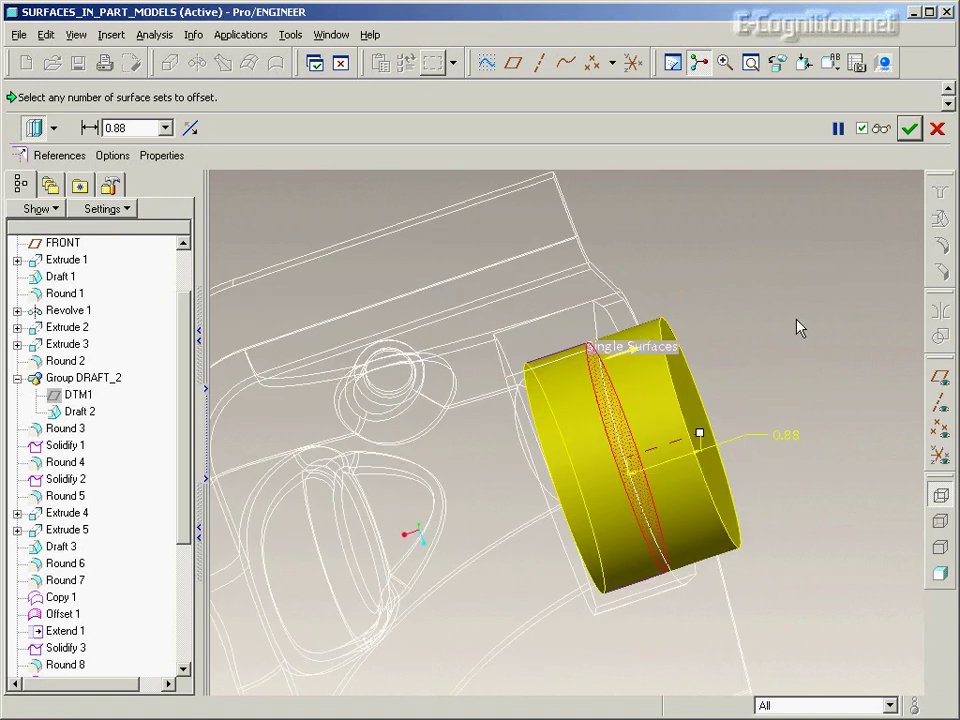
middle_click(796, 326)
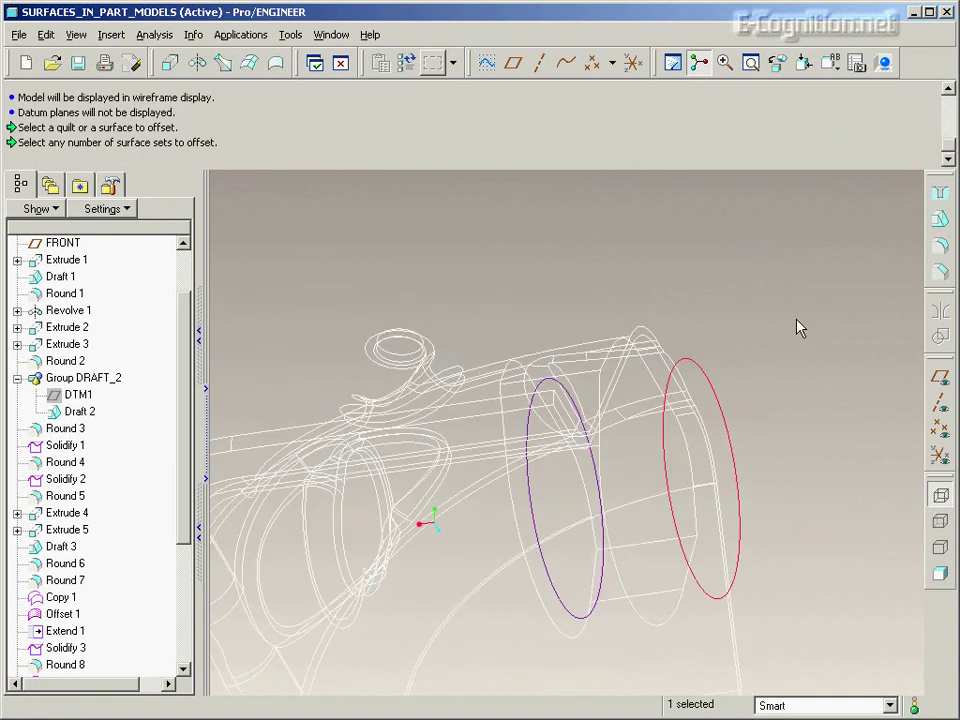
- Solidify the lengthened cylindrical quilt as a cut that removes material from the solid, and return to shaded display
middle_click_drag(800, 322, 782, 343)
left_click(647, 403)
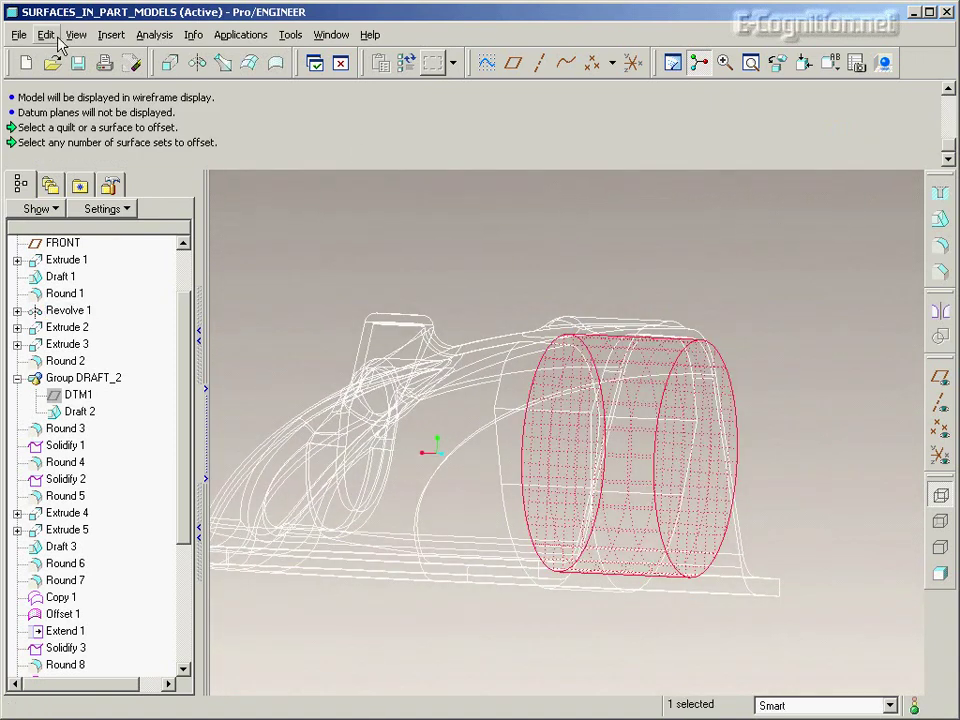
left_click(47, 36)
left_click(102, 418)
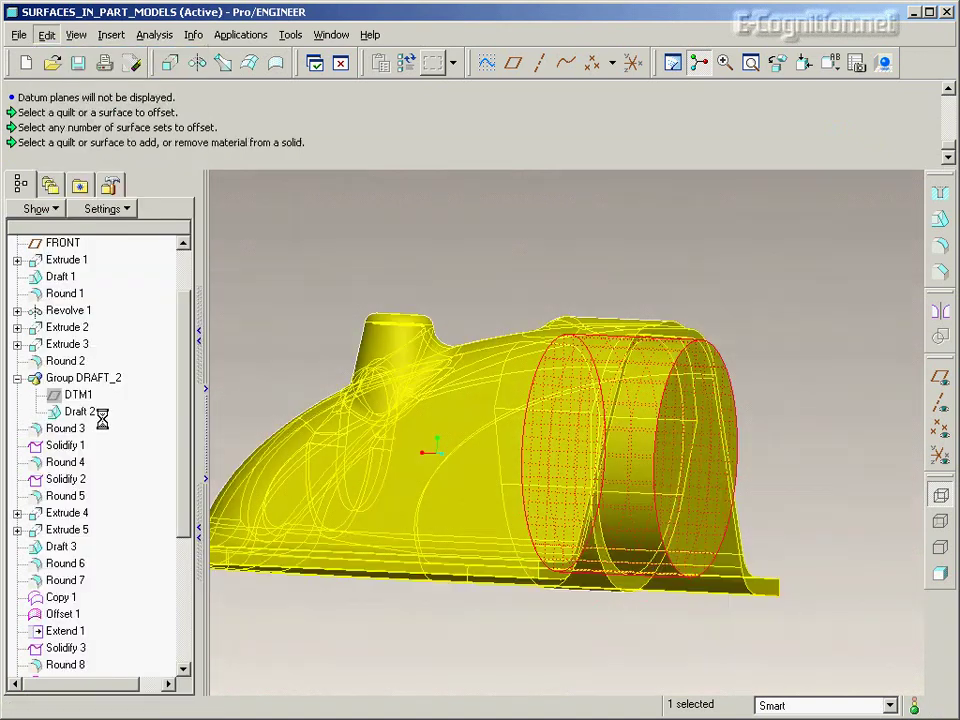
left_click(59, 128)
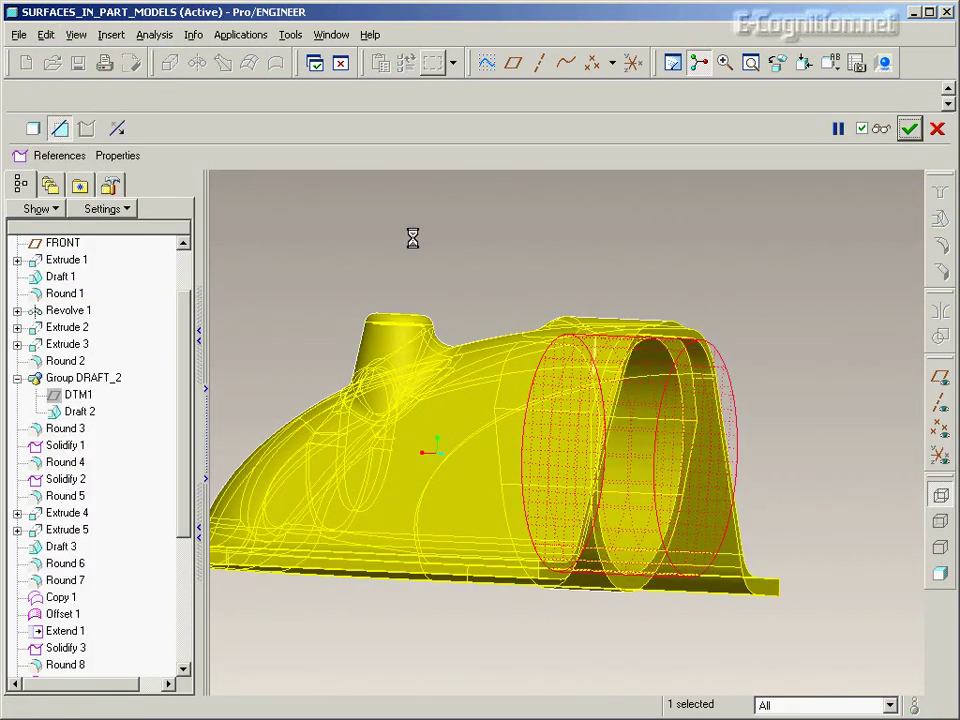
middle_click(418, 247)
left_click(940, 575)
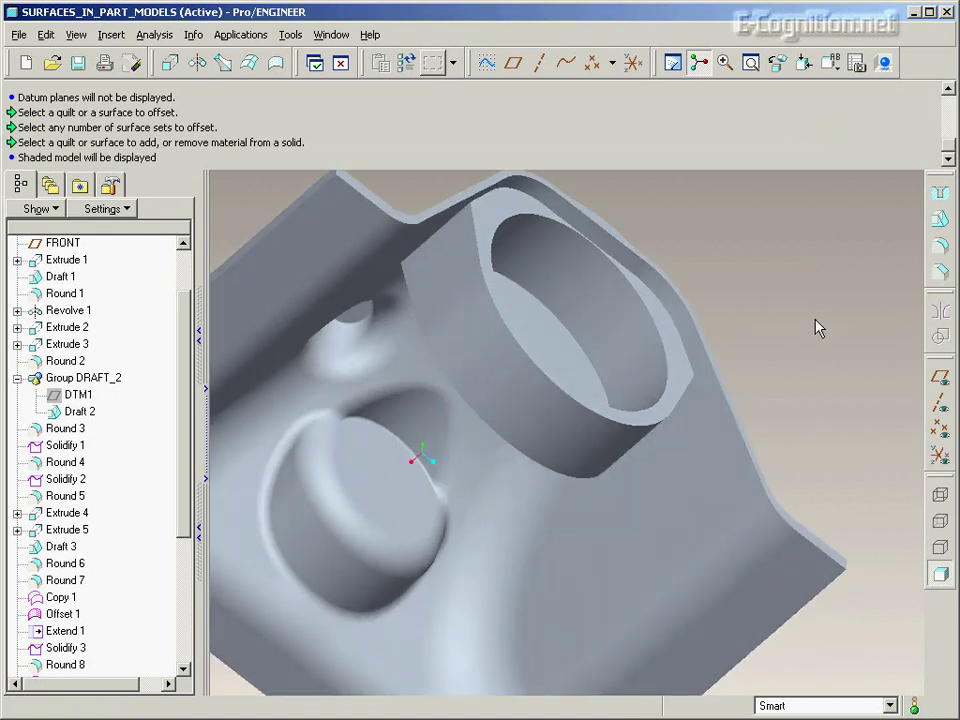
middle_click_drag(816, 320, 816, 320)
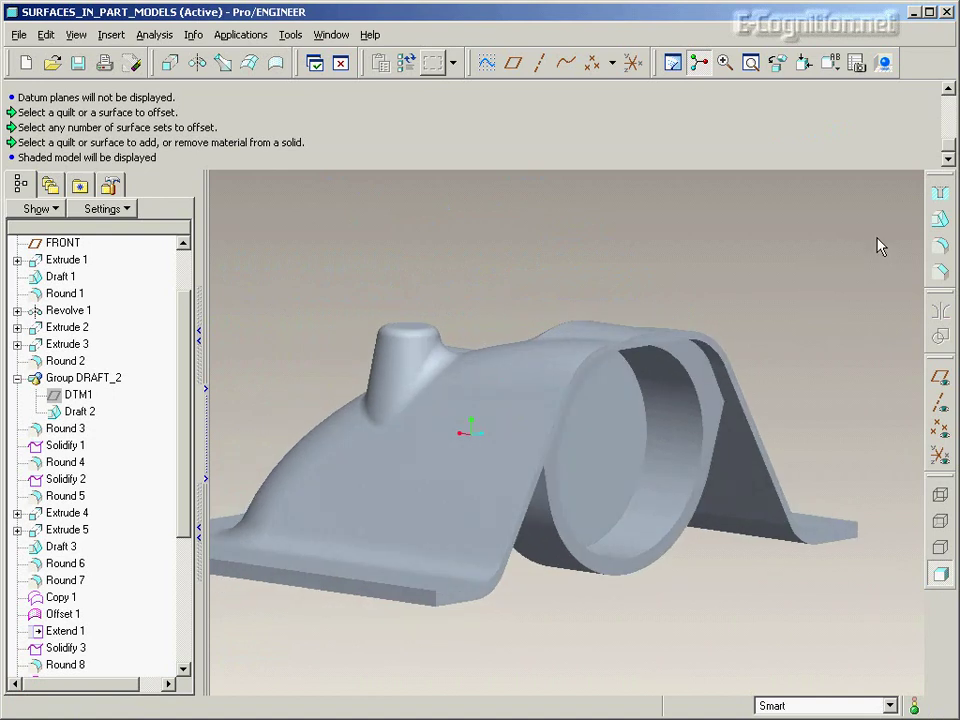
- Start a simple 1.30 diameter hole on the open-end cylinder's axis, with the cylinder's flat inner end face as secondary reference
left_click(940, 195)
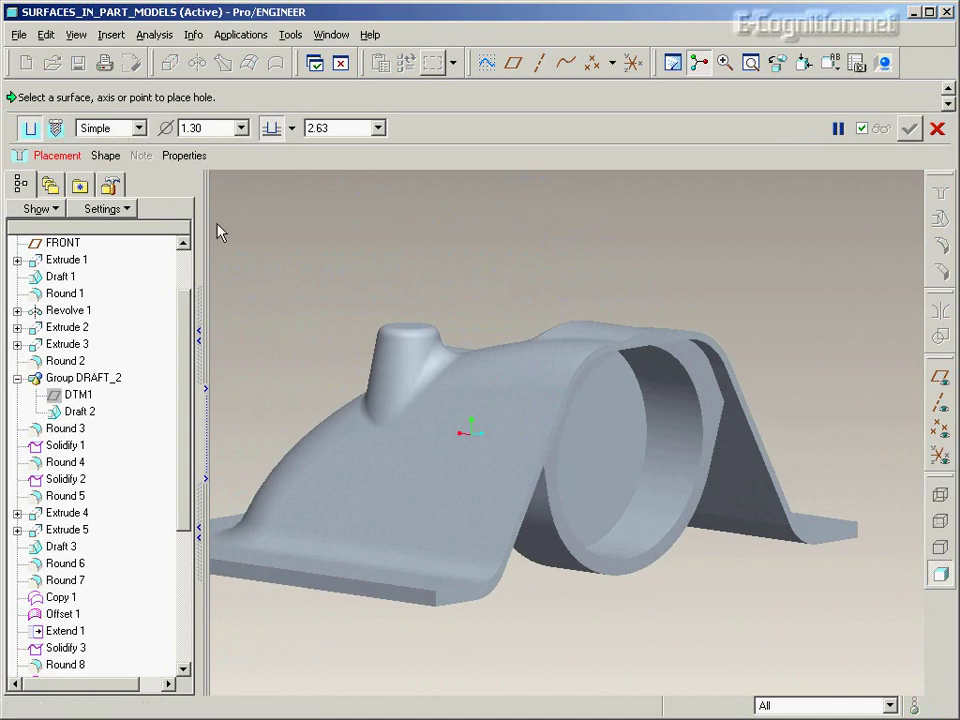
left_click(942, 404)
middle_click_drag(880, 430, 760, 448)
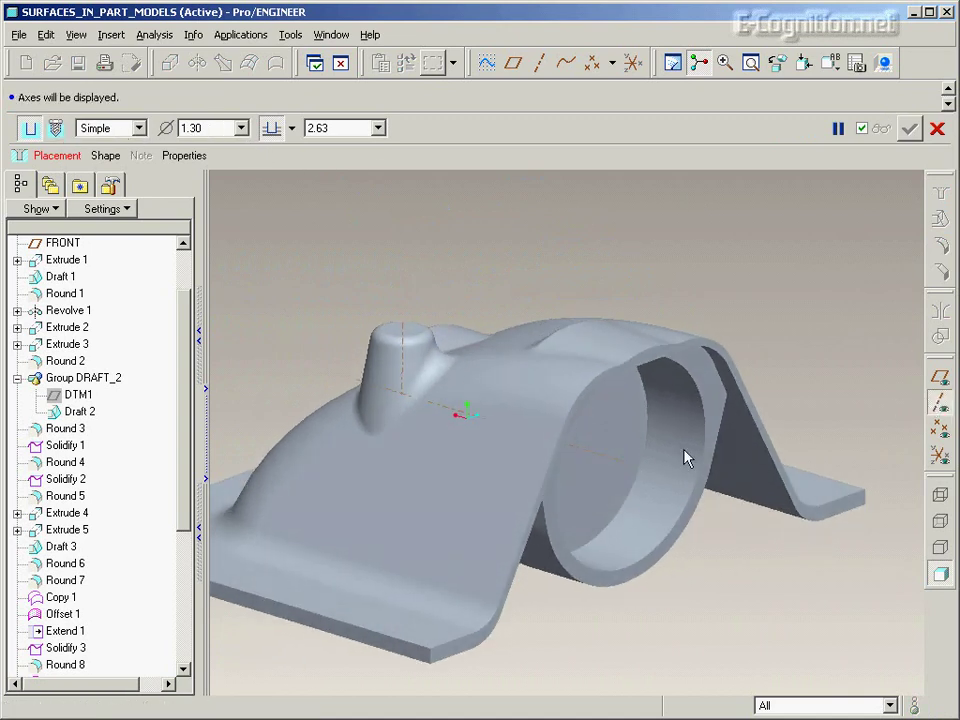
left_click(598, 463)
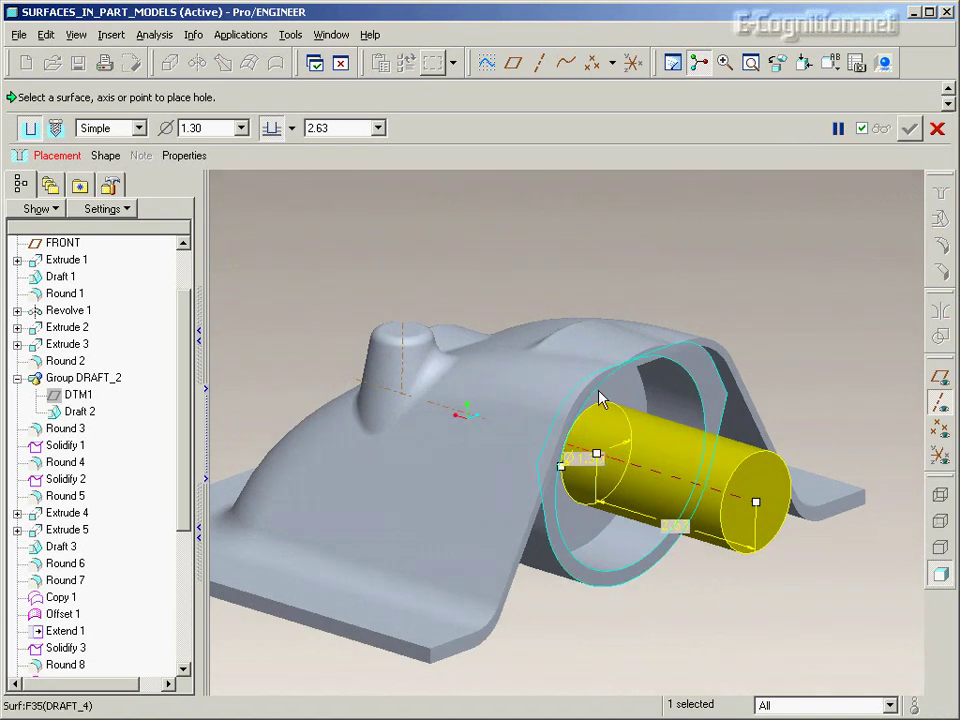
right_click(595, 277)
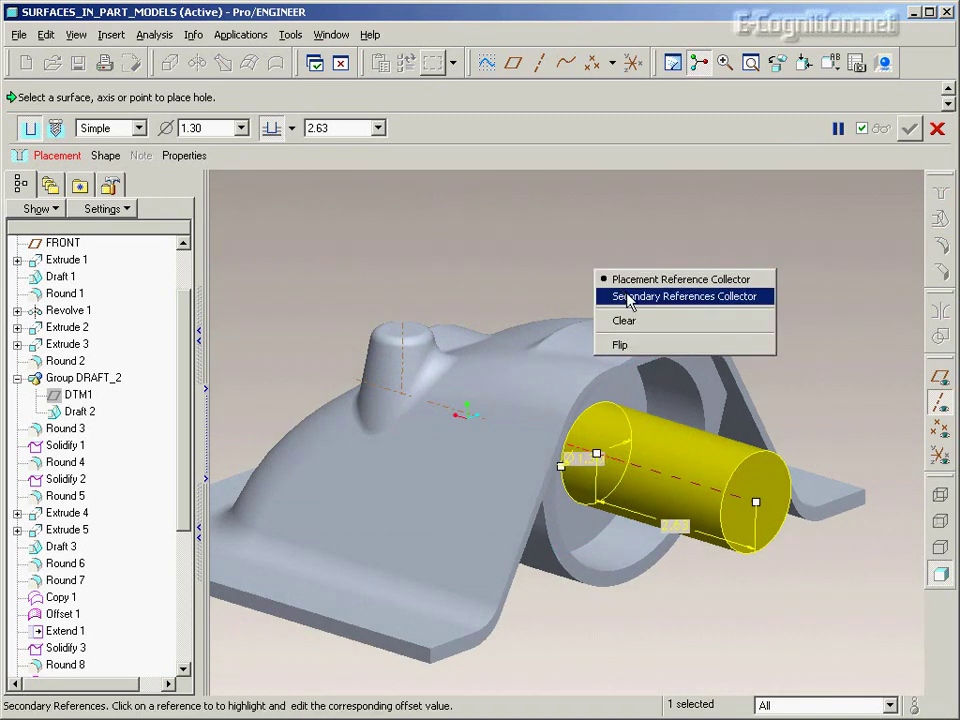
left_click(629, 297)
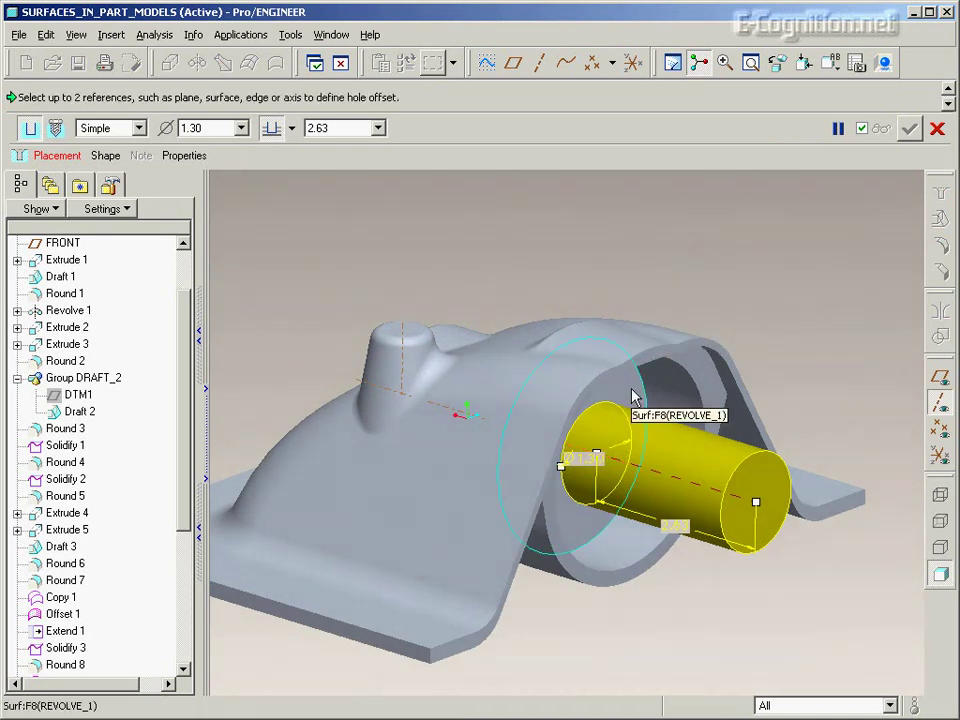
left_click(633, 397)
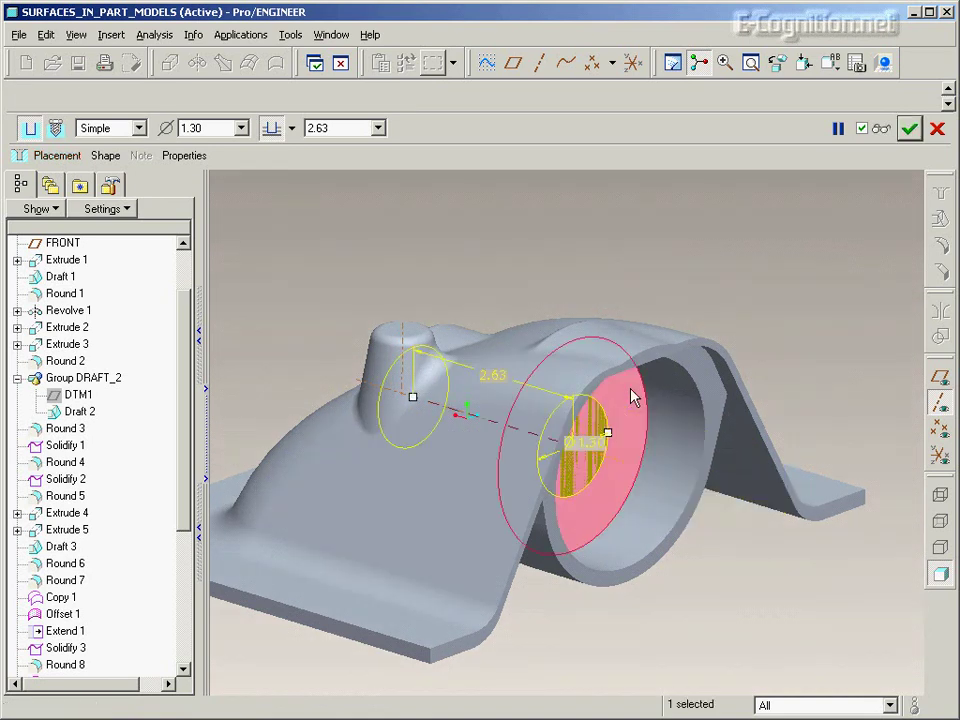
- Set the coaxial hole's depth to Through All and complete the hole
right_click(415, 402)
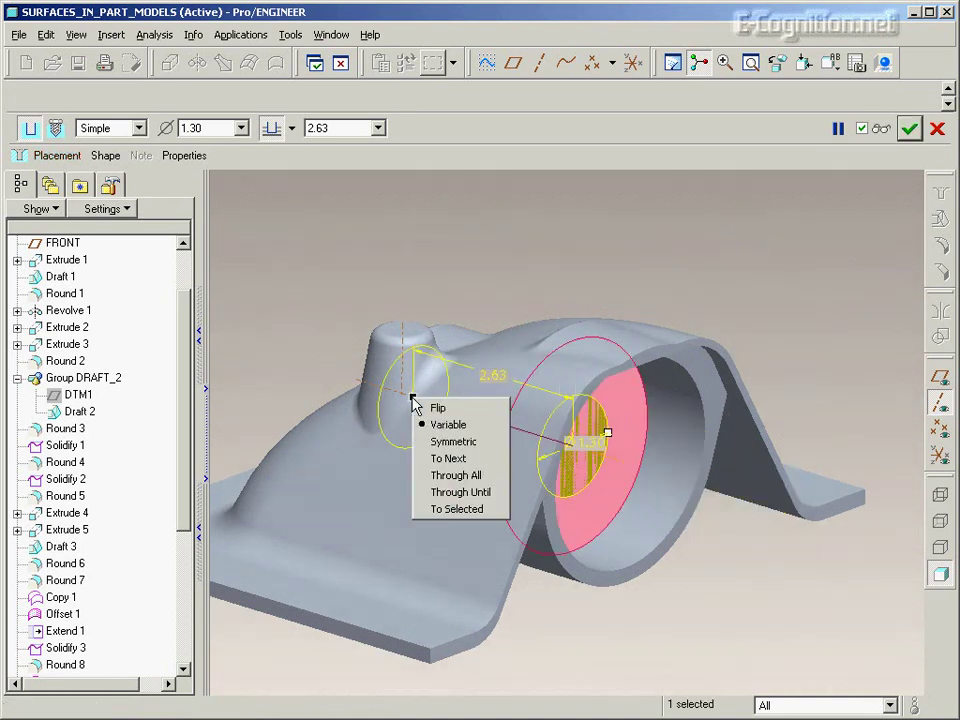
left_click(480, 477)
middle_click_drag(632, 446, 850, 270)
middle_click(750, 467)
left_click(750, 471)
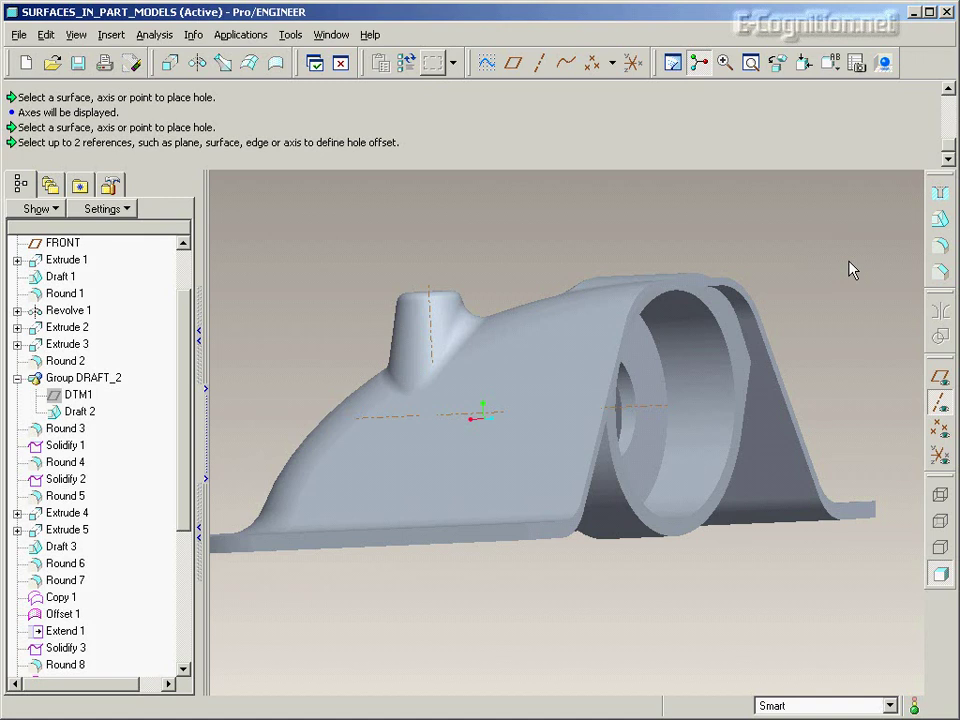
- Round the two outer curved edges of the open-end cylinder with a radius of about 0.13
middle_click_drag(849, 262, 849, 262)
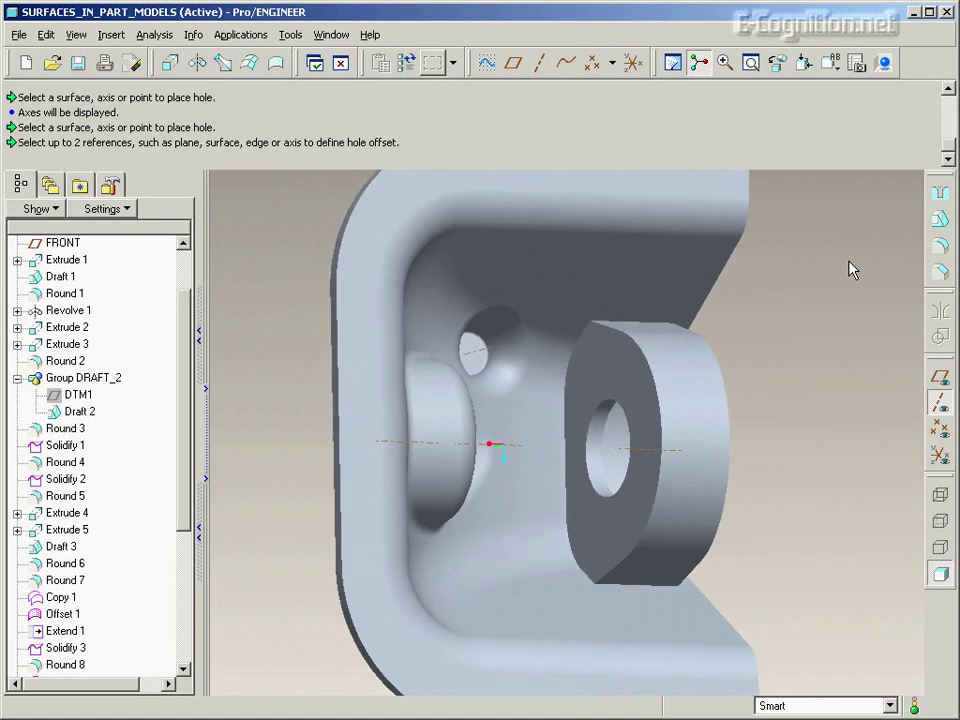
left_click(940, 245)
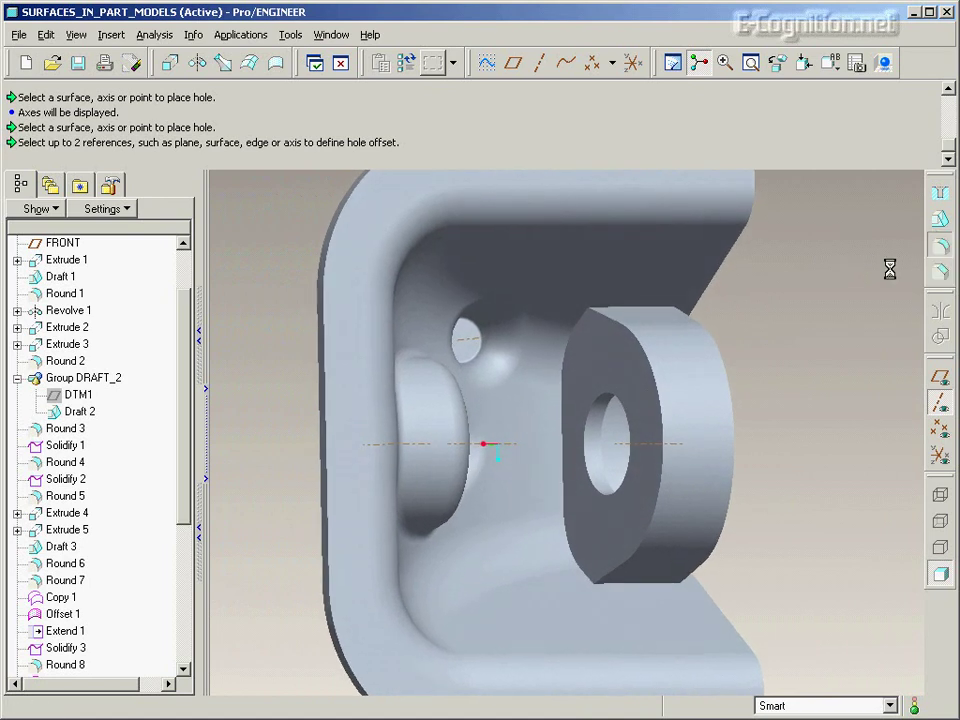
left_click(640, 345)
left_click_drag(706, 451, 676, 453)
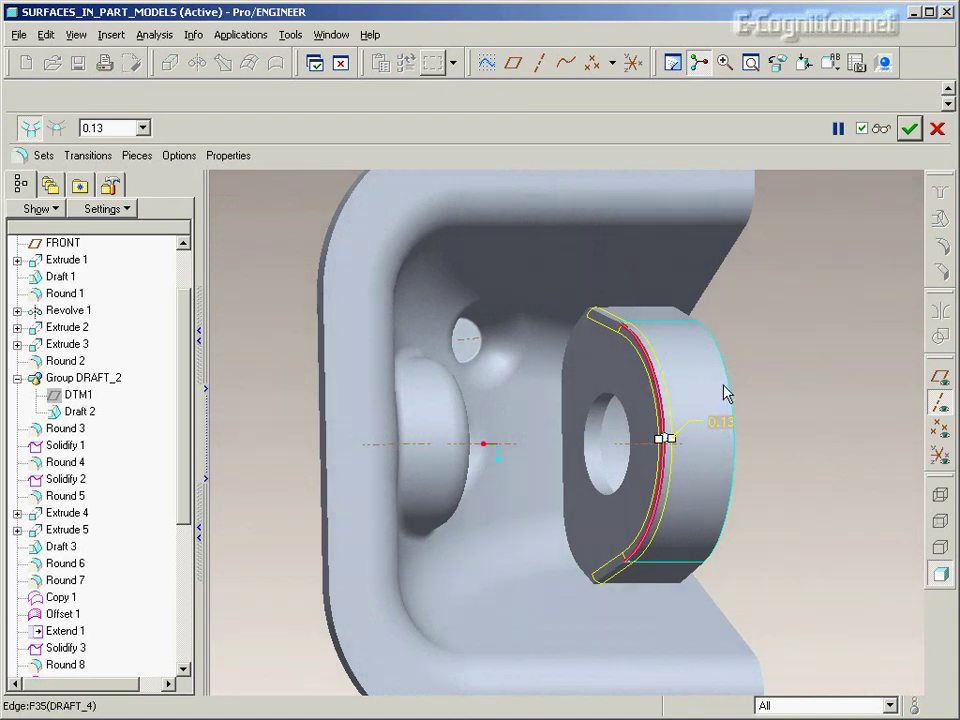
left_click(731, 392, "ctrl")
middle_click(783, 382)
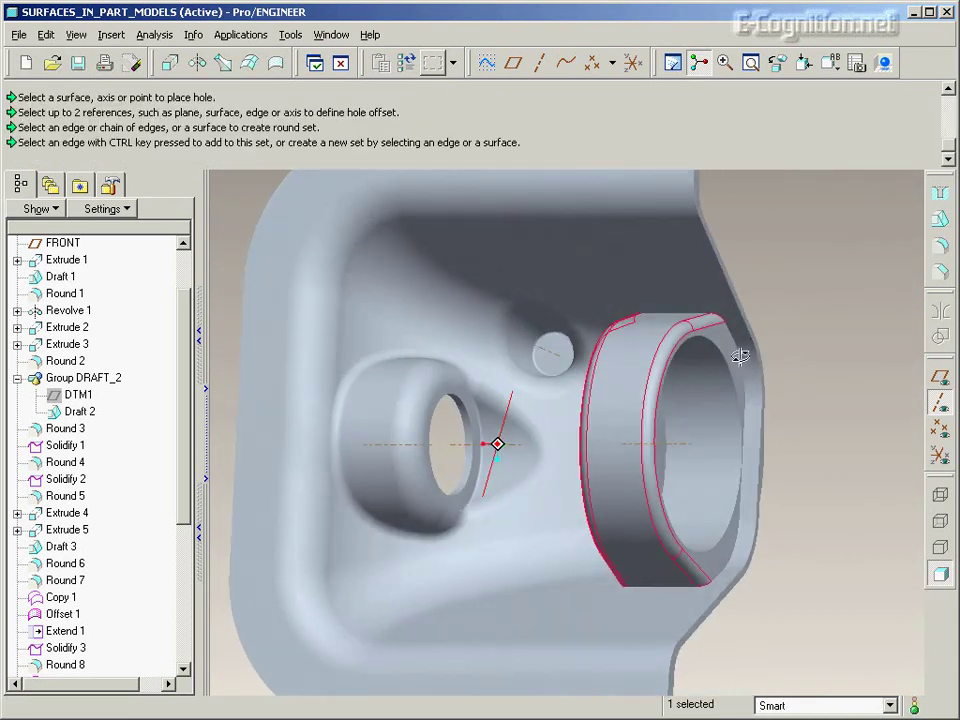